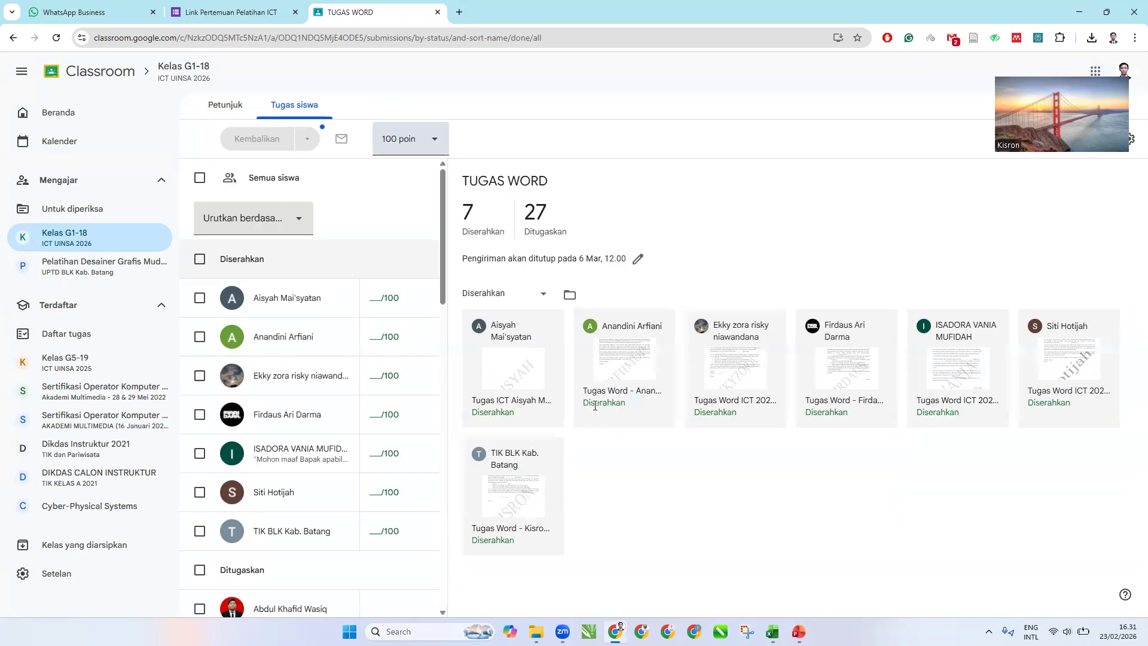
Review the student list of the TUGAS WORD assignment, covering both the submitted and the still assigned students
scroll(326, 422, "down", 3)
scroll(323, 359, "down", 4)
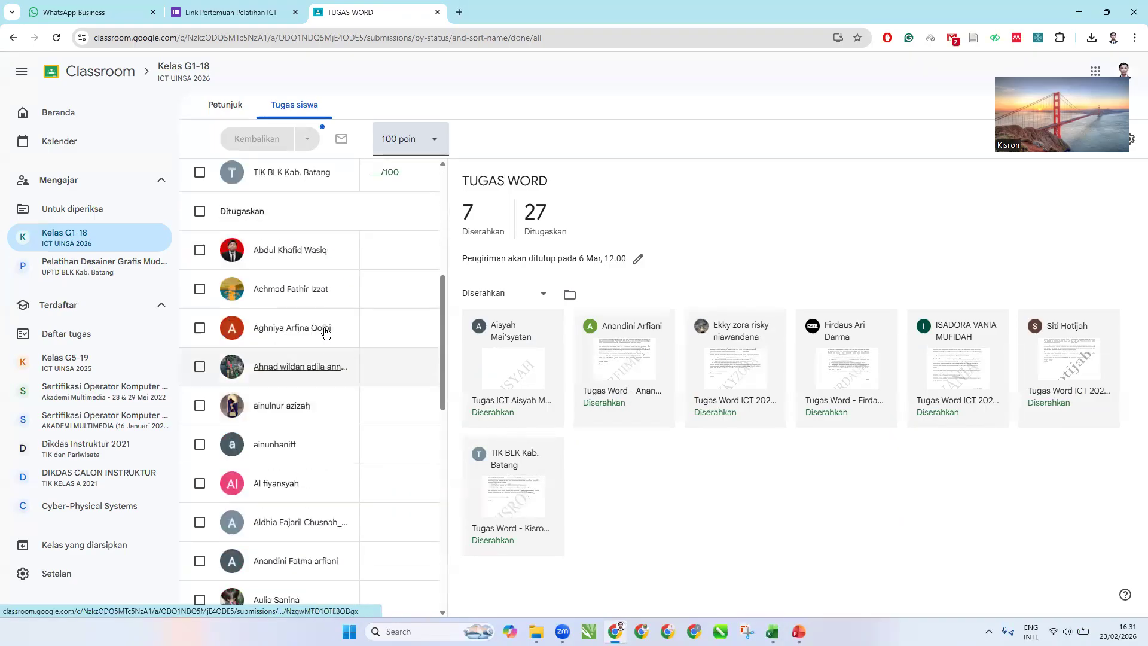
scroll(311, 269, "down", 6)
scroll(305, 382, "down", 4)
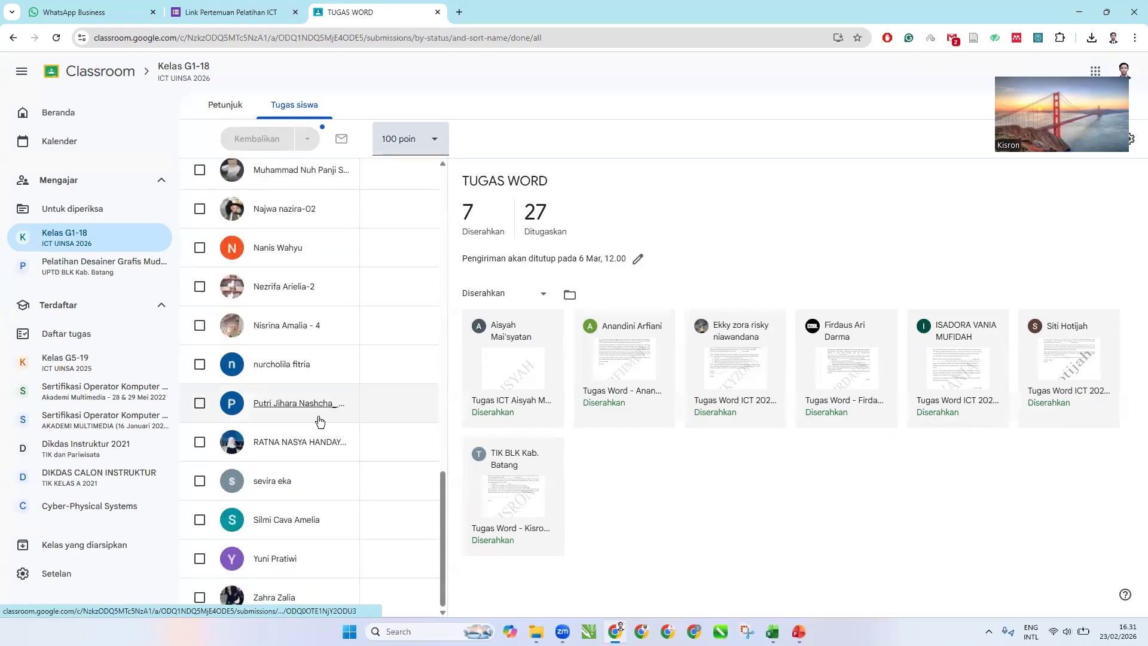
scroll(320, 422, "up", 15)
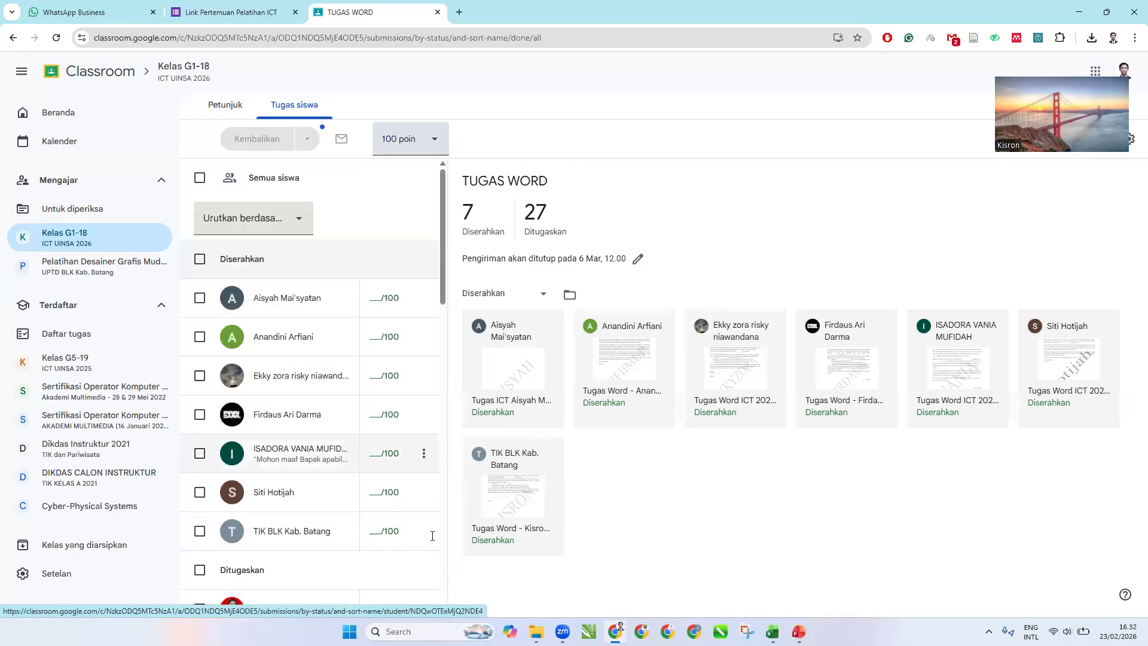
scroll(441, 394, "down", 5)
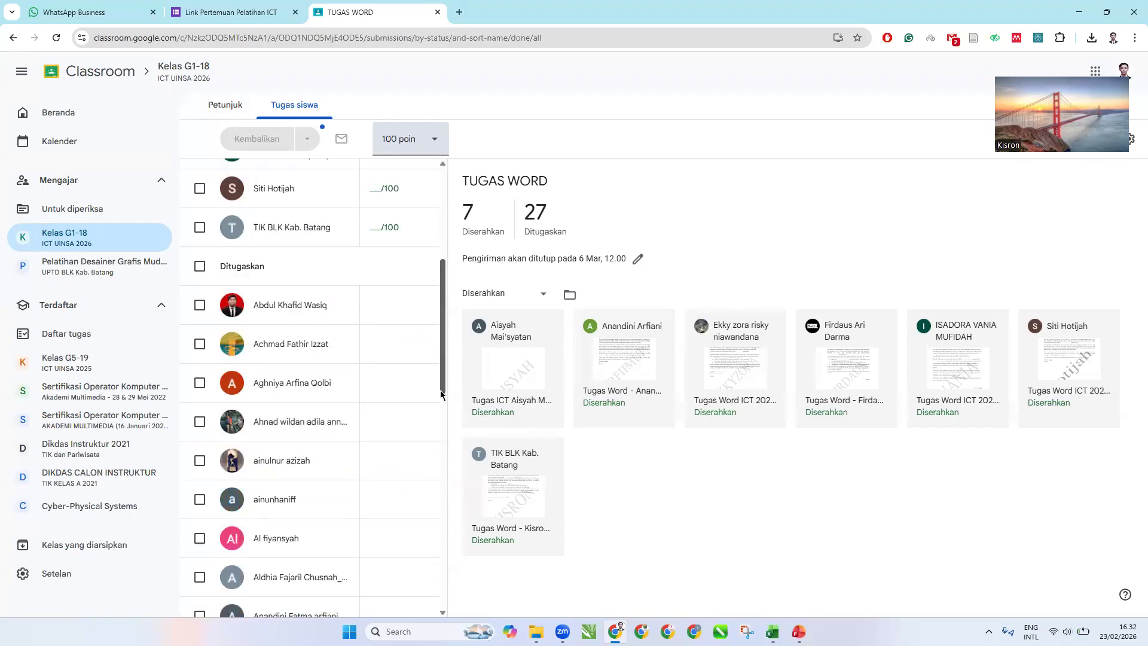
scroll(441, 394, "down", 10)
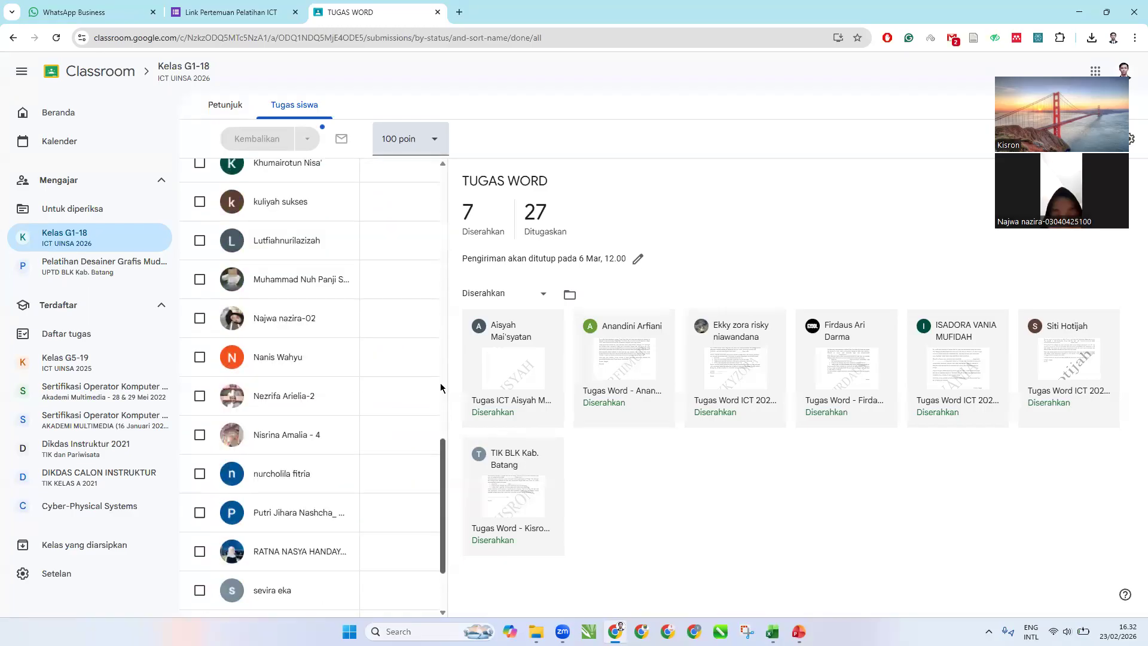
scroll(440, 383, "up", 15)
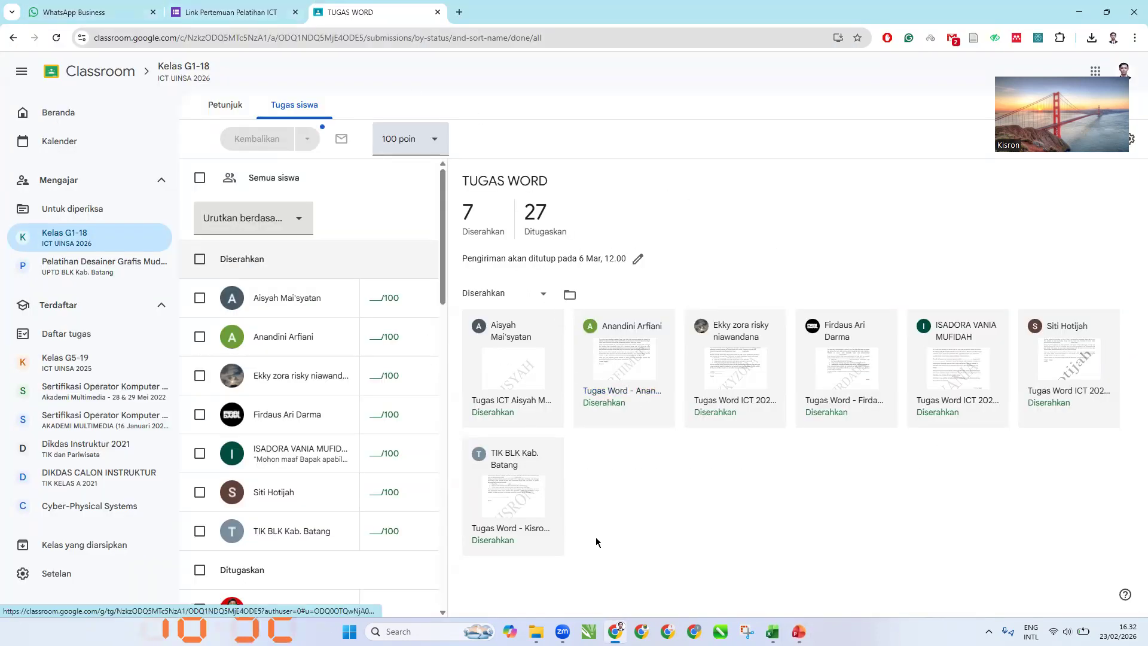
Open the MATERI EXCEL training PDF from the Downloads folder
mouse_move(772, 631)
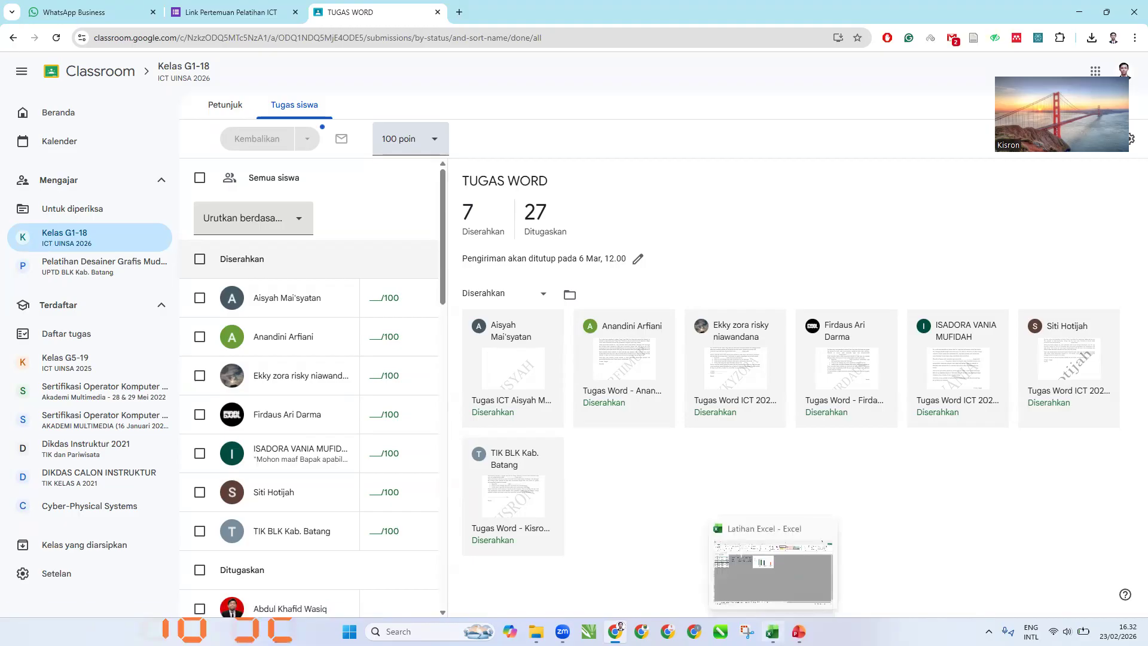
left_click(536, 632)
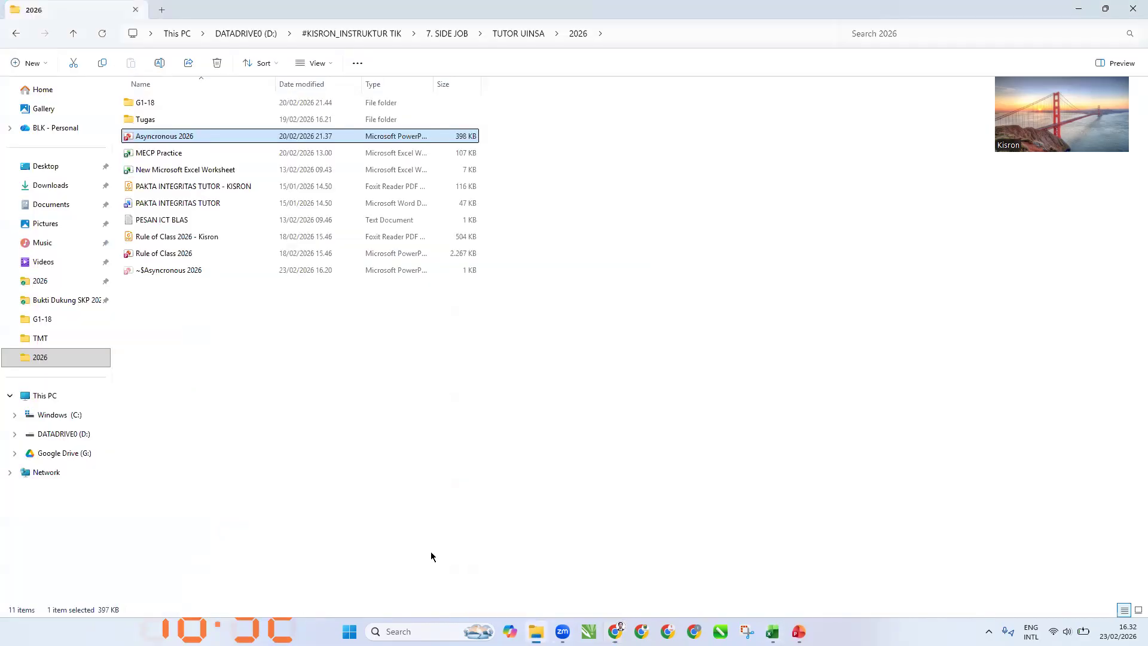
left_click(46, 185)
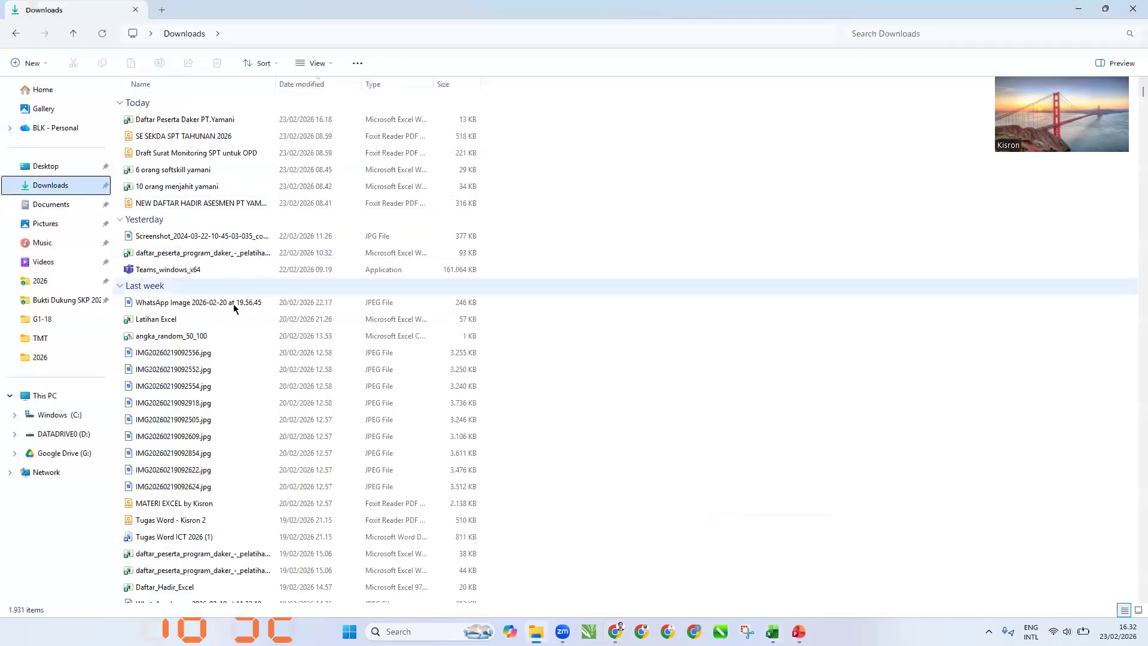
scroll(242, 305, "down", 1)
double_click(190, 467)
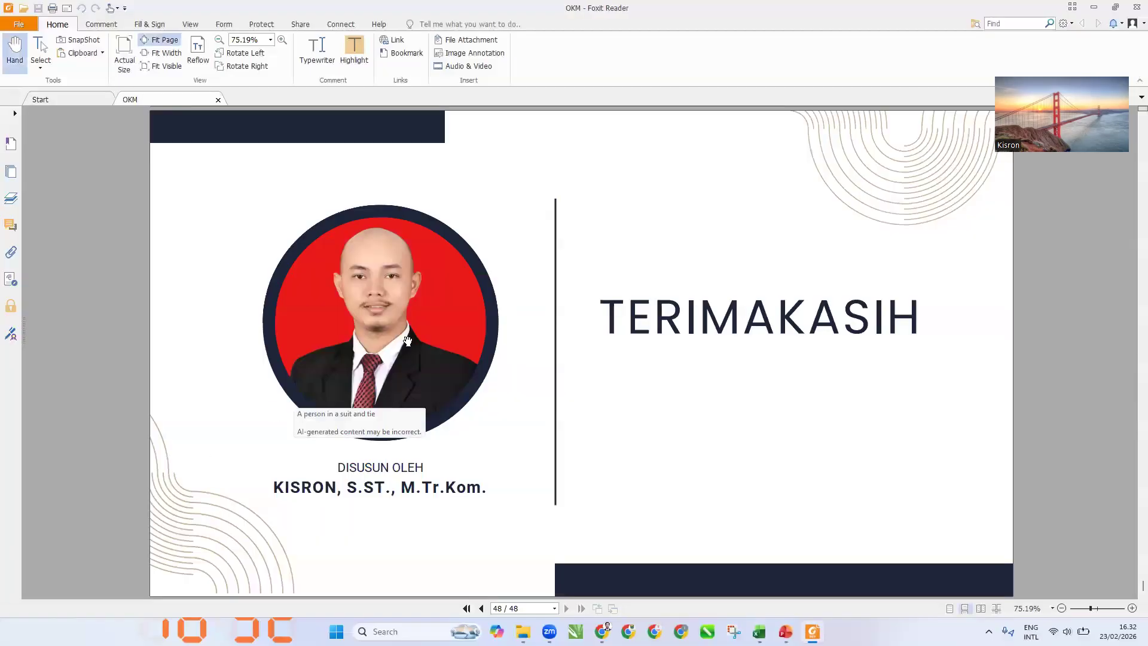
Go back from the closing slide to the GRAPHIC PRACTICE slide with the RATA - RATA NILAI chart
scroll(407, 341, "up", 2)
scroll(407, 341, "up", 10)
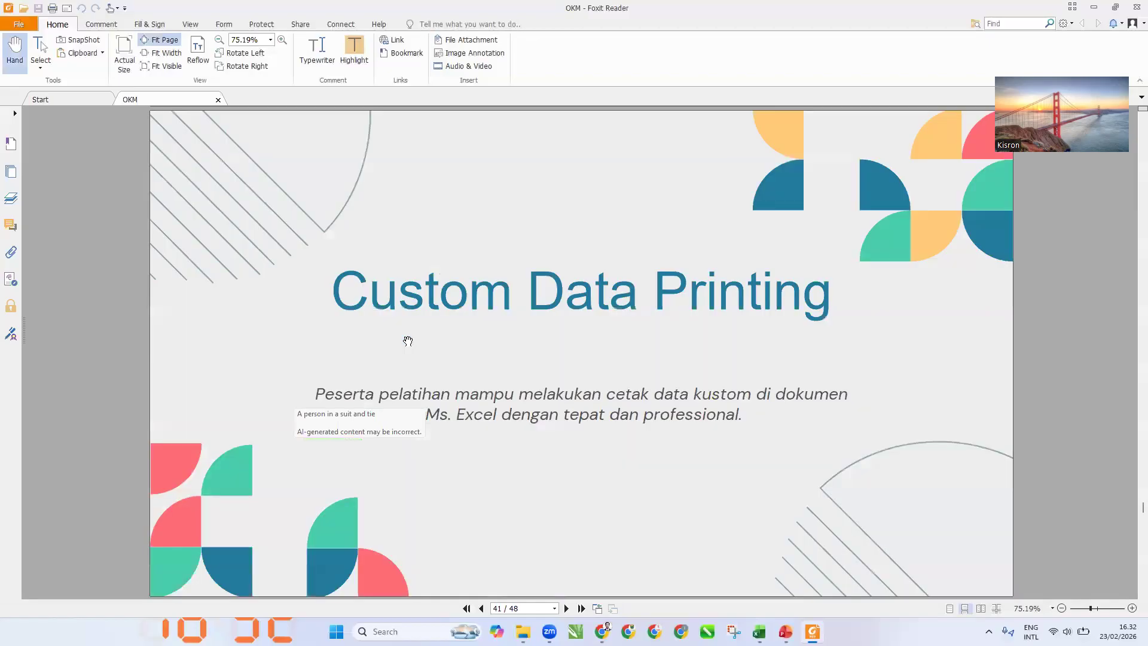
scroll(407, 341, "up", 6)
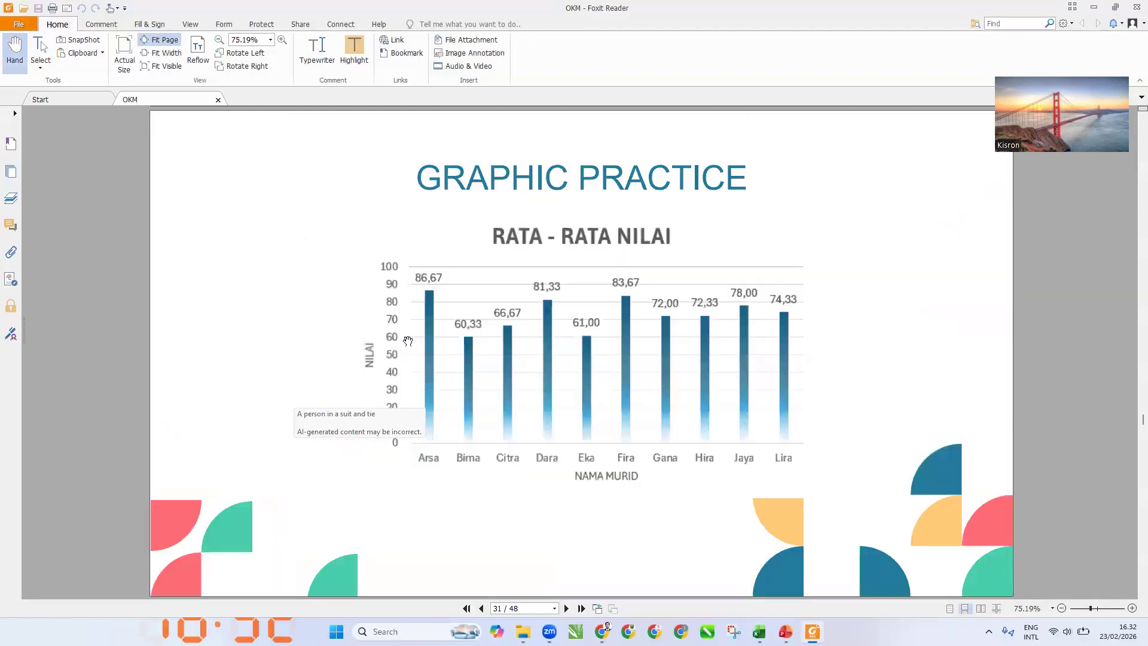
scroll(409, 338, "down", 1)
scroll(410, 335, "up", 1)
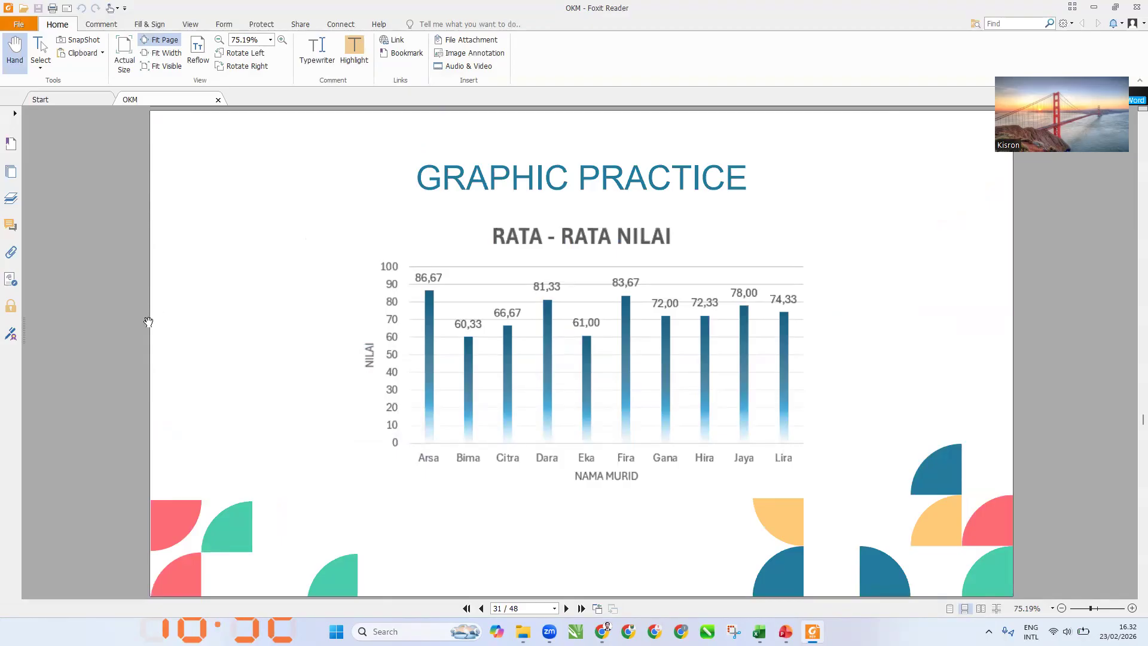
Review the JENIS – JENIS GRAFIK slides and continue to the Lookup Function and Implementation title slide
scroll(148, 322, "up", 1)
scroll(148, 322, "up", 1)
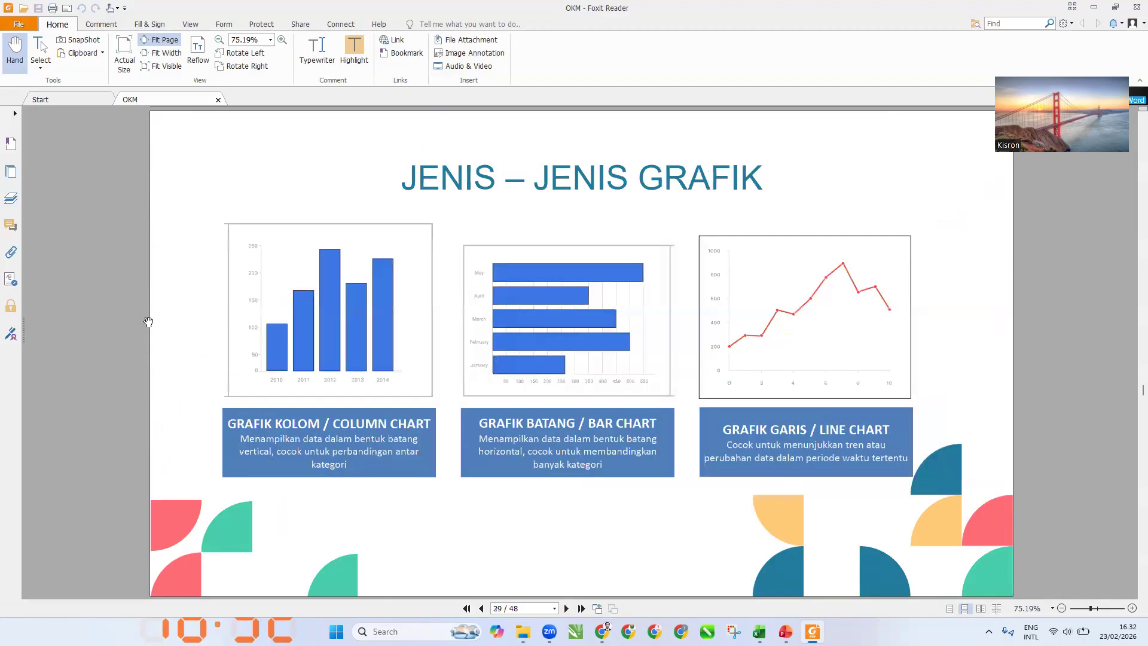
scroll(148, 323, "up", 1)
scroll(148, 323, "down", 2)
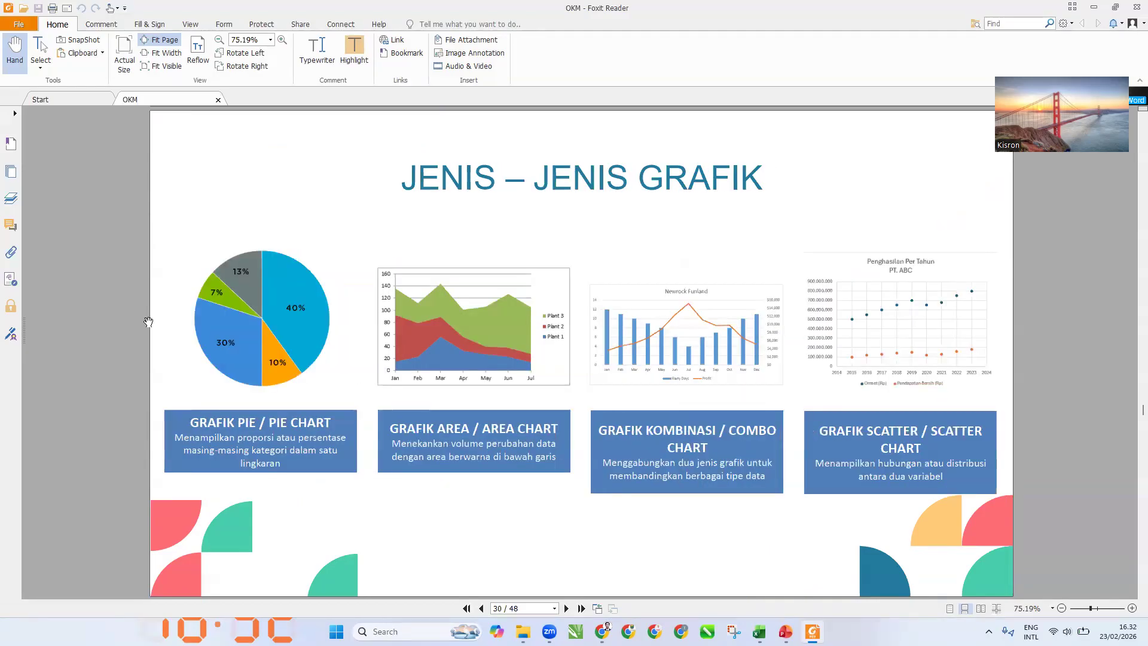
scroll(148, 323, "down", 1)
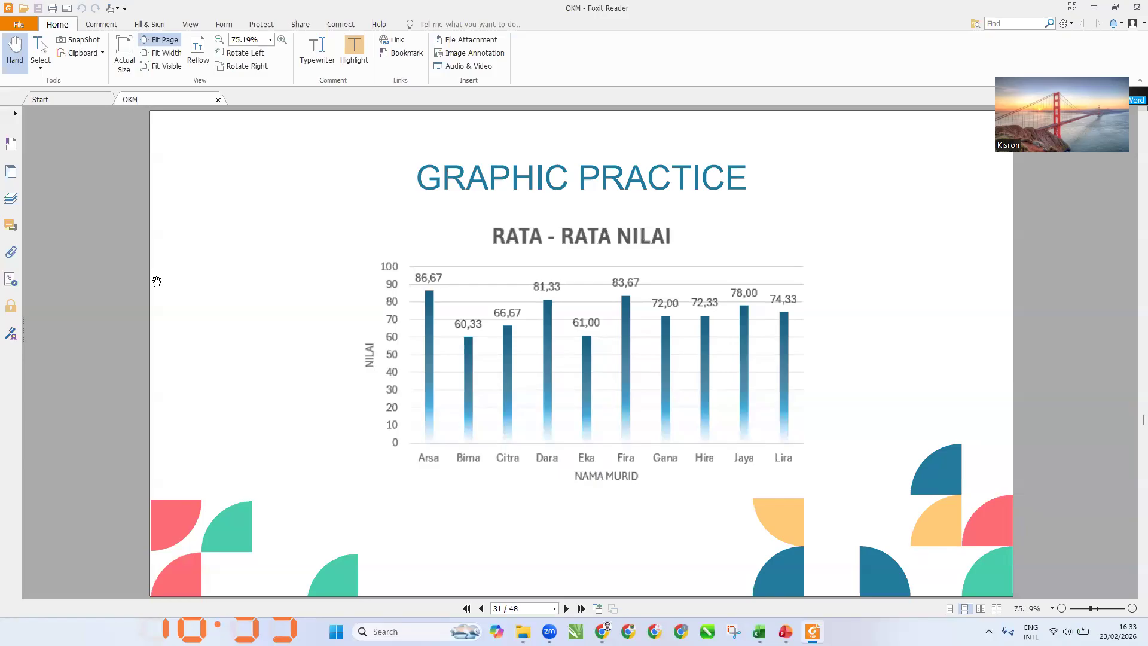
scroll(157, 281, "down", 1)
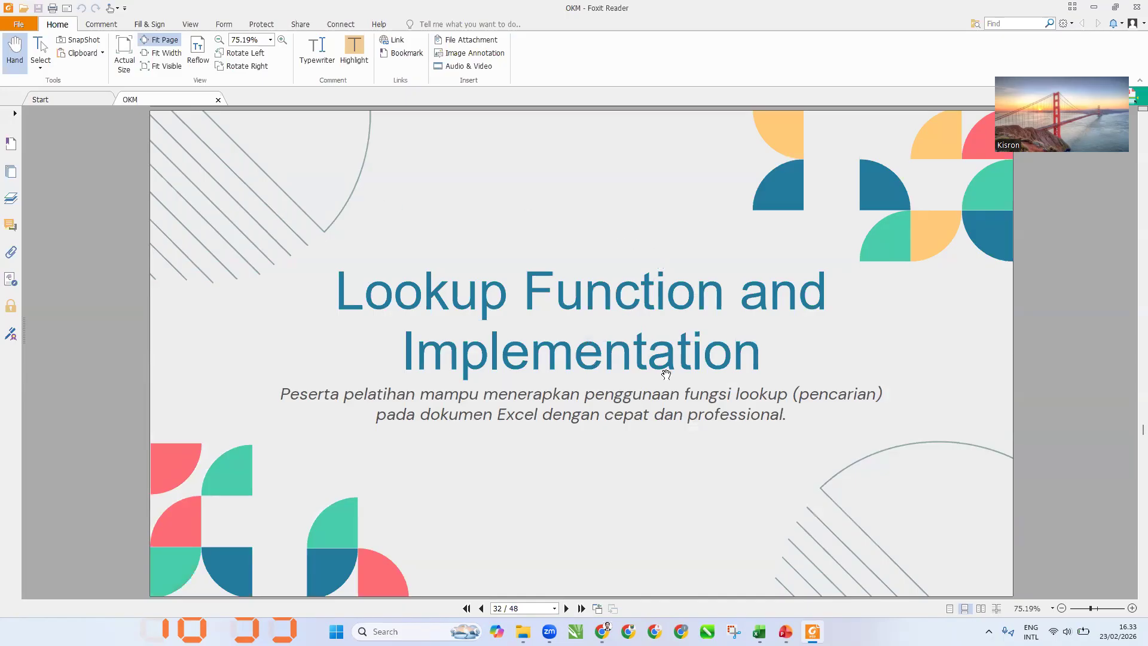
Switch to the Latihan Excel workbook in Excel and show the Latihan 5 sheet in Normal view
left_click(760, 631)
left_click(507, 344)
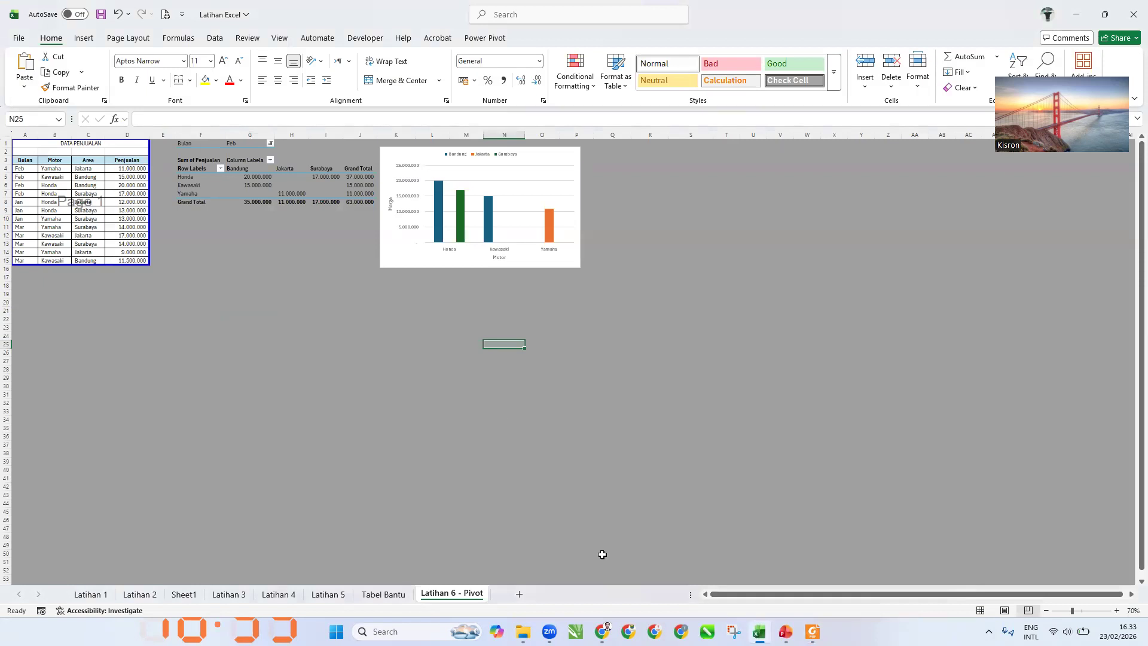
left_click(380, 595)
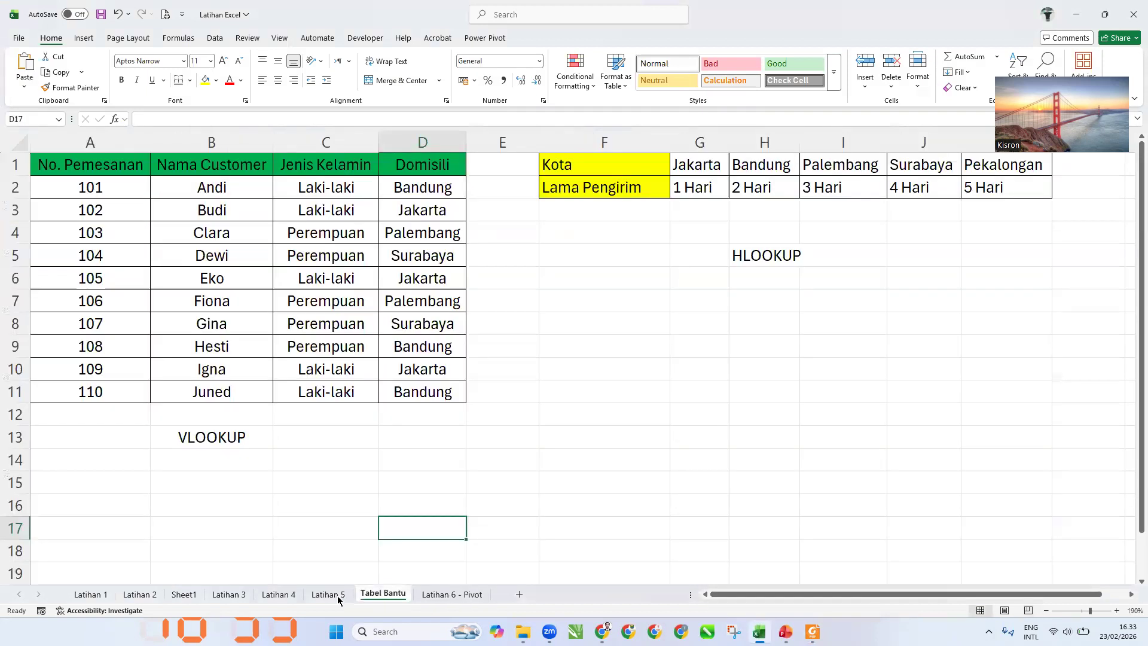
left_click(327, 594)
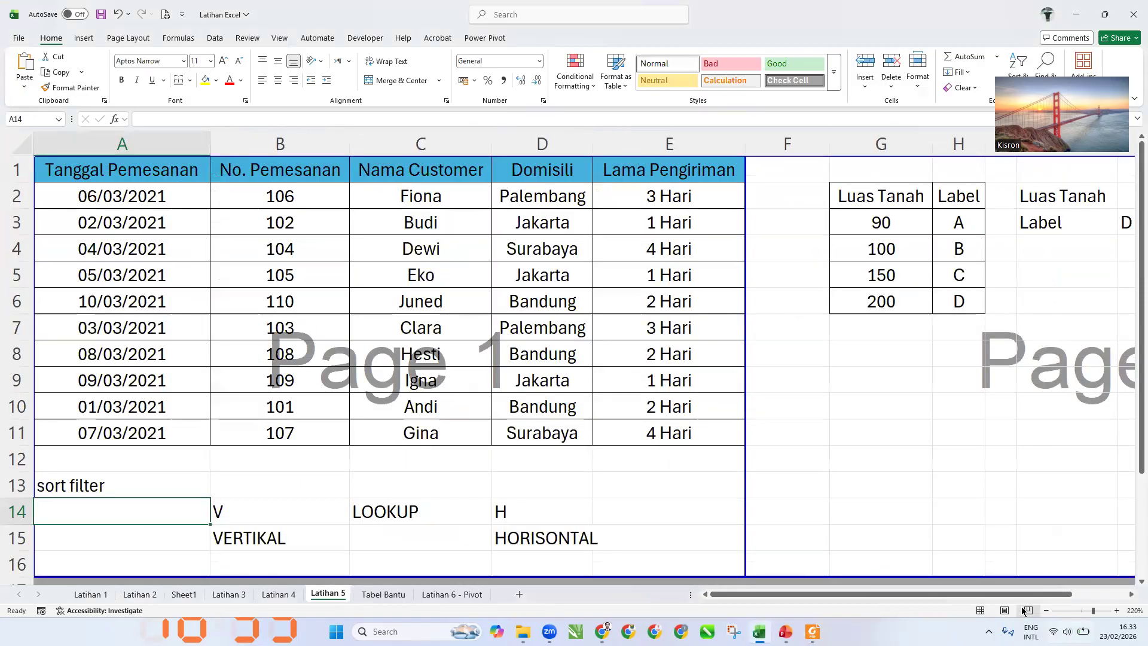
left_click(981, 610)
left_click(838, 314)
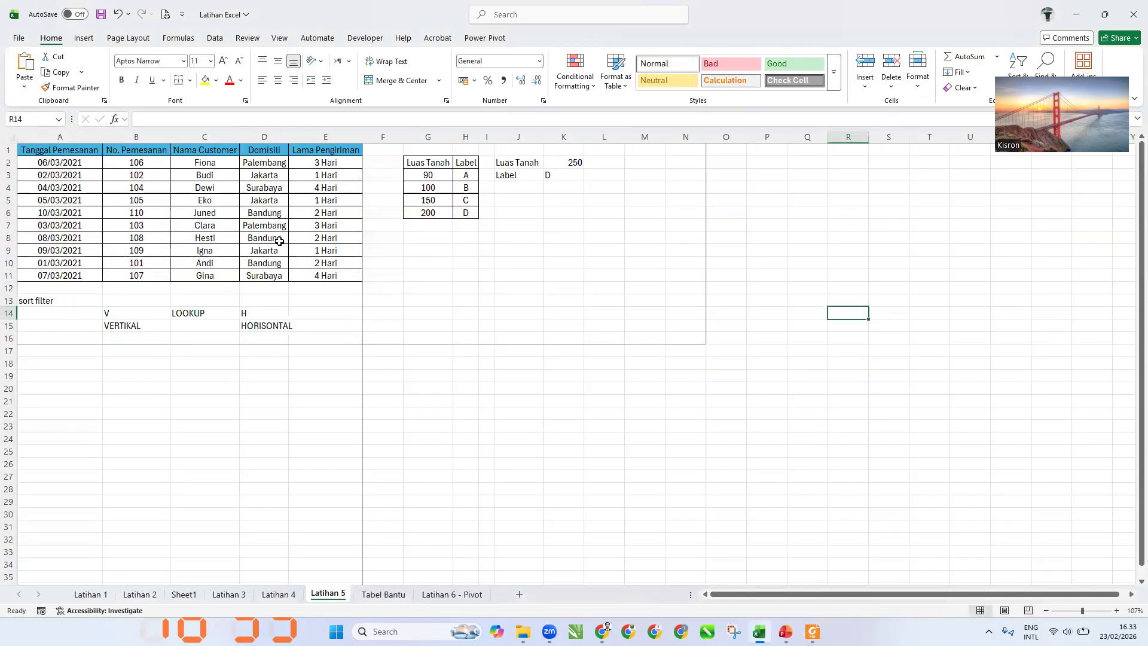
left_click_drag(65, 151, 314, 275)
key("ctrl+c")
left_click(485, 249)
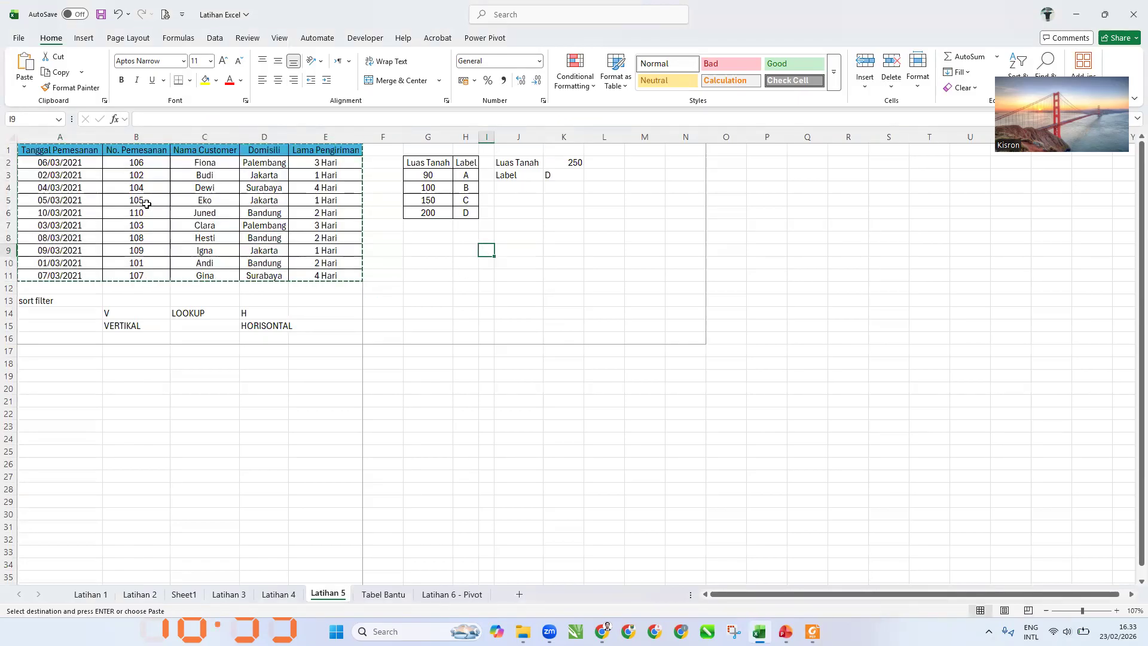
scroll(146, 204, "up", 8)
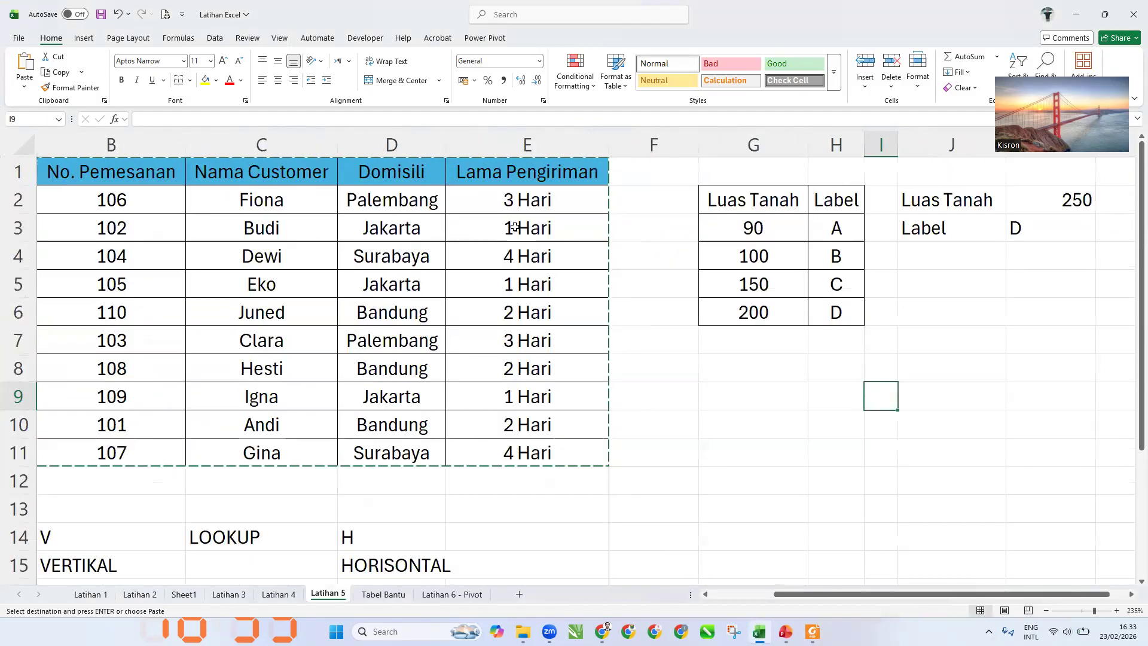
left_click(514, 227)
key("Home")
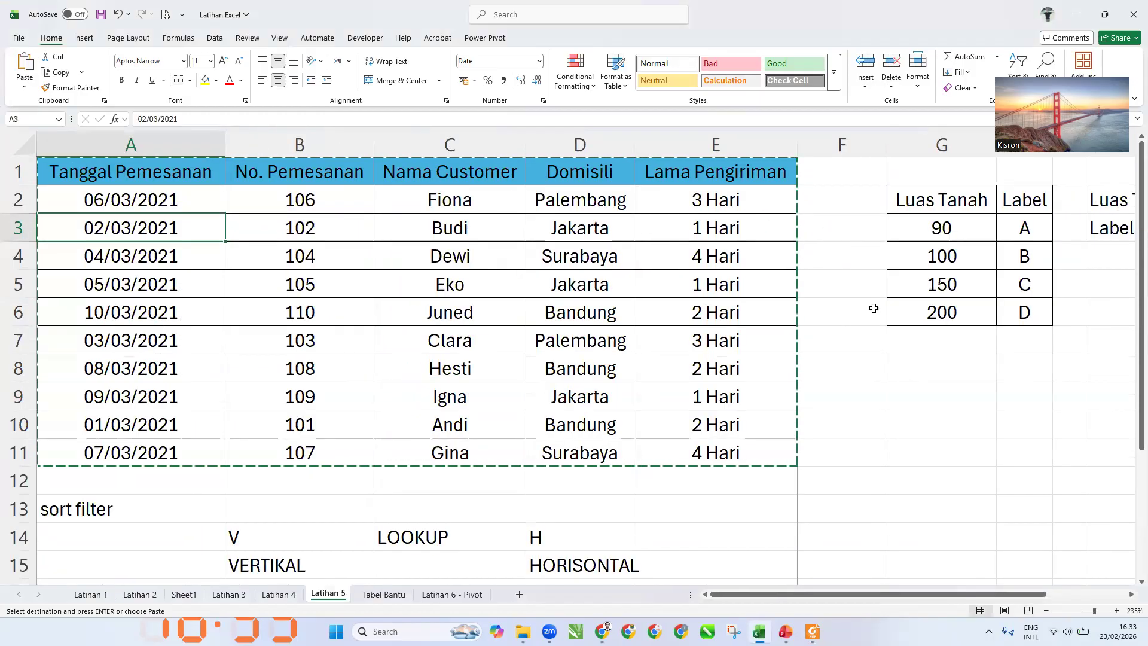
left_click(873, 308)
key("Escape")
key("Home")
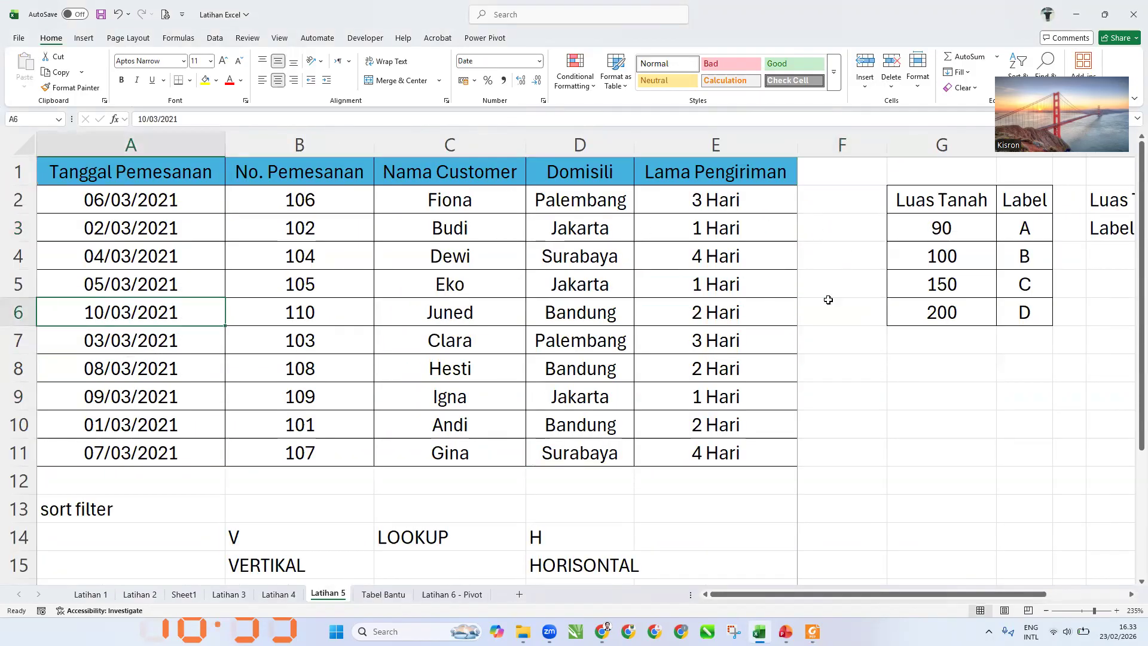
Examine the first record of the order table, from Tanggal Pemesanan to Domisili, including the VLOOKUP formulas in C2 and D2
scroll(829, 300, "up", 3, "ctrl")
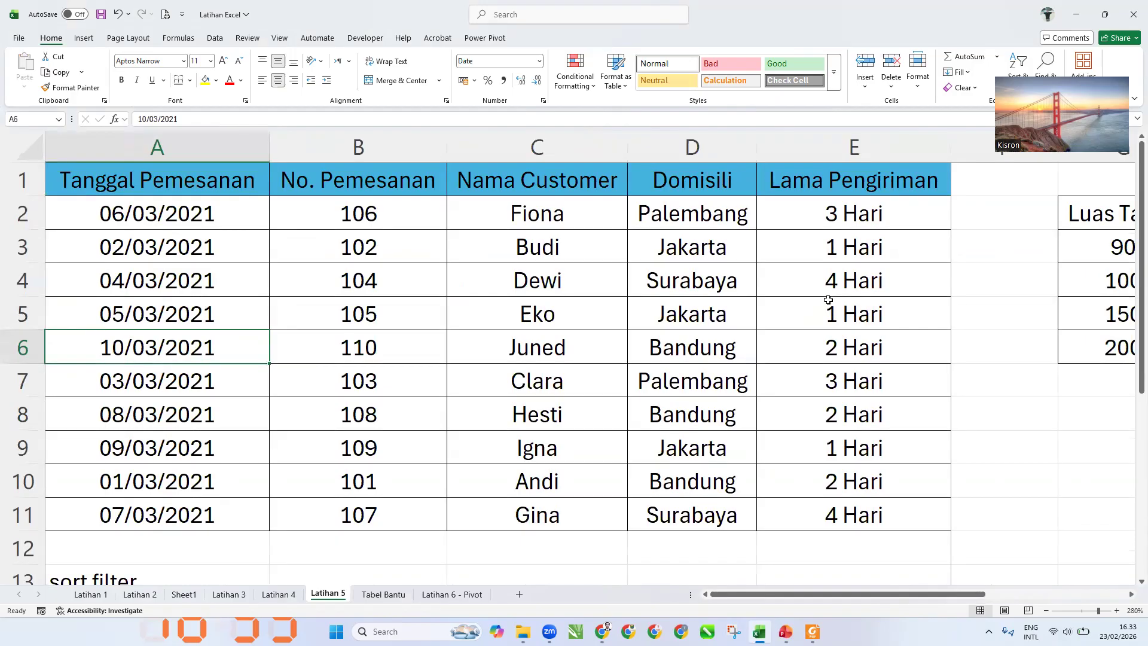
left_click(1116, 610)
left_click(1029, 334)
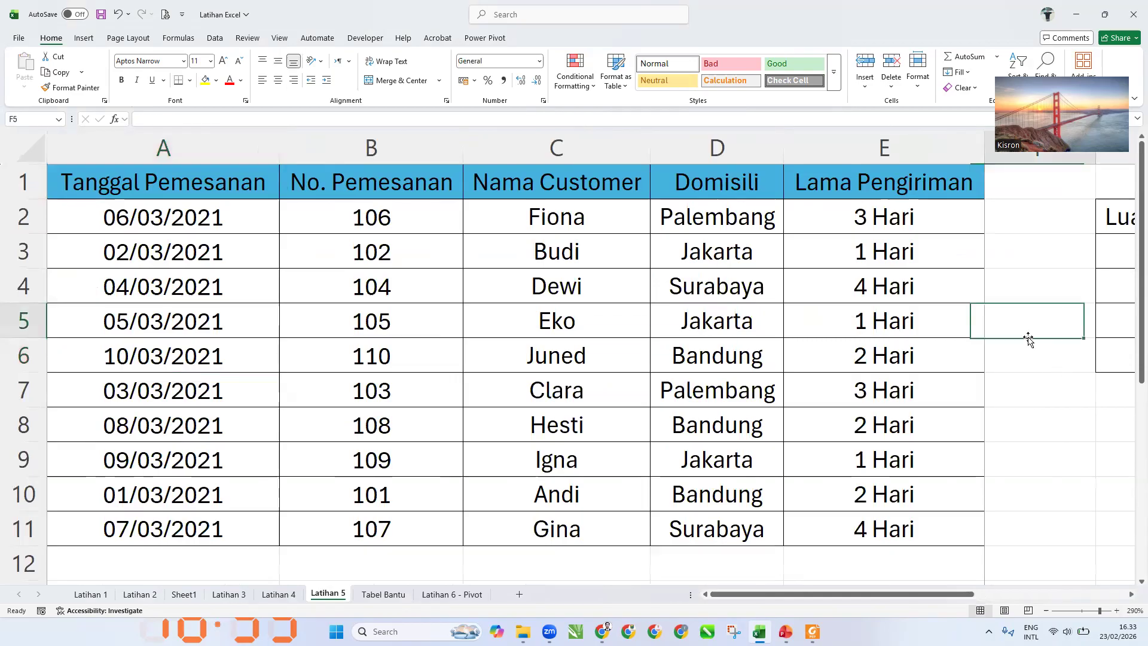
left_click(189, 223)
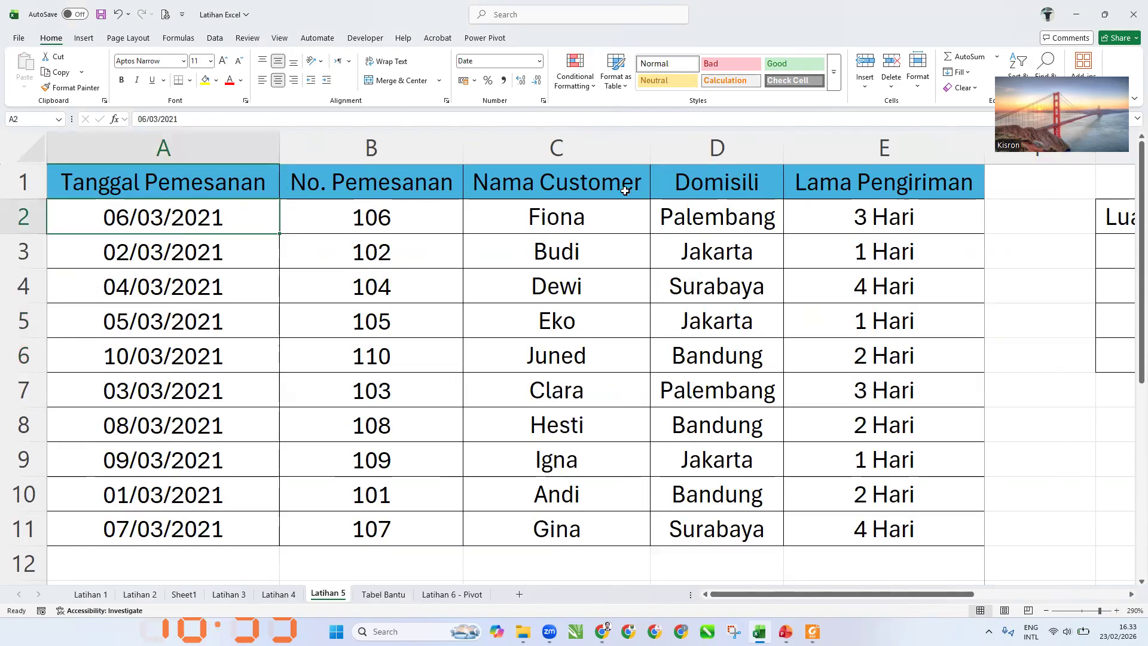
left_click(714, 202)
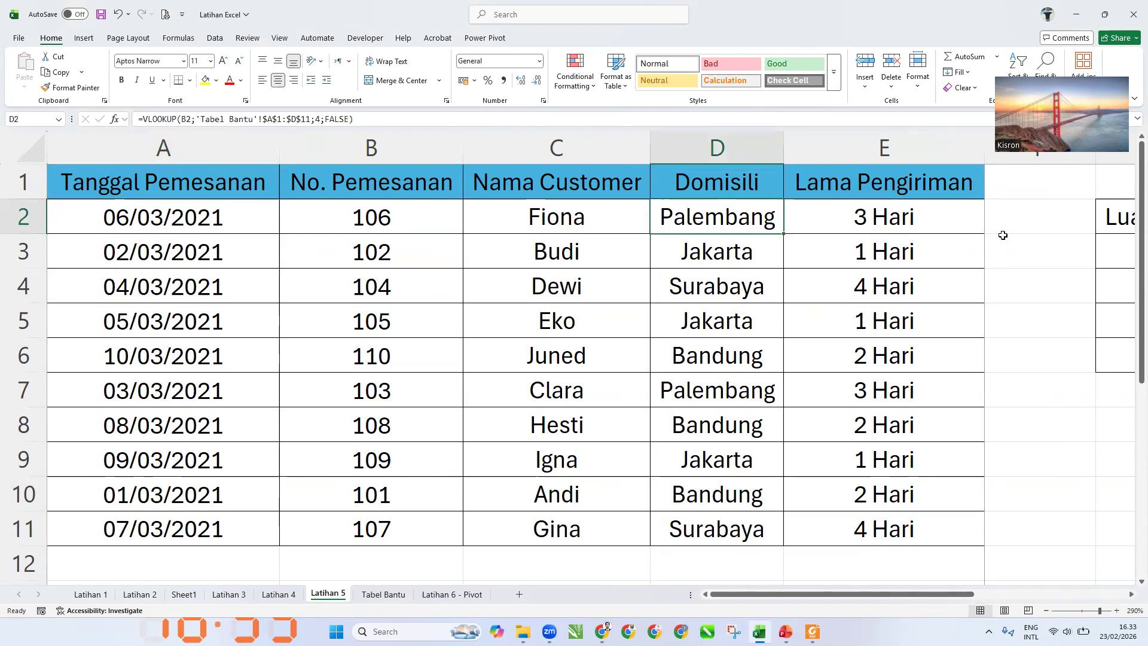
left_click(1016, 237)
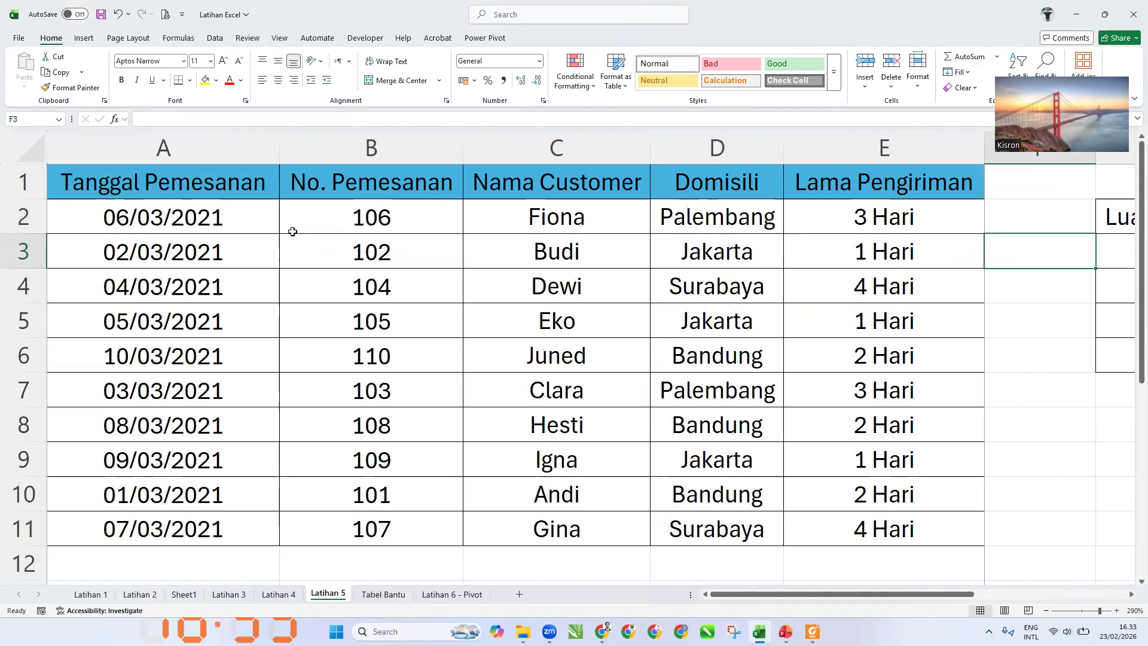
left_click(124, 213)
left_click(328, 208)
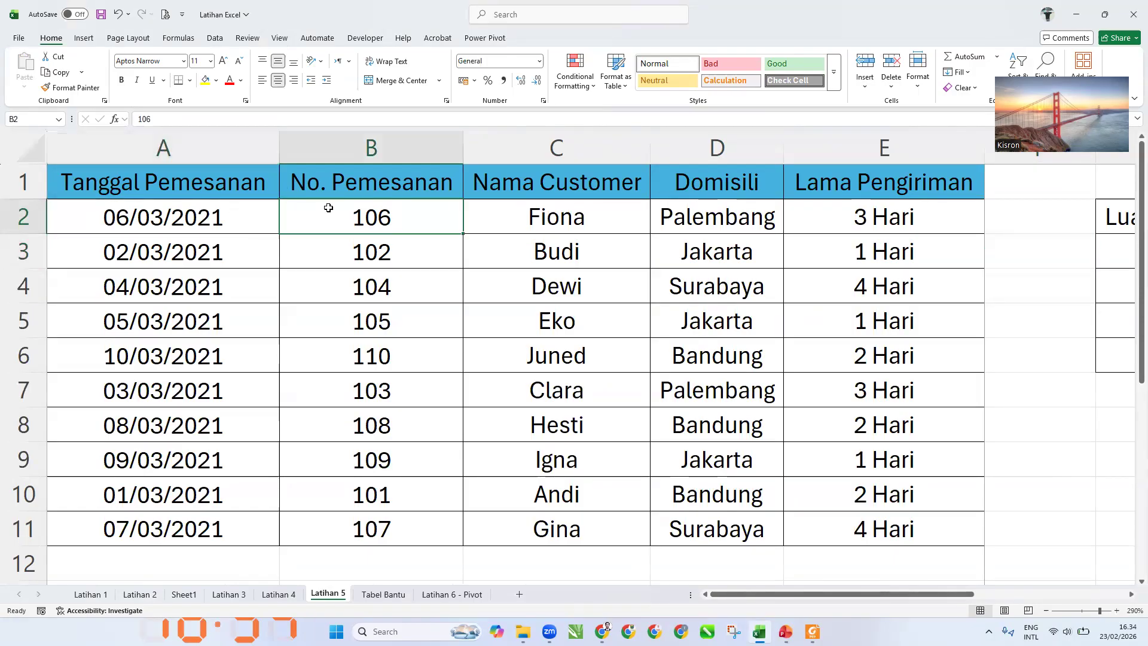
left_click(514, 214)
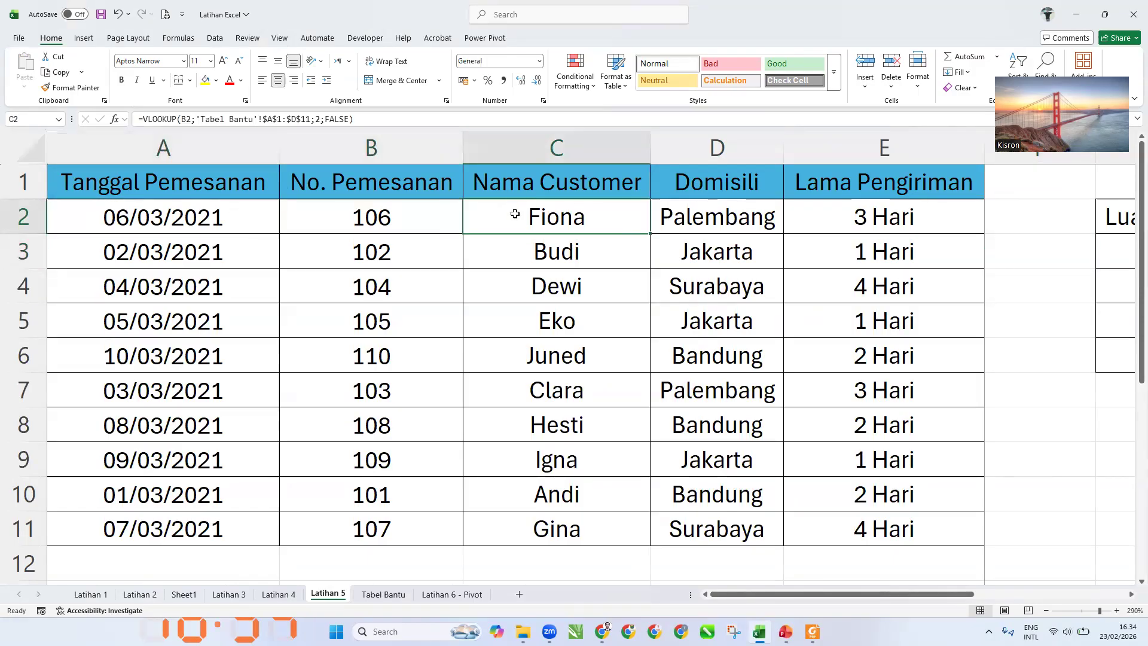
left_click(693, 210)
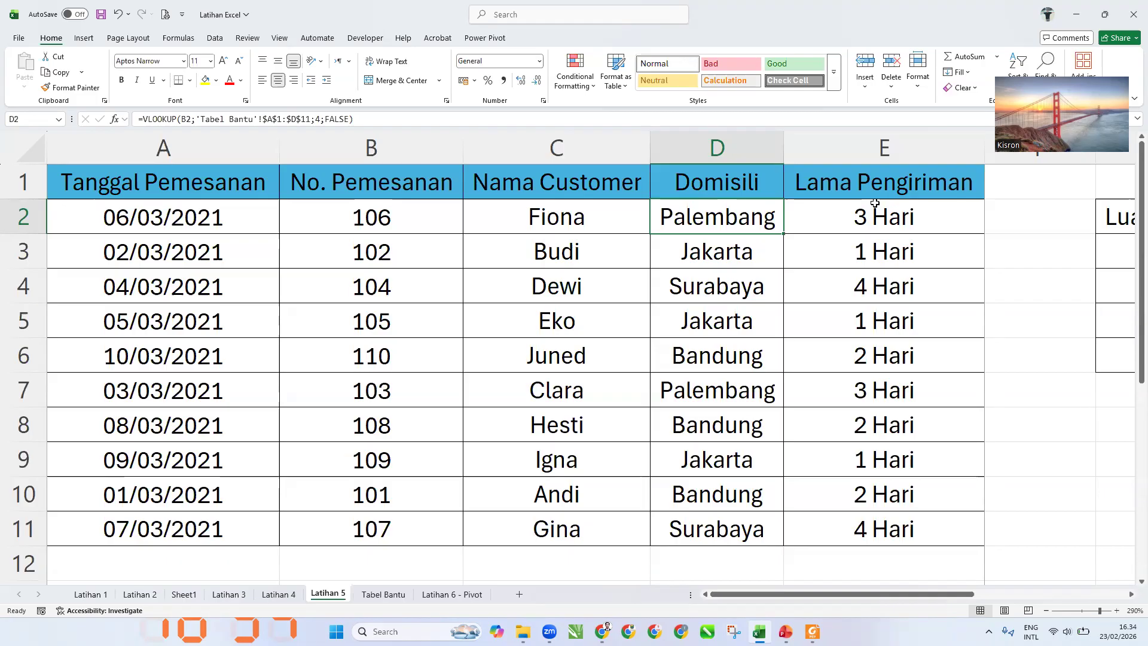
Sort the order table A1:E11 by Tanggal Pemesanan on cell values, from Oldest to Newest
left_click_drag(179, 188, 875, 516)
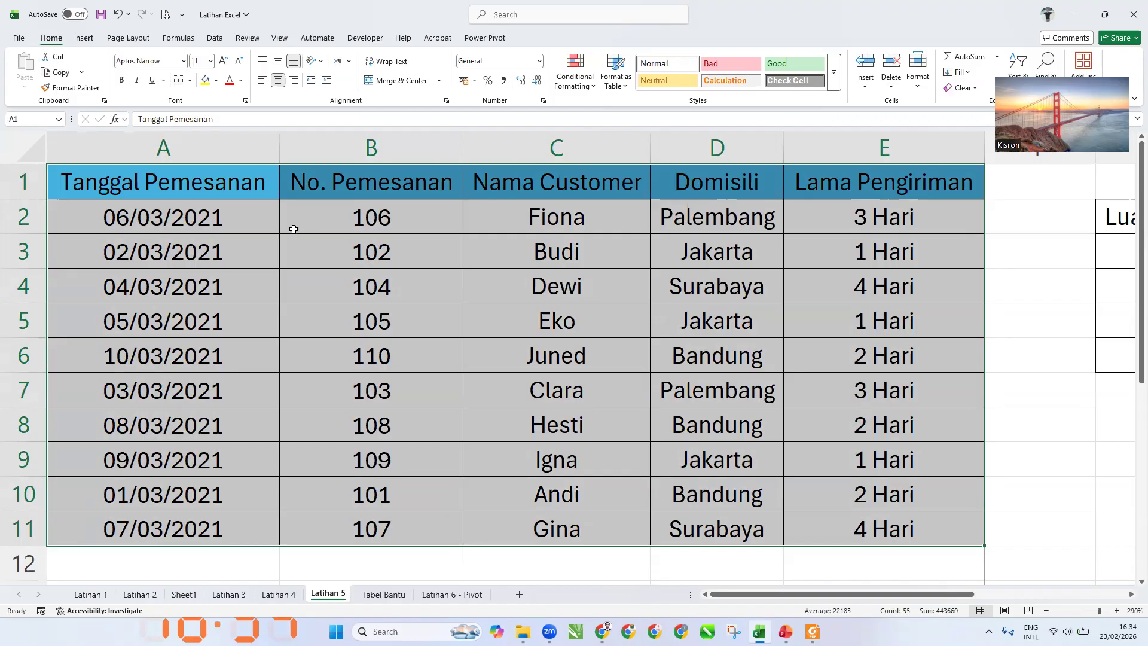
left_click(216, 38)
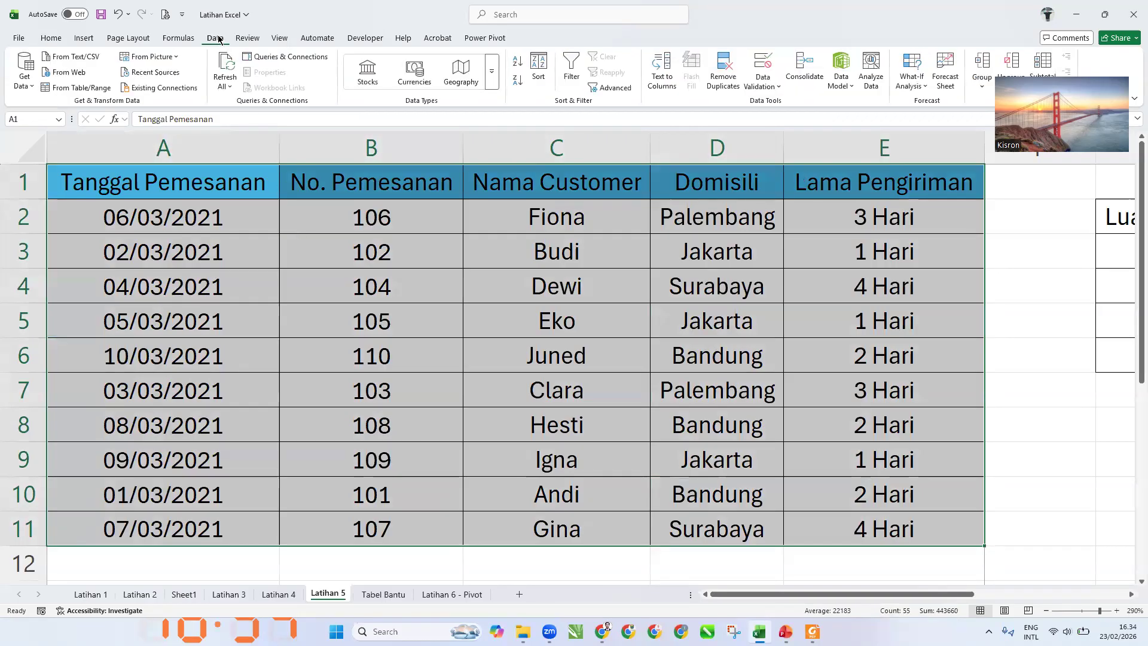
left_click(540, 76)
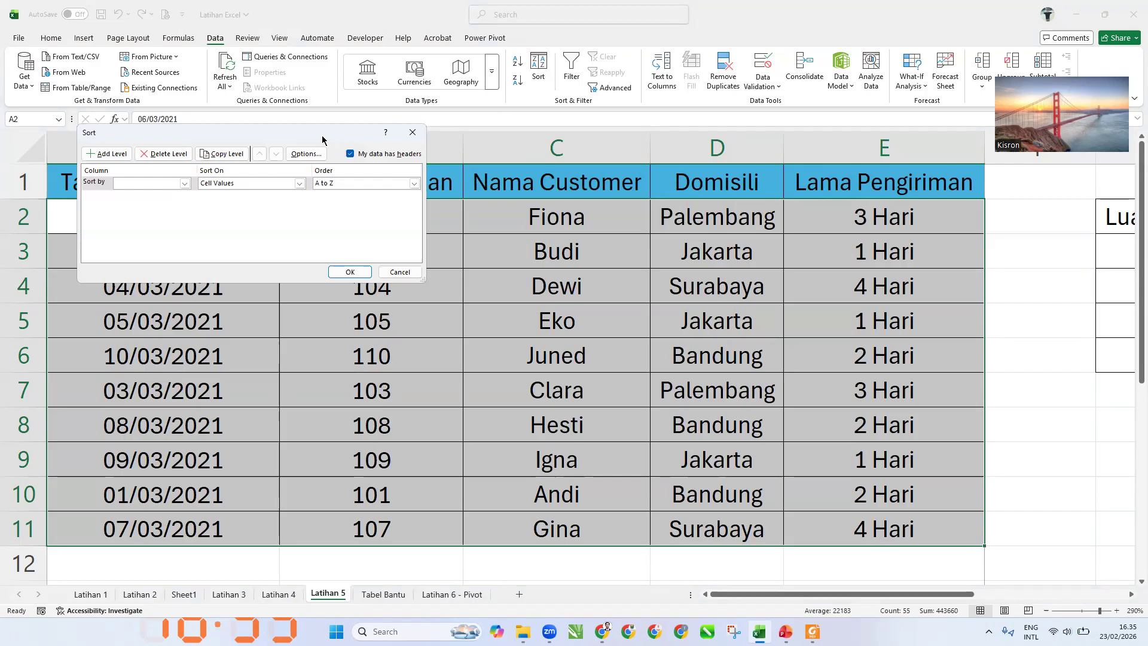
left_click_drag(323, 139, 452, 250)
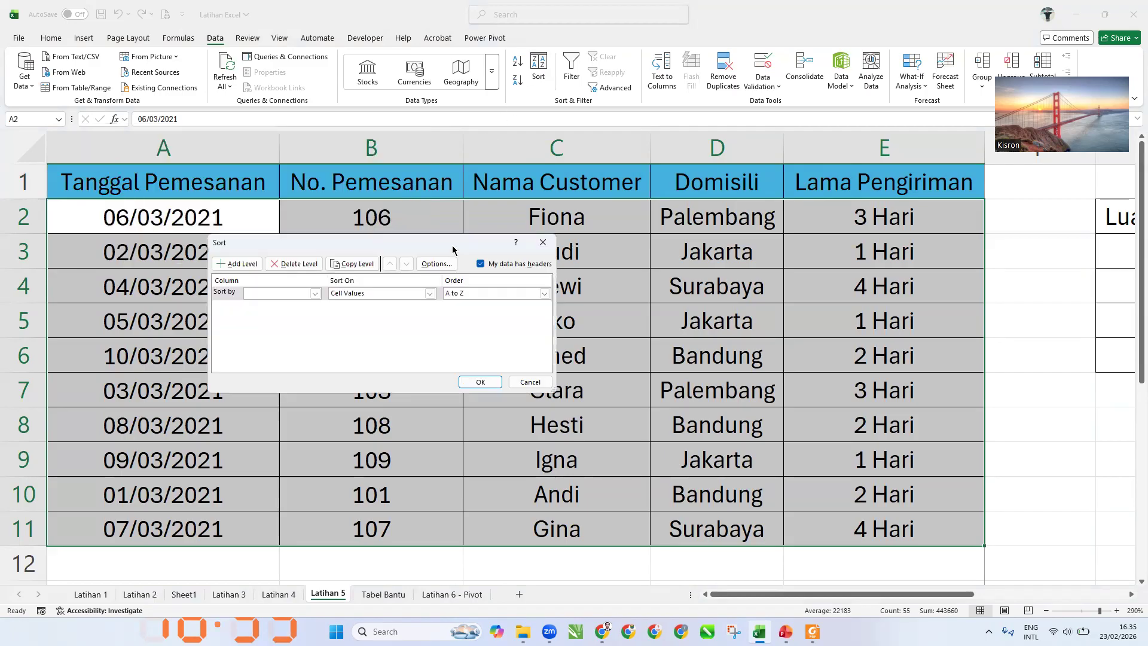
left_click(271, 294)
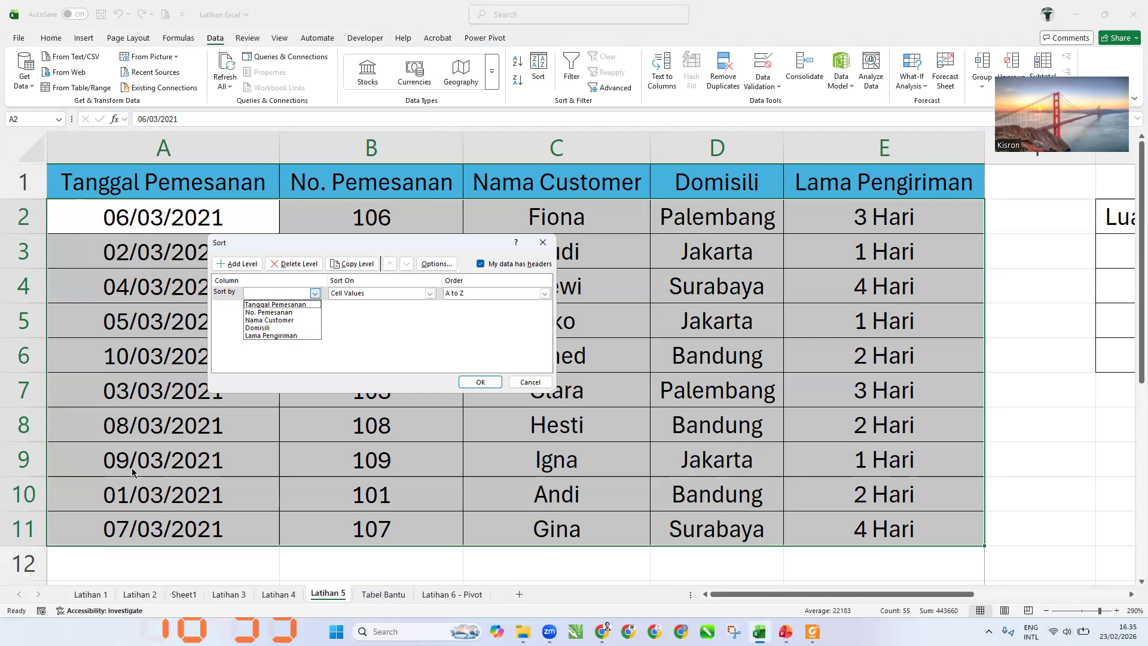
left_click(278, 305)
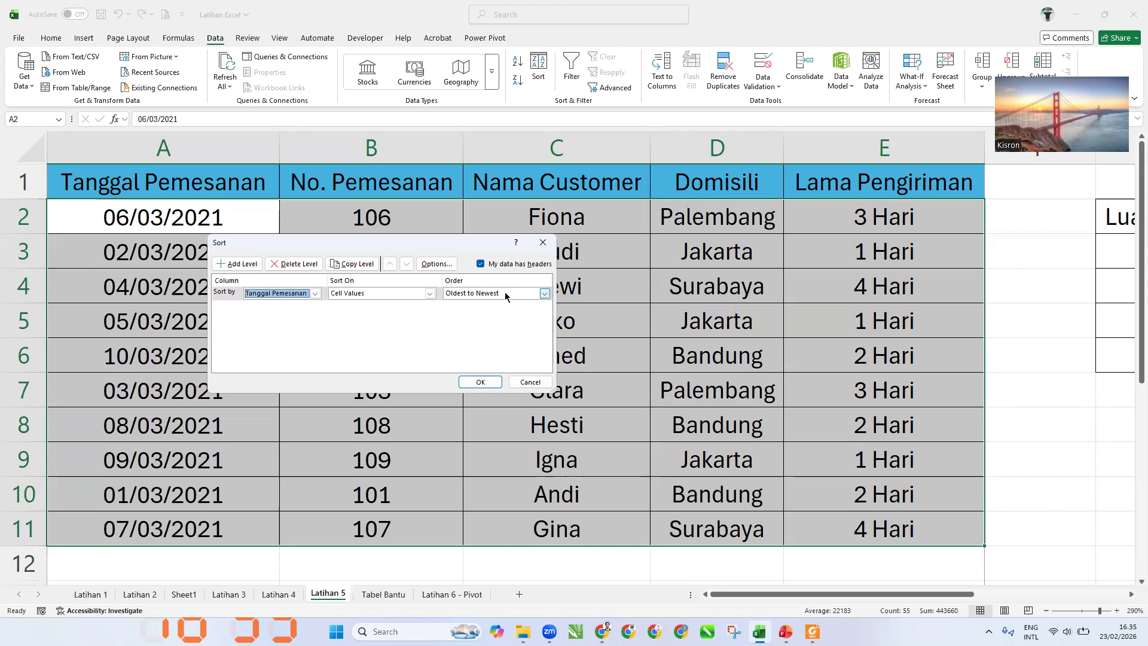
left_click(480, 382)
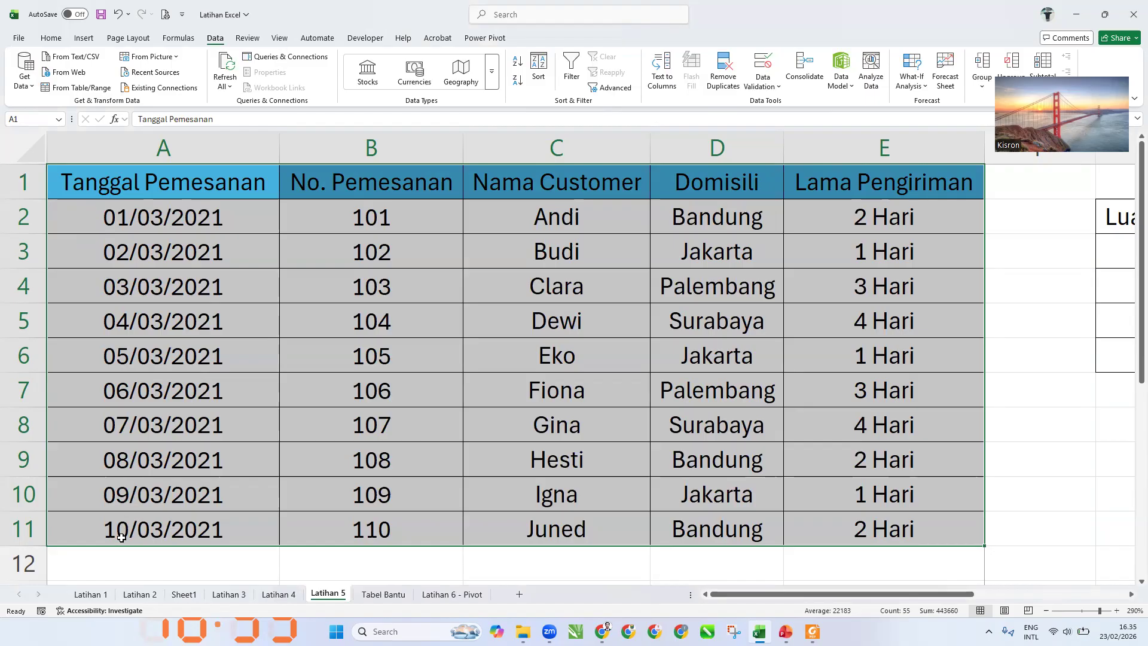
Reverse the Tanggal Pemesanan sort so the order table runs from Newest to Oldest
left_click(539, 69)
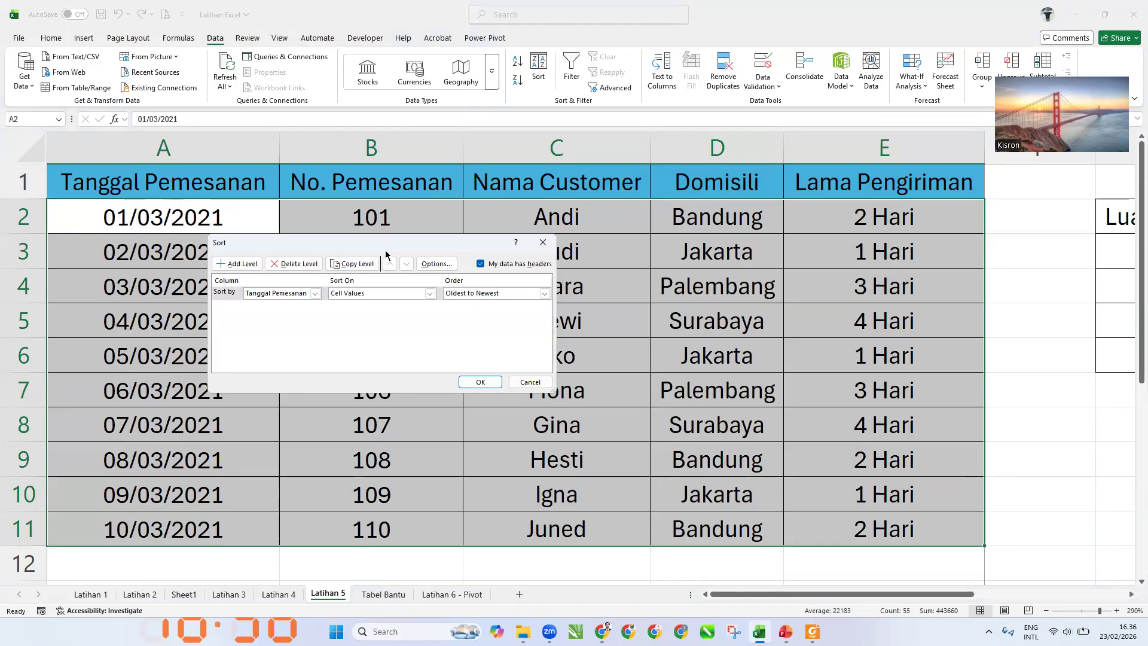
left_click(466, 295)
left_click(474, 312)
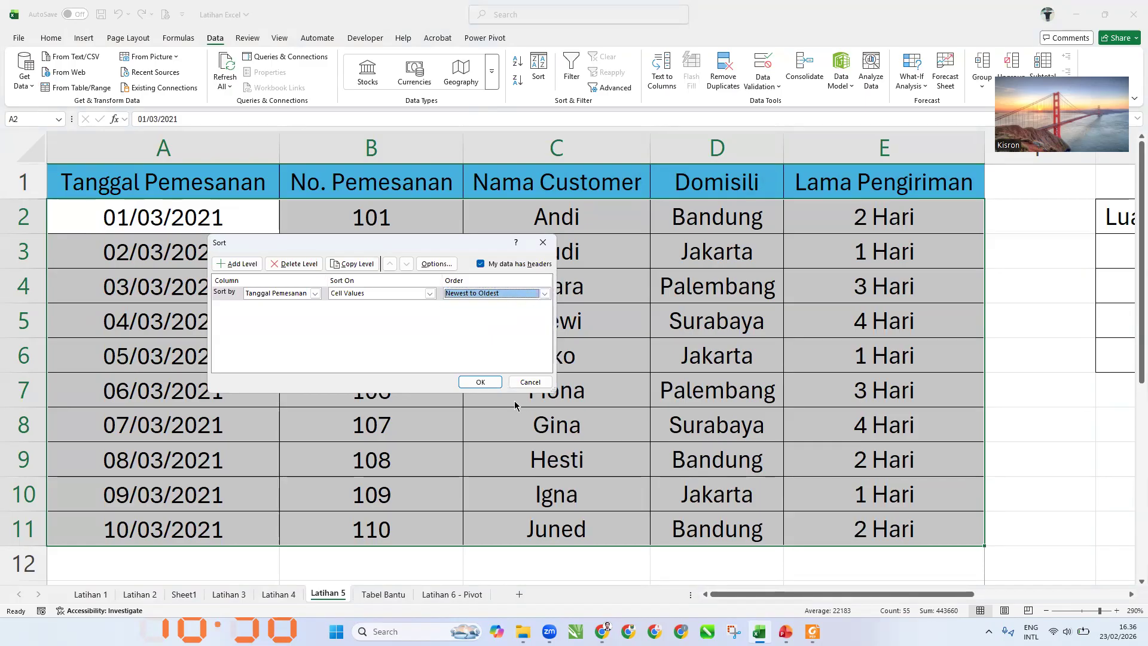
left_click(481, 383)
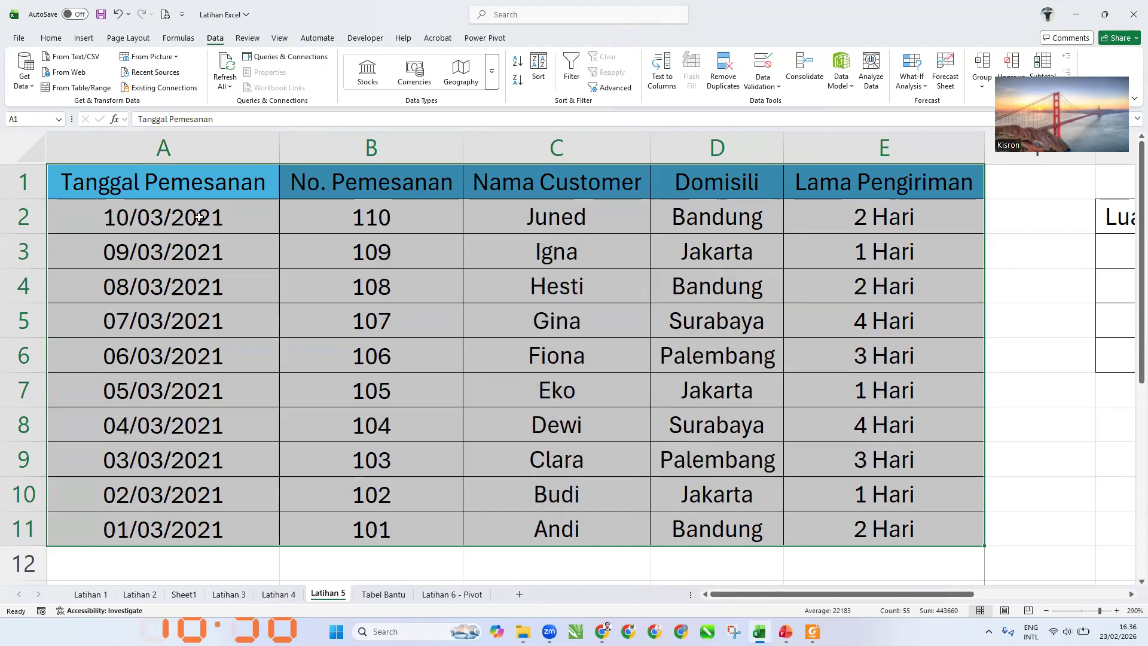
Sort the order table by No. Pemesanan on cell values, from Smallest to Largest
key("XF86MonBrightnessDown")
left_click(538, 69)
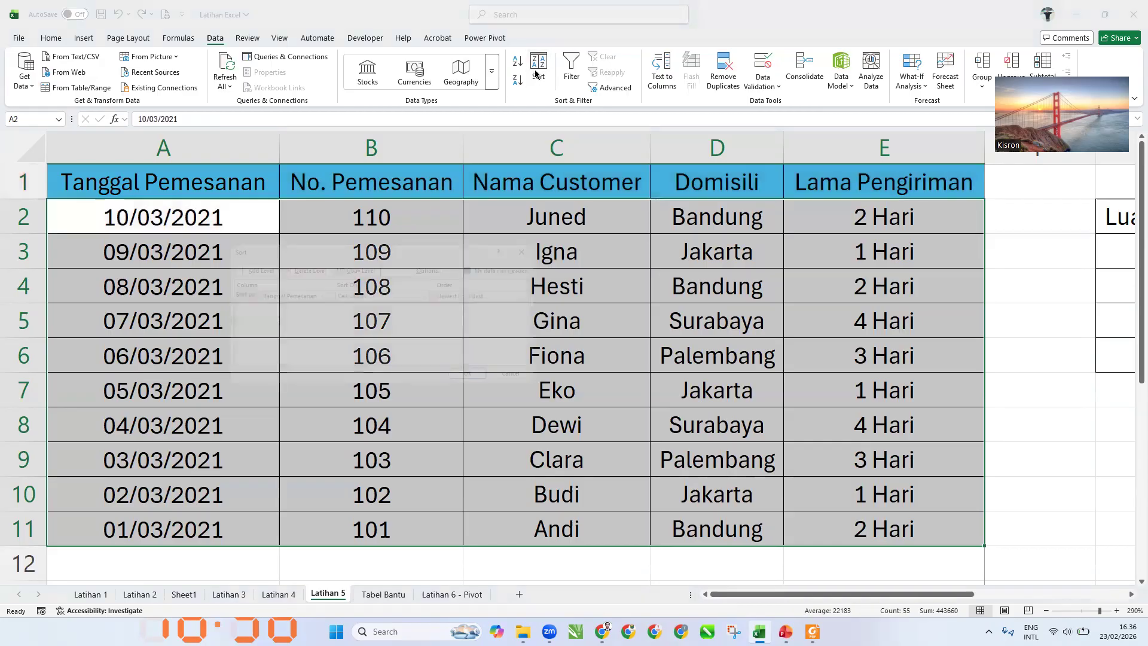
left_click(311, 293)
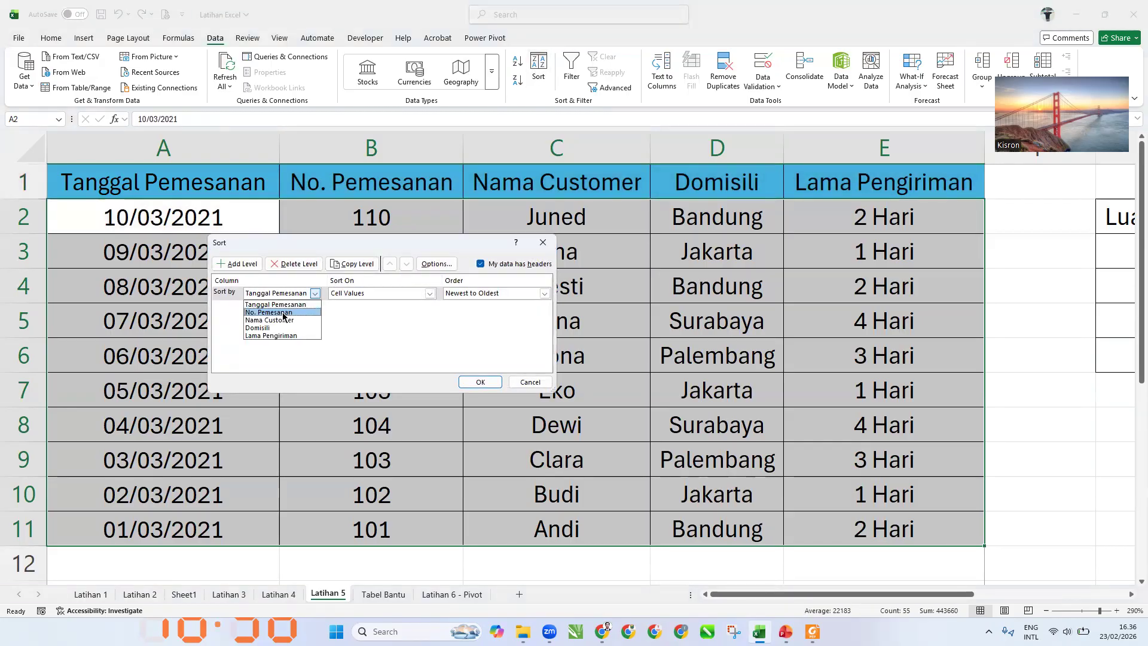
left_click(283, 314)
left_click(473, 293)
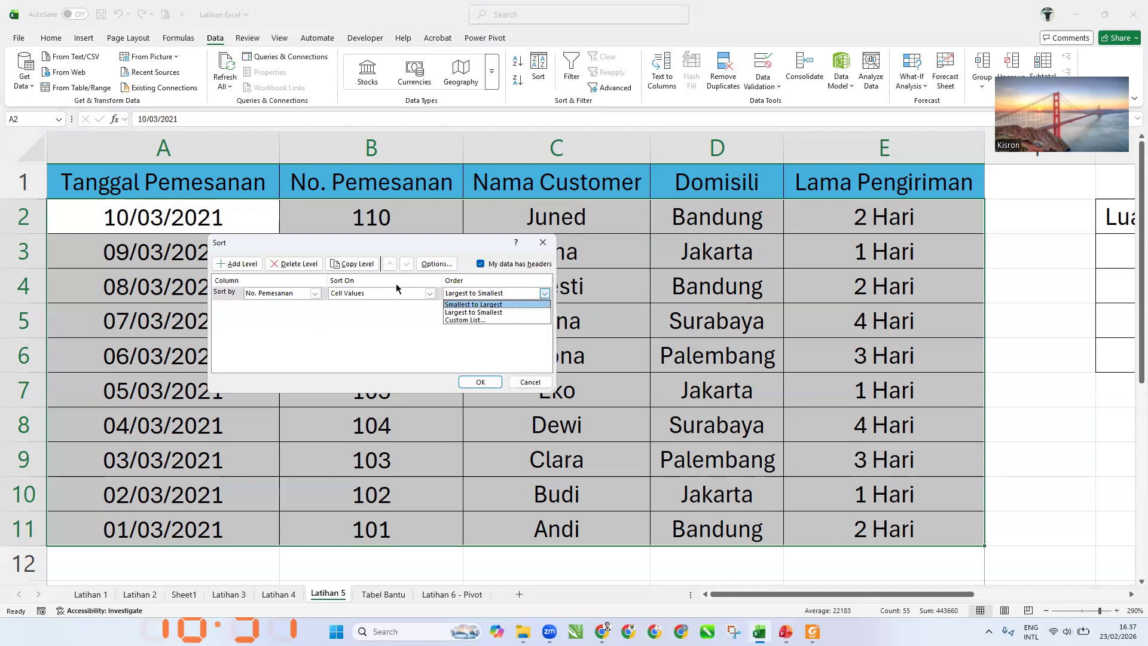
left_click(473, 305)
left_click(480, 382)
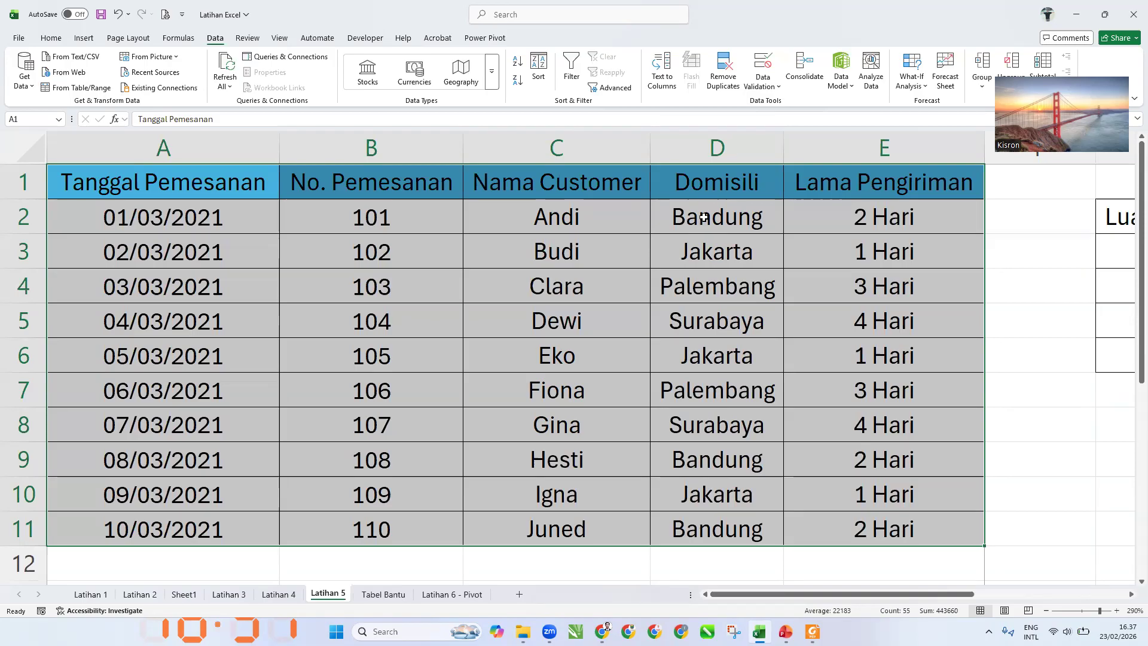
Sort the order table by Domisili on cell values, from A to Z
left_click(538, 69)
left_click(315, 293)
left_click(269, 329)
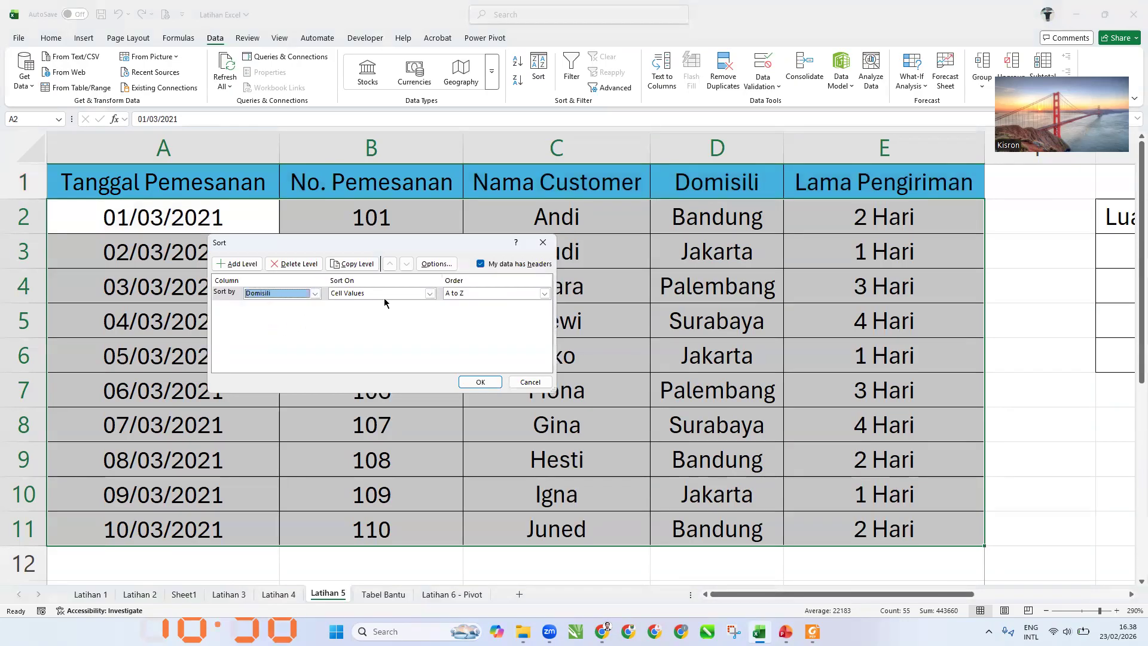
left_click(471, 293)
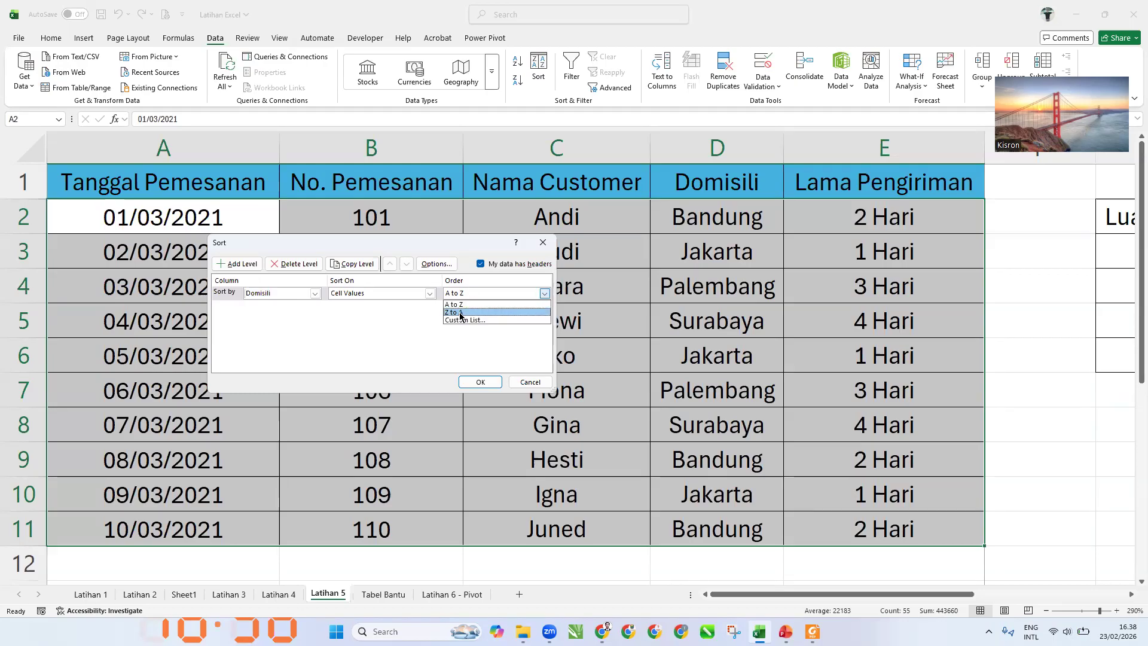
left_click(464, 305)
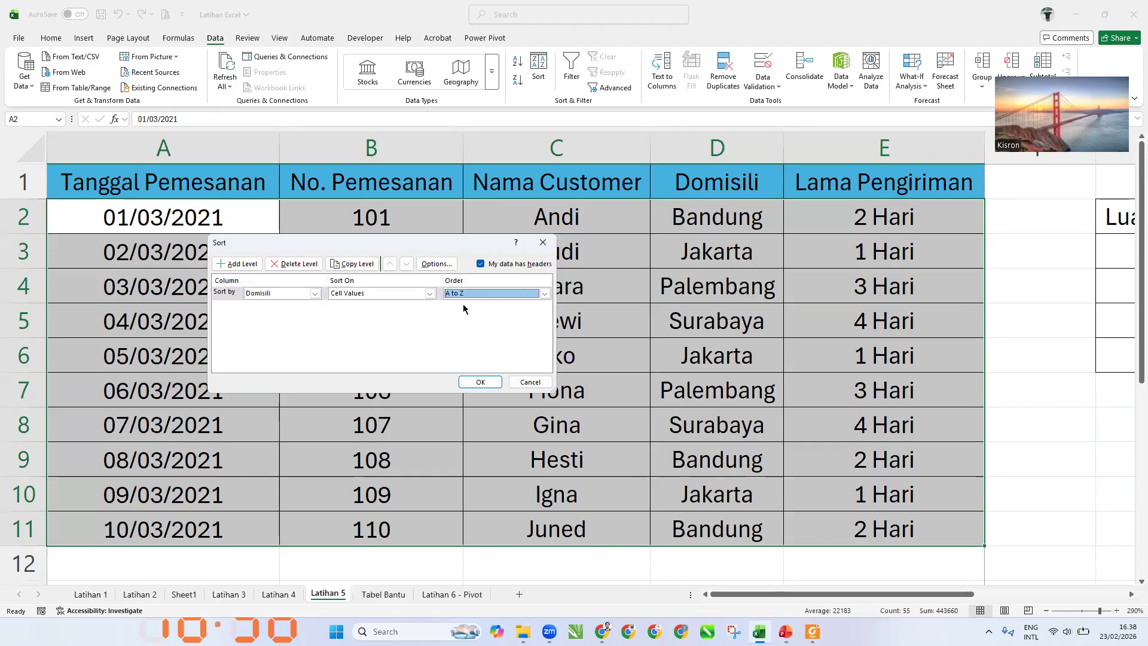
left_click(474, 385)
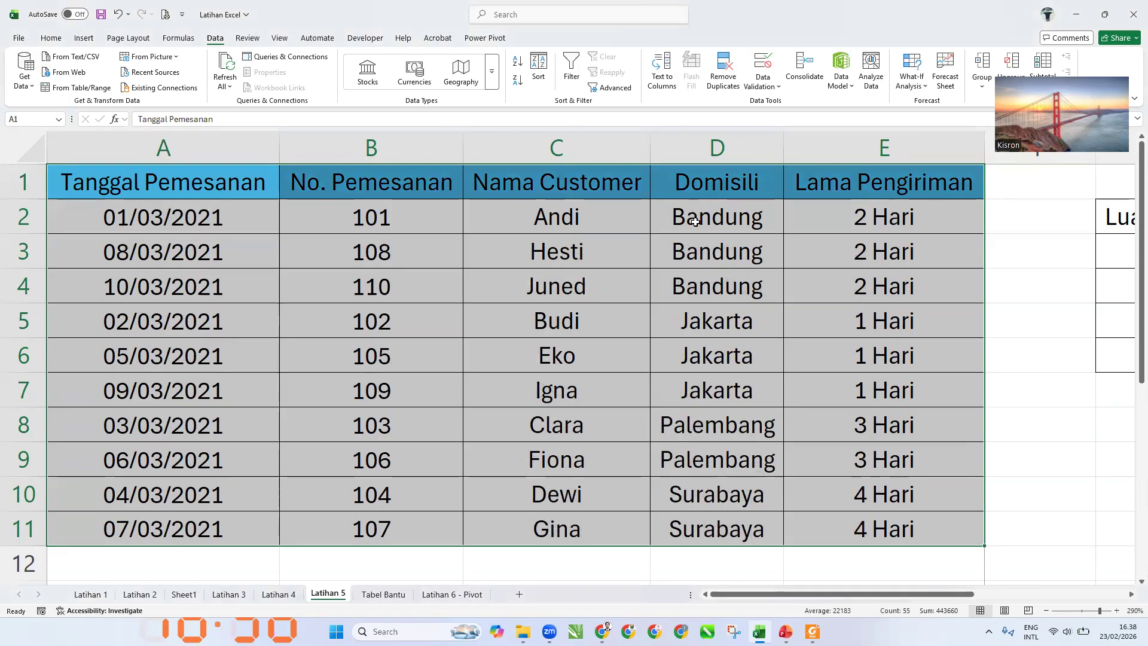
scroll(712, 475, "down", 1)
scroll(711, 469, "up", 1)
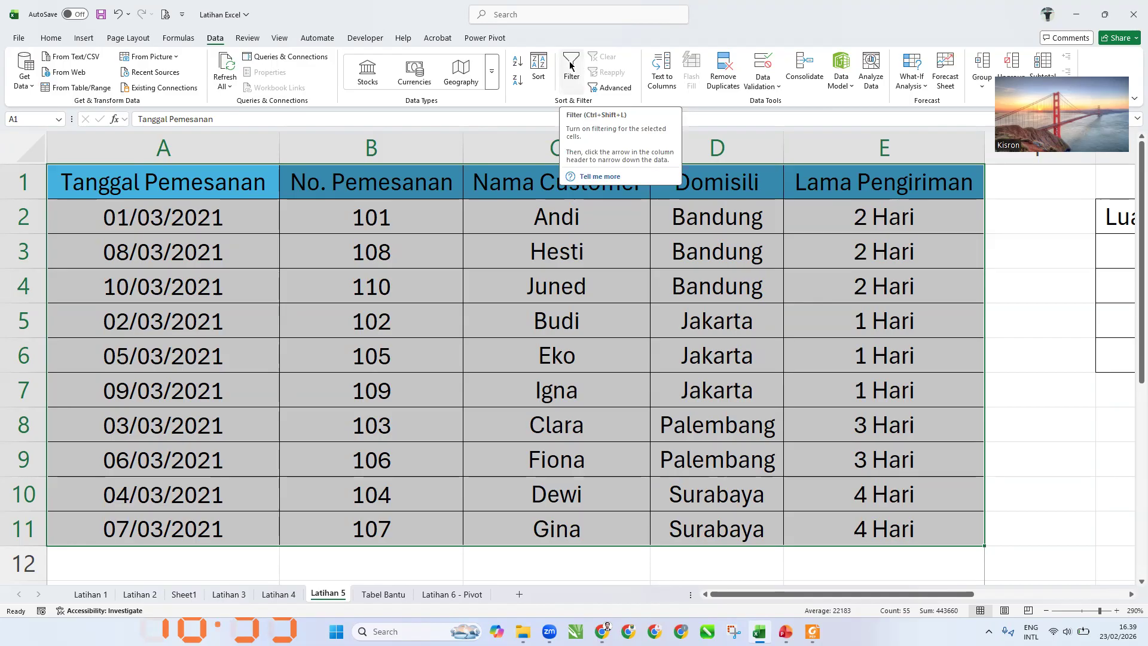
Turn on filtering for the order table and filter Domisili to show only Bandung
left_click(571, 66)
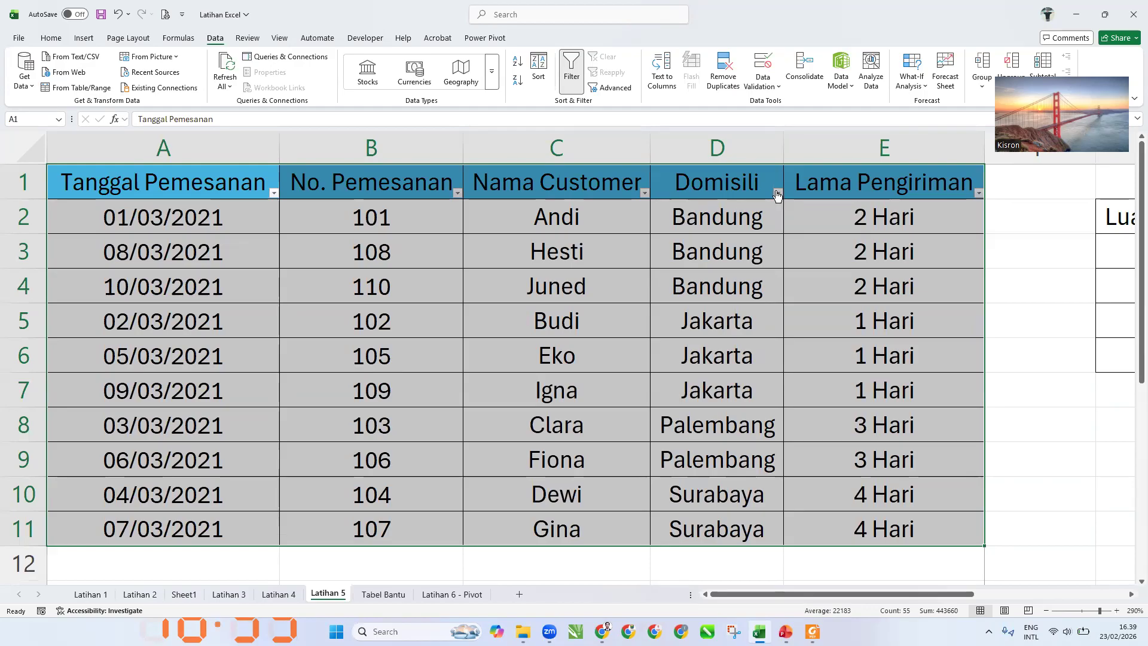
left_click(778, 194)
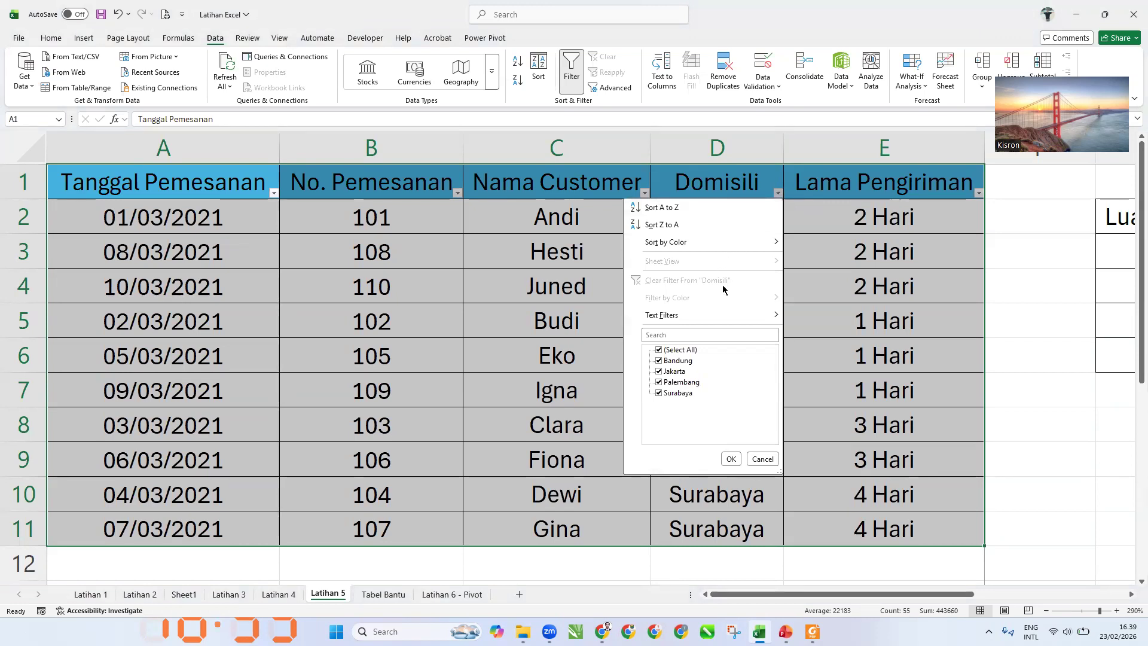
left_click(659, 349)
left_click(659, 360)
left_click(731, 459)
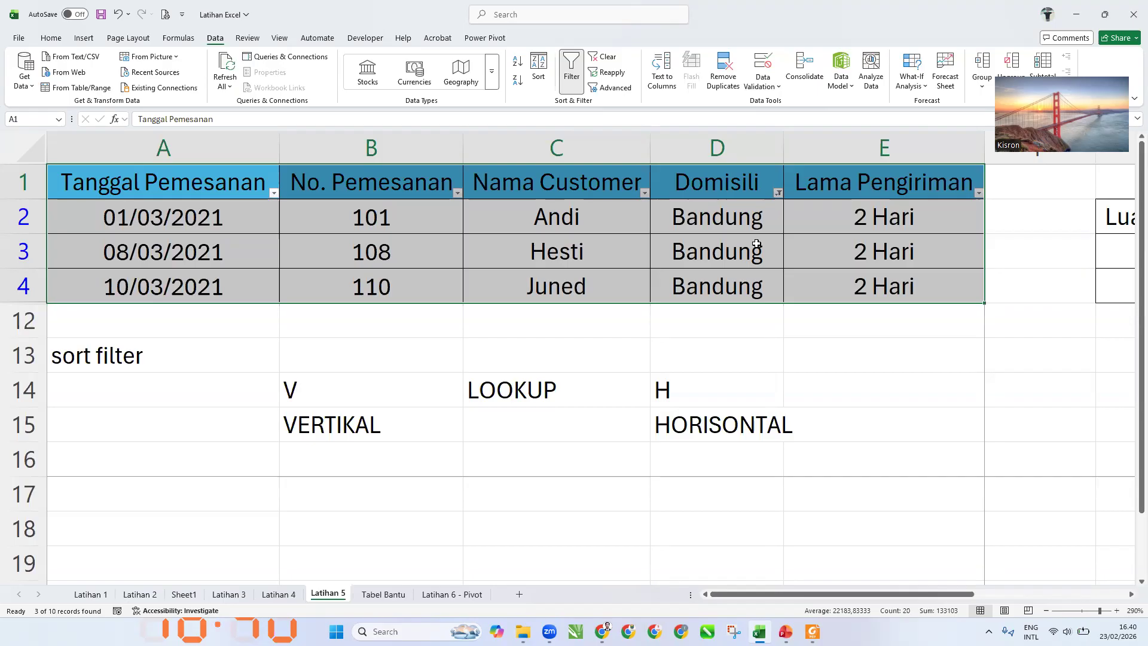
Add Surabaya to the Domisili filter and turn off filtering on the order table
left_click(778, 194)
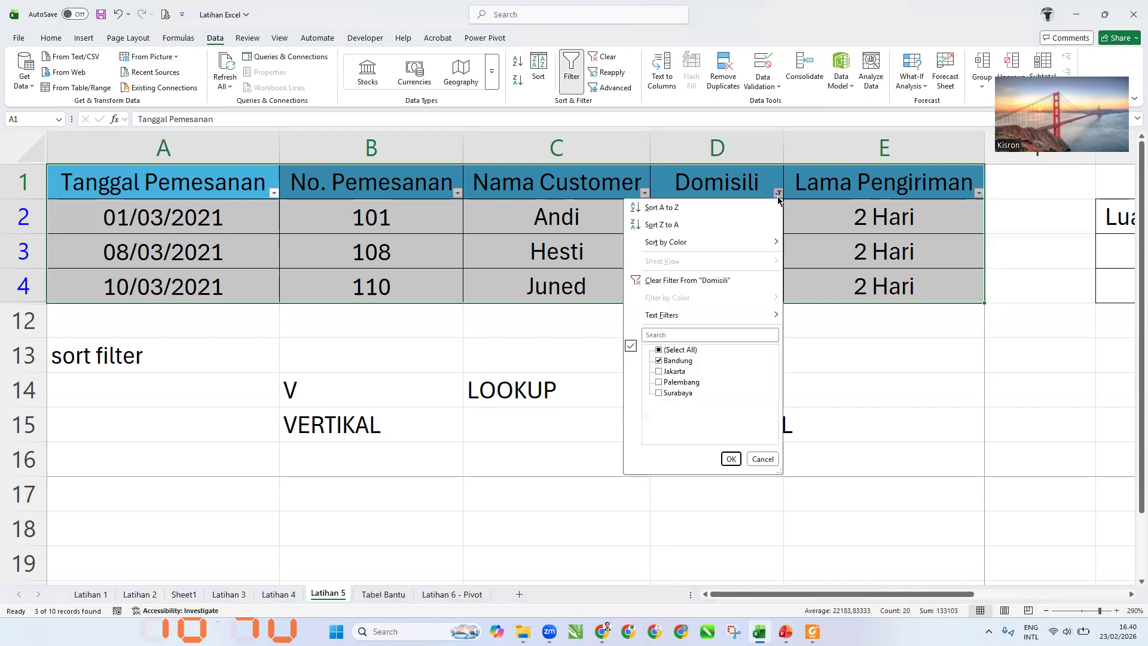
left_click(659, 393)
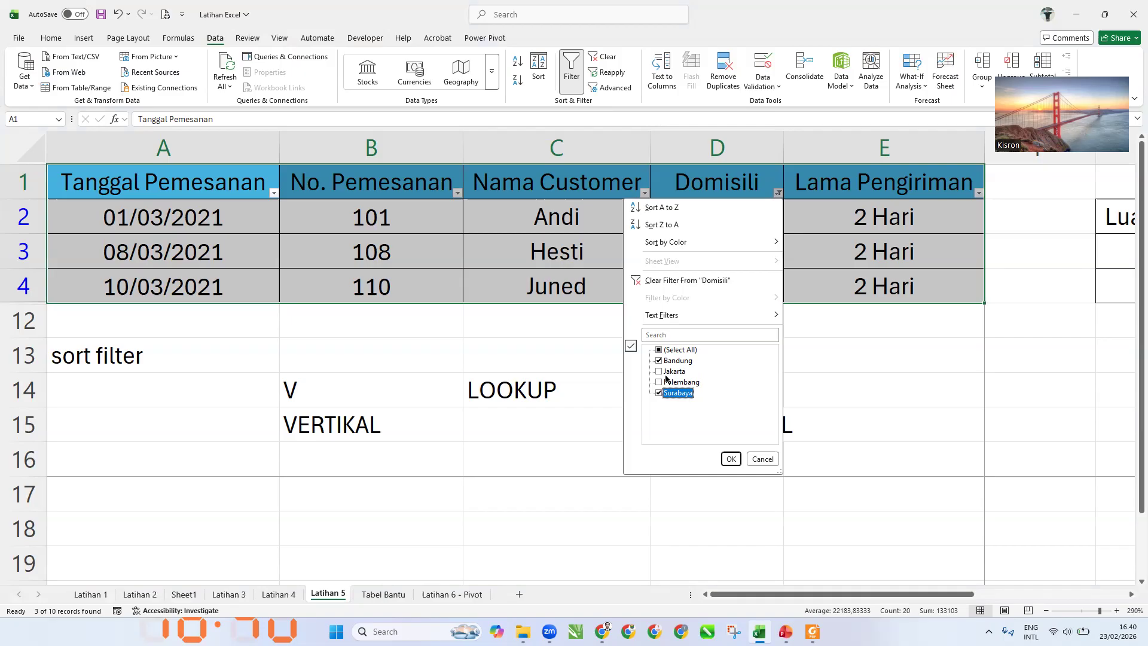
left_click(731, 459)
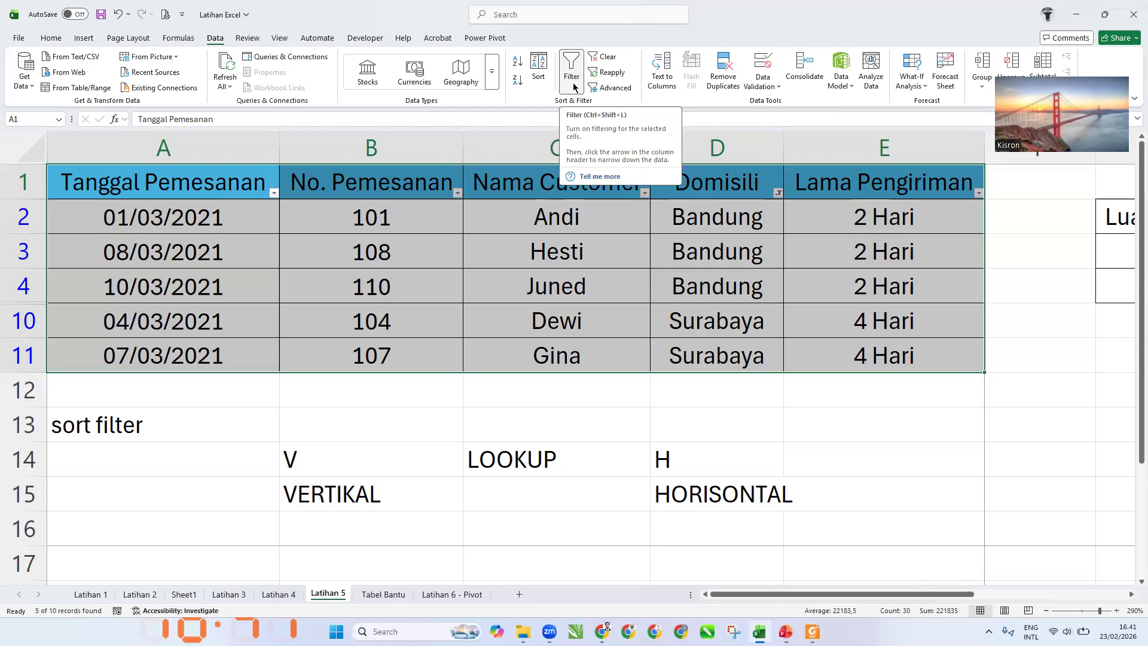
left_click(572, 84)
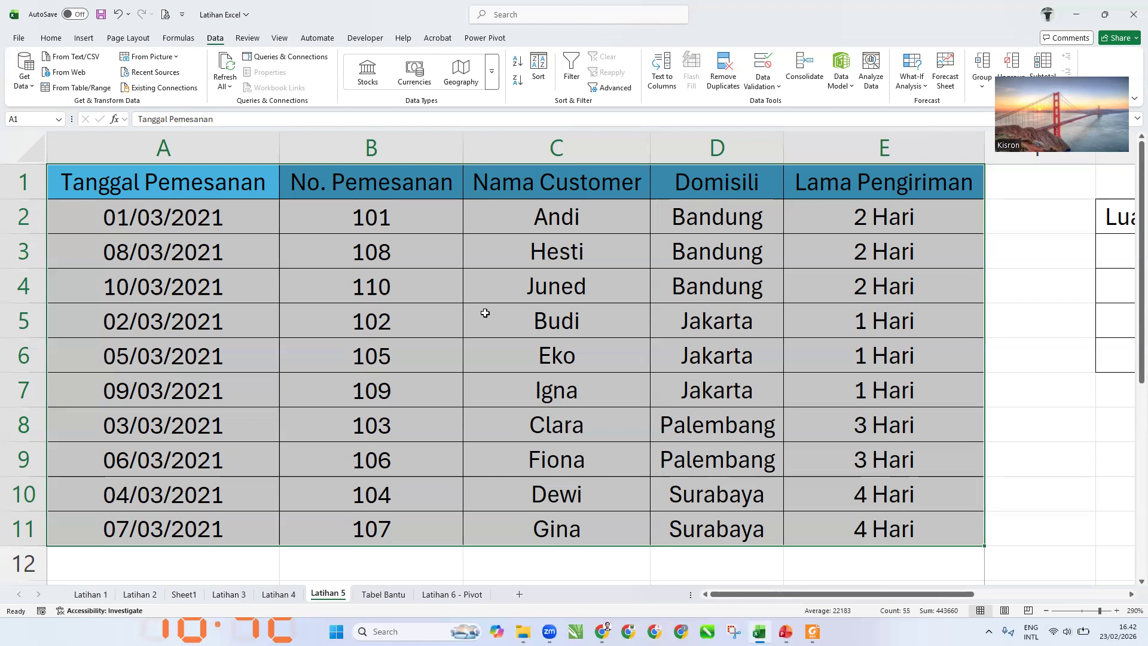
key("alt+Tab")
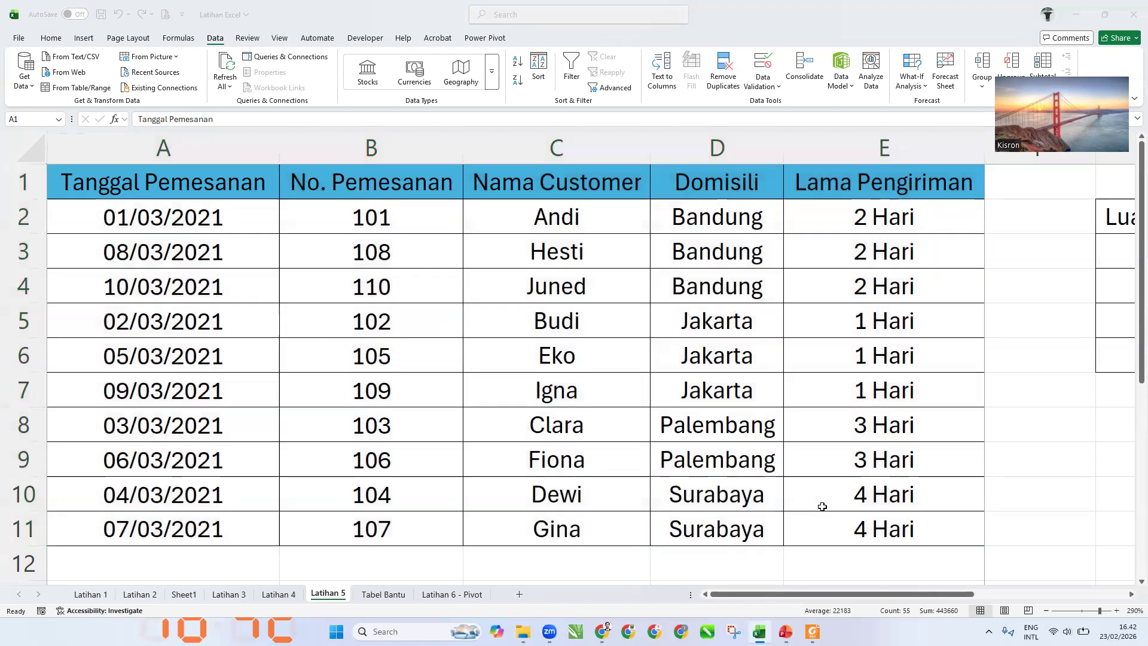
key("alt+Tab")
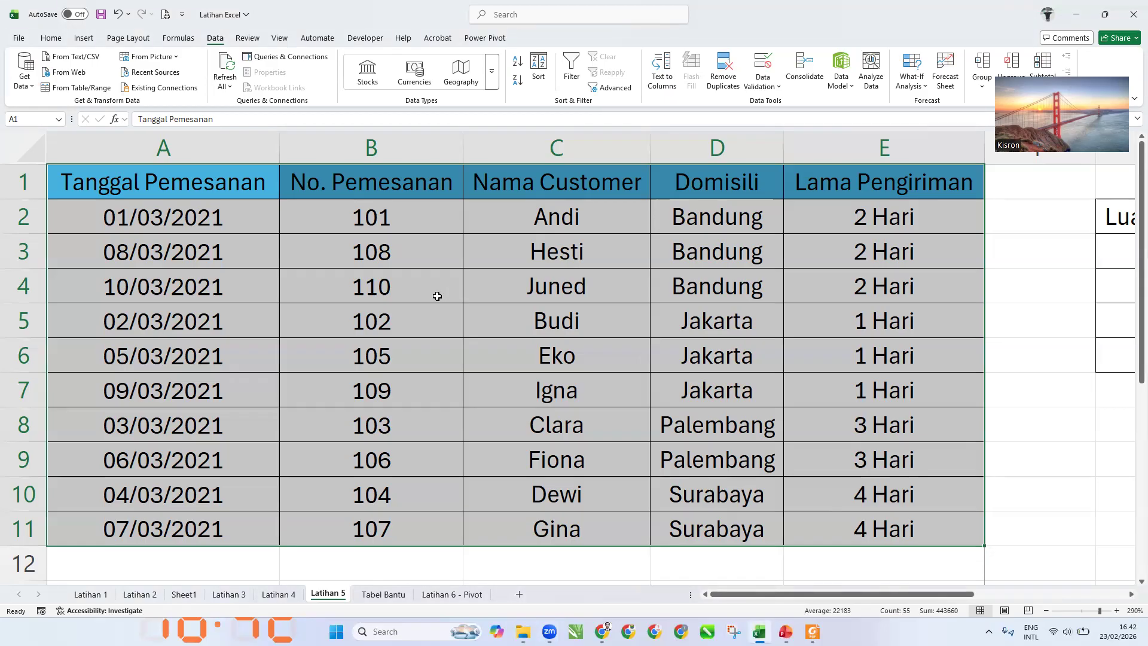
left_click(117, 17)
left_click(117, 17)
left_click(117, 17)
left_click(117, 20)
Zoom the Latihan 5 sheet out to 250% and switch to the Lookup Function and Implementation slide in Foxit Reader
left_click(1046, 611)
left_click(1046, 611)
left_click(1046, 611)
left_click(1046, 611)
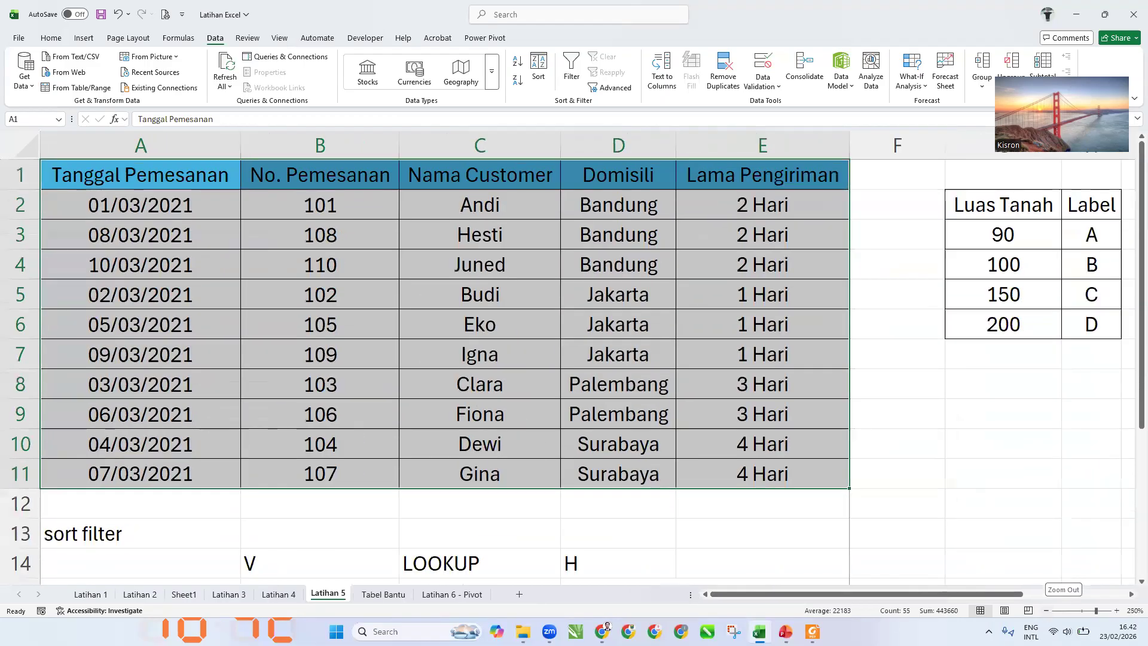
left_click(812, 632)
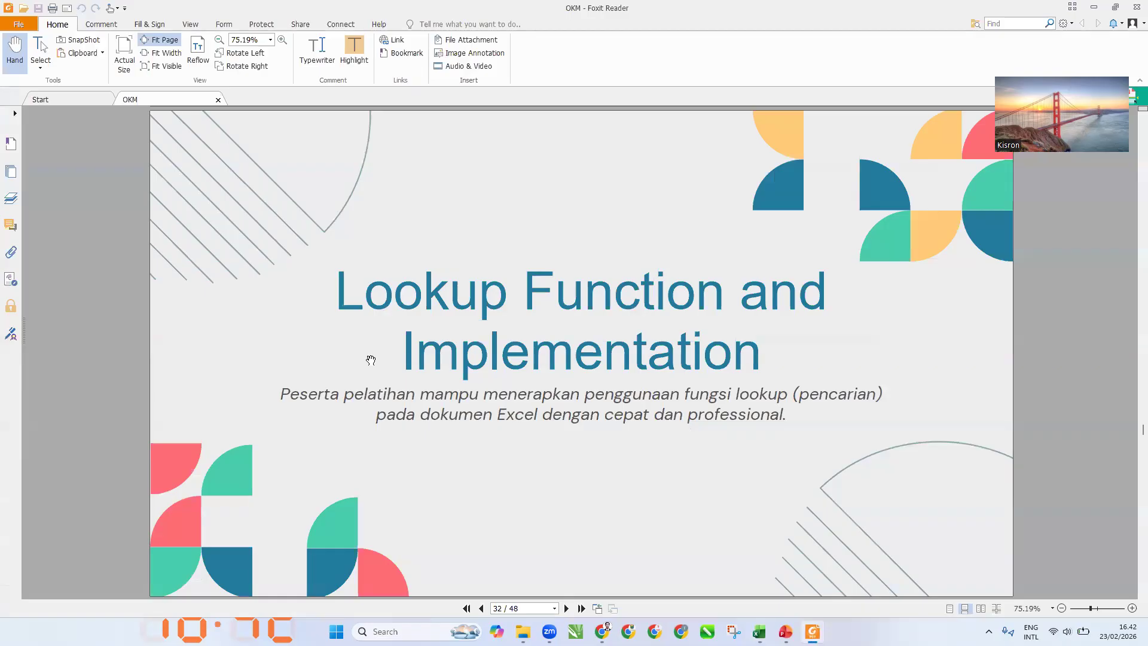
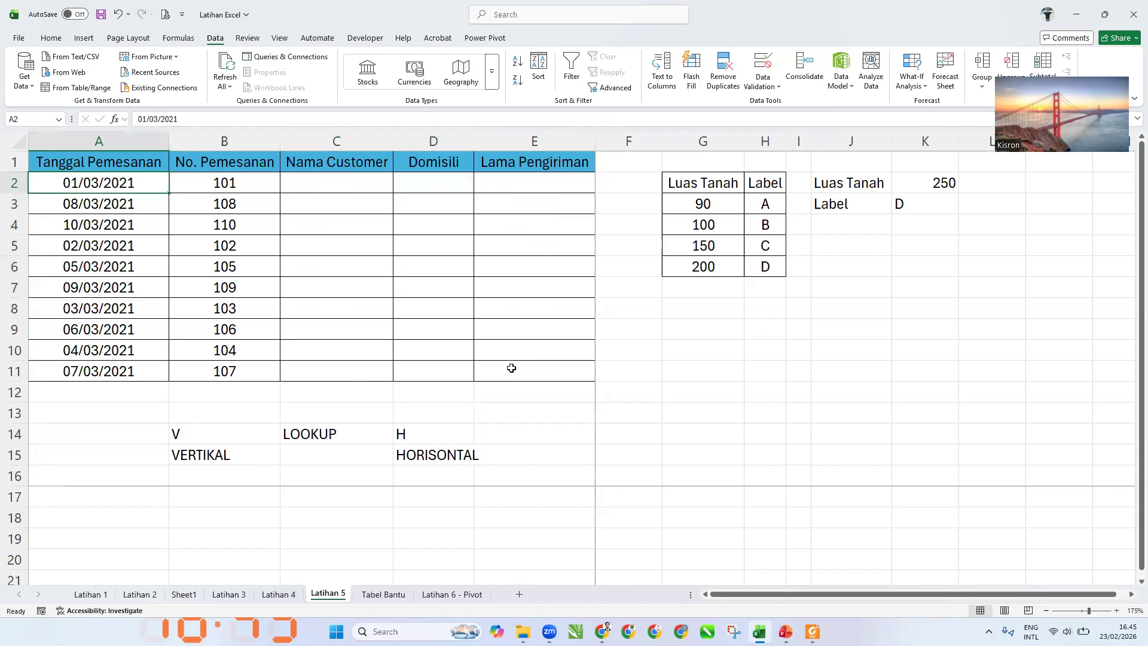
Center the V, LOOKUP, H, VERTIKAL and HORISONTAL labels horizontally in cells B14:D15 of the Latihan 5 sheet
left_click(353, 198)
left_click_drag(107, 162, 525, 368)
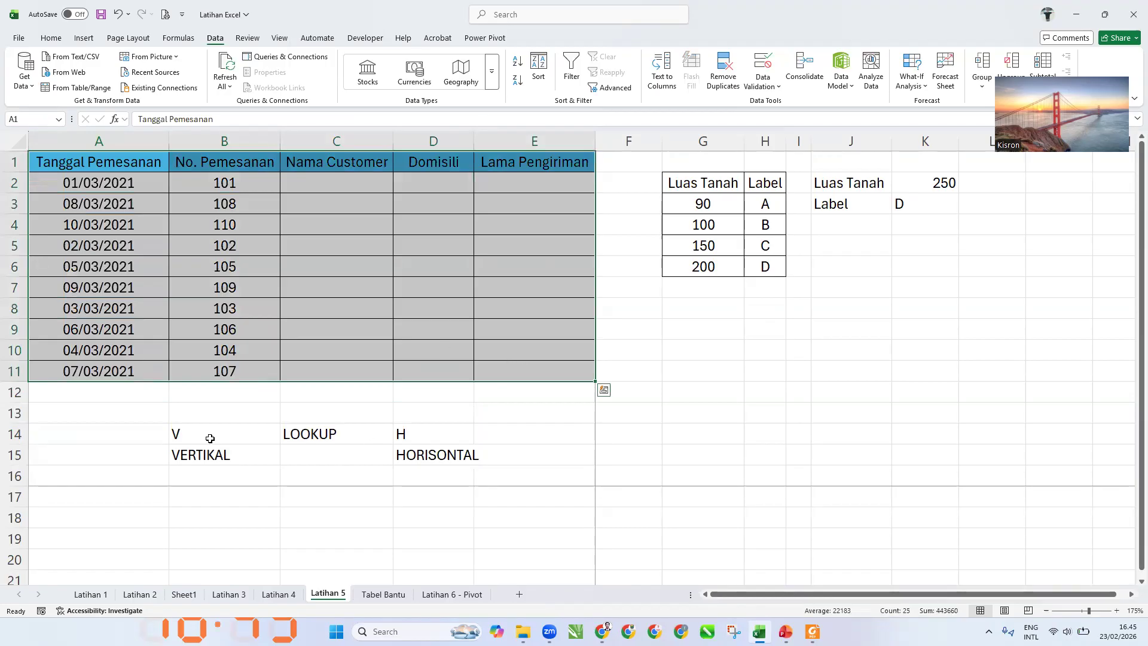
left_click_drag(209, 438, 405, 466)
left_click(405, 465)
left_click_drag(247, 435, 430, 448)
left_click(51, 38)
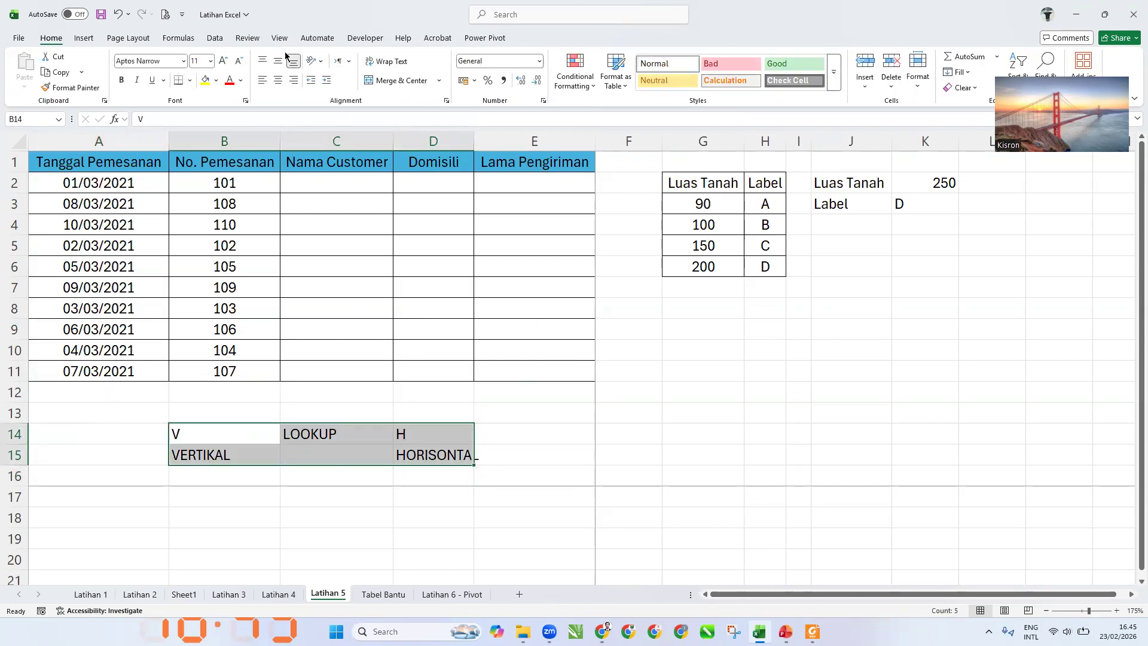
left_click(277, 82)
left_click(620, 398)
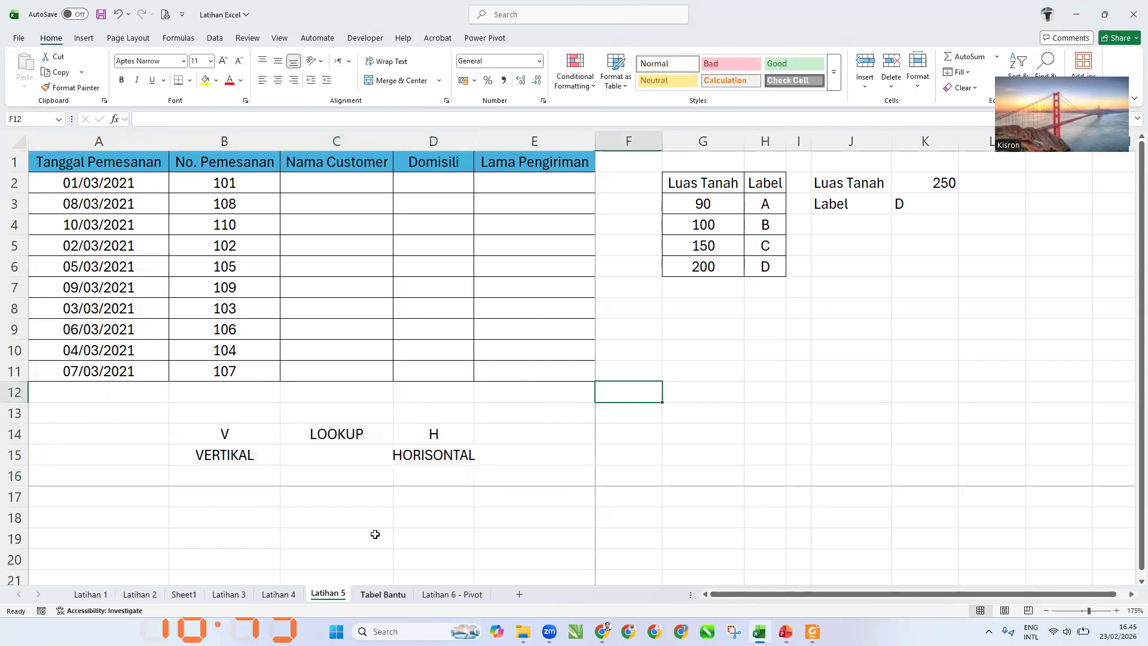
Review the order reference table A1:D11 on the Tabel Bantu sheet and the empty range C2:E11 on Latihan 5
left_click(380, 601)
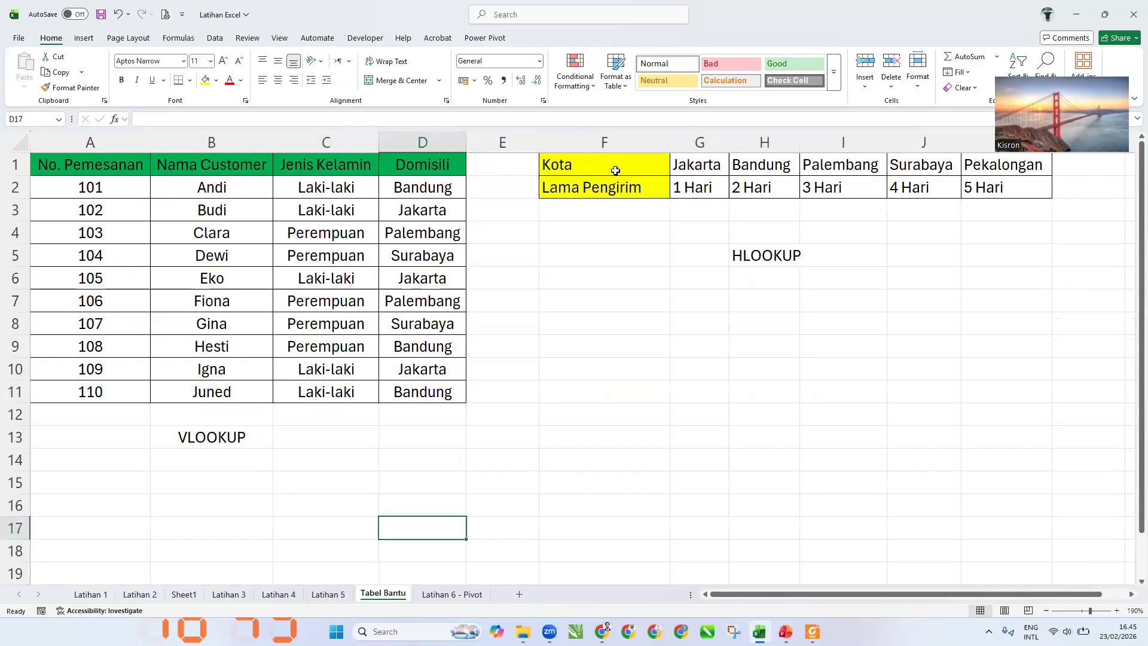
left_click_drag(86, 162, 439, 386)
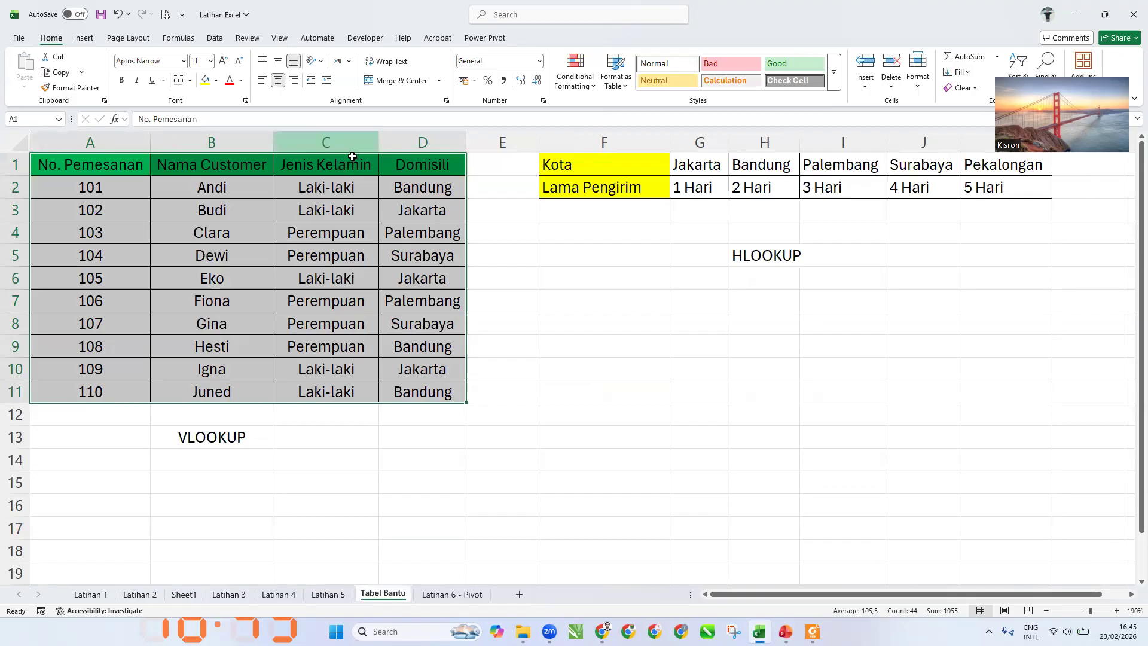
key("ctrl+Page_Up")
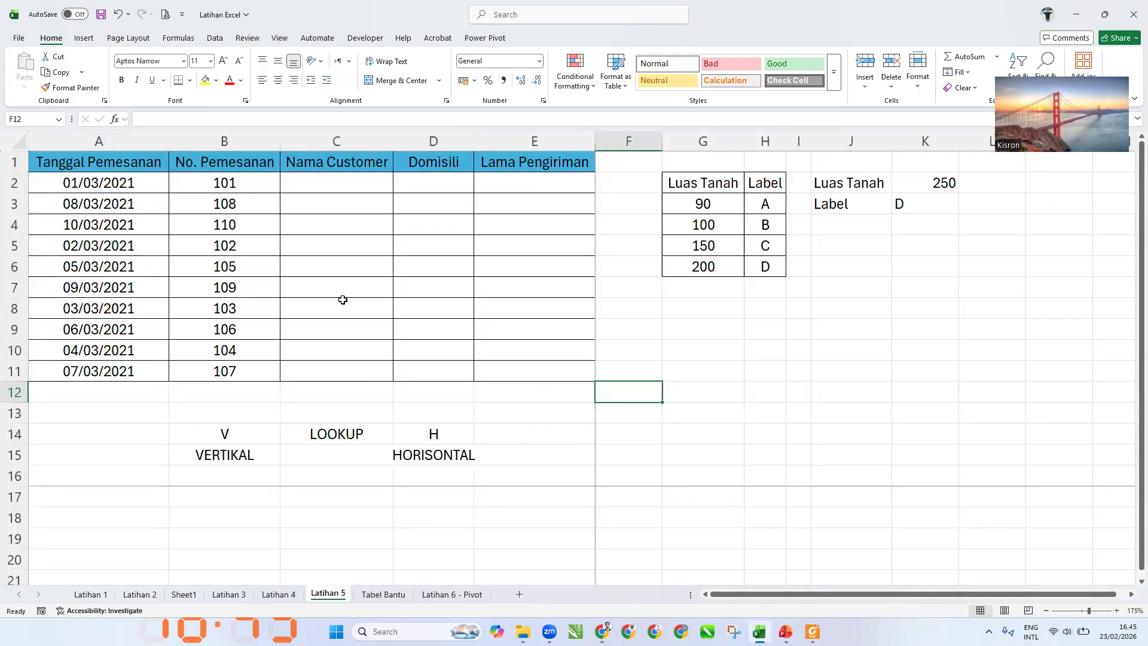
left_click(315, 184)
left_click(536, 372, "shift")
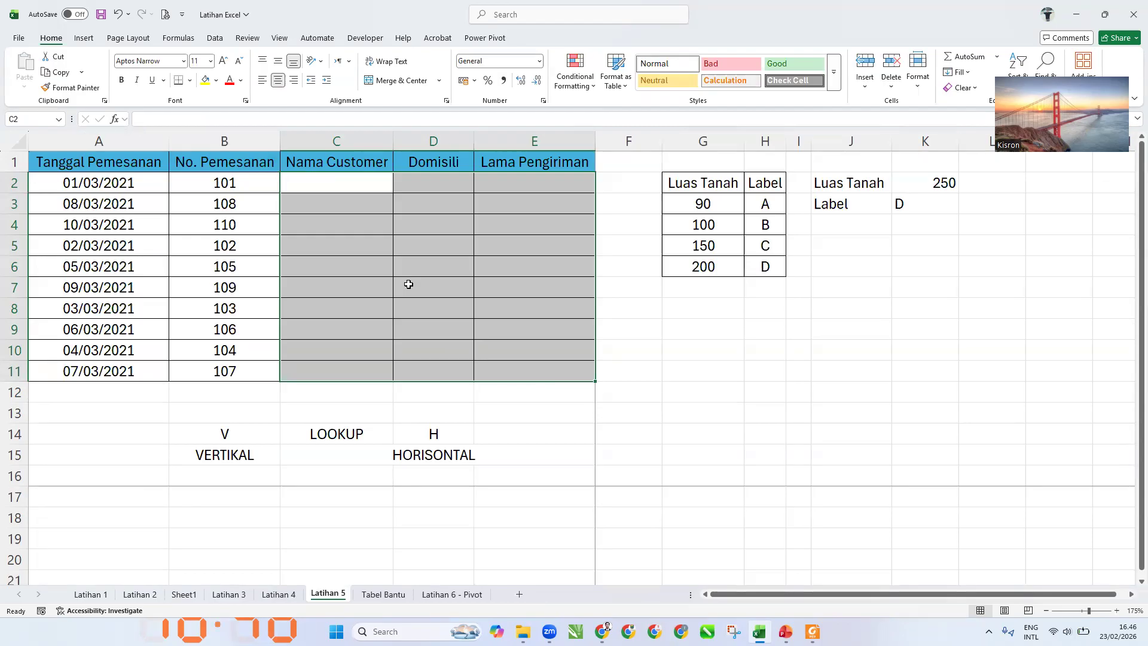
Begin a VLOOKUP formula in C2 of Latihan 5 with B2 as lookup value and 'Tabel Bantu'!A1:D11 as table array
left_click(357, 185)
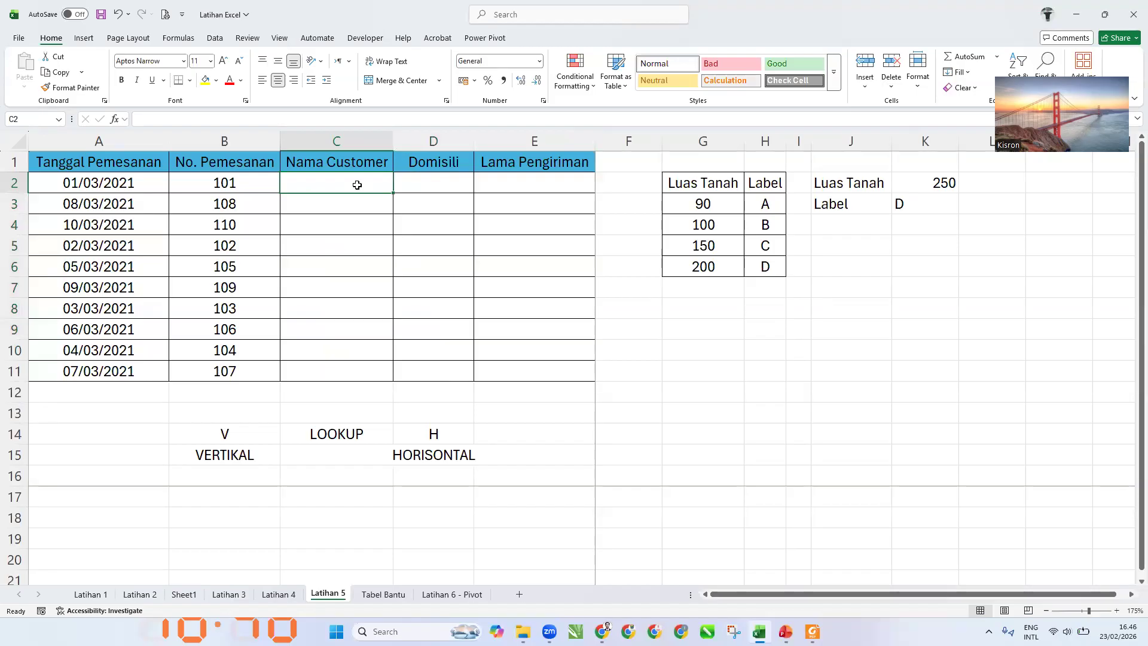
type("=VLOOKUP(")
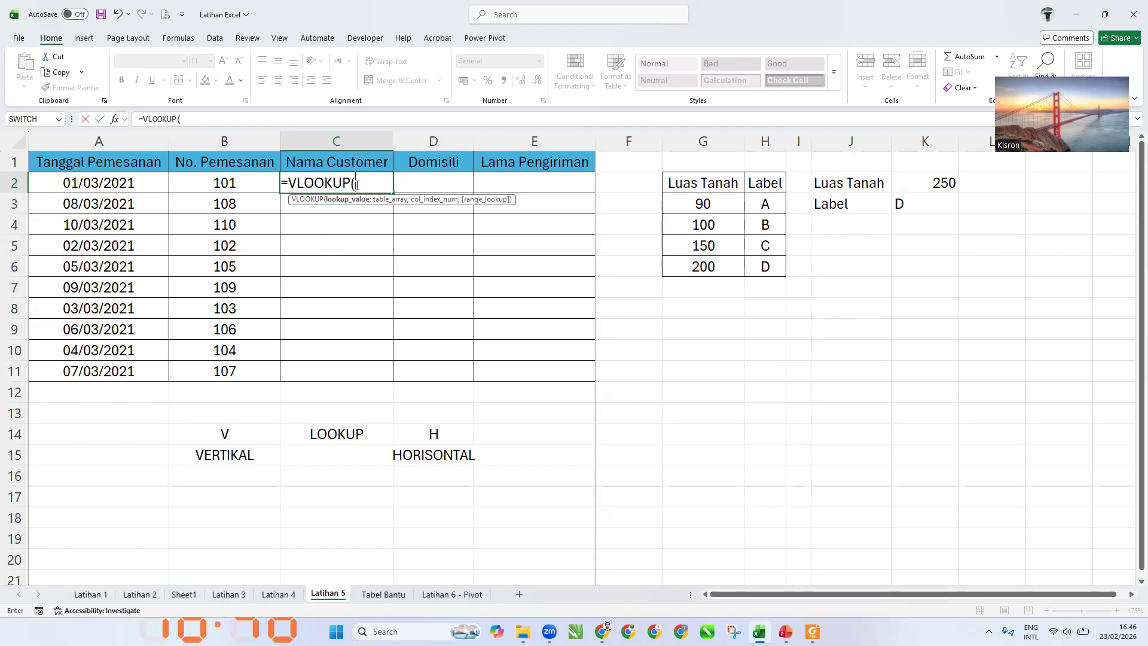
left_click(230, 183)
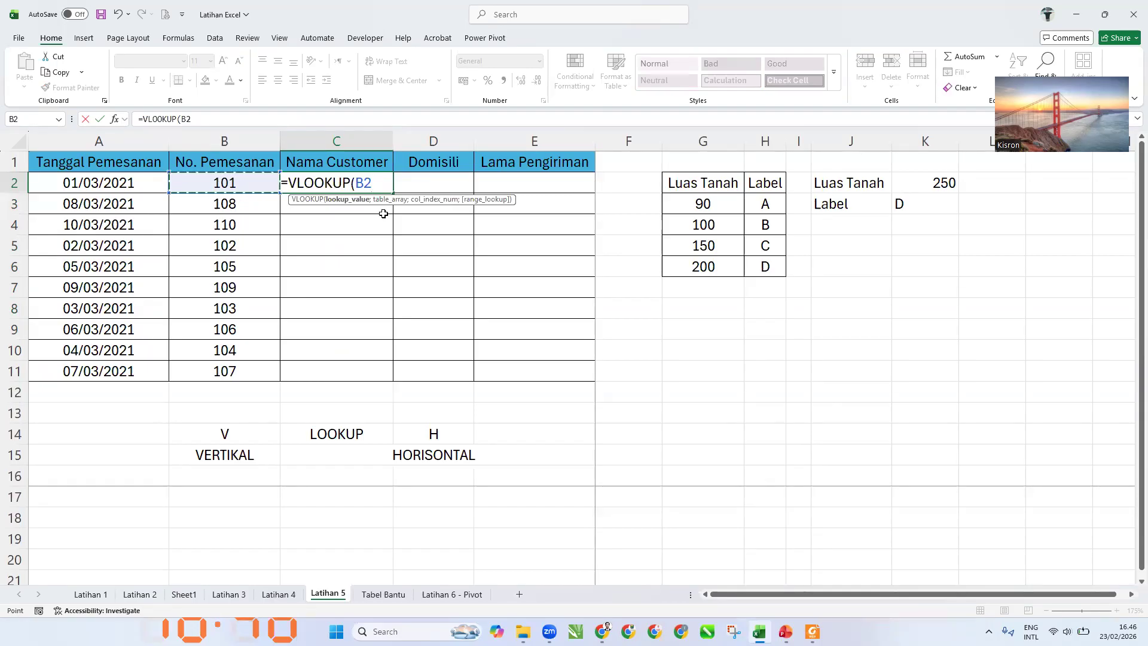
type(";")
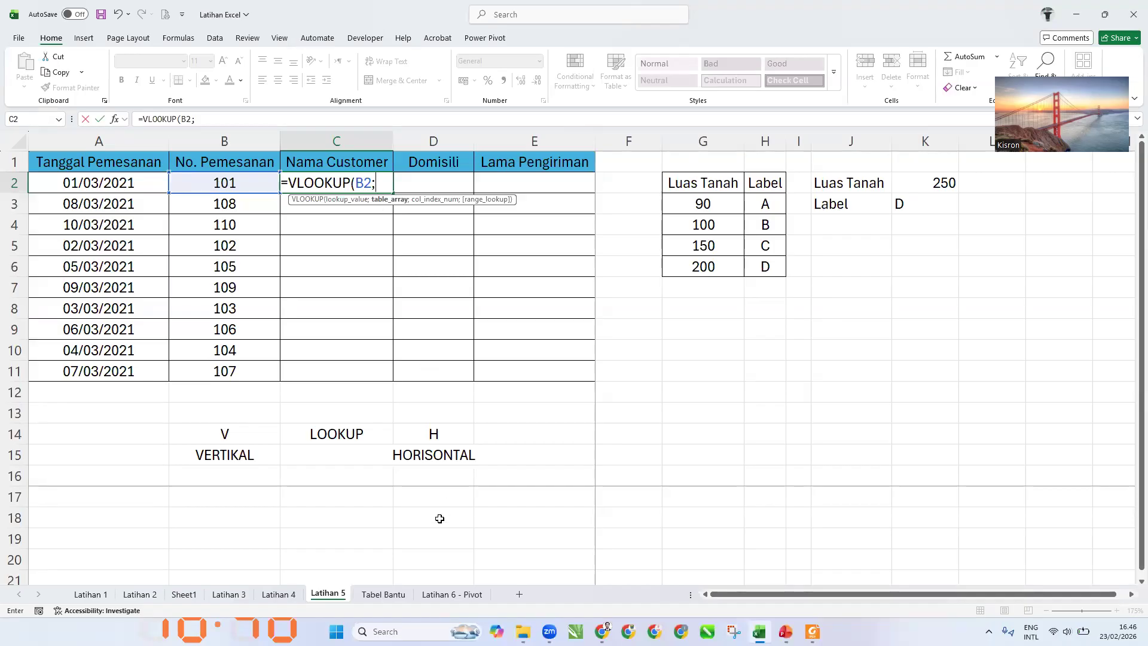
left_click(392, 599)
left_click_drag(112, 187, 393, 383)
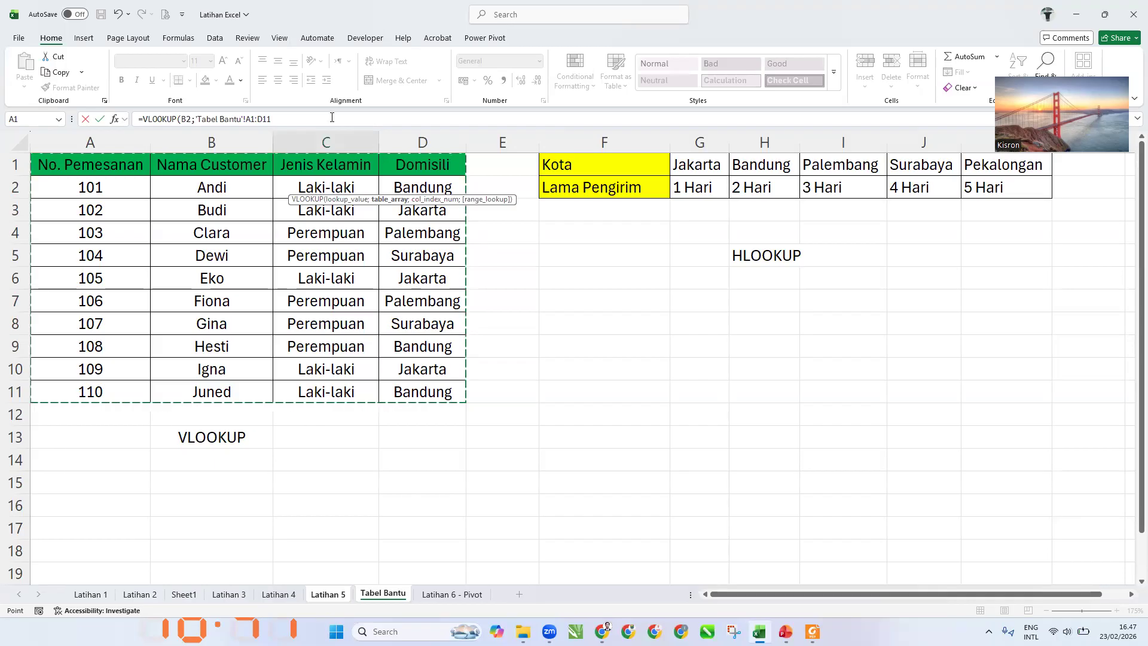
Make the VLOOKUP table array reference absolute as 'Tabel Bantu'!$A$1:$D$11
type(";")
key("BackSpace")
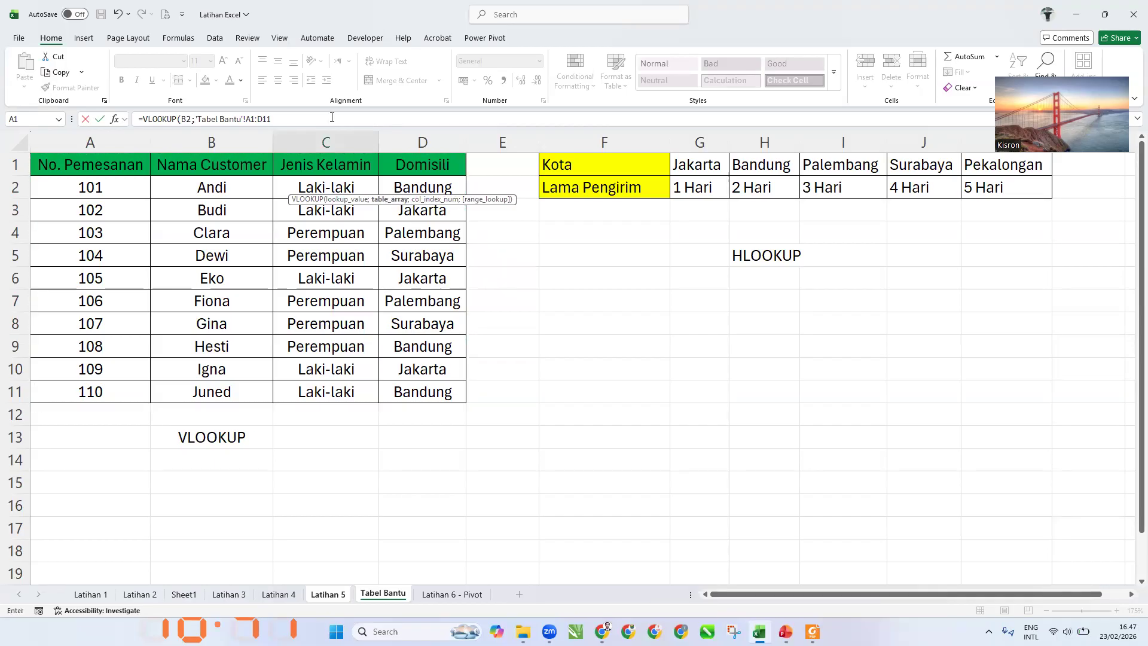
key("F4")
key("F4")
key("F4")
key("F4")
key("F4")
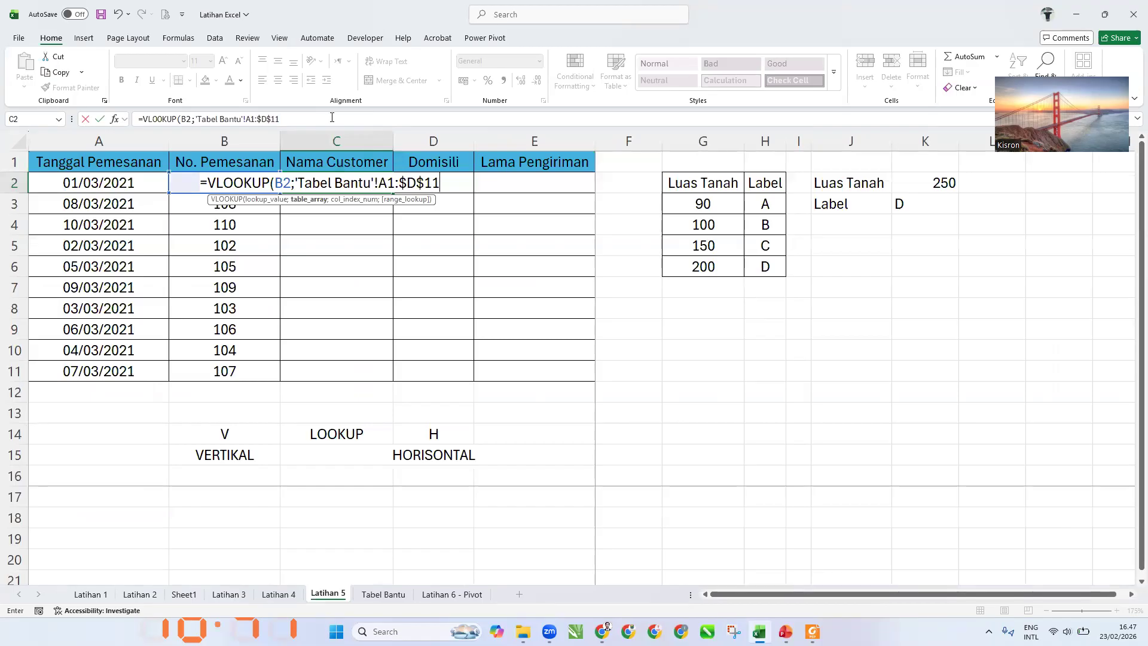
left_click(252, 119)
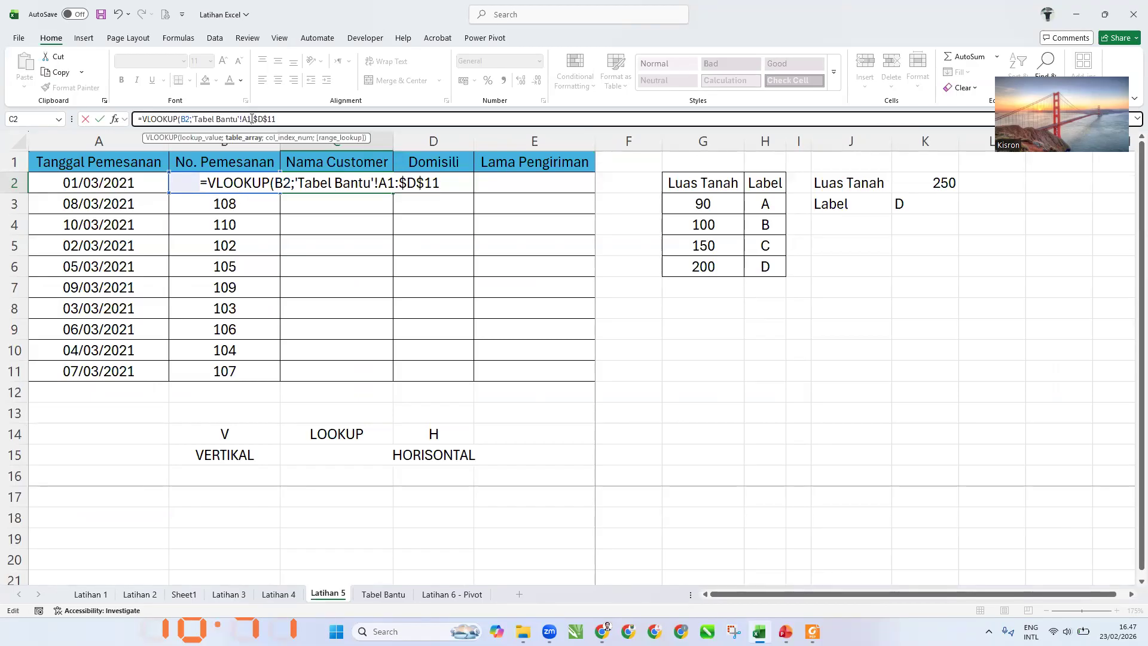
key("F4")
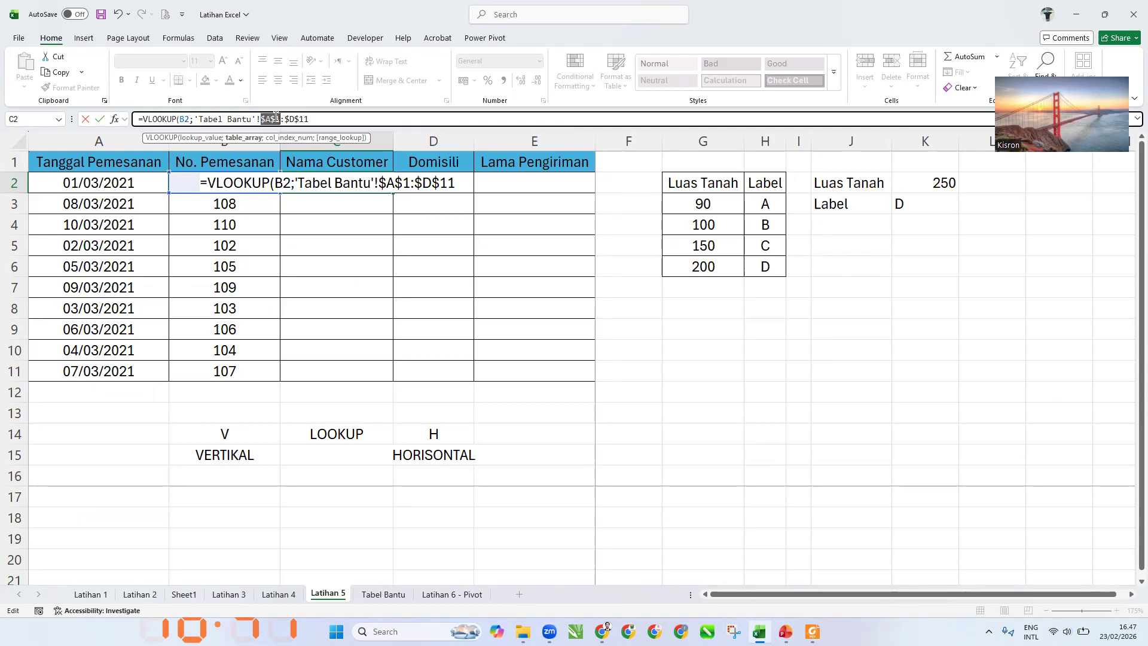
Set the VLOOKUP column index number to 2, removing the stray 'Tabel Bantu'! reference from the formula
left_click(343, 119)
type(";")
key("BackSpace")
type(";")
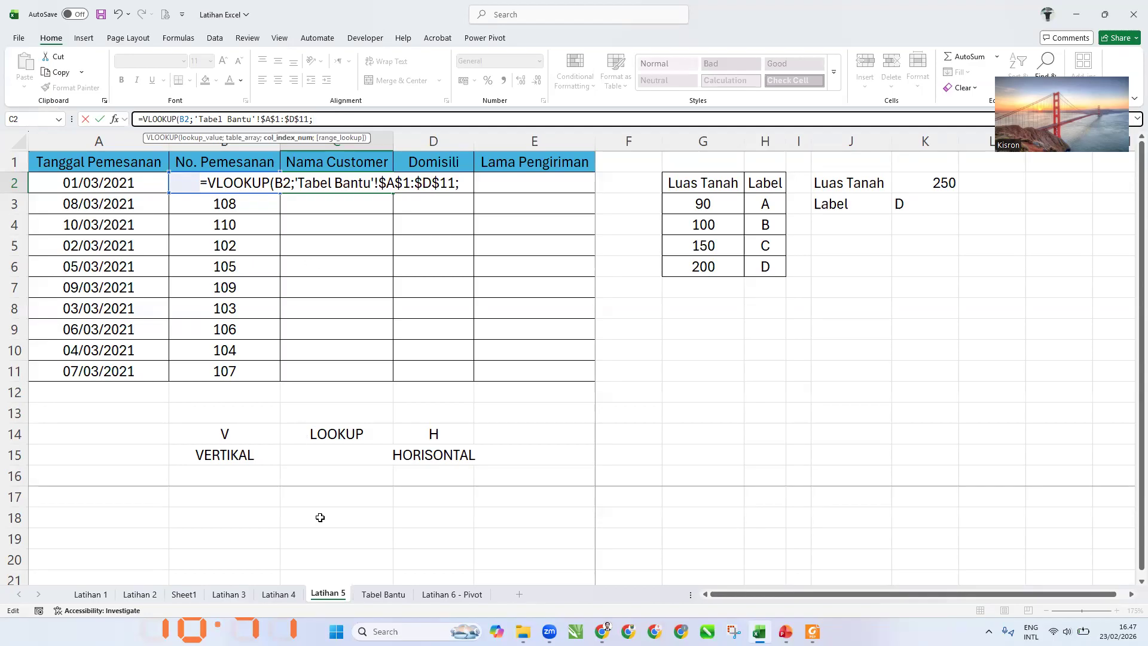
left_click(375, 596)
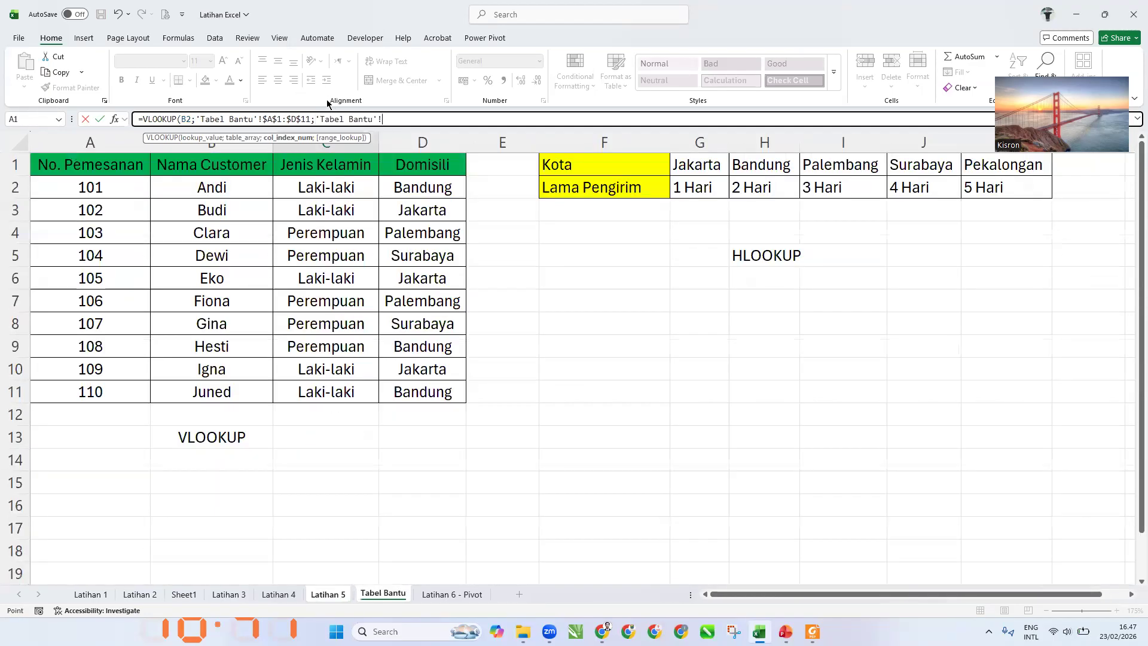
left_click_drag(316, 118, 384, 119)
key("BackSpace")
type("2")
type(";")
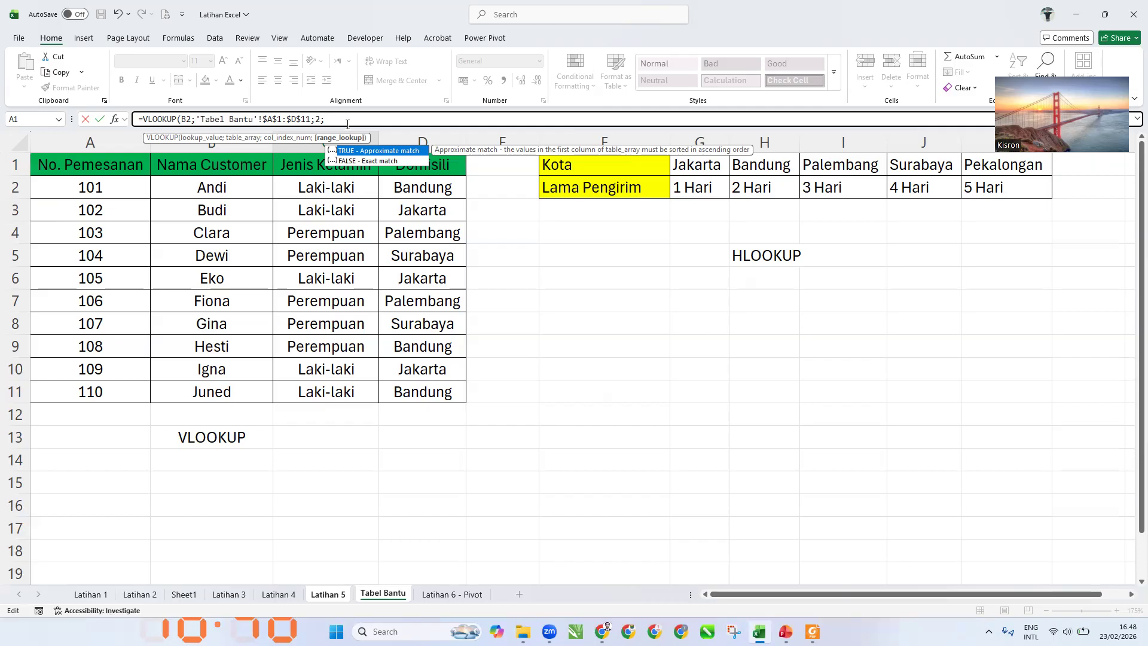
Complete the VLOOKUP with FALSE for an exact match and fill the formula down the Nama Customer column to C11
key("Down")
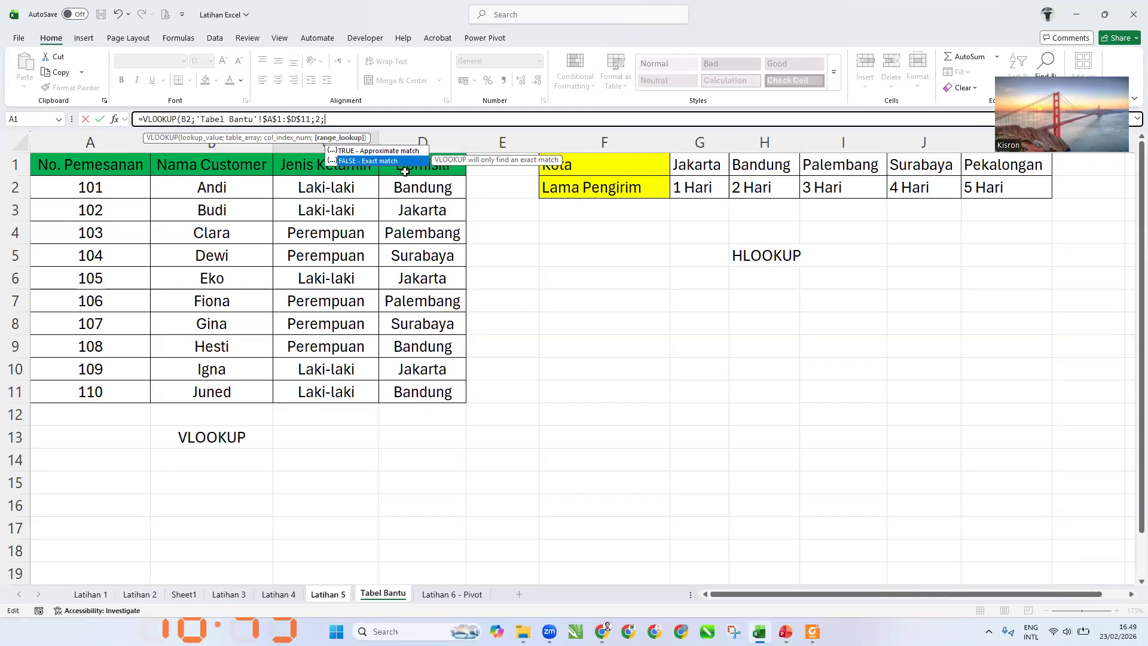
key("Escape")
type("FALSE")
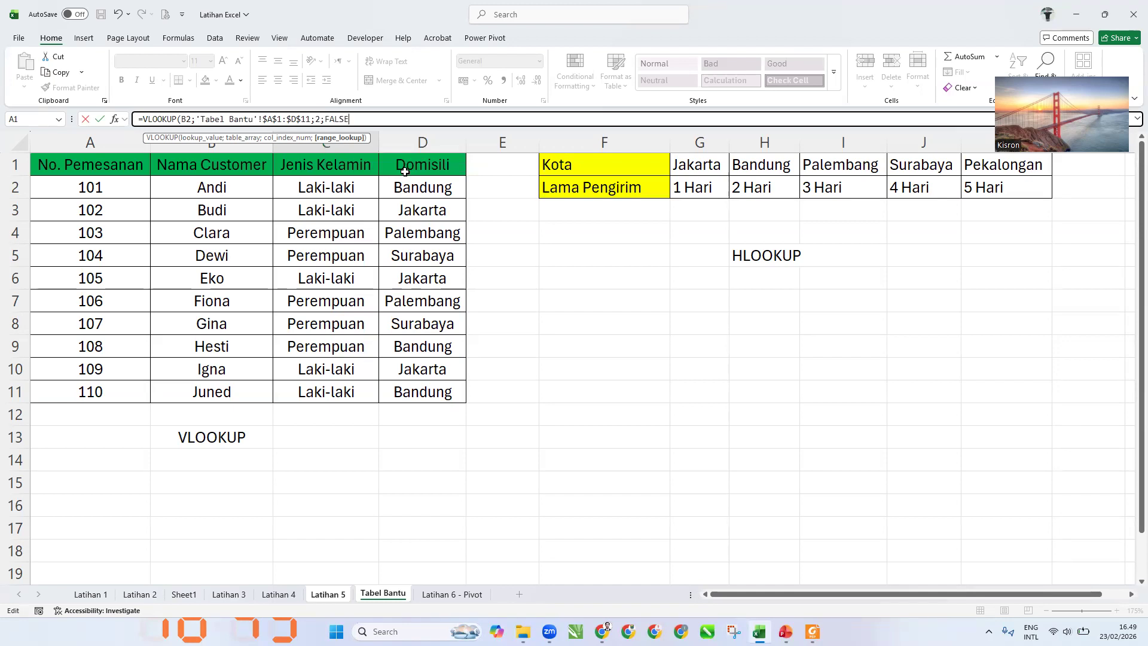
key("Return")
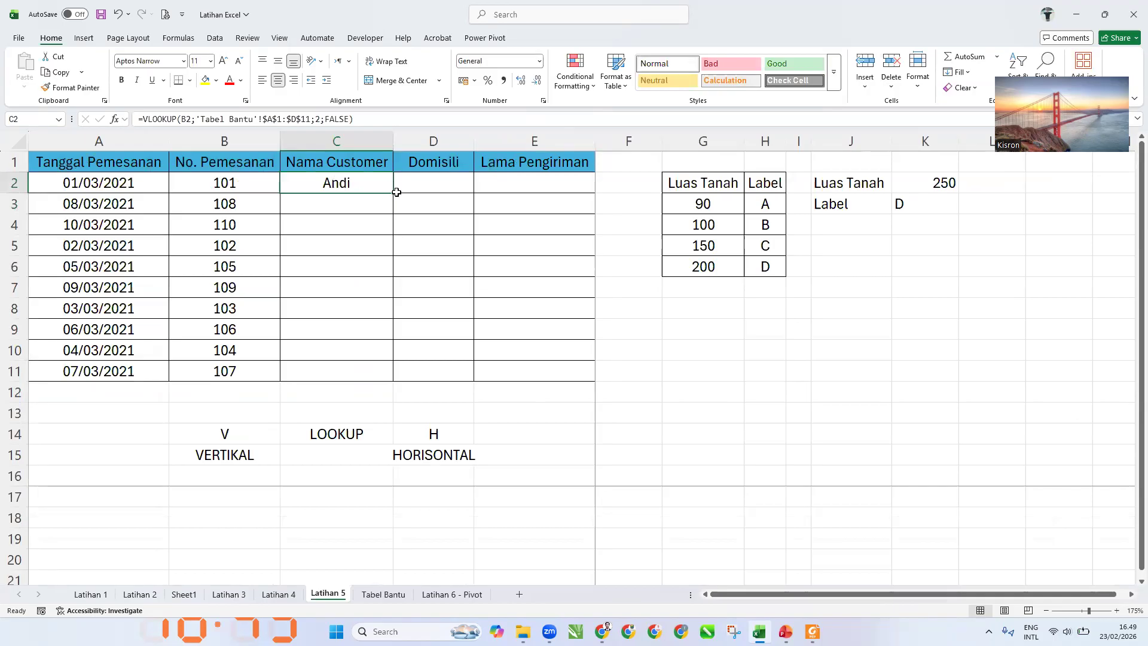
left_click_drag(396, 193, 377, 375)
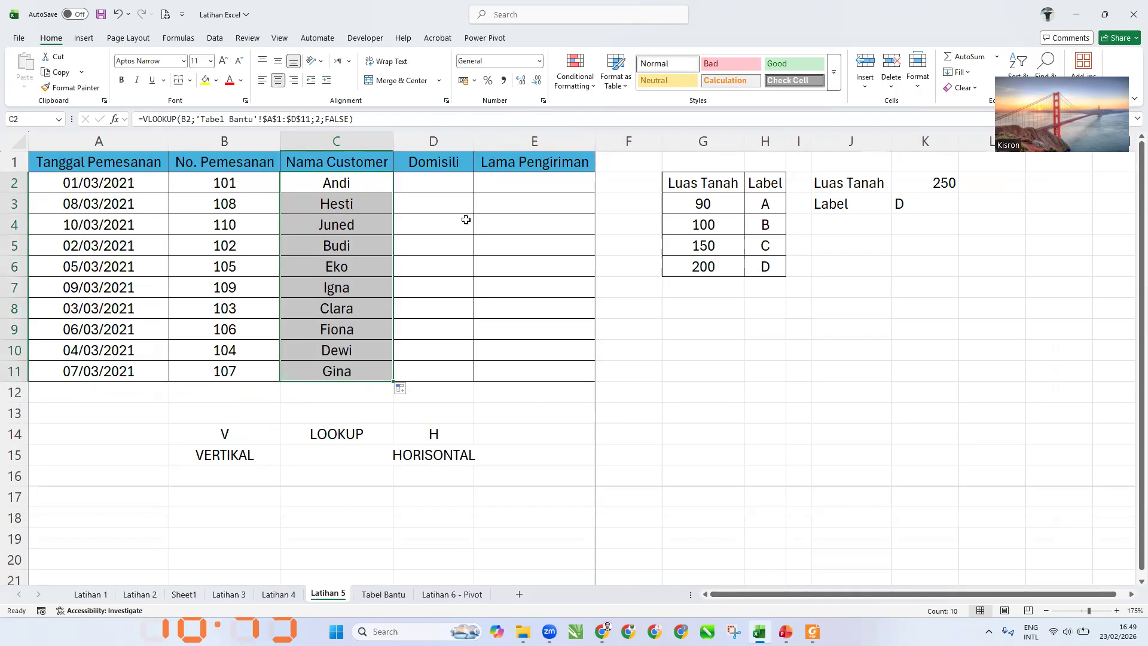
left_click(447, 184)
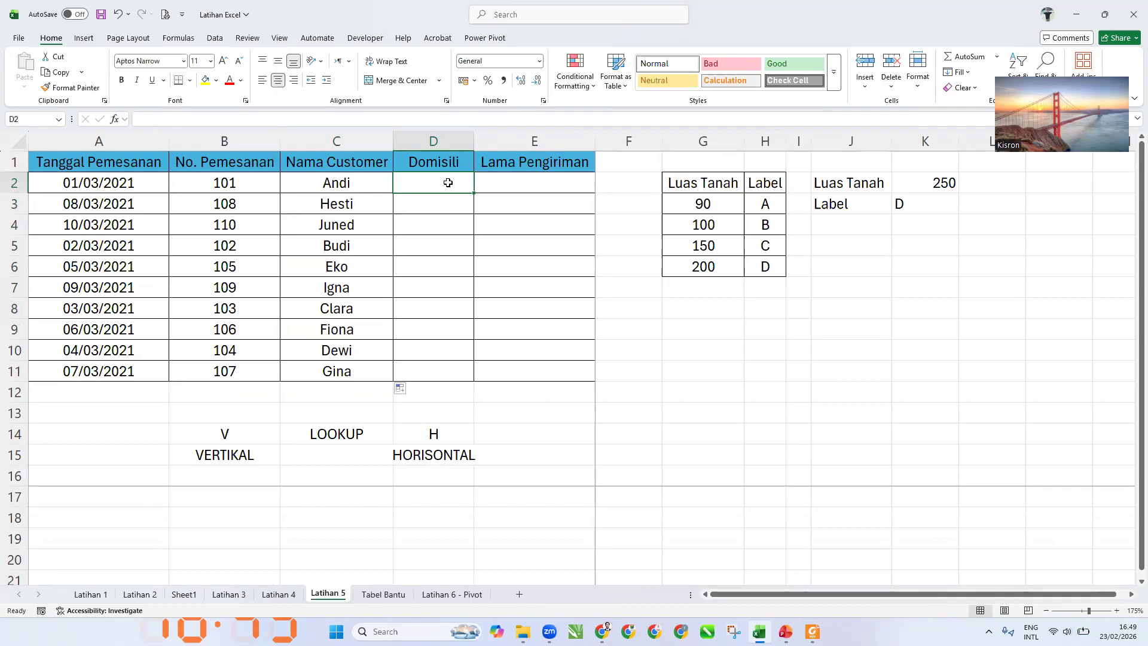
type("=vlo")
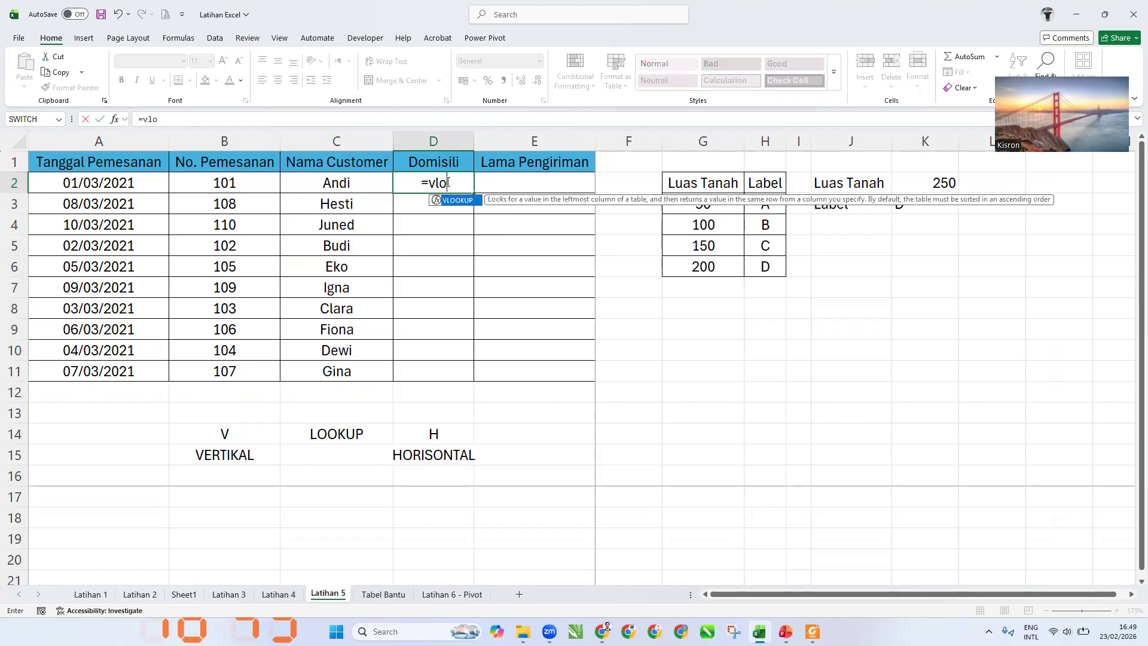
key("Tab")
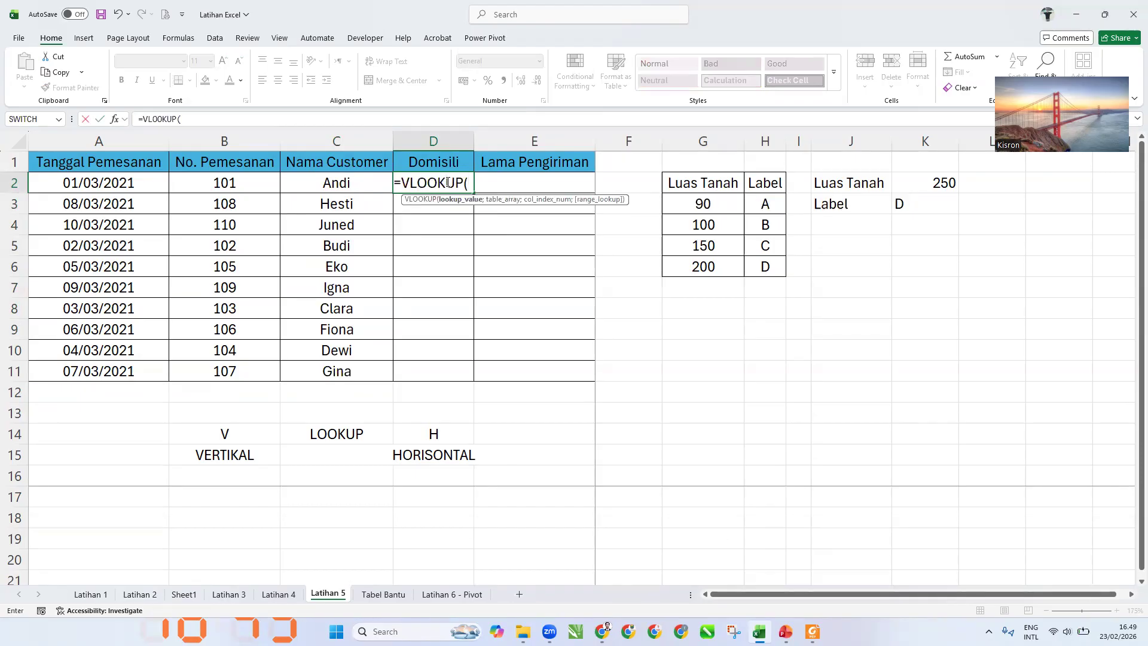
left_click(228, 184)
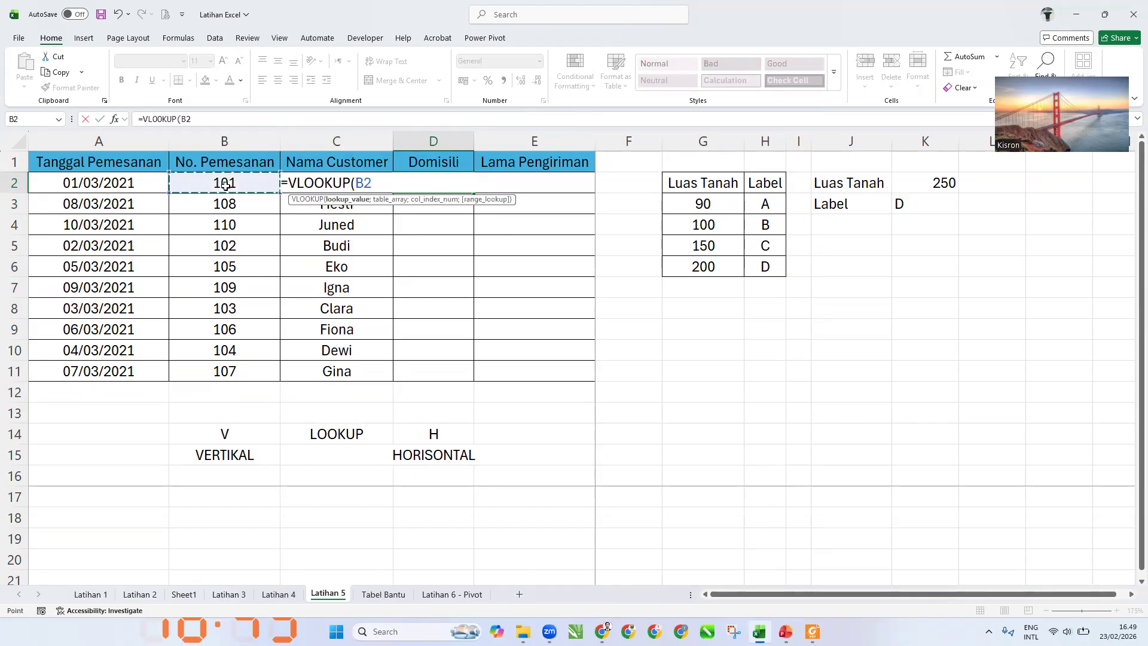
type(";")
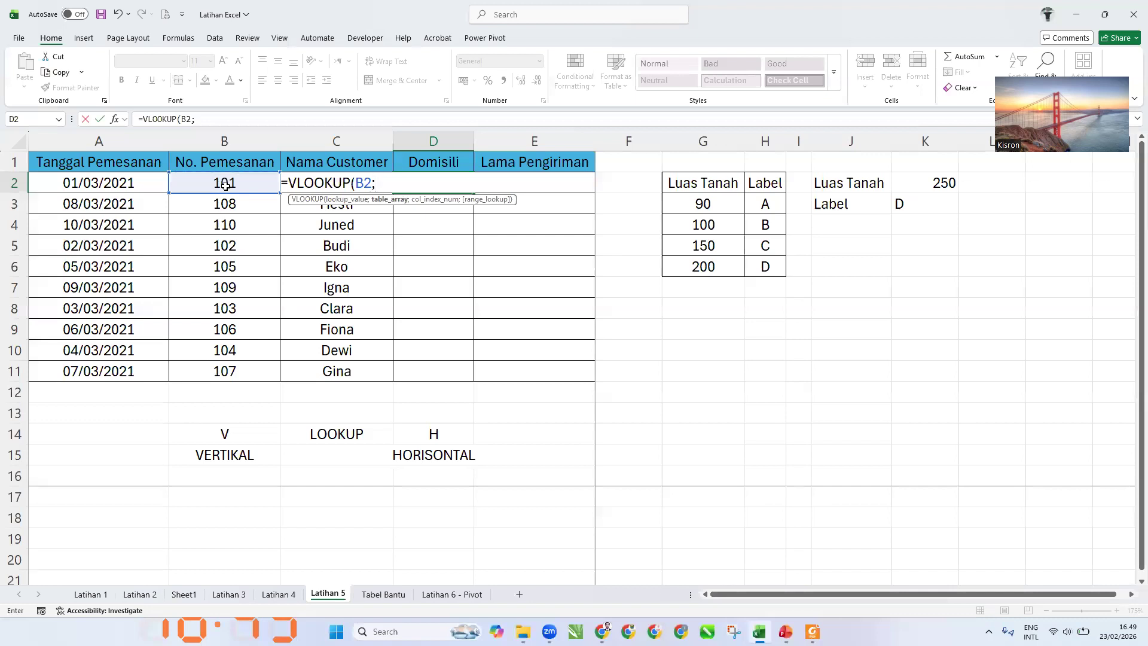
key("ctrl+Page_Down")
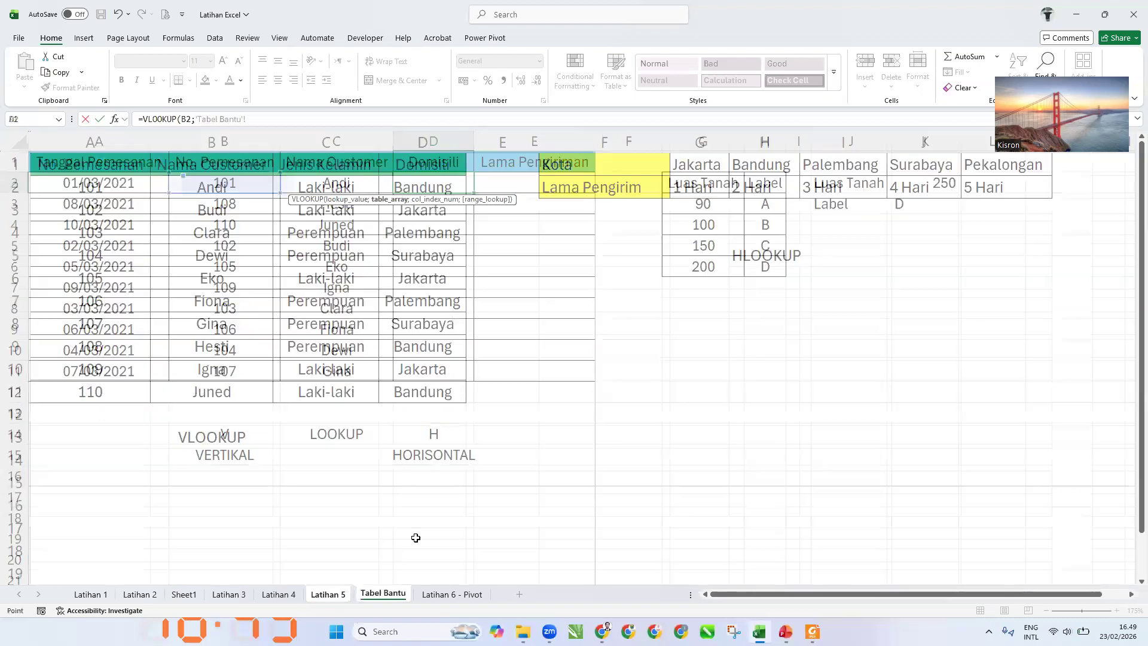
left_click_drag(48, 162, 436, 387)
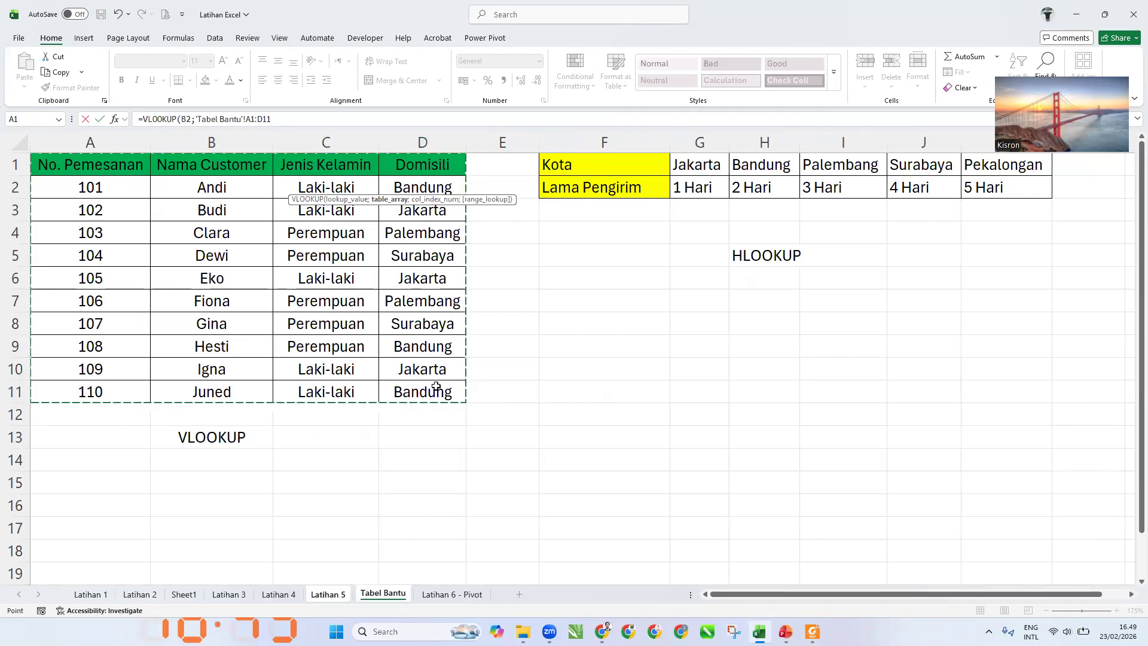
key("Escape")
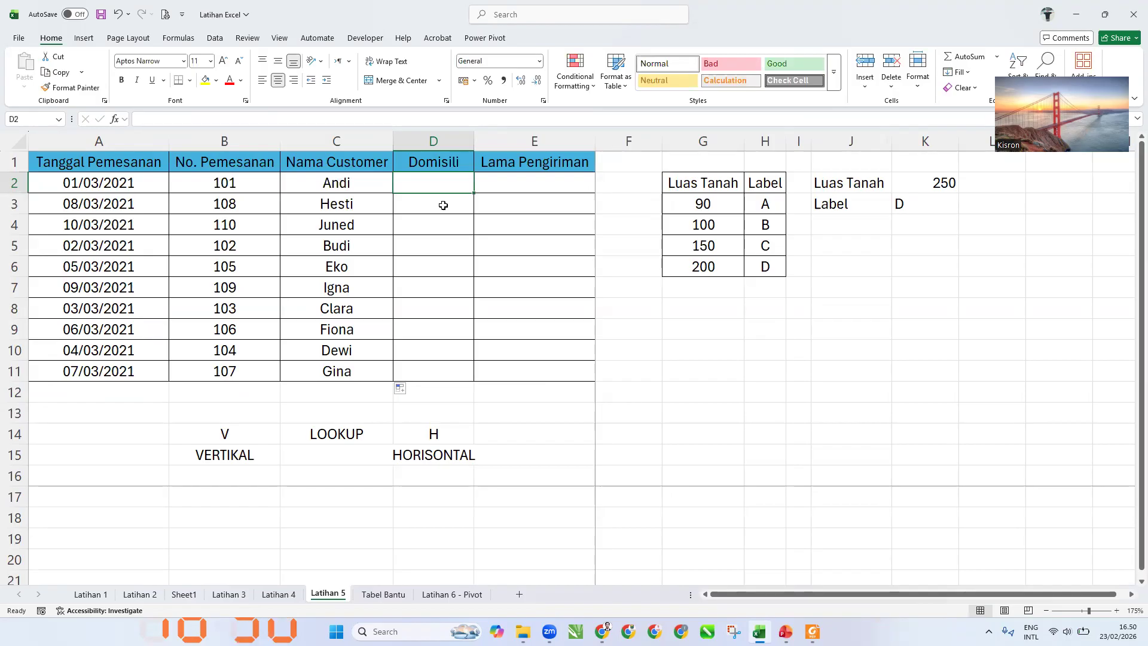
Replace the VLOOKUP label in cell B13 of the Tabel Bantu sheet with NAMEBOX
key("ctrl+Page_Down")
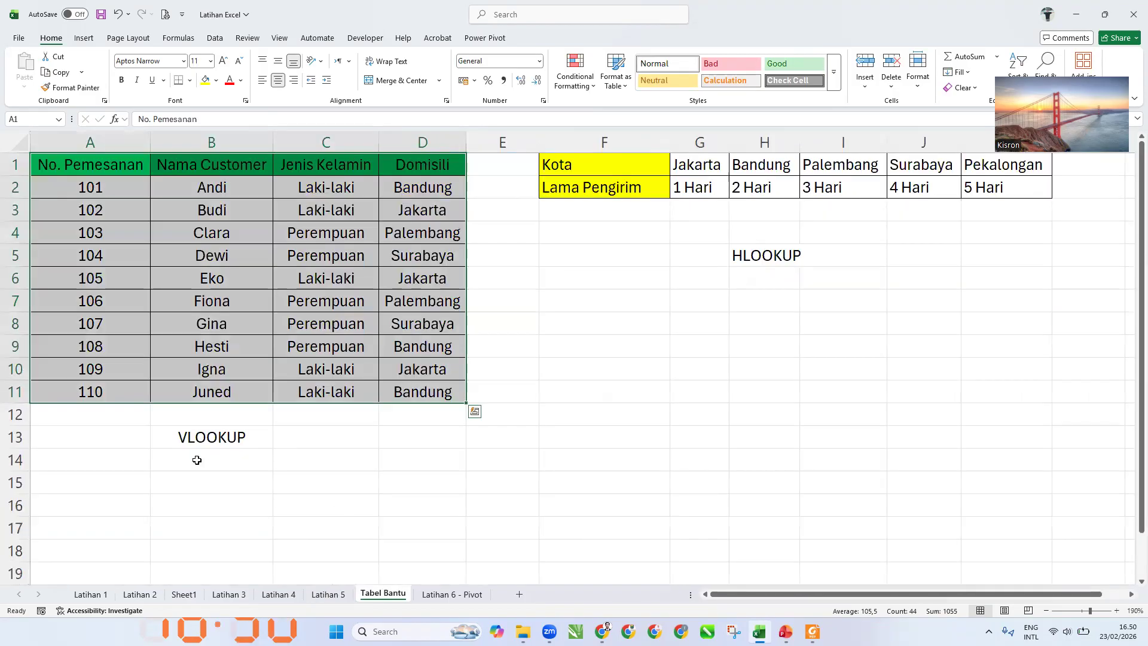
left_click(204, 440)
type("NAMEBOX")
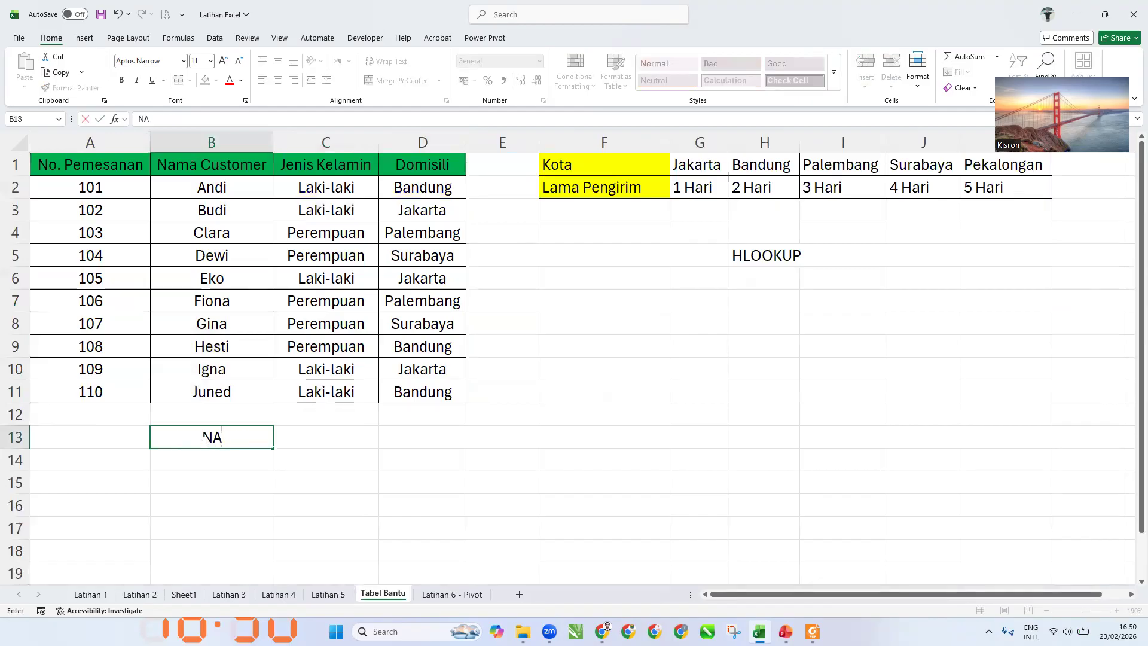
key("Return")
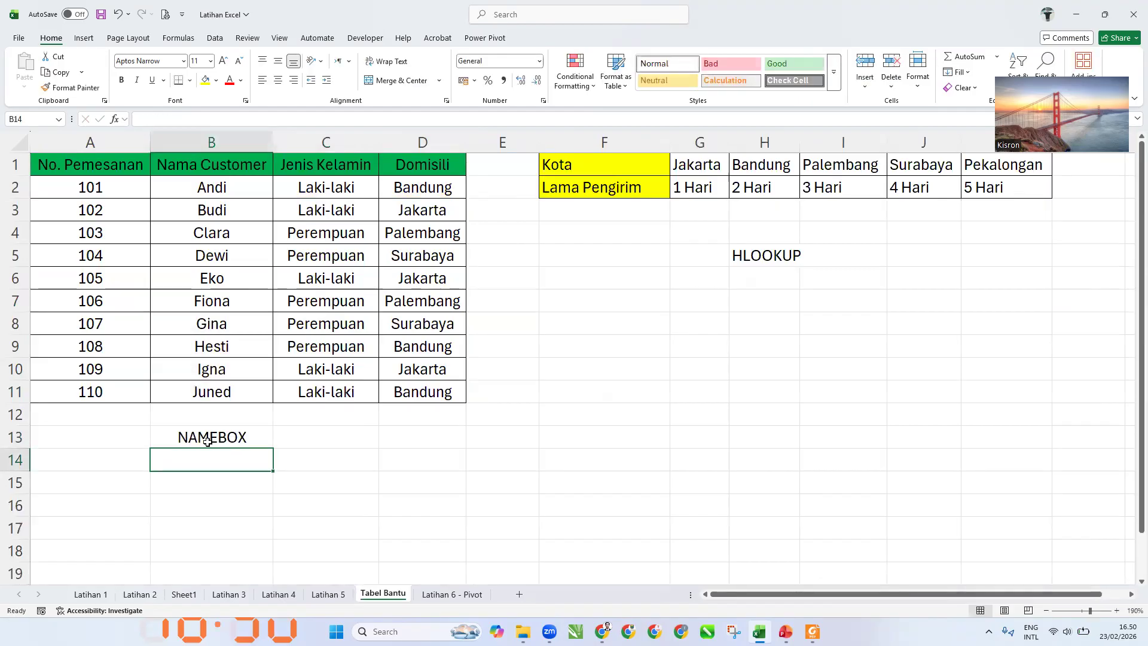
Name the range A1:D11 on Tabel Bantu tabelbantu and return to the Latihan 5 sheet
left_click_drag(415, 393, 94, 159)
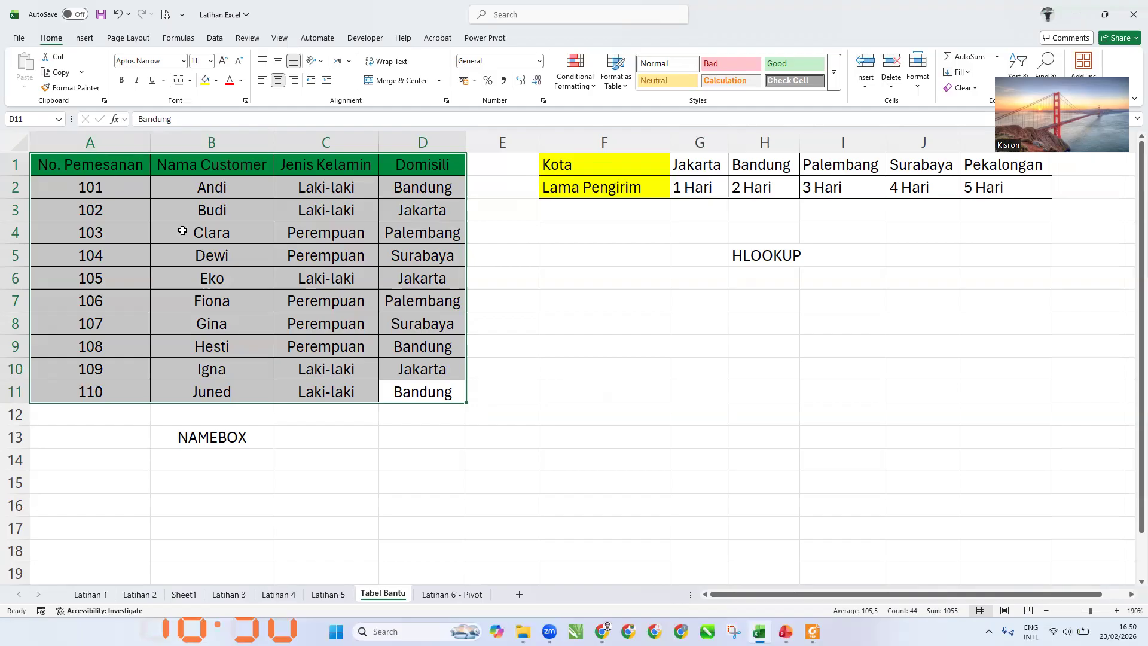
left_click(29, 120)
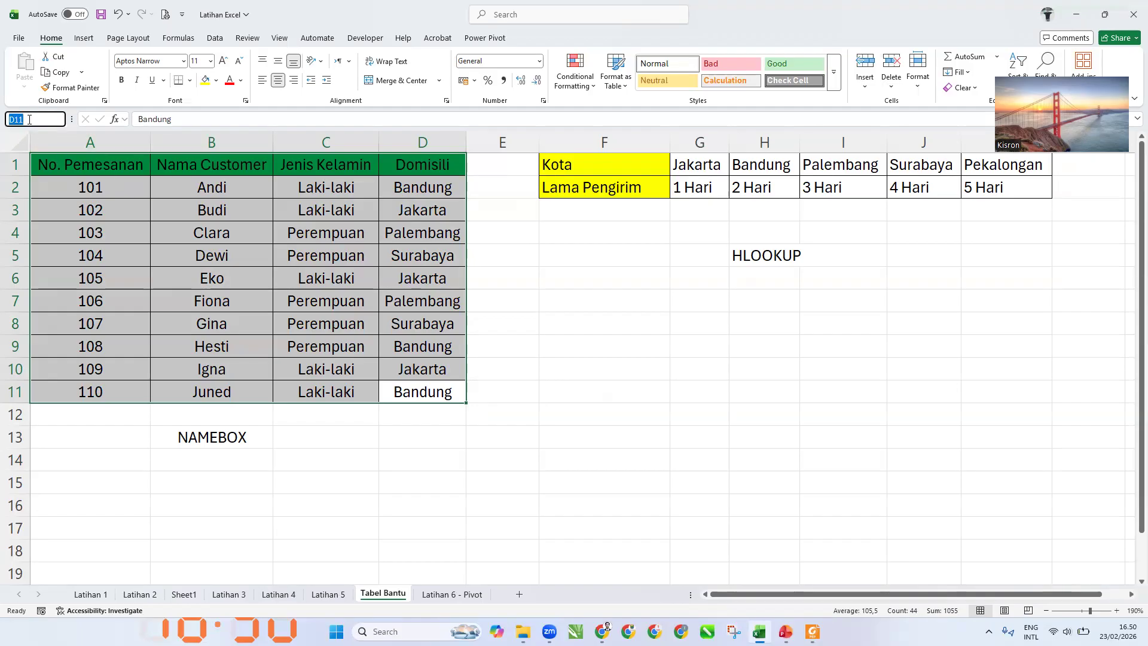
type("tabelbantu")
key("Return")
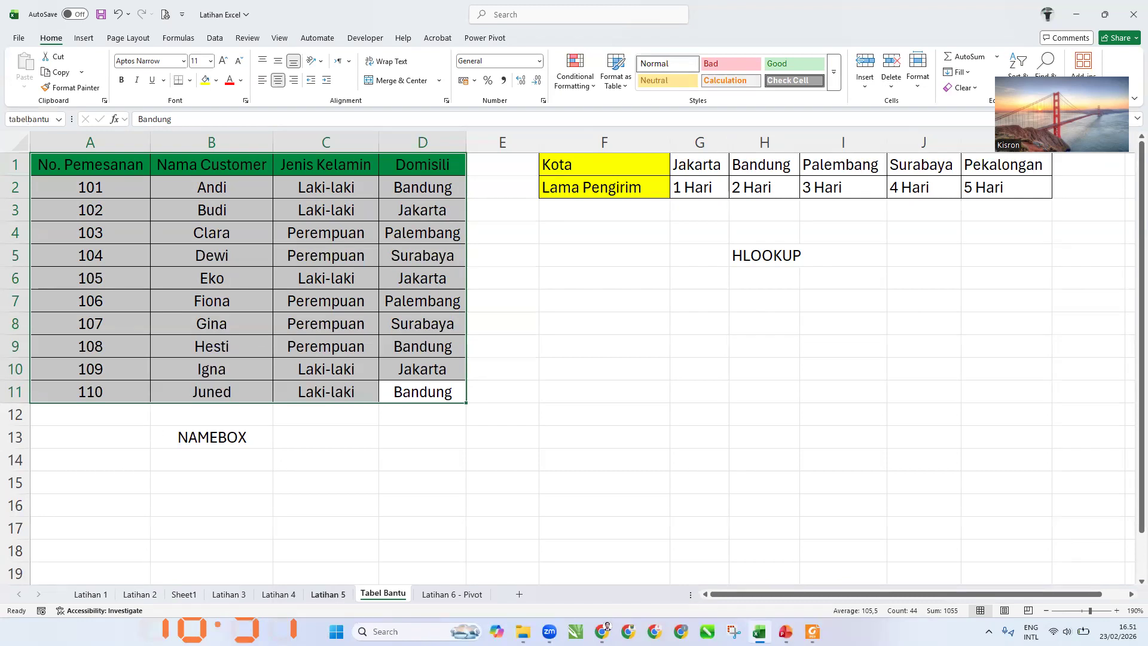
left_click(328, 594)
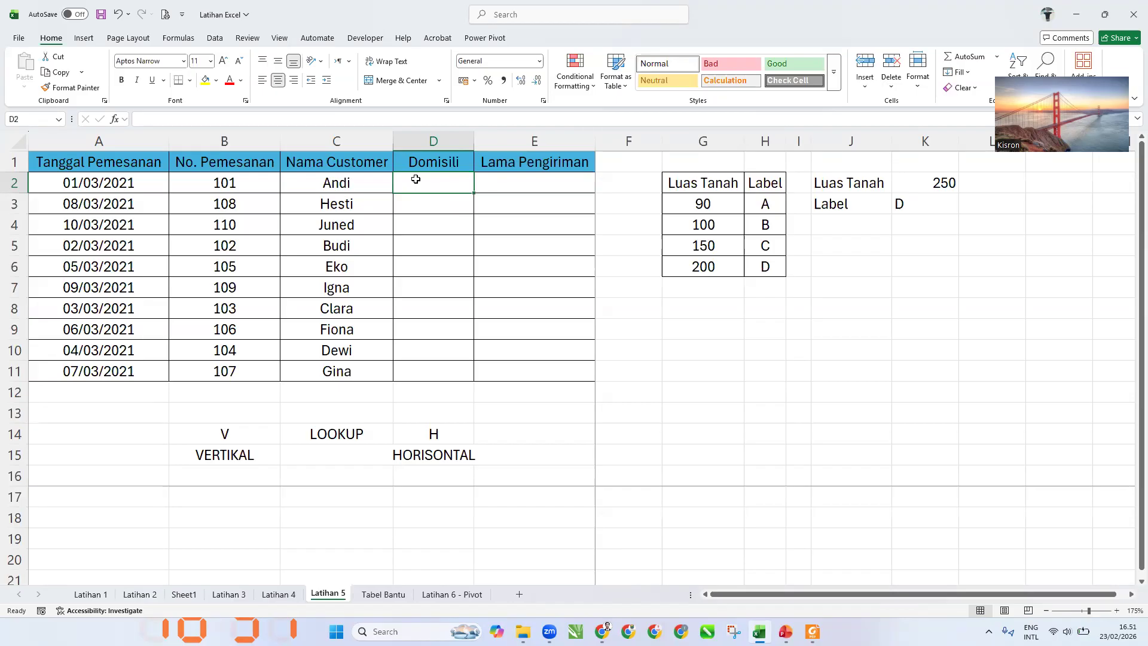
Start a VLOOKUP in D2 with B2 as the lookup value, tabelbantu as the table and 3 as the column index
type("=")
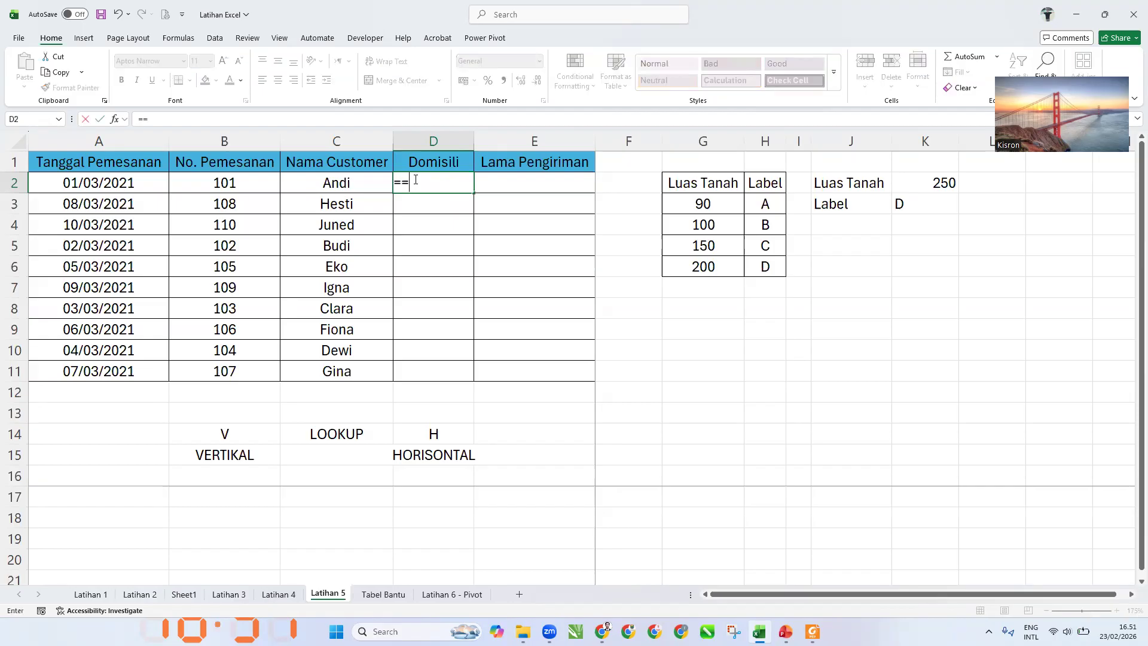
type("vlo")
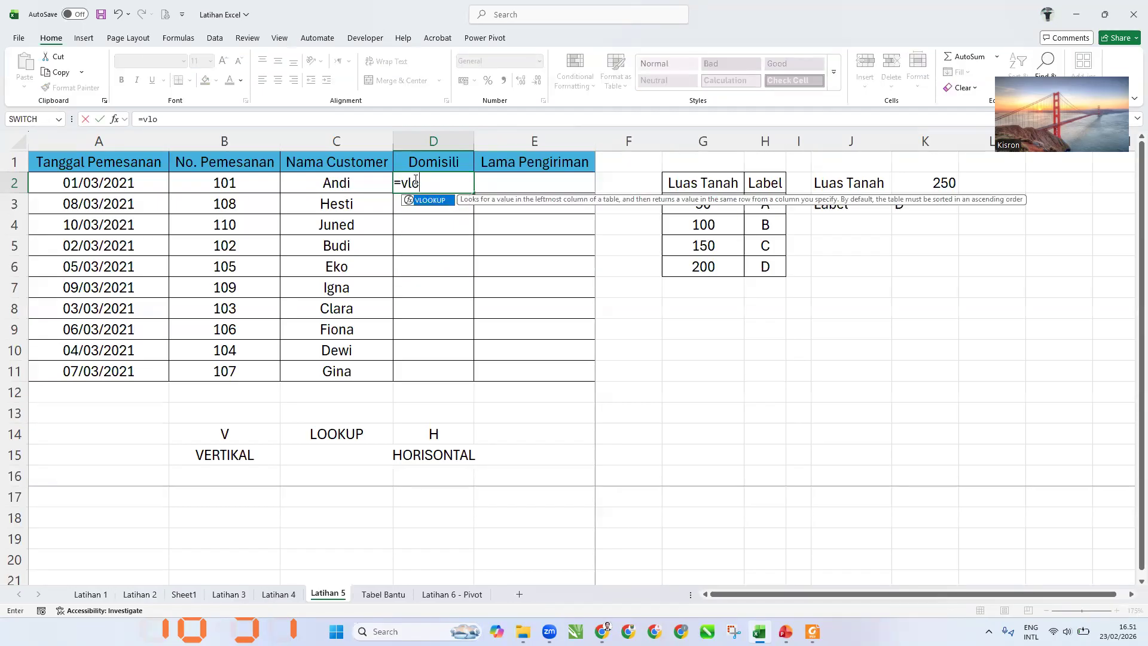
key("Tab")
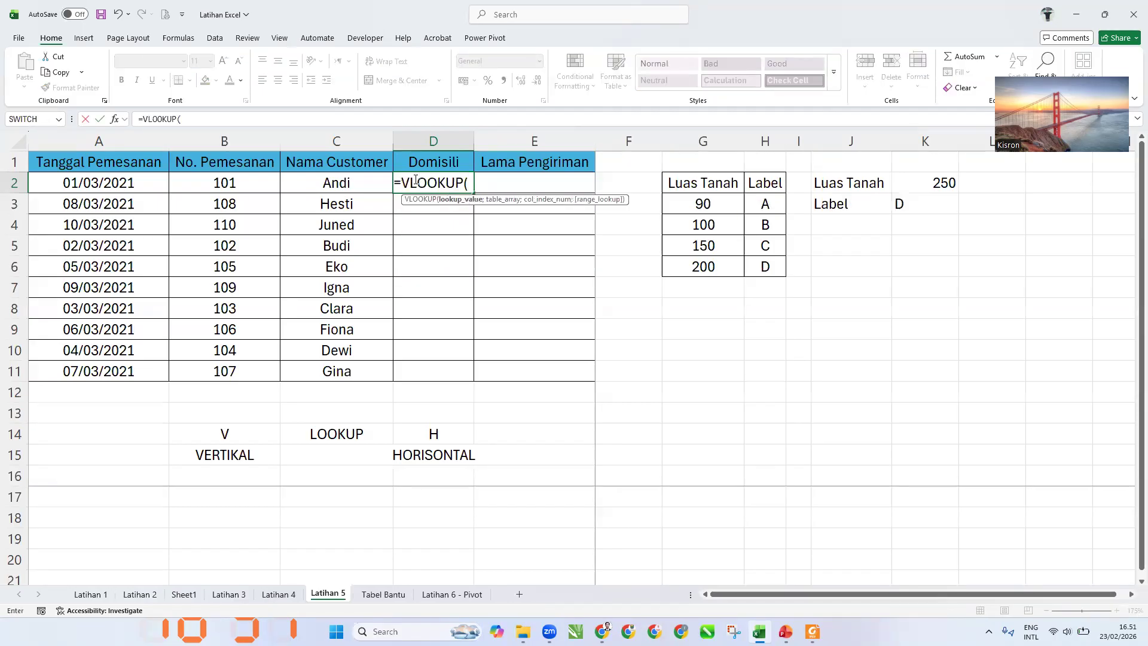
left_click(247, 183)
type(";")
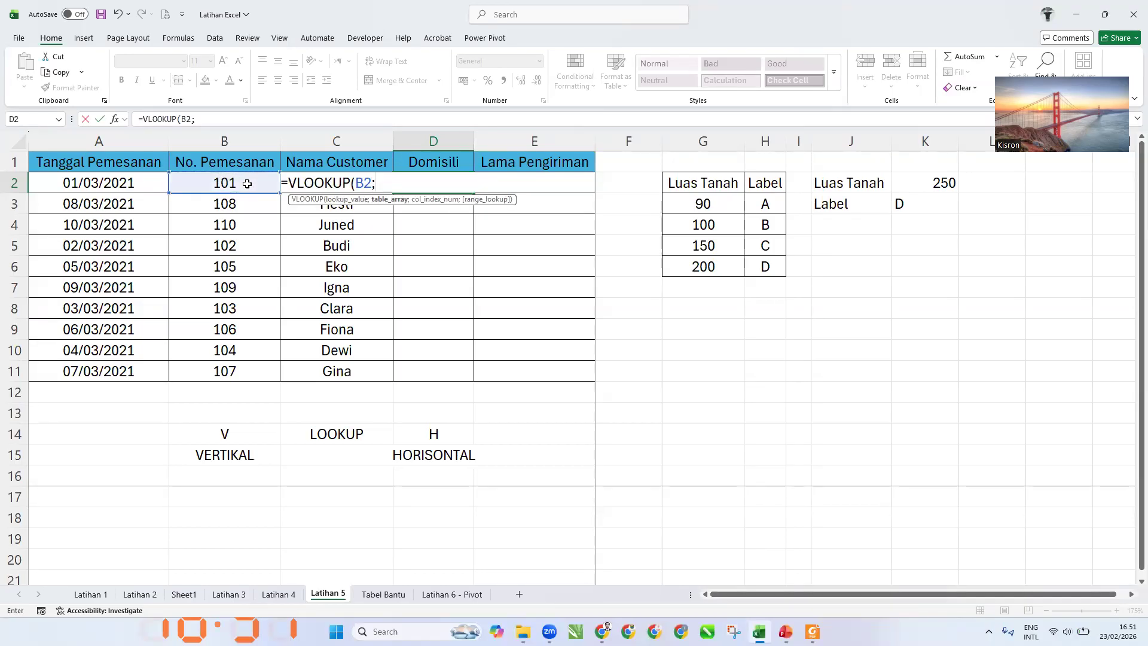
type("ta")
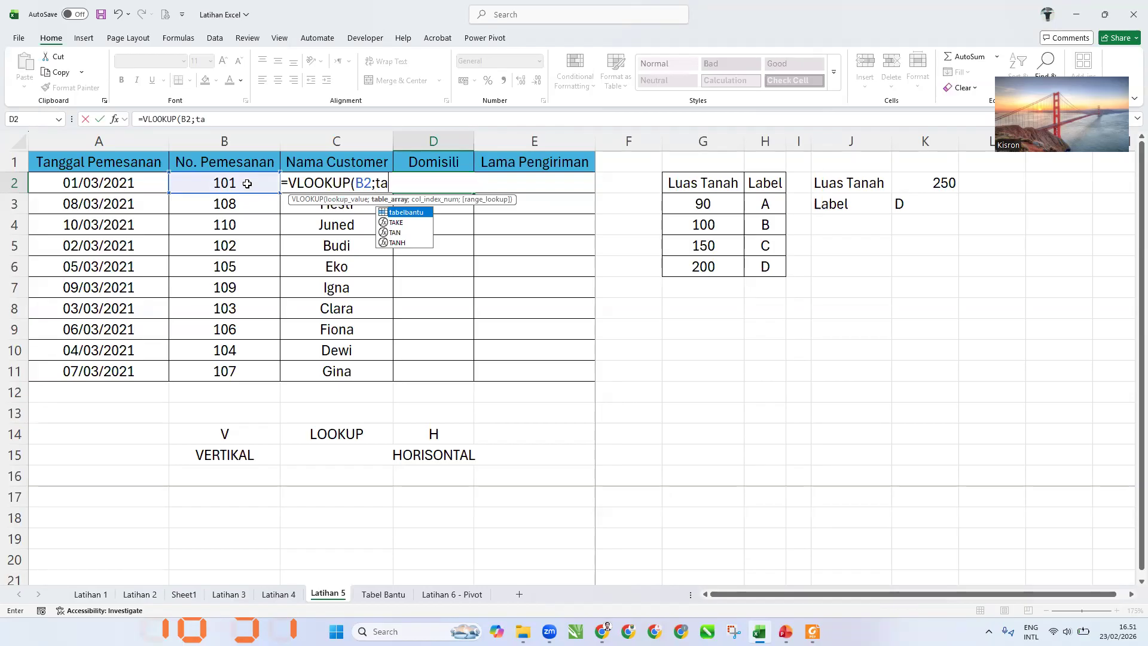
key("Tab")
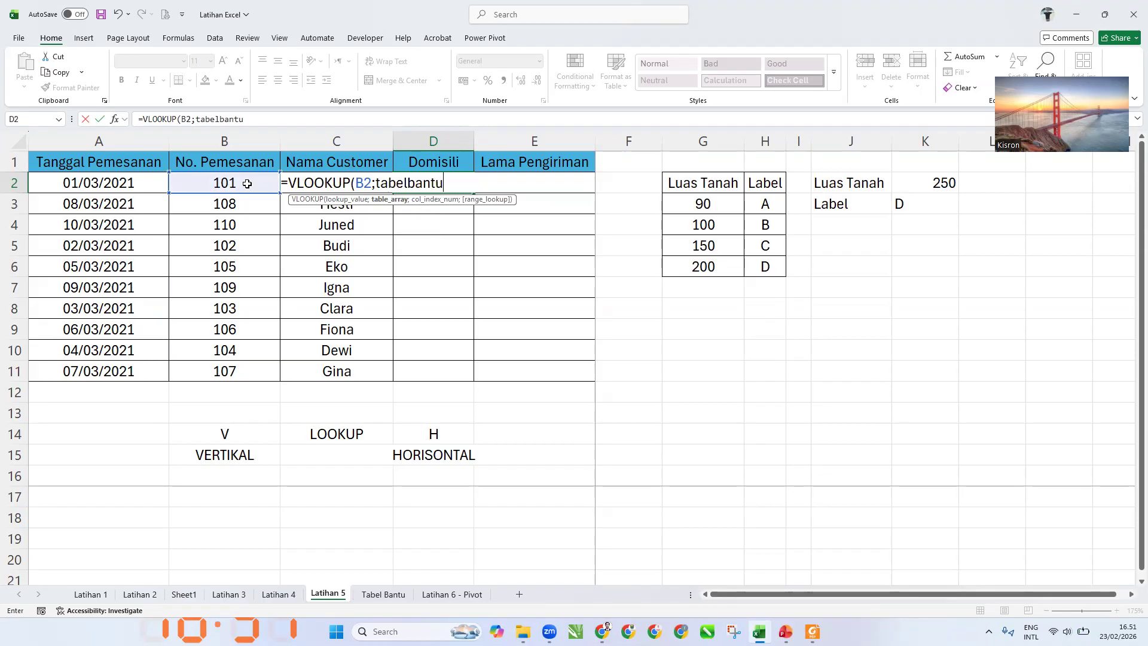
type(";3;")
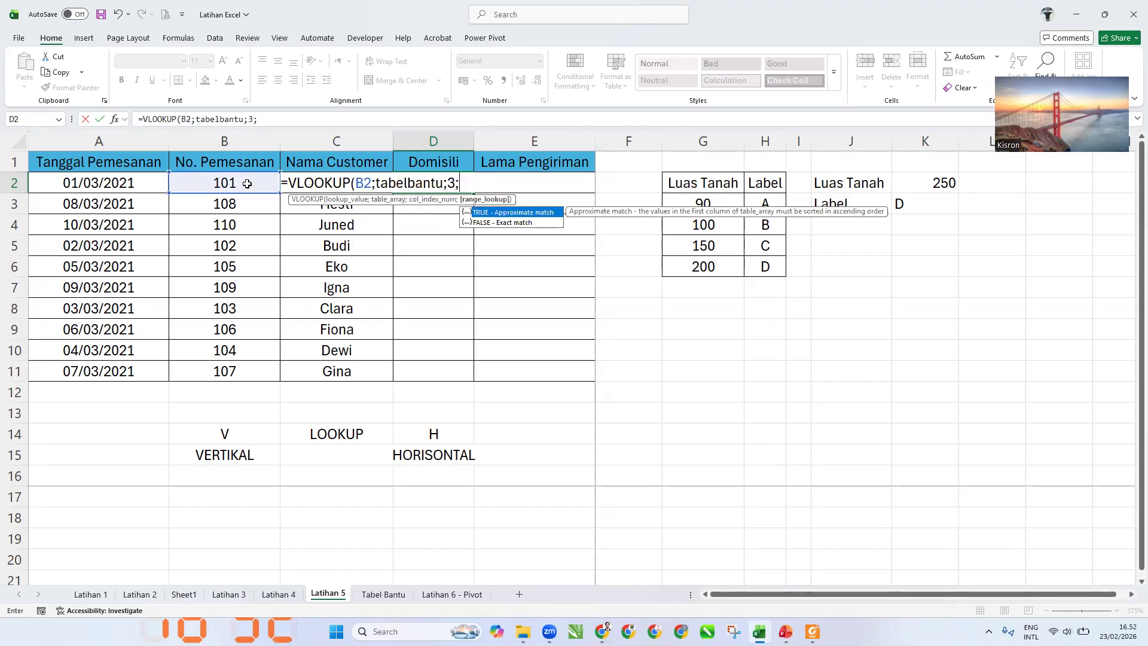
Complete the D2 VLOOKUP with 0 instead of FALSE as the exact-match argument
key("Down")
key("BackSpace")
key("BackSpace")
key("BackSpace")
key("BackSpace")
key("BackSpace")
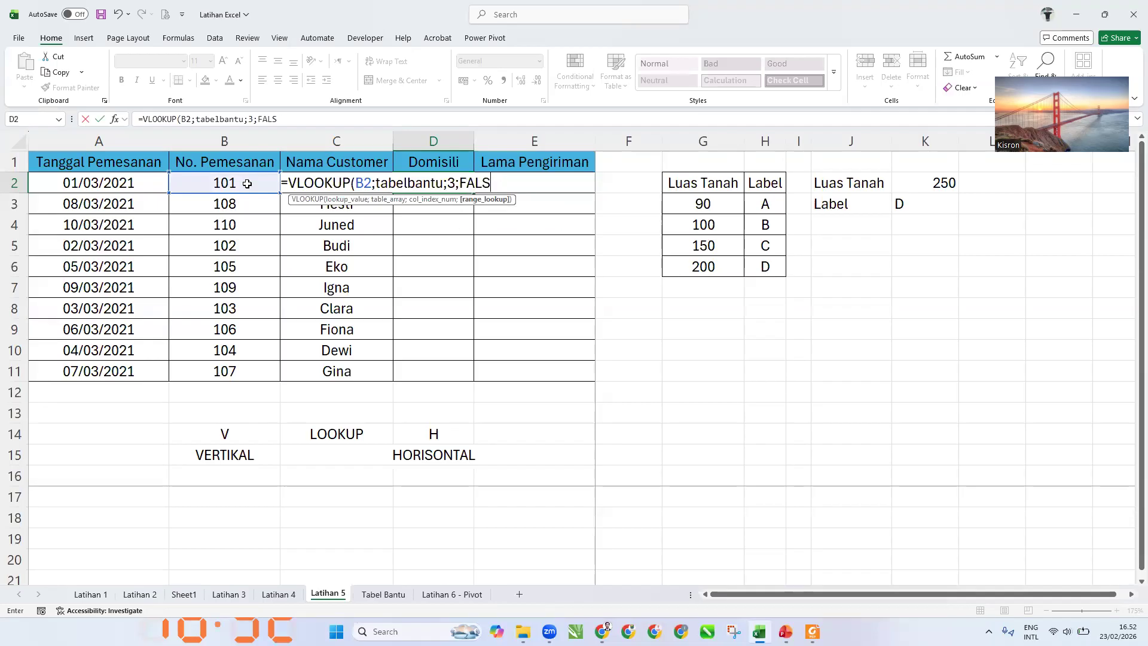
type("0")
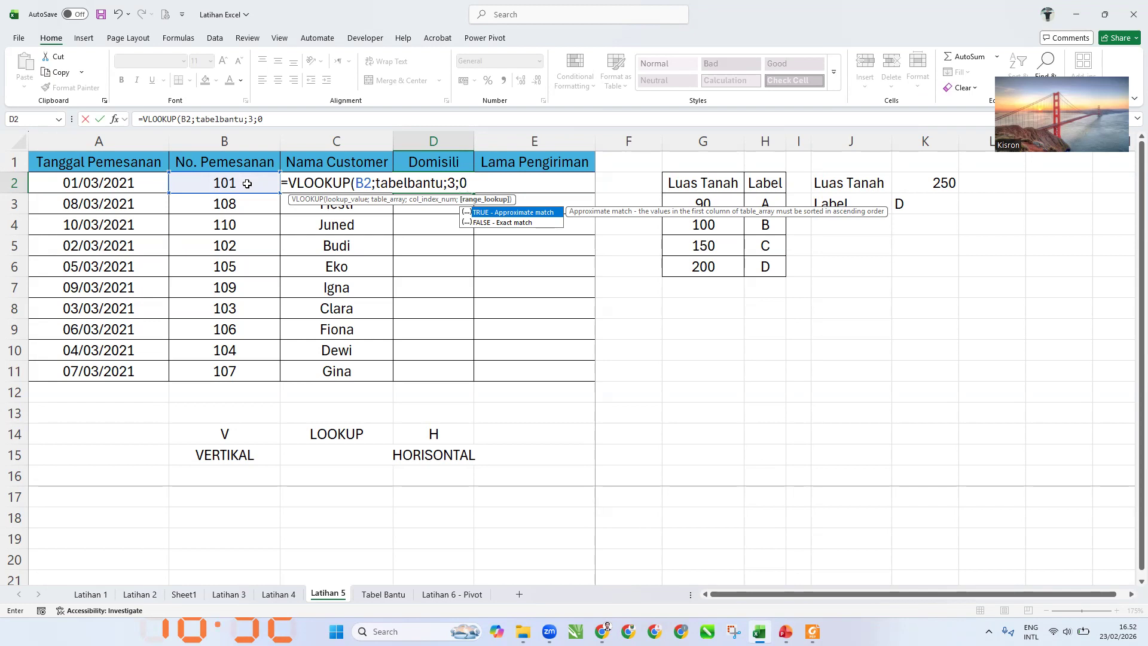
key("Return")
Set the column index in the D2 VLOOKUP to 4 and fill the formula down the Domisili column to D11
key("Up")
key("F2")
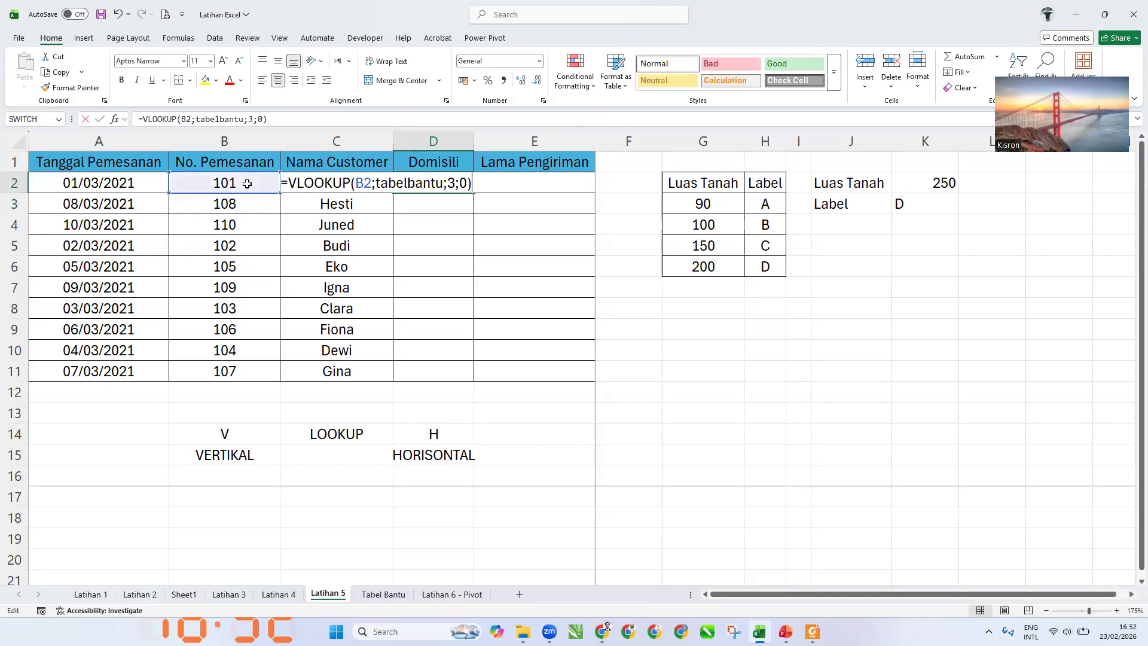
key("Left")
key("Left")
key("Left")
key("BackSpace")
type("4")
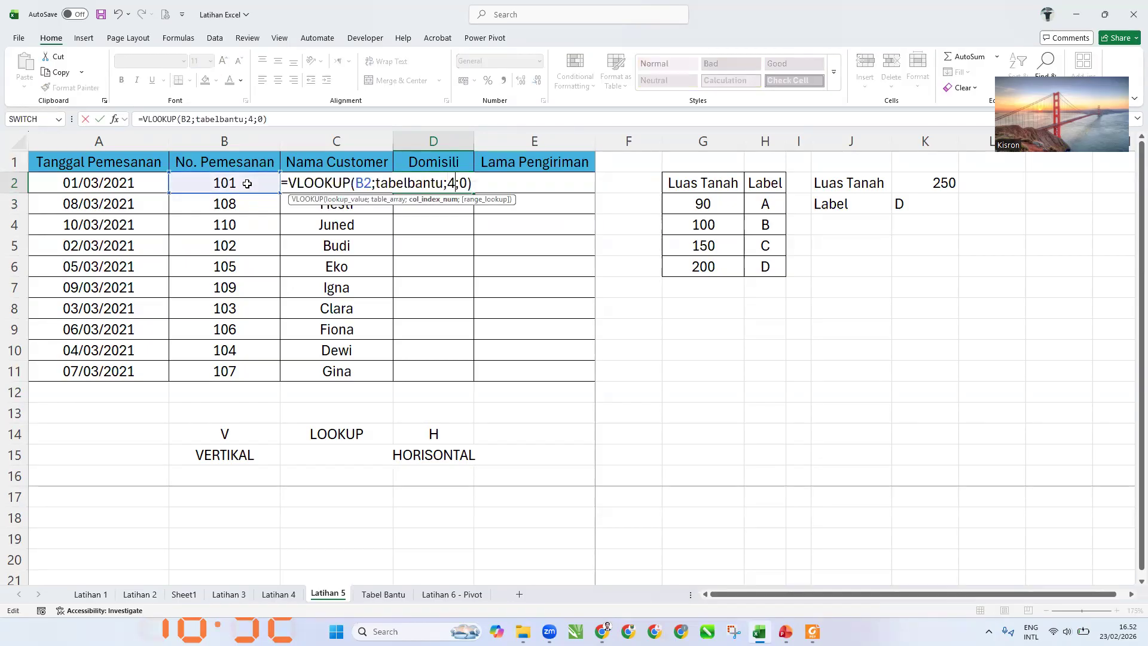
key("Return")
key("Up")
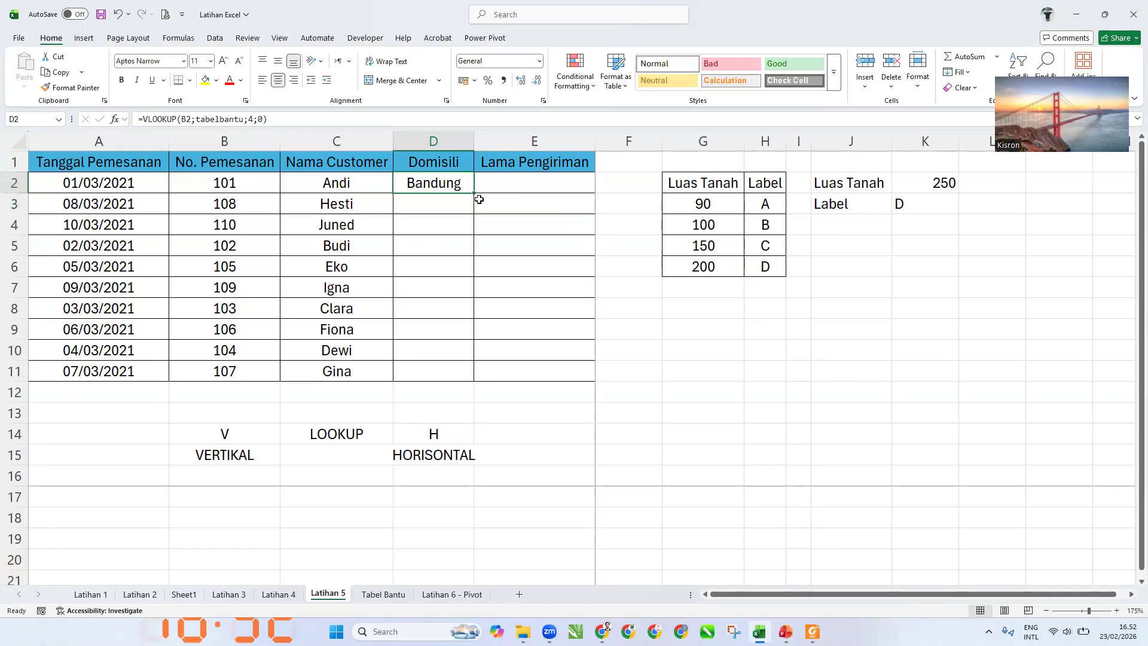
left_click_drag(474, 194, 485, 378)
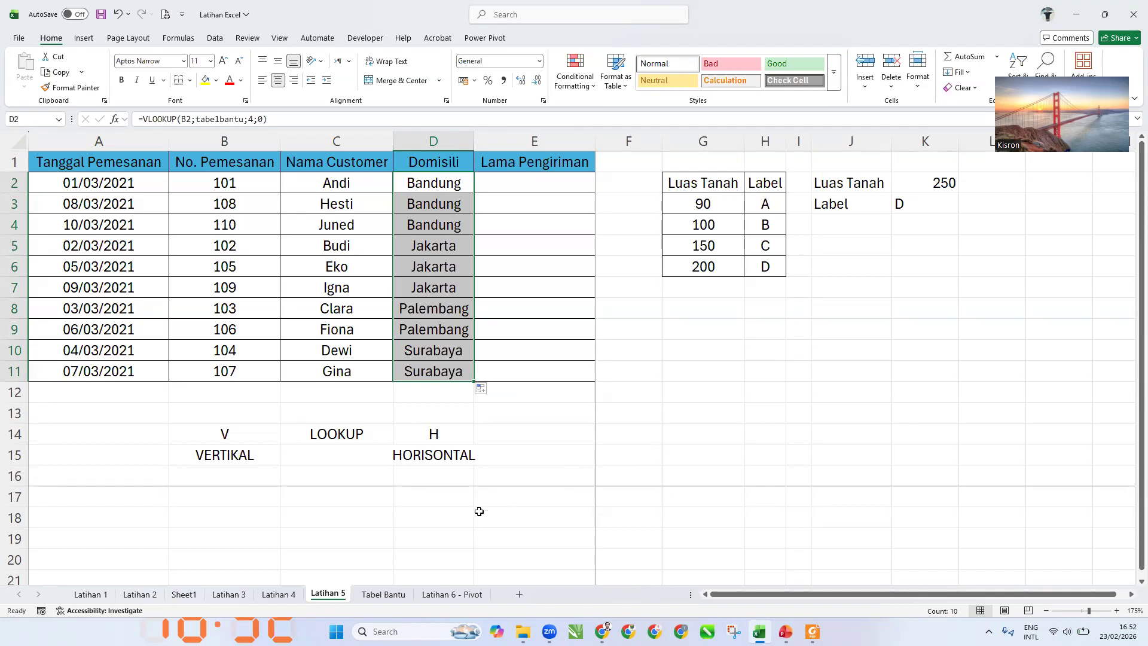
Examine the horizontal Kota and Lama Pengirim table in F1:K2 on the Tabel Bantu sheet, city by city
left_click(383, 594)
left_click_drag(617, 159, 990, 185)
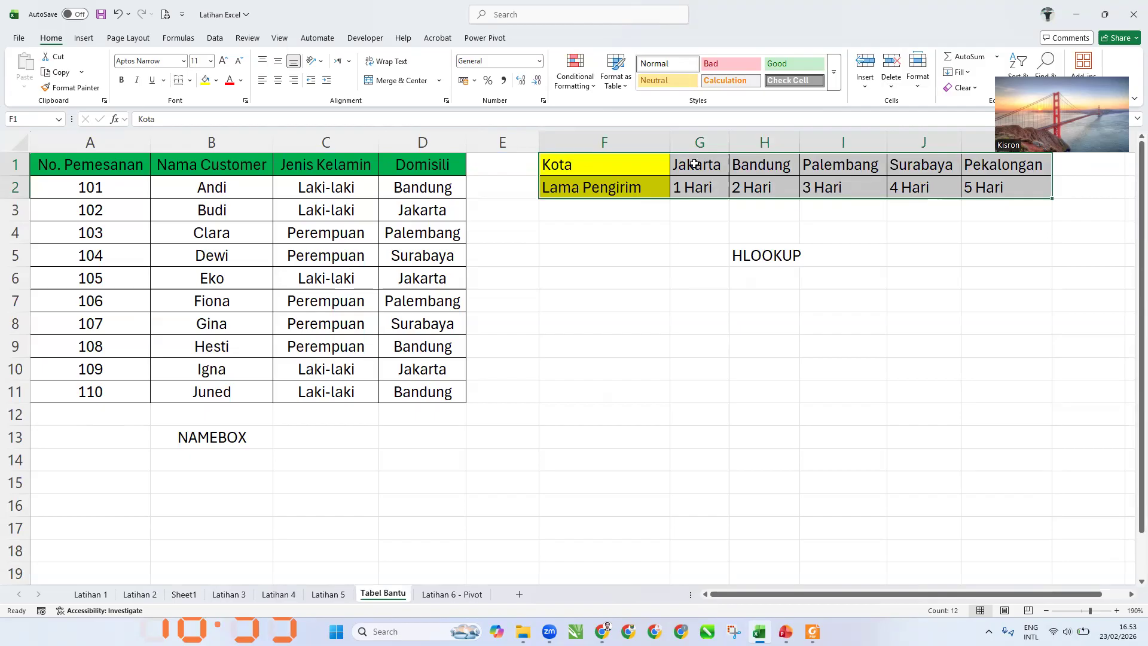
left_click(588, 168)
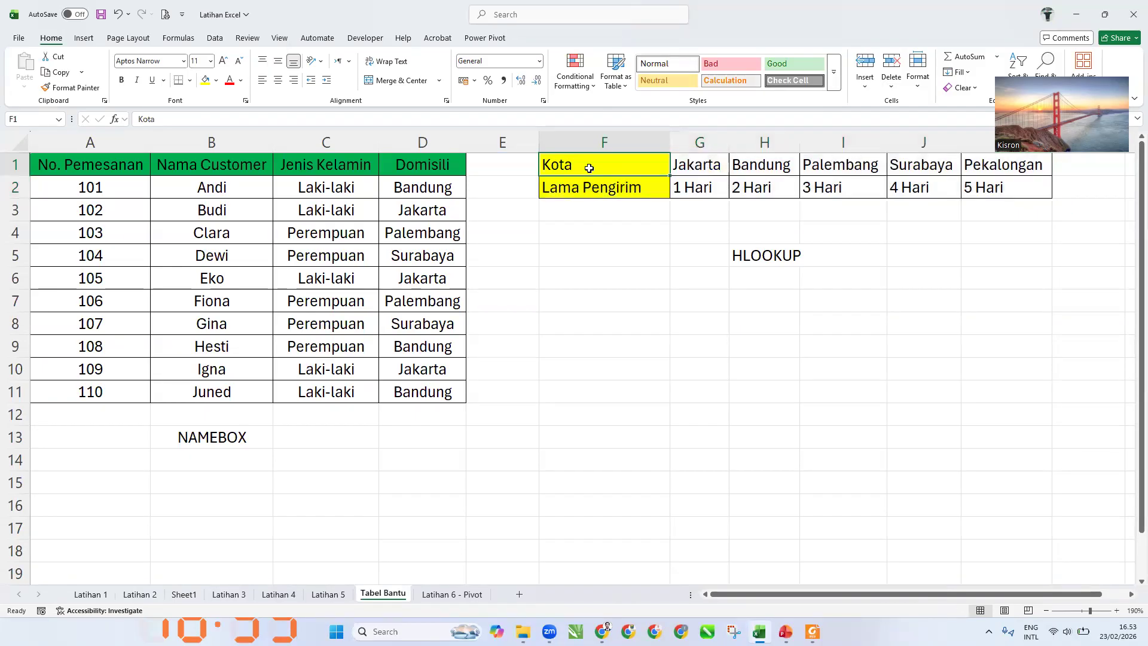
left_click(703, 166)
left_click(747, 165)
left_click(811, 163)
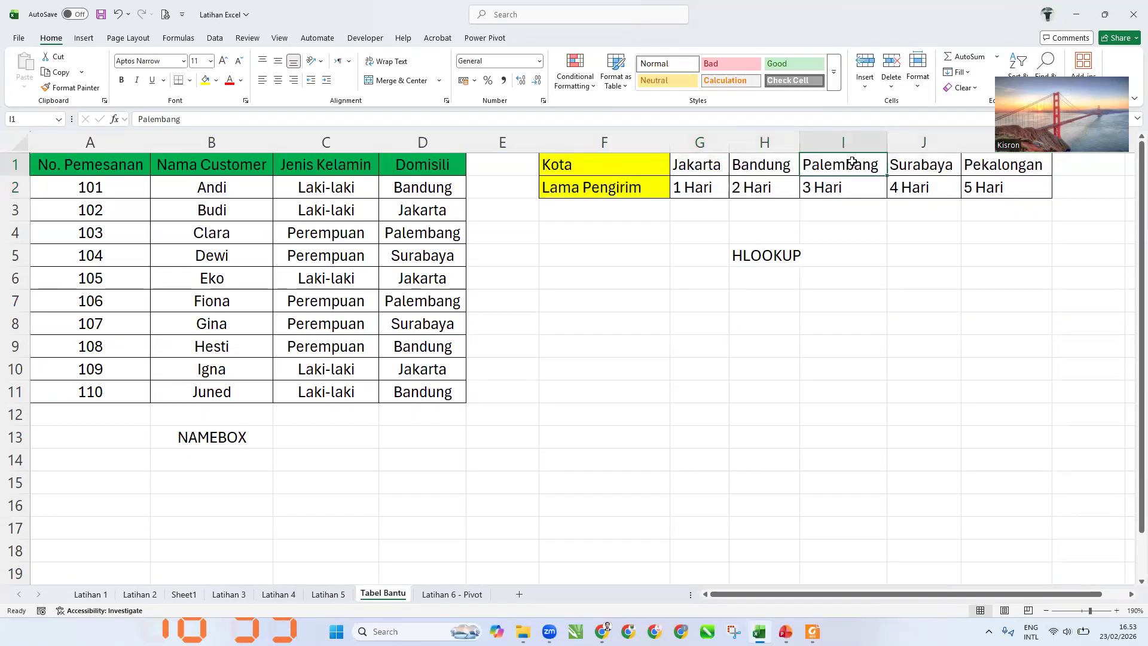
left_click(920, 163)
left_click(966, 165)
left_click(586, 186)
left_click(703, 187)
left_click(768, 187)
left_click(849, 187)
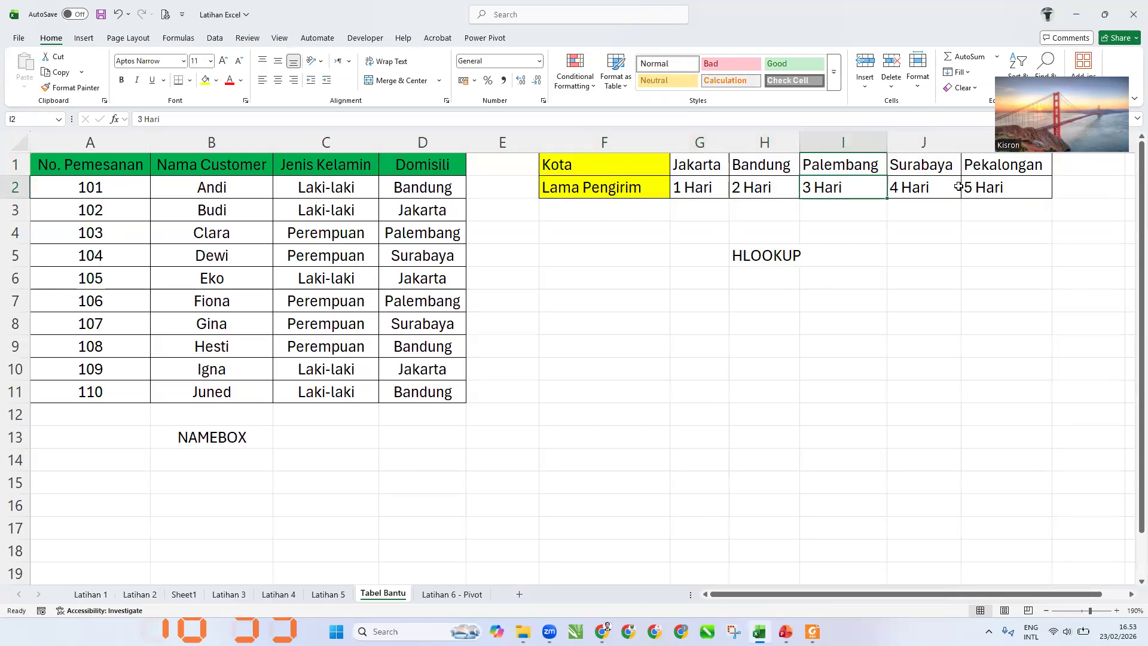
left_click(1007, 188)
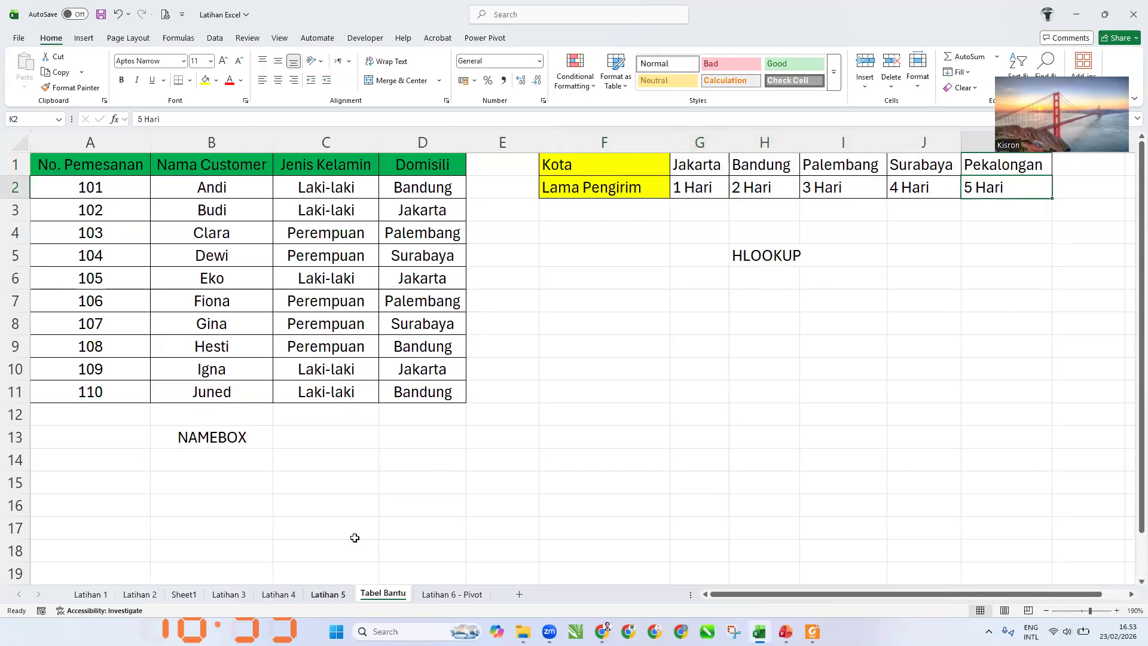
Name the range F1:K2 on Tabel Bantu tabelkota and return to the Latihan 5 sheet
left_click_drag(629, 166, 1009, 183)
left_click(24, 117)
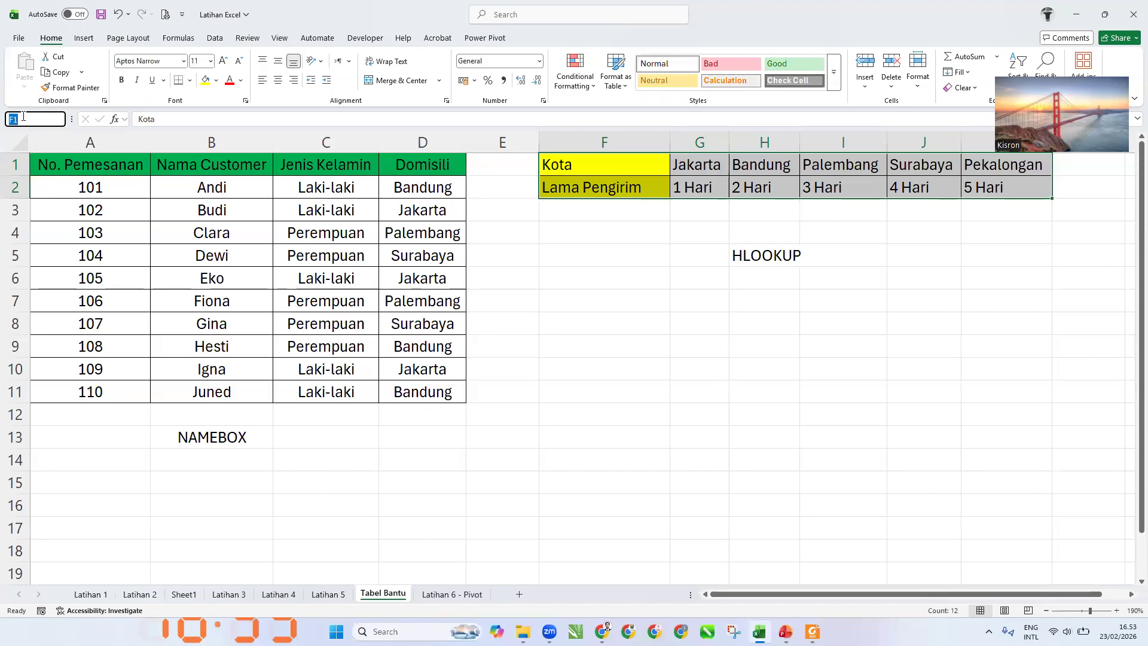
type("tabelkota")
key("Return")
left_click(321, 602)
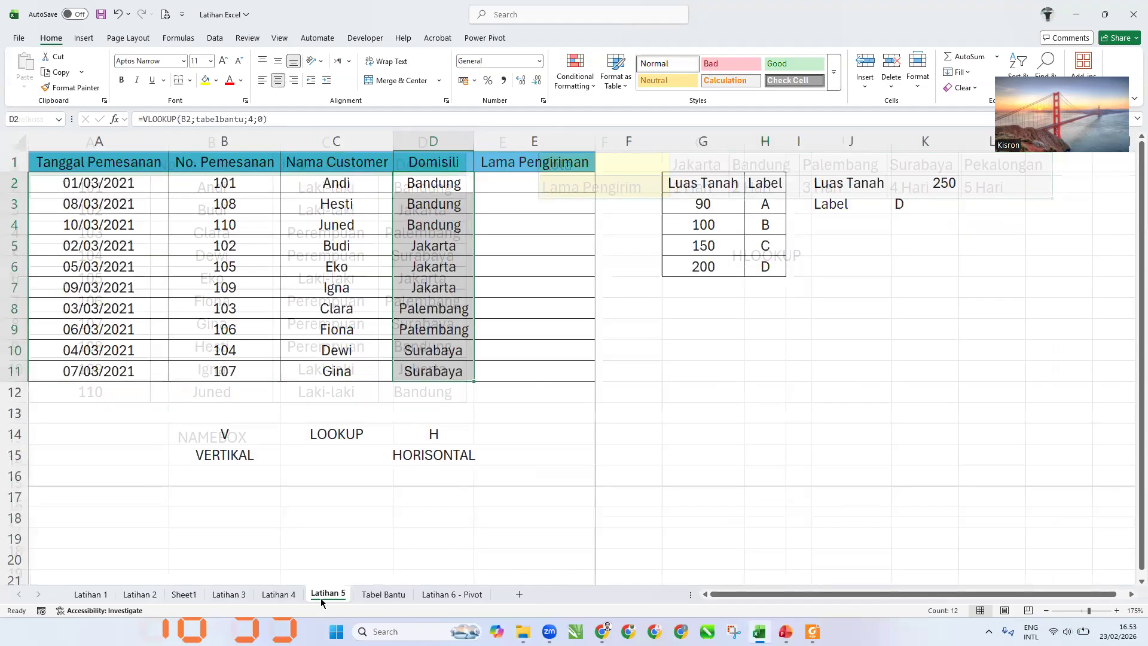
left_click(522, 182)
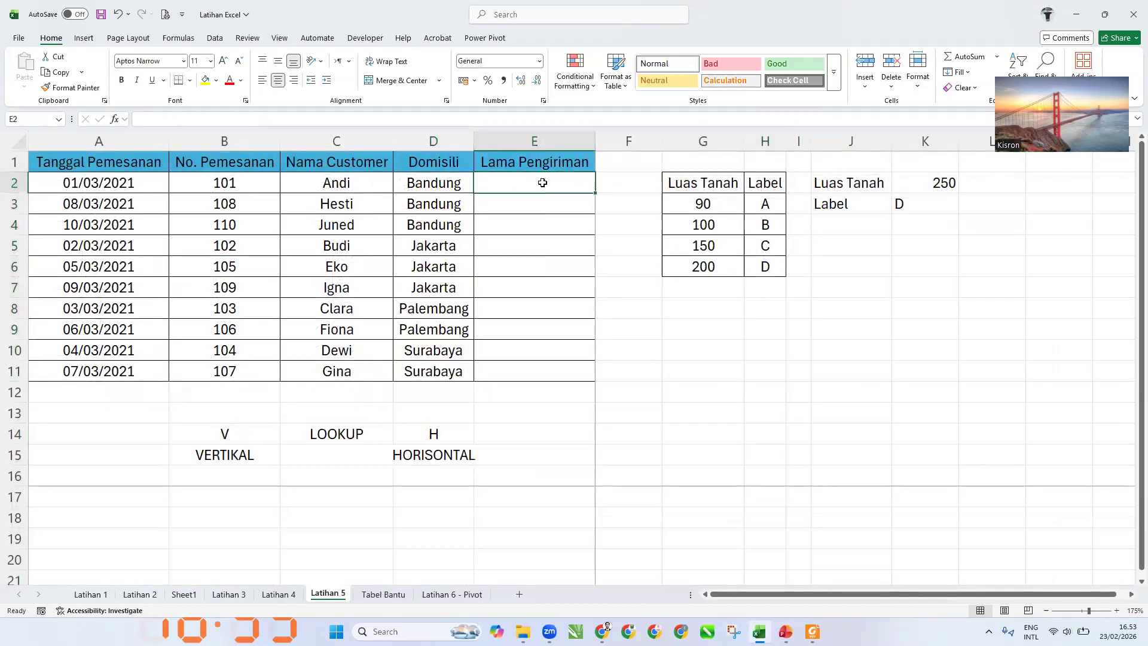
type("=hlo")
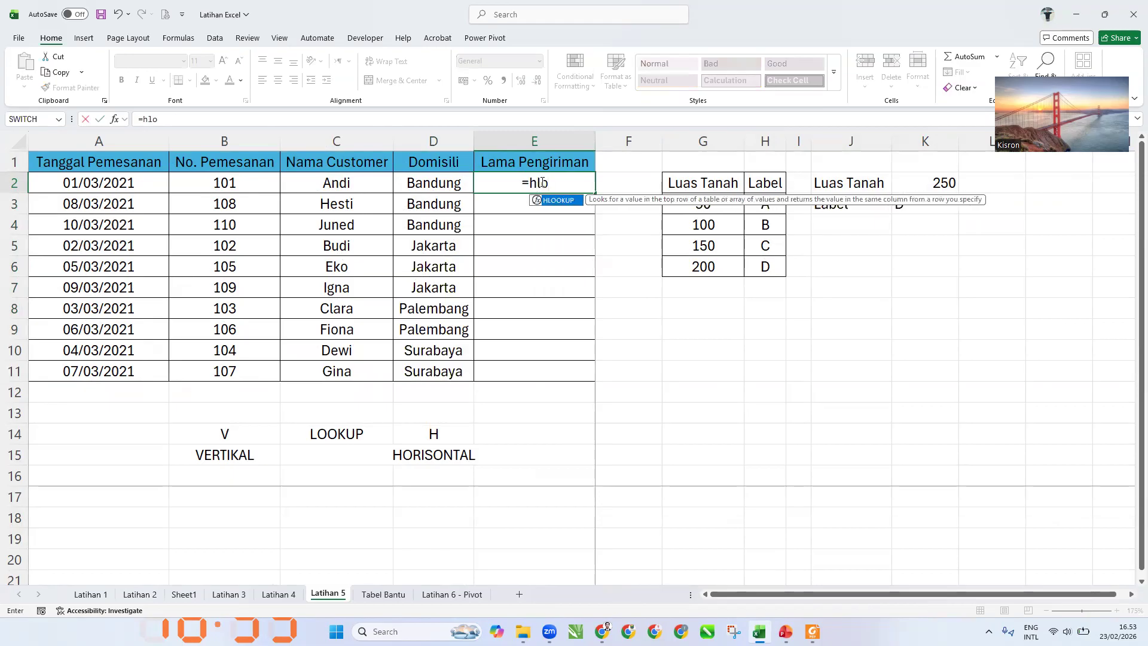
key("Tab")
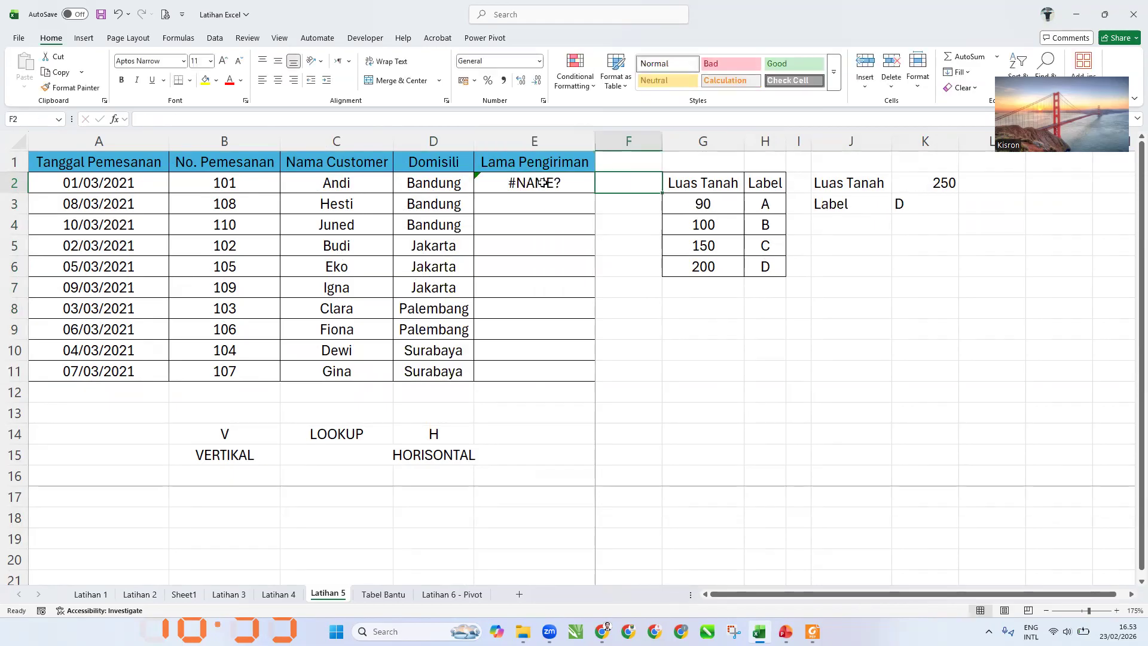
Start an HLOOKUP in E2 with D2 as the lookup value and the named range tabelkota as the table
left_click(541, 183)
type("=HLO")
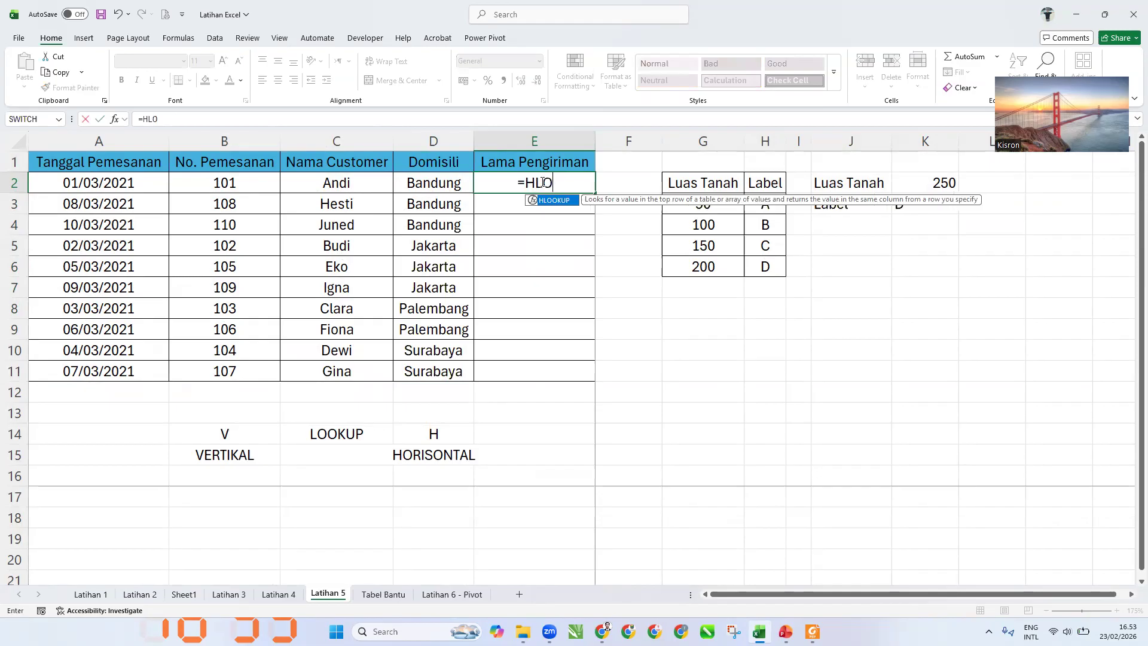
key("Tab")
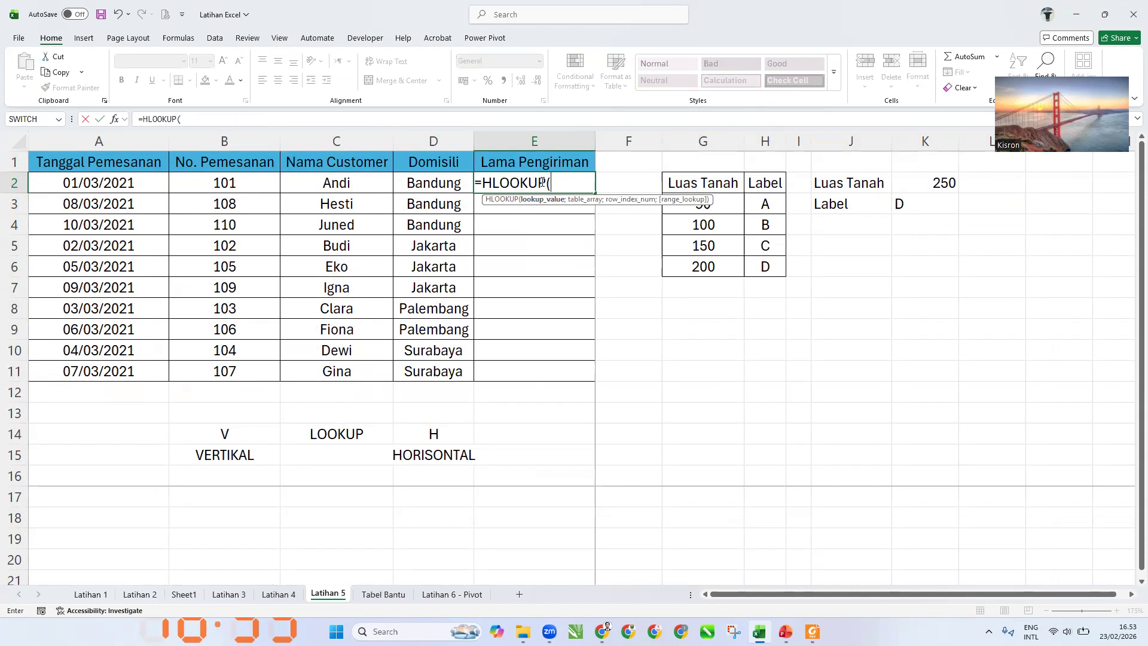
left_click(436, 185)
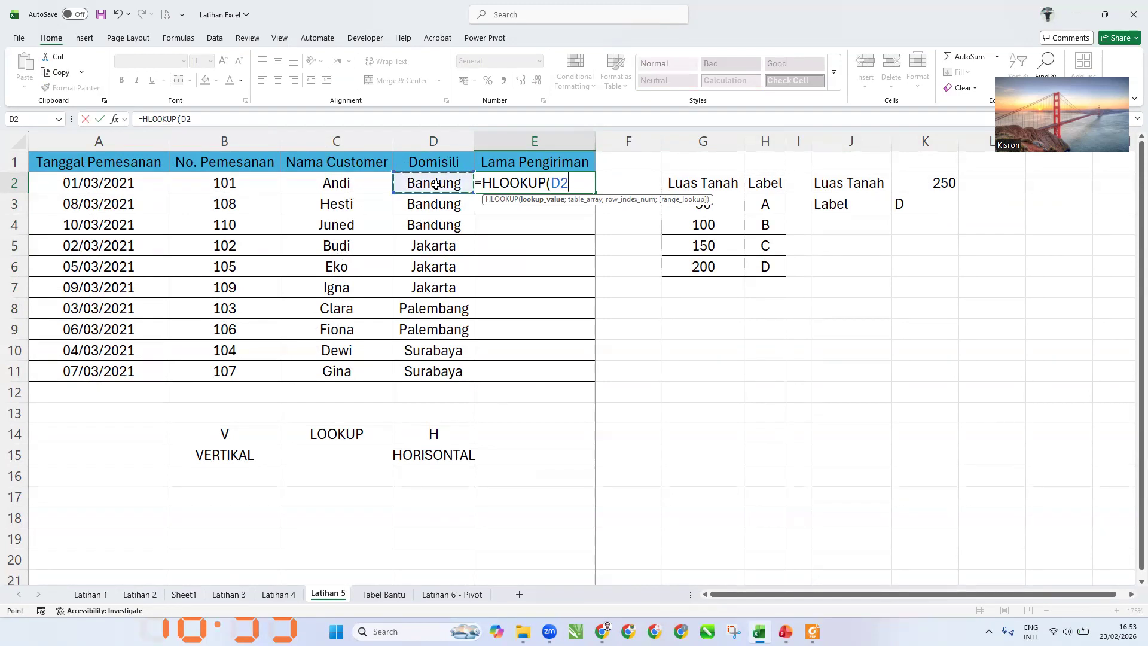
type(";")
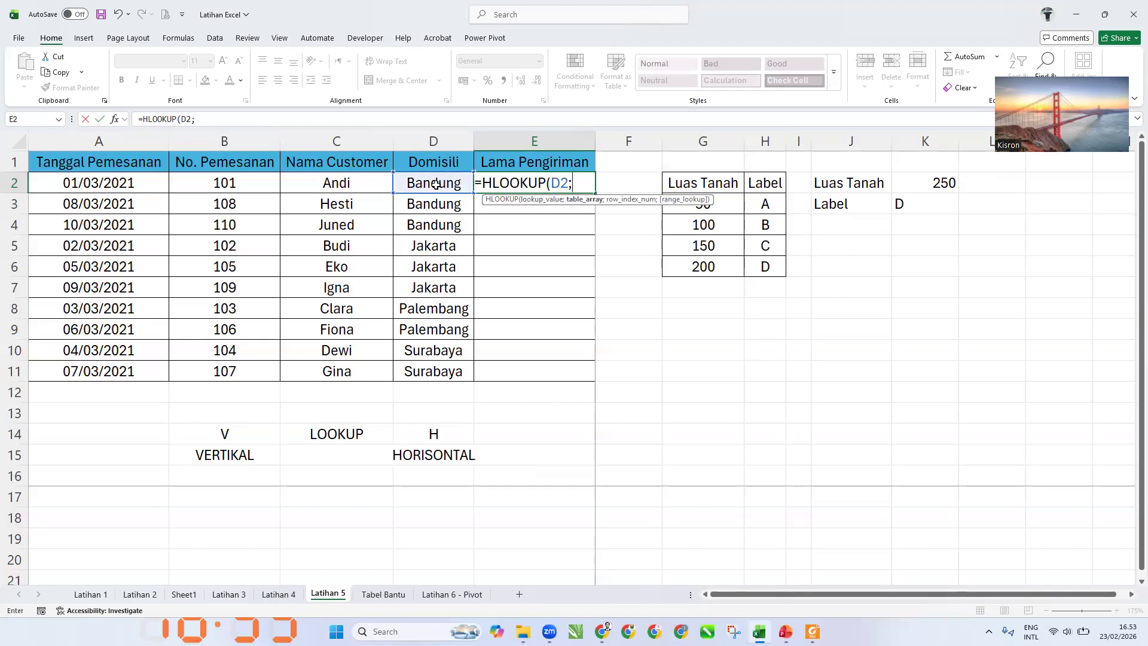
type("ta")
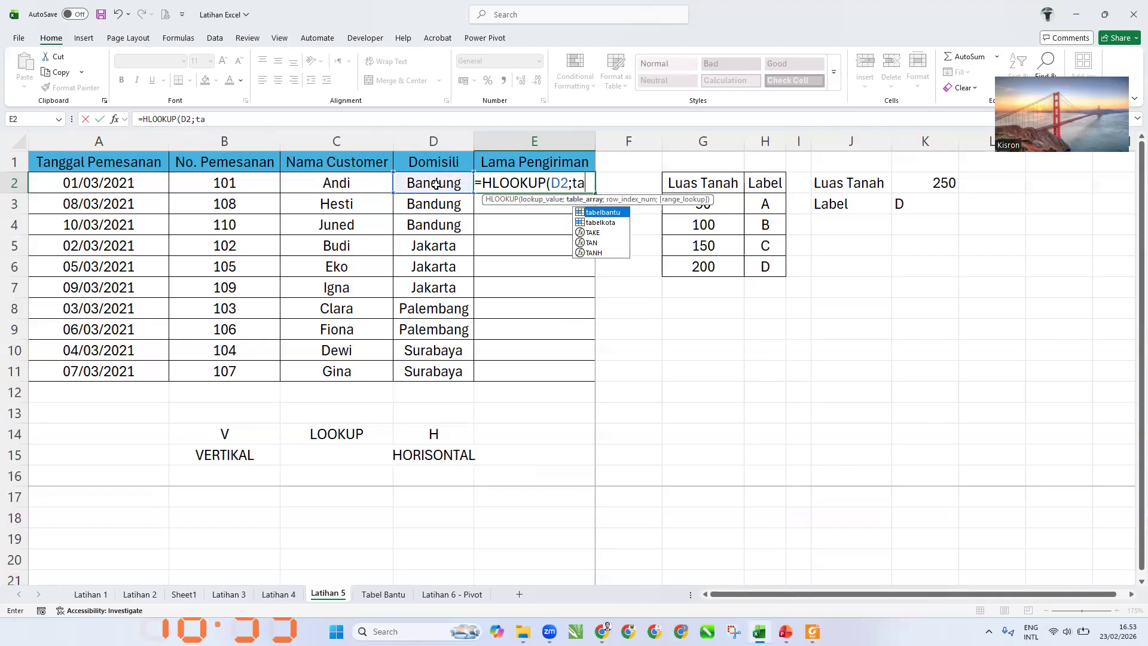
key("Down")
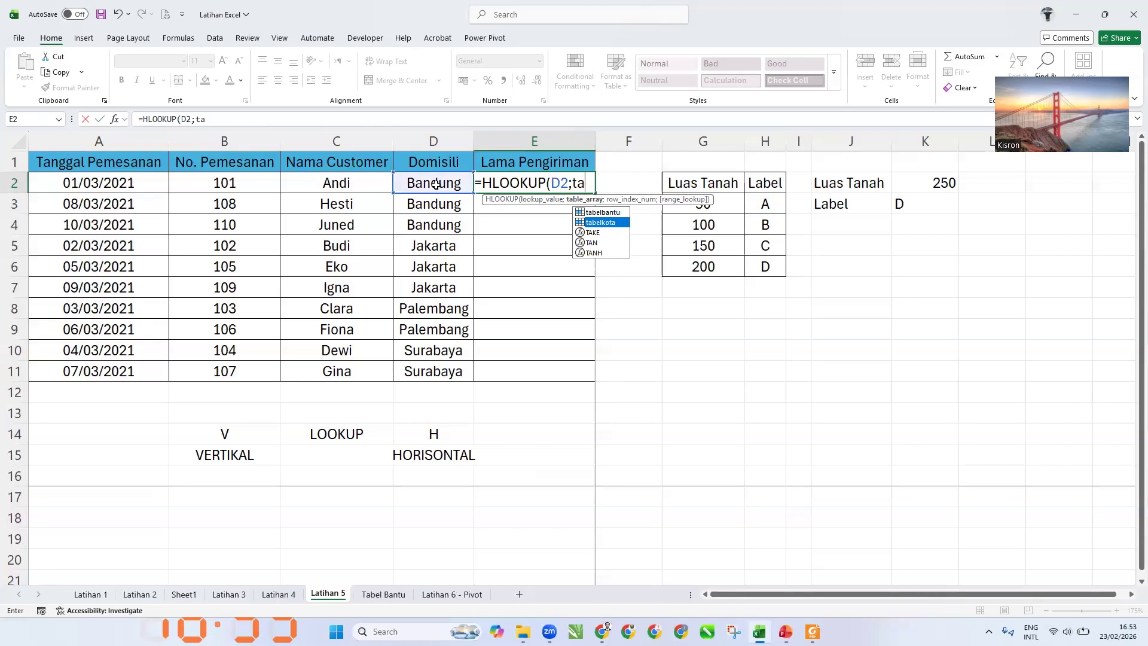
key("Tab")
type(";")
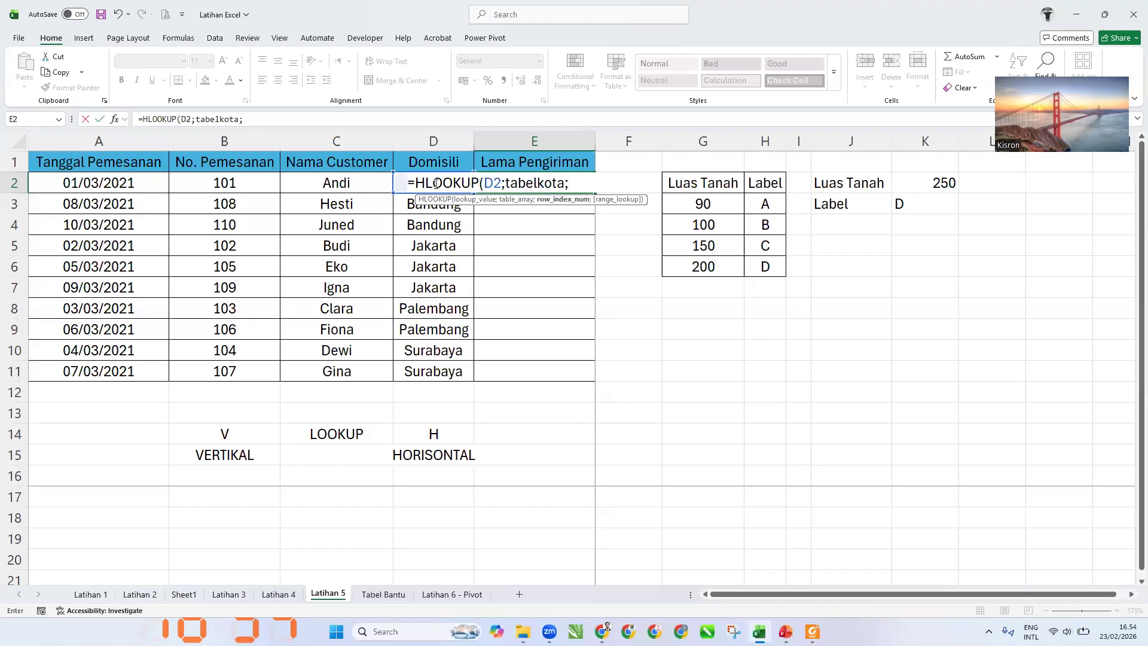
Complete the HLOOKUP with row index 2 and exact match 0, and fill it down the Lama Pengiriman column to E11
type("2;0")
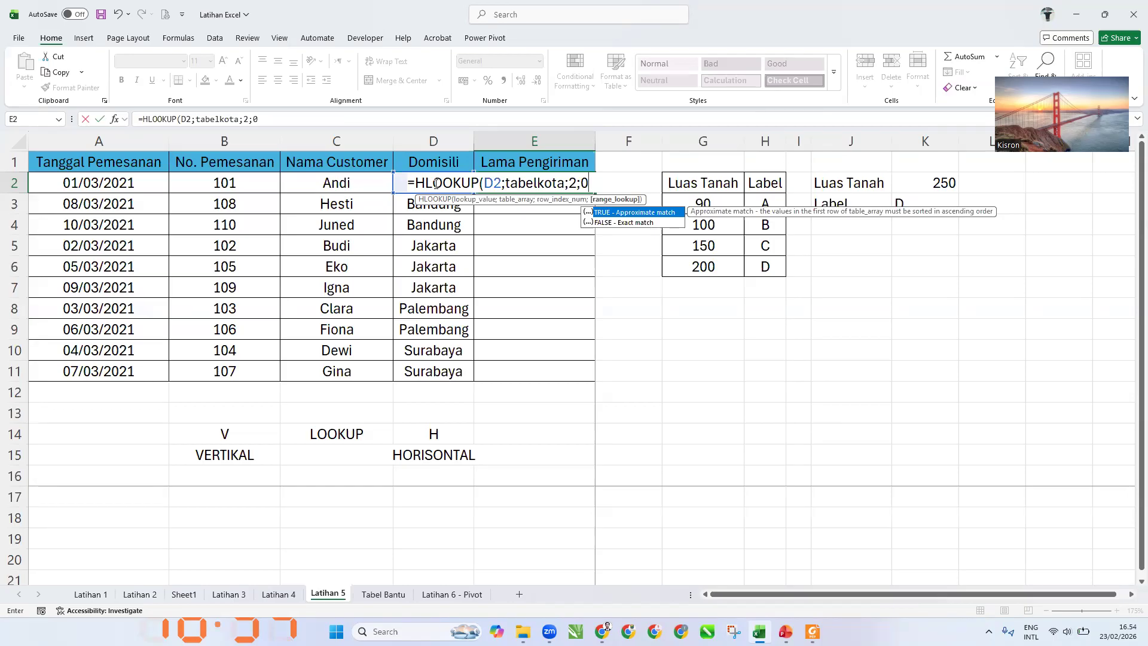
key("Return")
left_click(536, 181)
left_click_drag(595, 193, 579, 382)
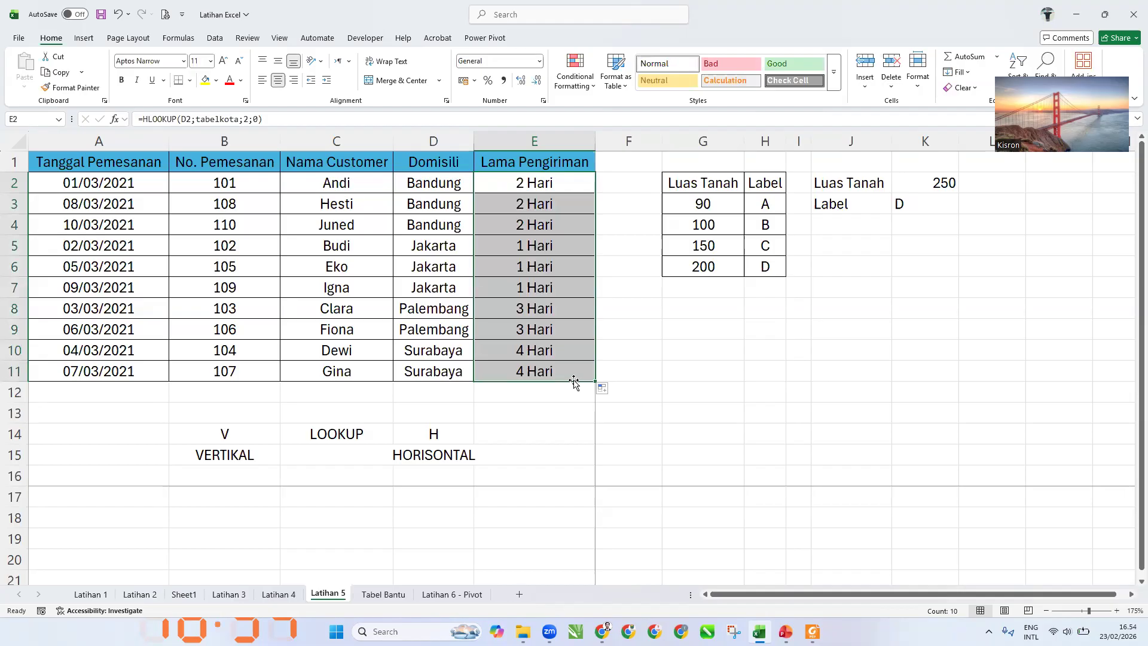
Switch to the OKM document in Foxit Reader and go to the XLOOKUP Function page
key("alt+Tab")
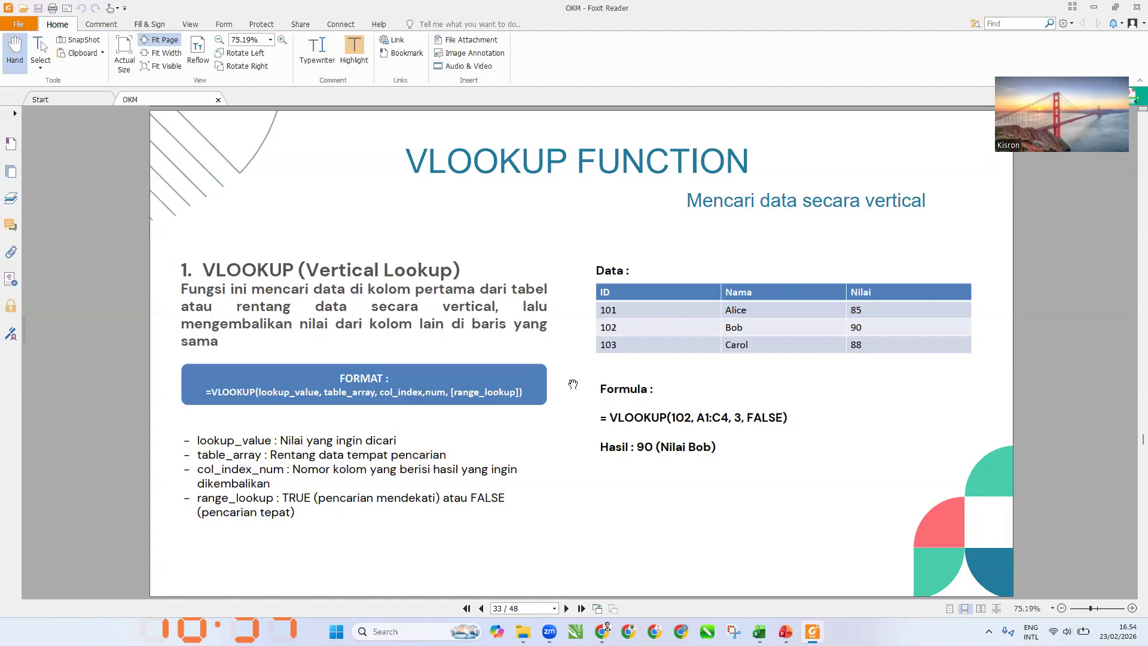
key("Right")
key("Right")
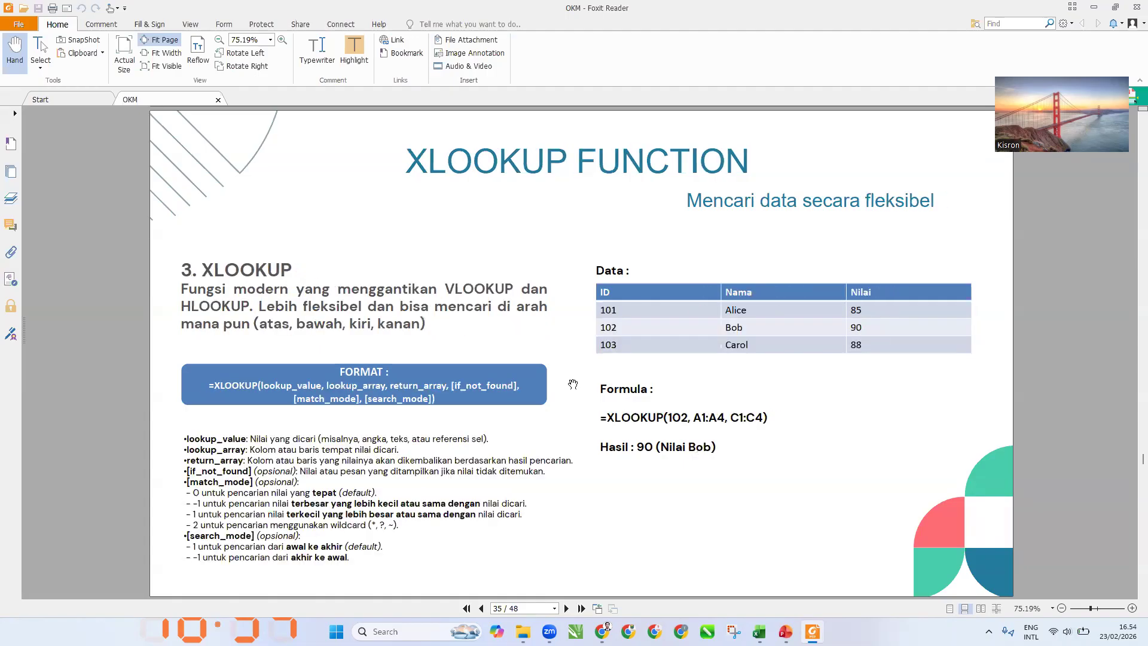
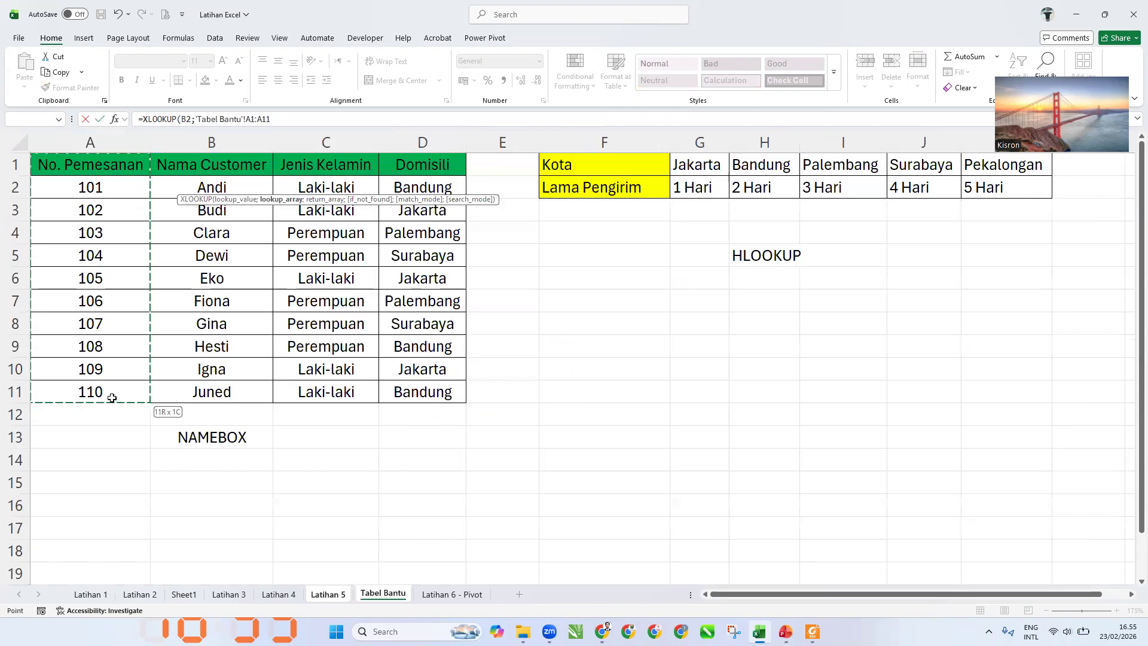
Complete the XLOOKUP in C2 with absolute lookup array A1:A11 and return array B1:B11 from Tabel Bantu, and fill it down to C11
key("F4")
type(";")
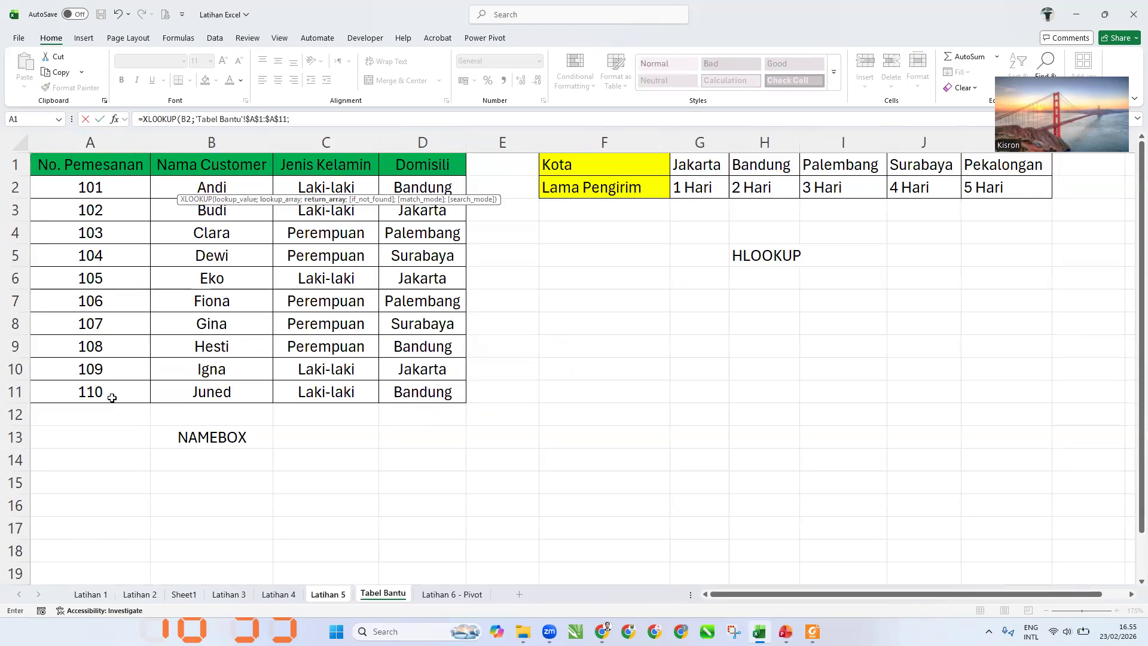
left_click_drag(244, 164, 243, 383)
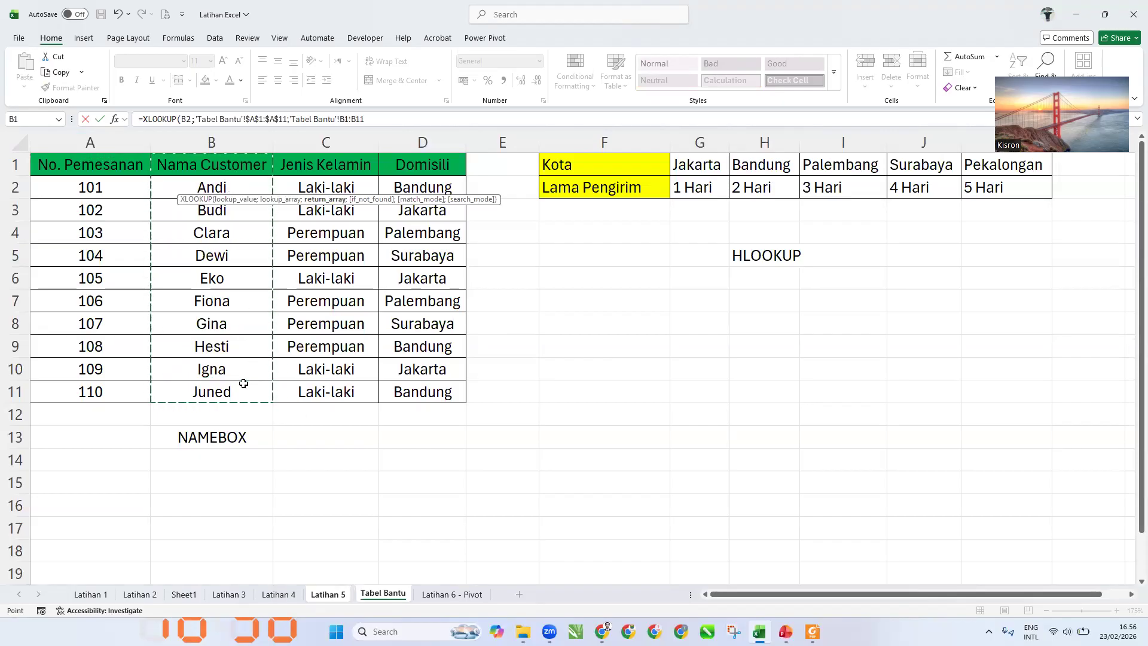
key("F4")
key("Return")
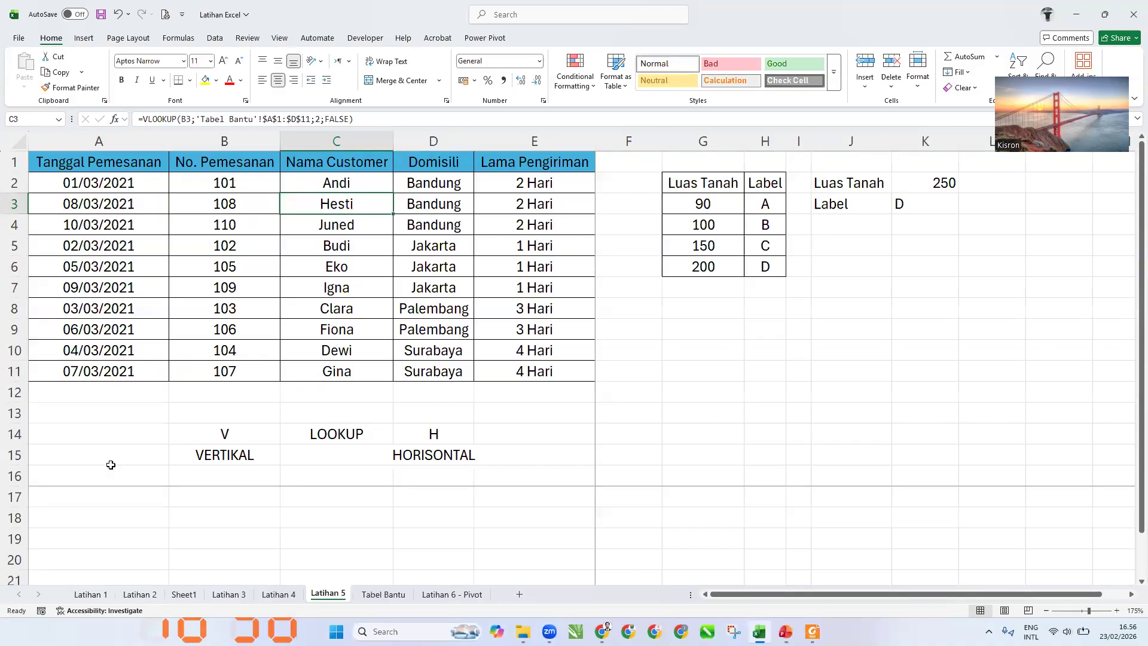
left_click(306, 183)
left_click_drag(393, 191, 385, 384)
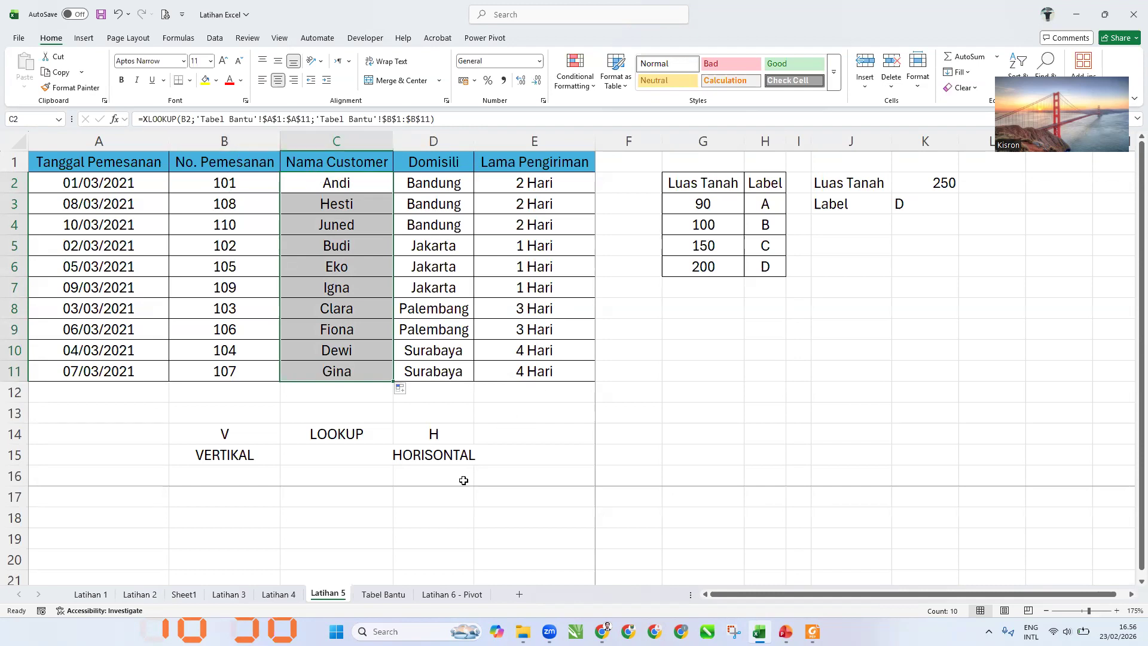
Clear the Luas Tanah value in K2 and the Label formula in K3 on the Latihan 5 sheet
key("ctrl+Page_Down")
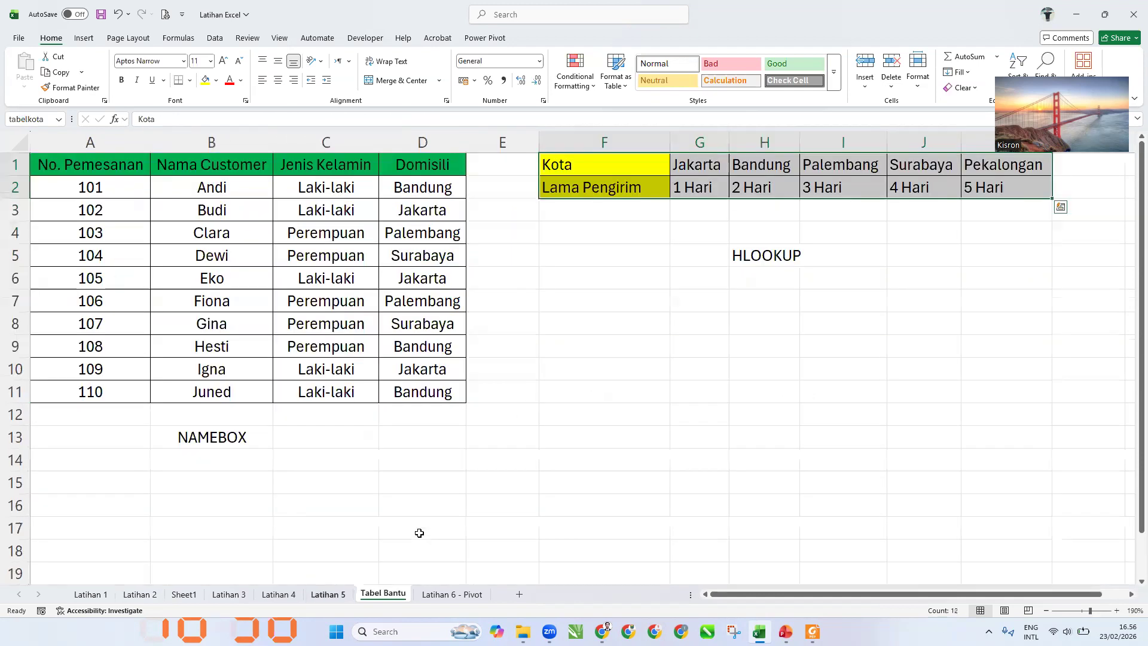
key("ctrl+Page_Up")
left_click(846, 232)
left_click(909, 190)
left_click(913, 199)
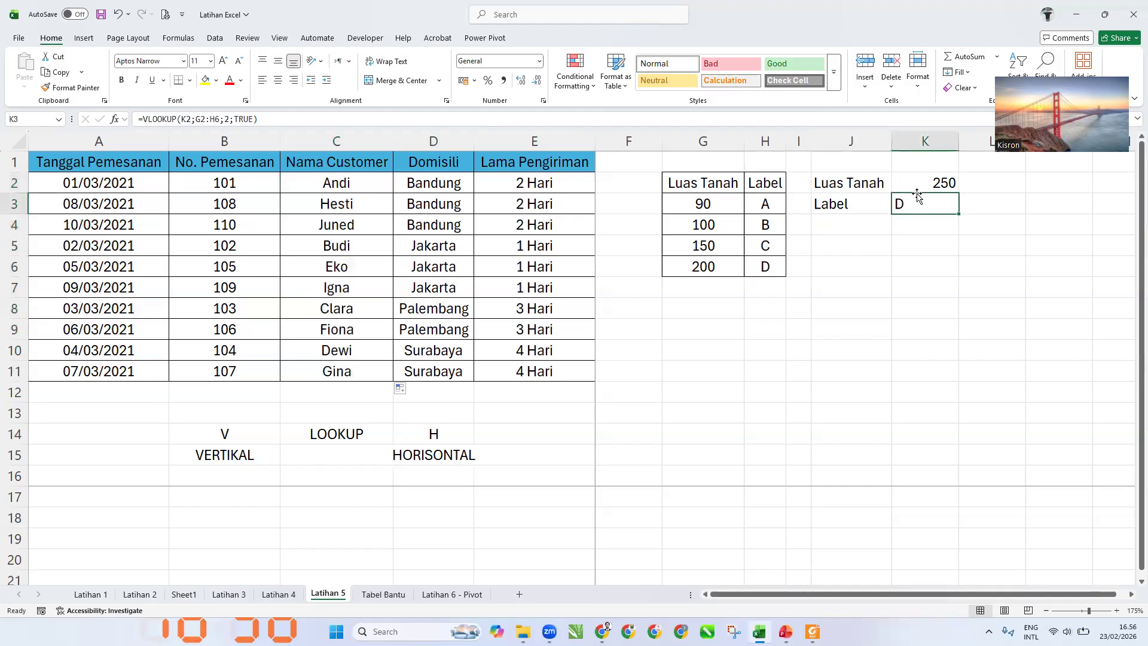
key("Delete")
key("Up")
key("Delete")
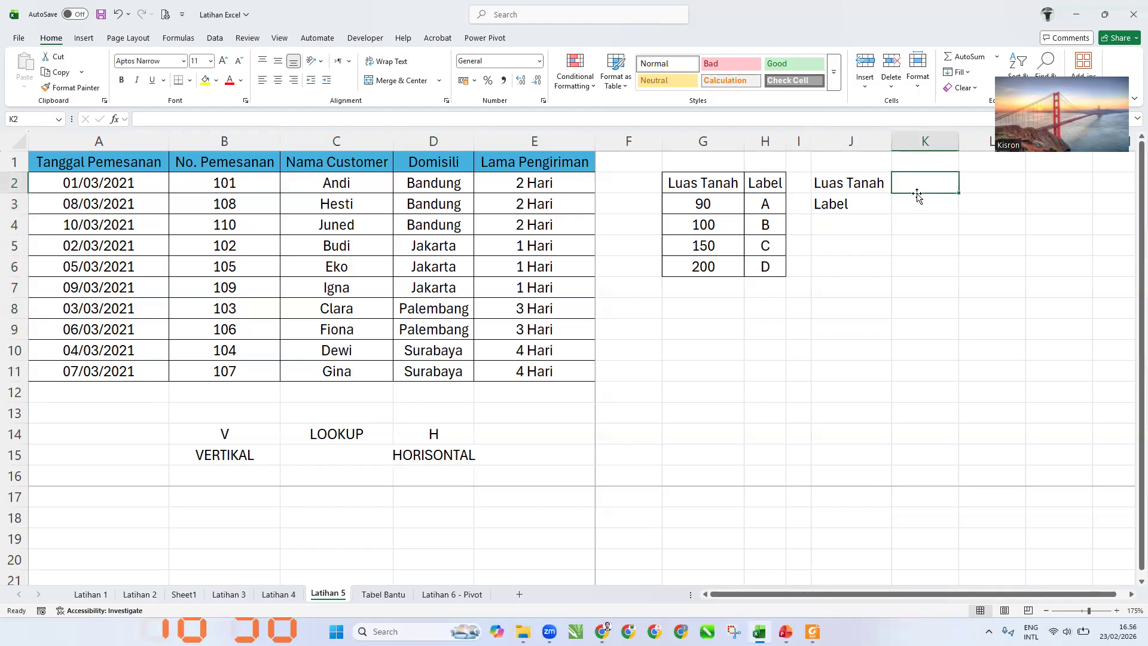
Change the Luas Tanah entries in G3:G5 to the ranges 90-99, 100-149 and 150-199
left_click(759, 316)
left_click(715, 196)
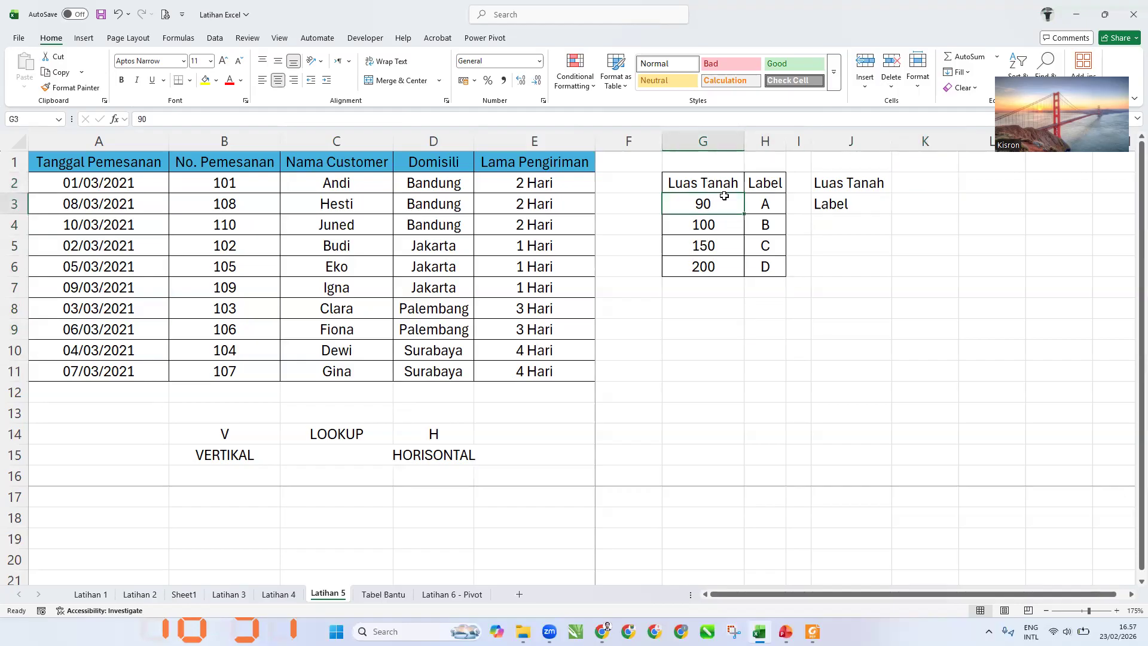
double_click(726, 203)
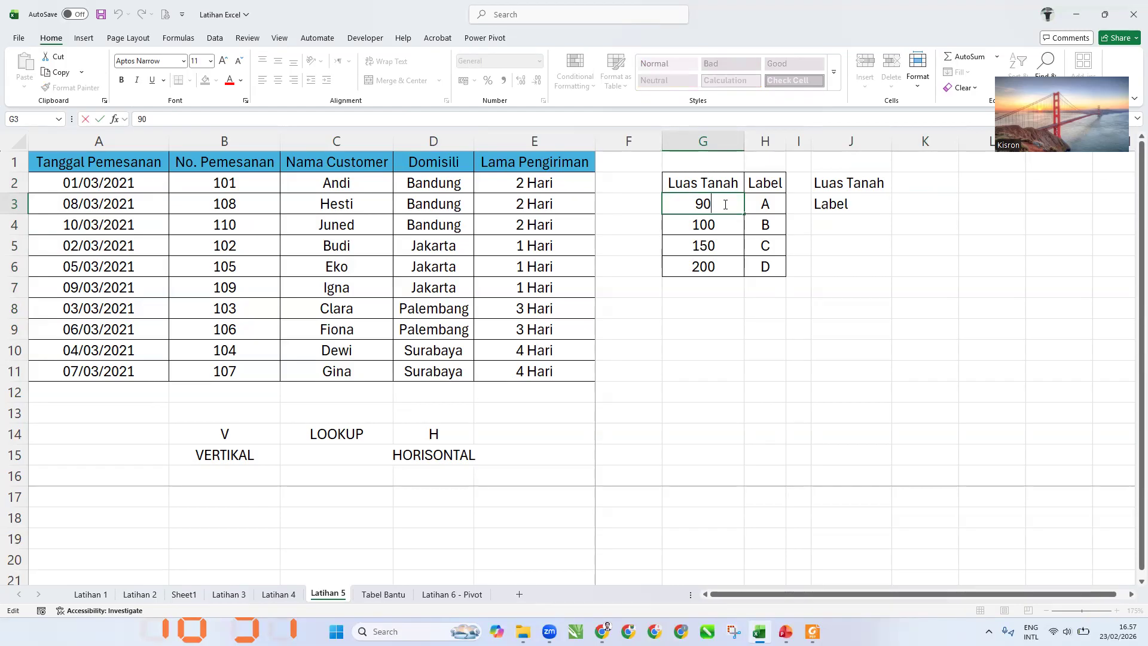
type("-99")
key("Return")
key("F2")
type("-149")
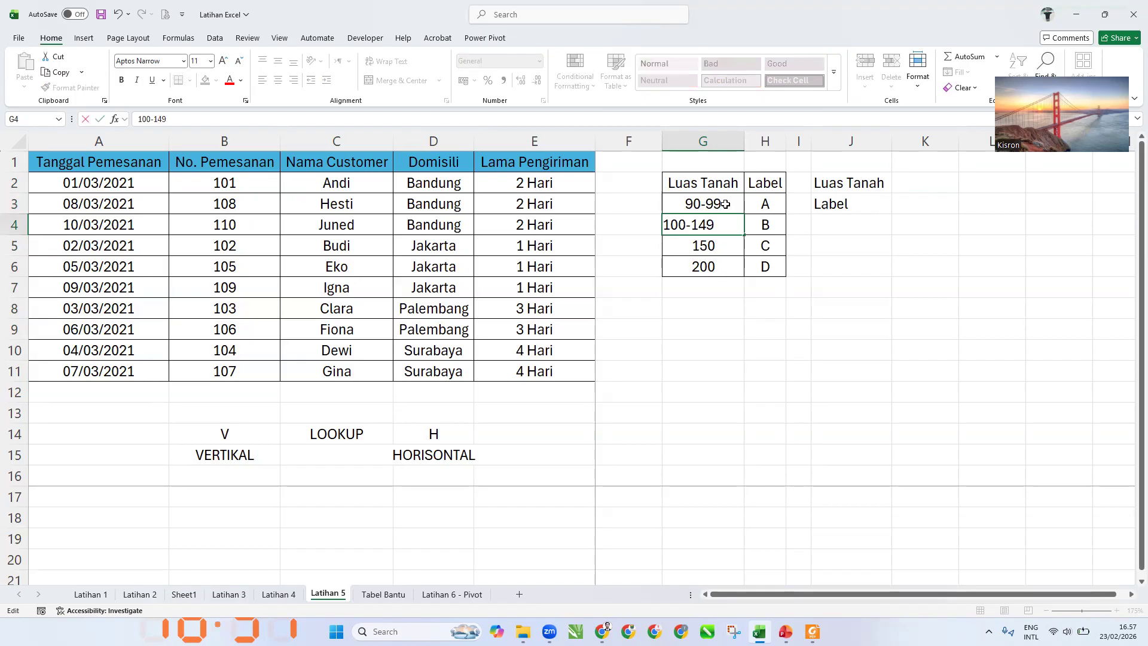
key("Return")
key("F2")
type("-")
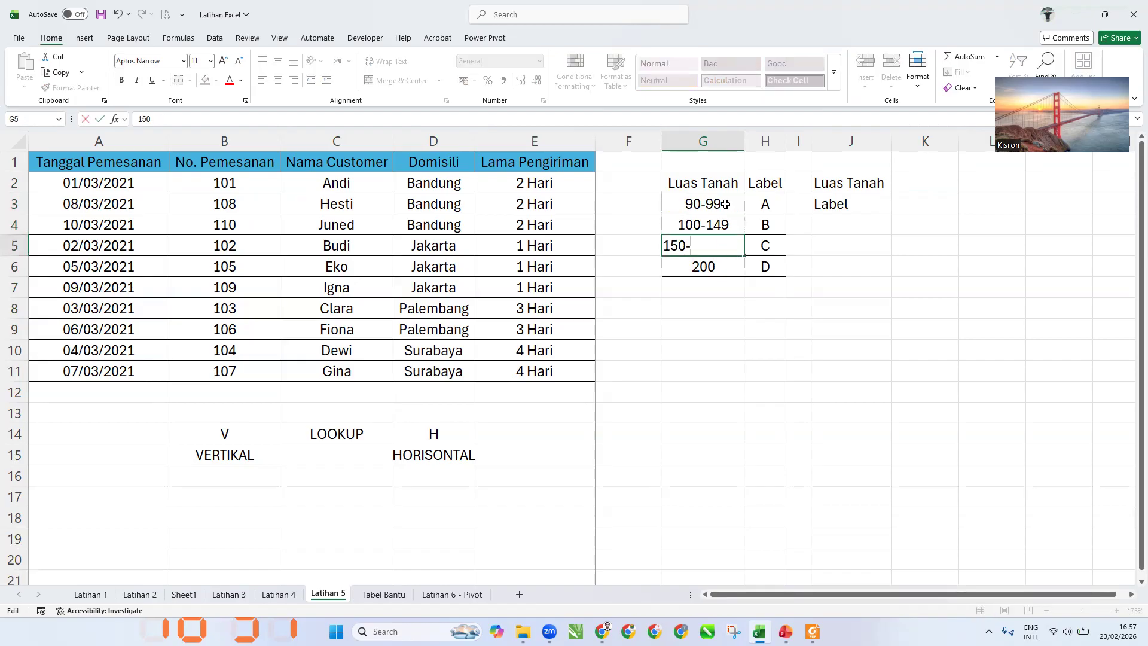
type("199")
key("Return")
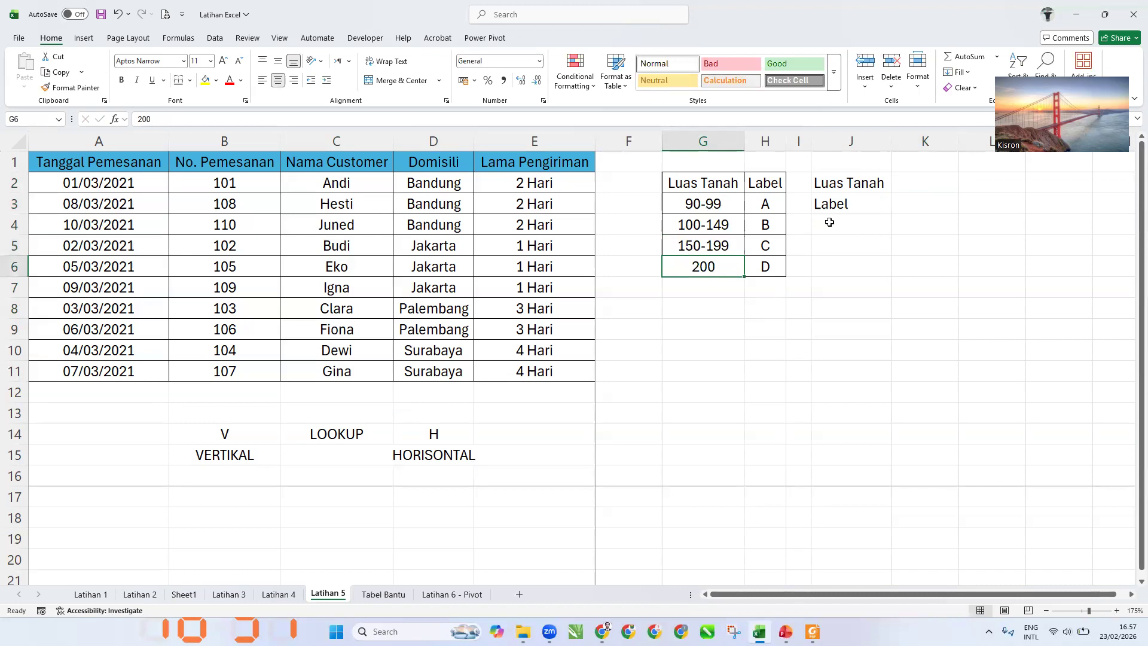
Enter 130 as the Luas Tanah value in K2
left_click(912, 186)
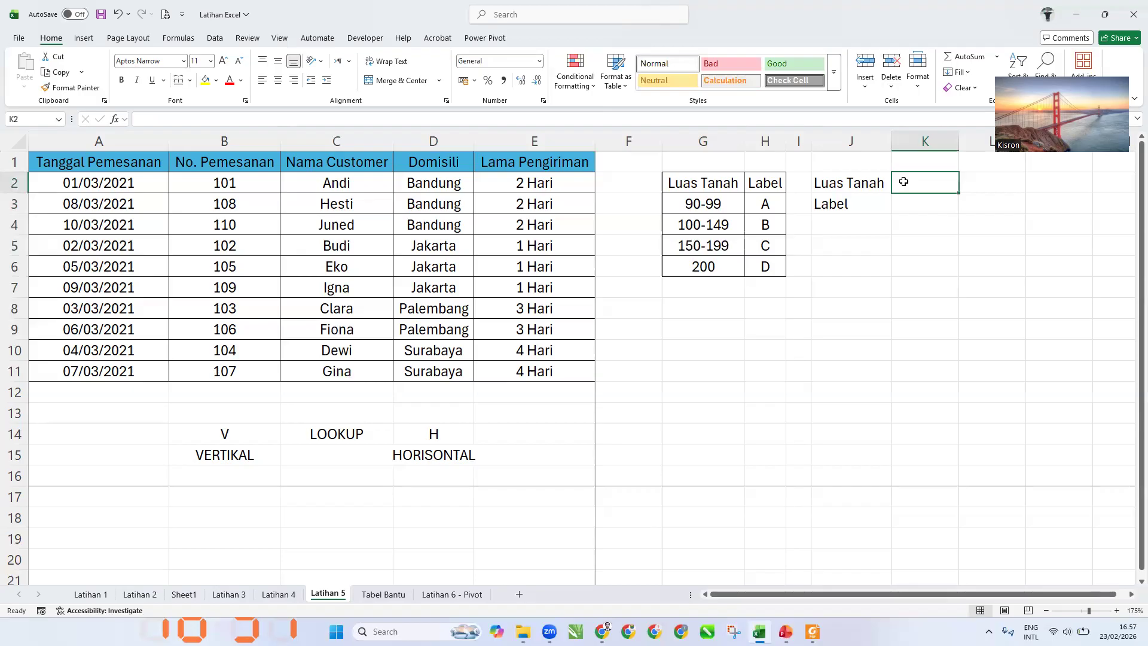
type("250")
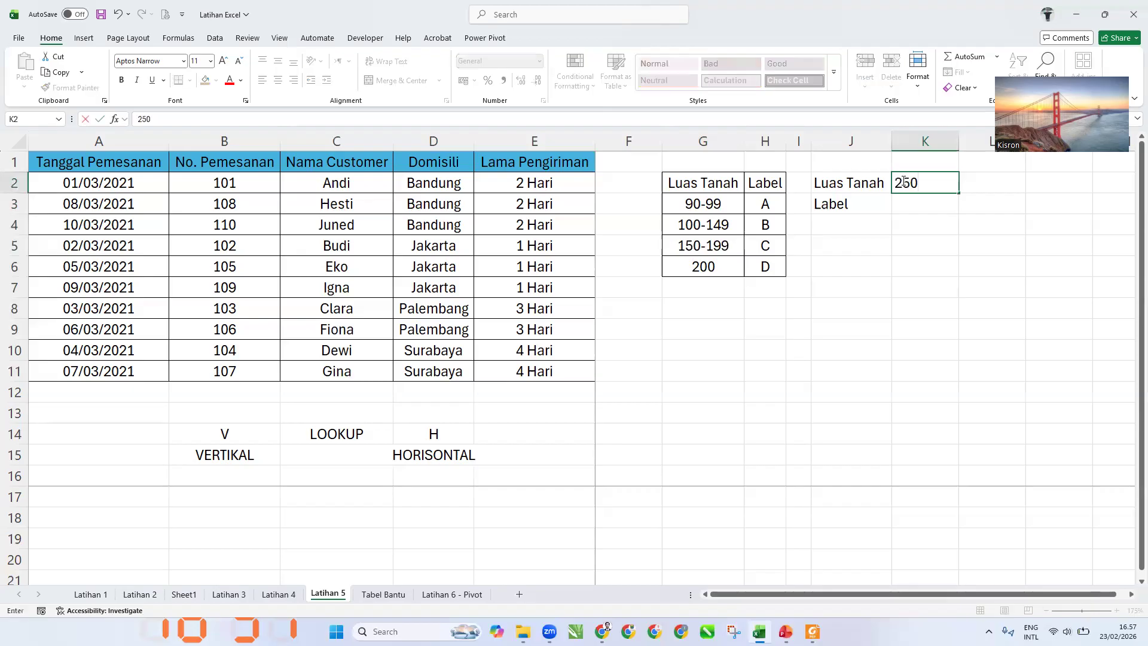
key("BackSpace")
key("BackSpace")
key("BackSpace")
type("130")
key("Return")
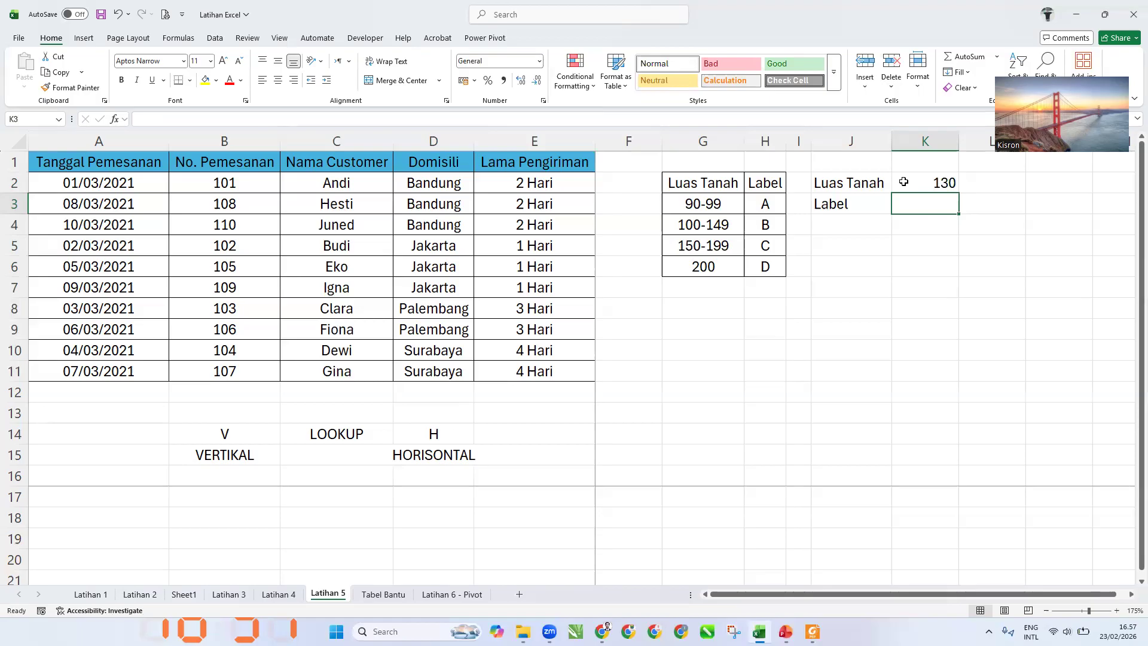
Examine the Luas Tanah and Label table in G2:H6 to see which label fits the area in K2
left_click_drag(710, 177, 779, 258)
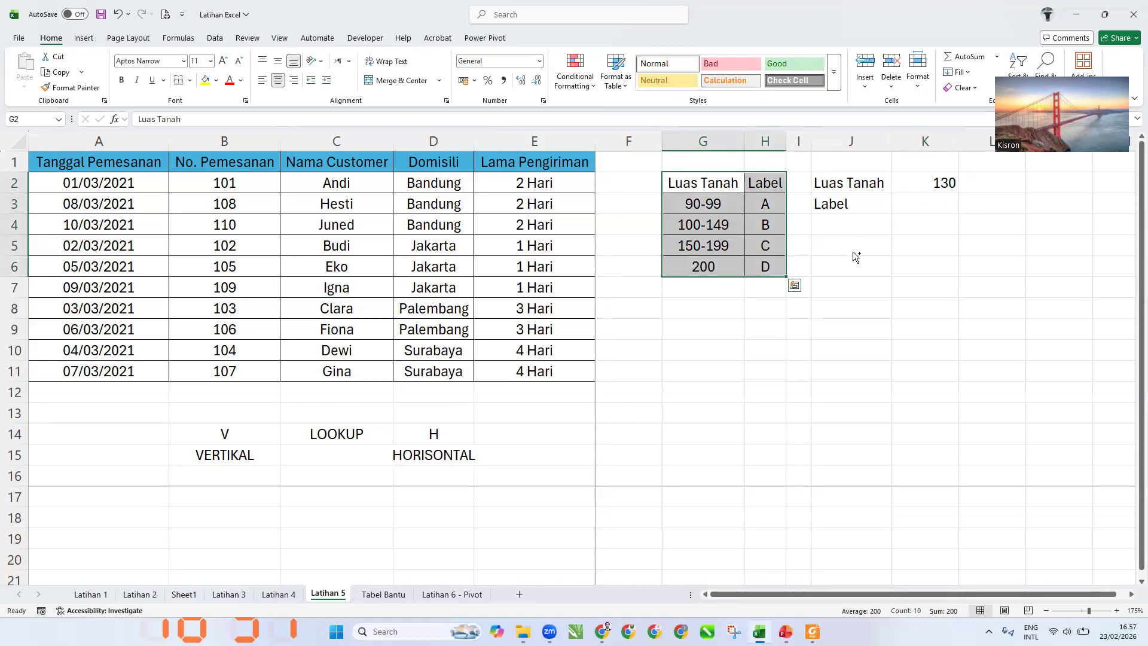
scroll(848, 250, "up", 6)
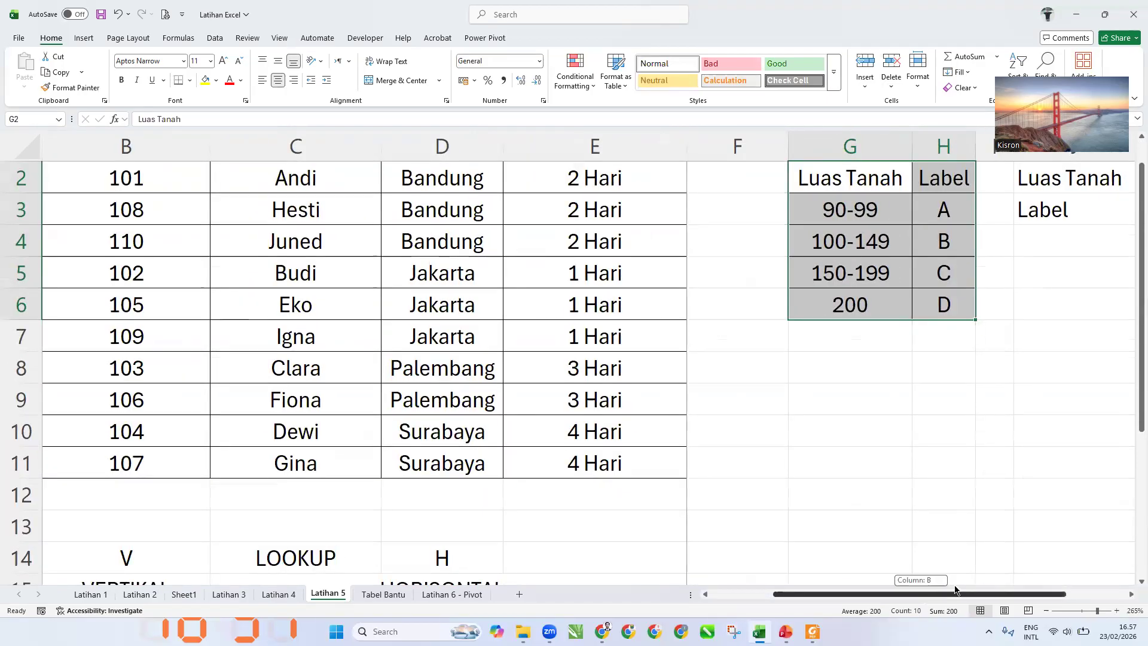
scroll(945, 292, "right", 3)
scroll(1010, 294, "up", 1)
scroll(1010, 293, "up", 9)
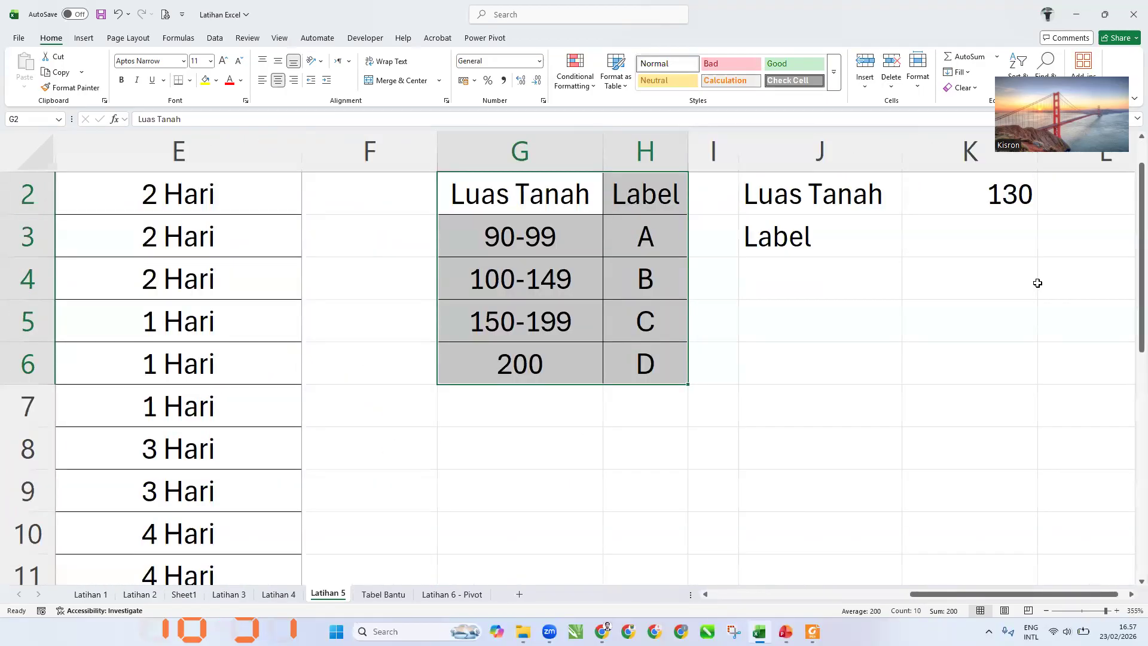
left_click_drag(1002, 595, 1040, 595)
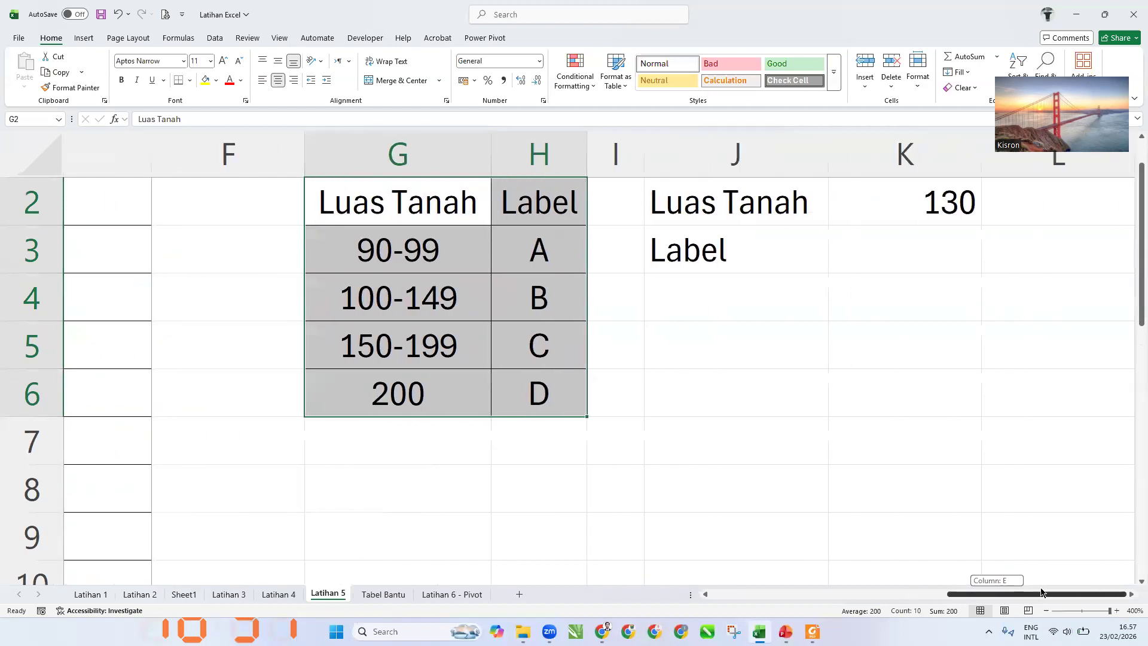
left_click(976, 341)
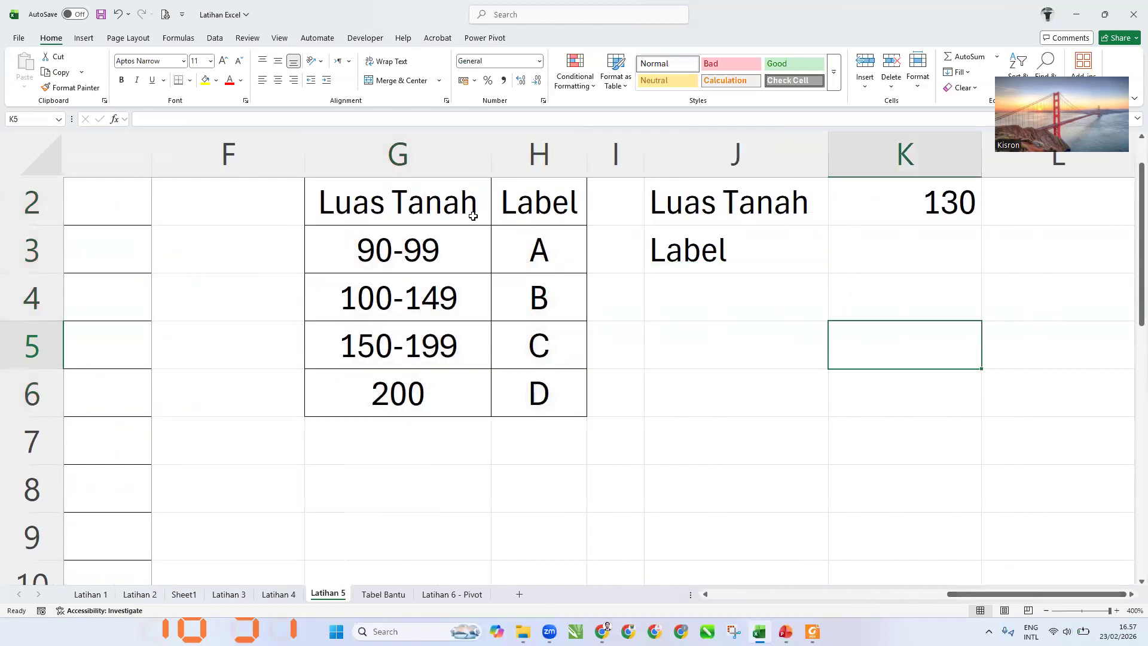
left_click(883, 197)
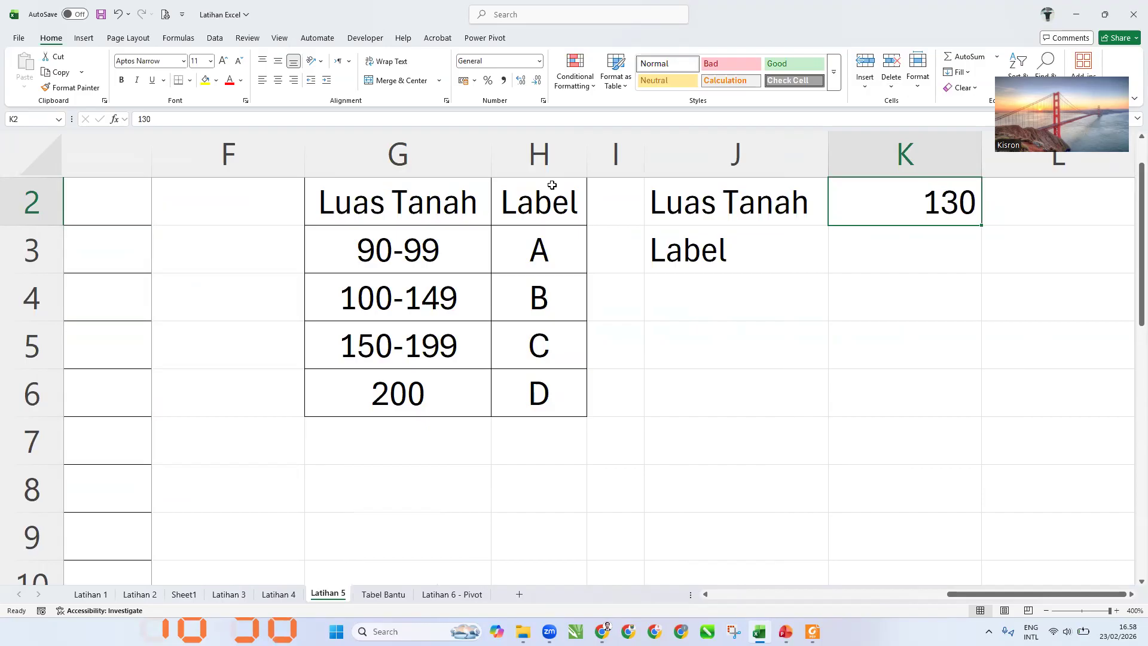
left_click(541, 204)
left_click(544, 245)
left_click(925, 217)
left_click(578, 298)
left_click(869, 208)
left_click(881, 249)
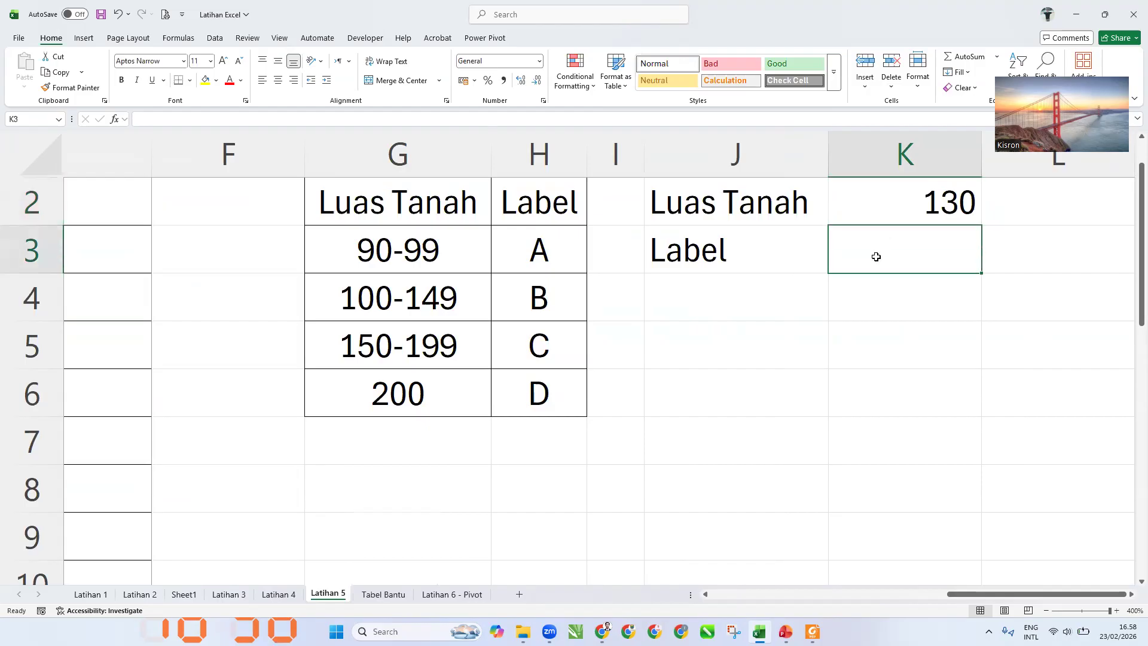
Remove the upper limits from the Luas Tanah entries in G3:G5, leaving 90, 100 and 150
double_click(446, 257)
key("BackSpace")
key("BackSpace")
key("BackSpace")
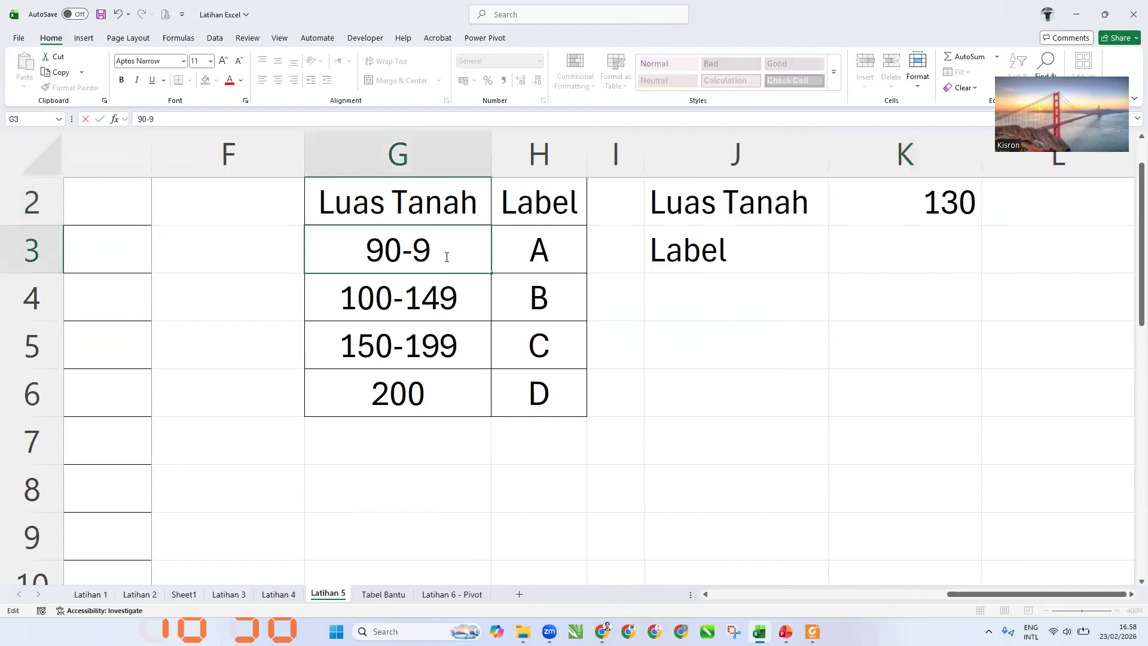
key("Return")
key("F2")
key("BackSpace")
key("BackSpace")
key("BackSpace")
key("BackSpace")
key("Return")
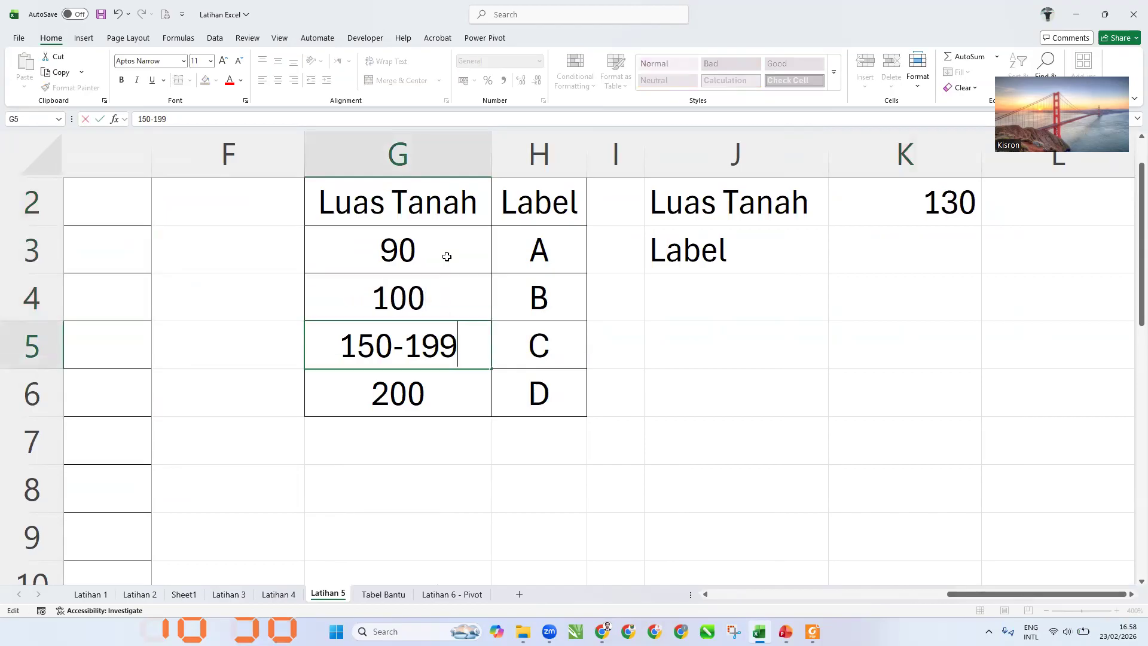
key("F2")
key("BackSpace")
key("BackSpace")
key("BackSpace")
key("BackSpace")
key("Return")
Start a VLOOKUP in K3 with K2 as the lookup value, G2:H6 as the table and column index 2
key("Up")
key("Right")
key("Right")
key("Right")
key("Up")
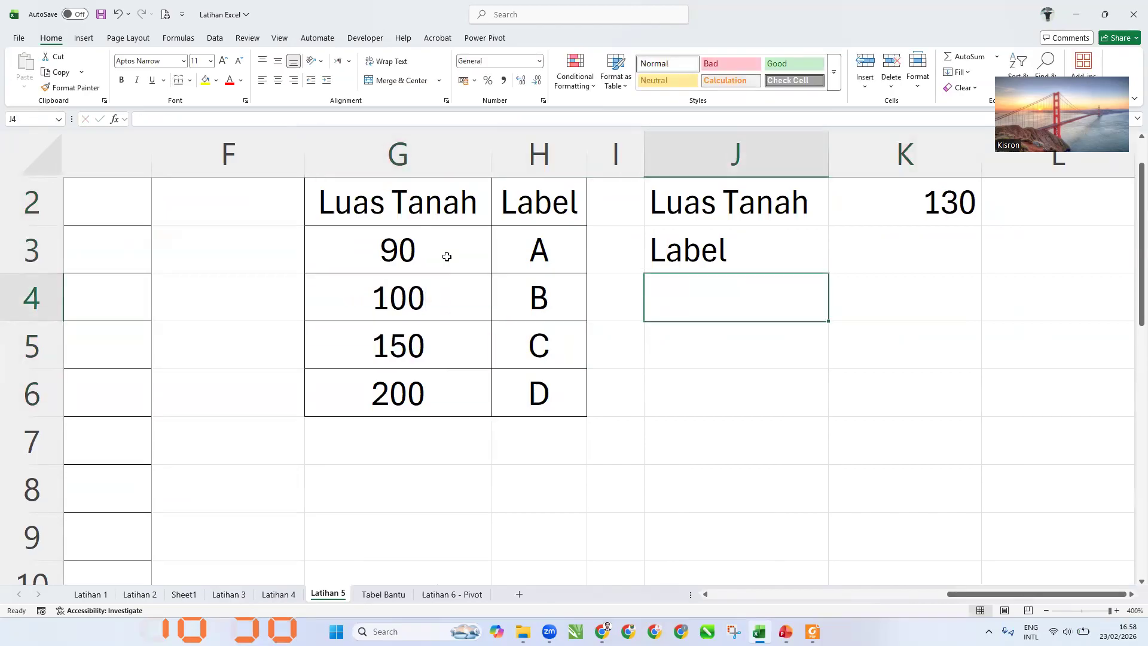
key("Right")
key("Up")
type("=VLOOKUP(")
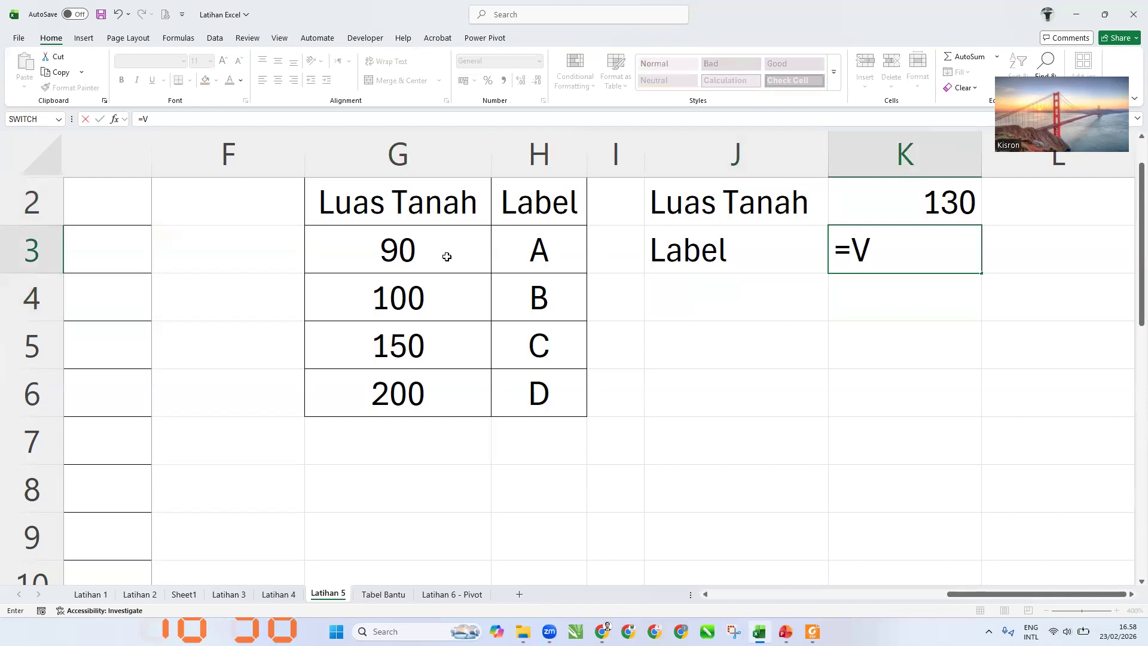
key("Up")
type(";")
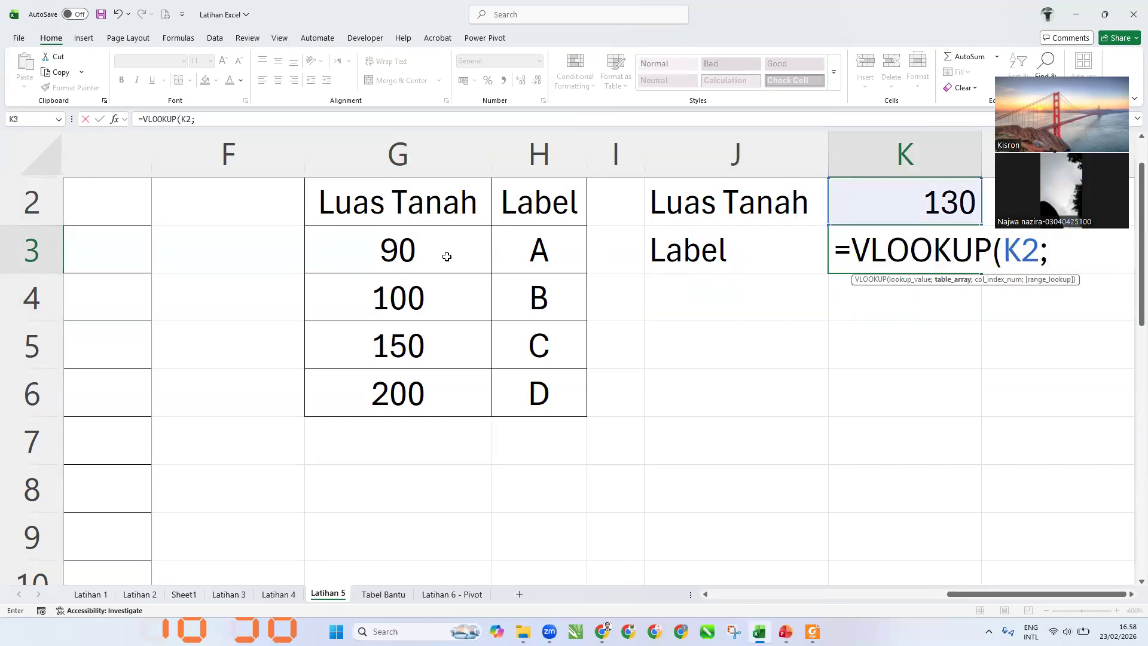
left_click(394, 202)
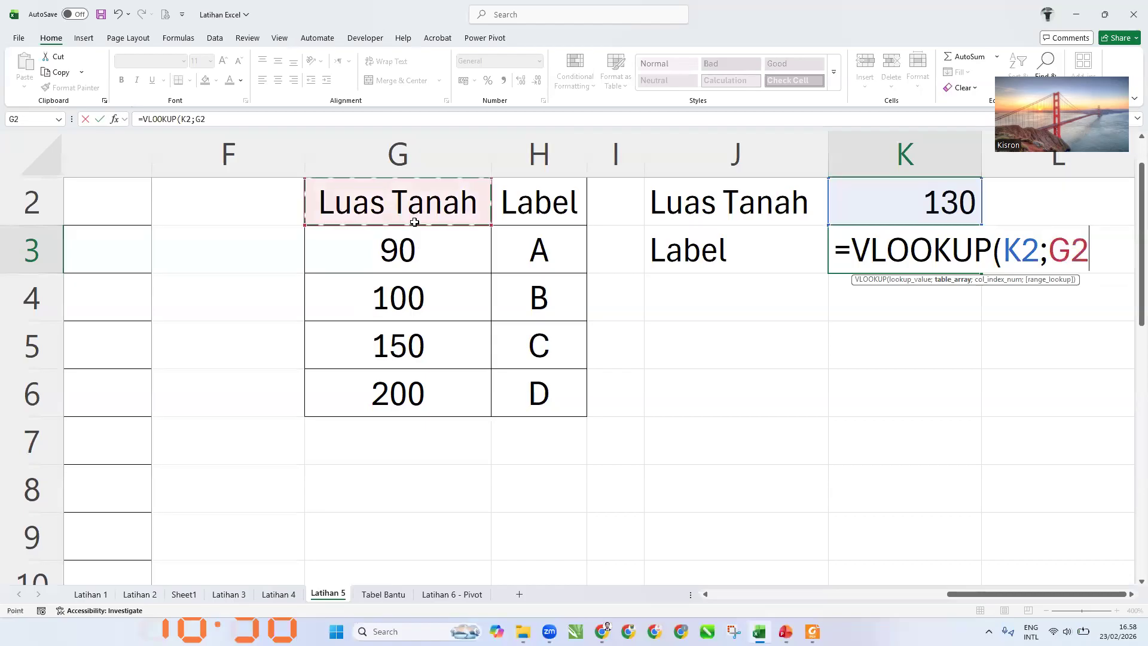
left_click(533, 385, "shift")
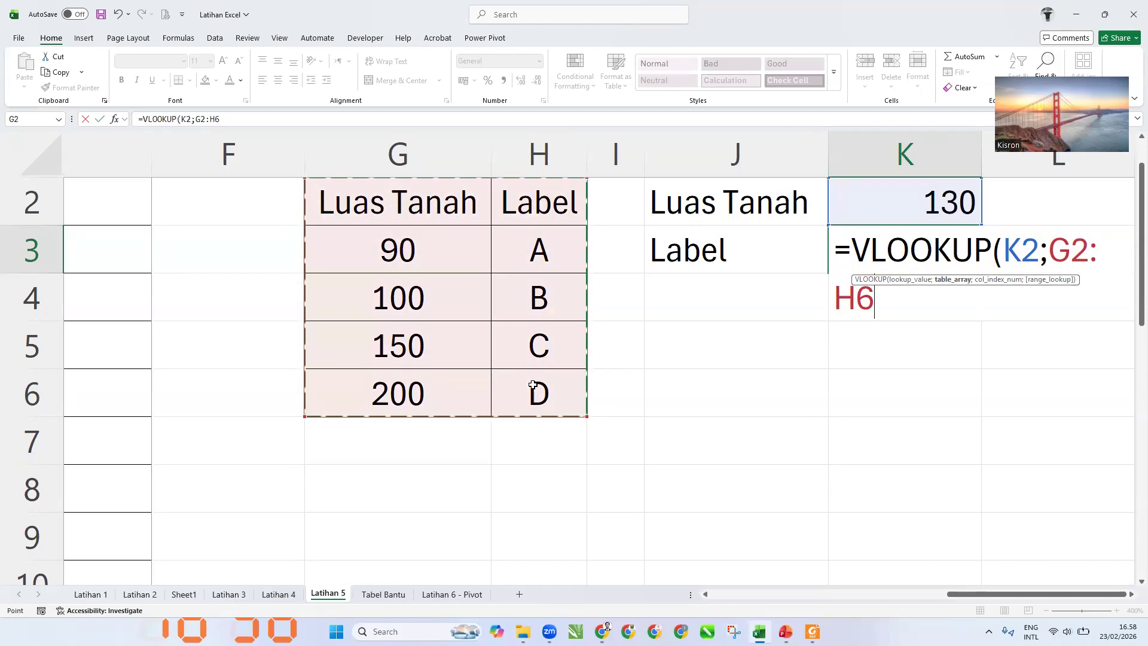
type(";2;")
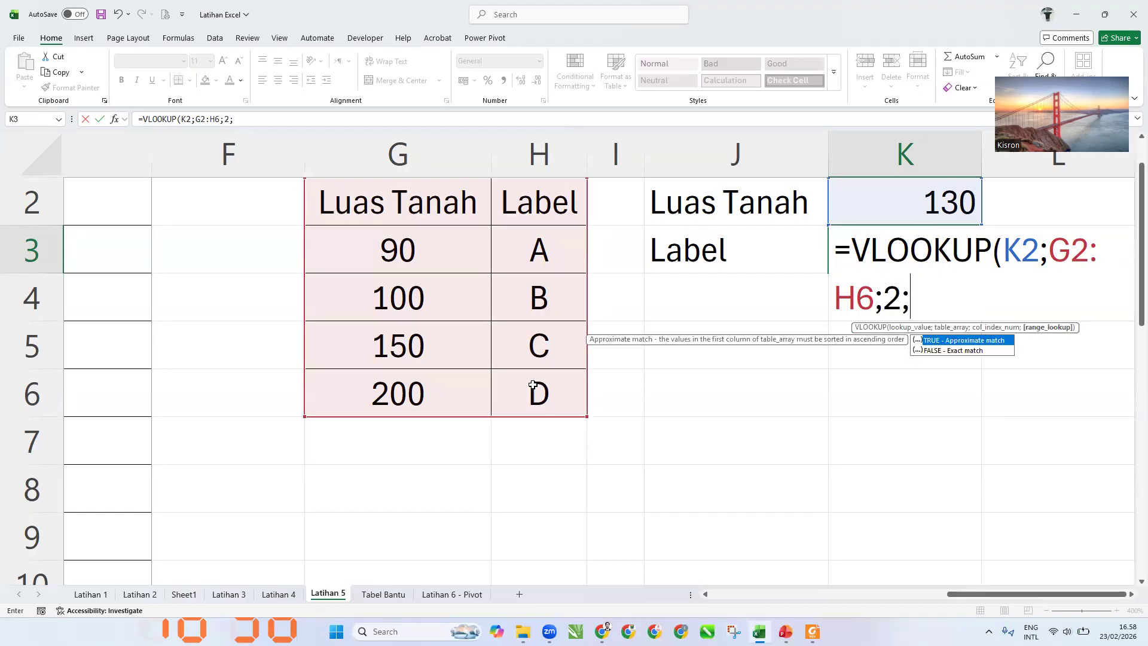
Finish the VLOOKUP in K3 with the approximate match option TRUE
key("Tab")
key("BackSpace")
key("BackSpace")
key("BackSpace")
key("BackSpace")
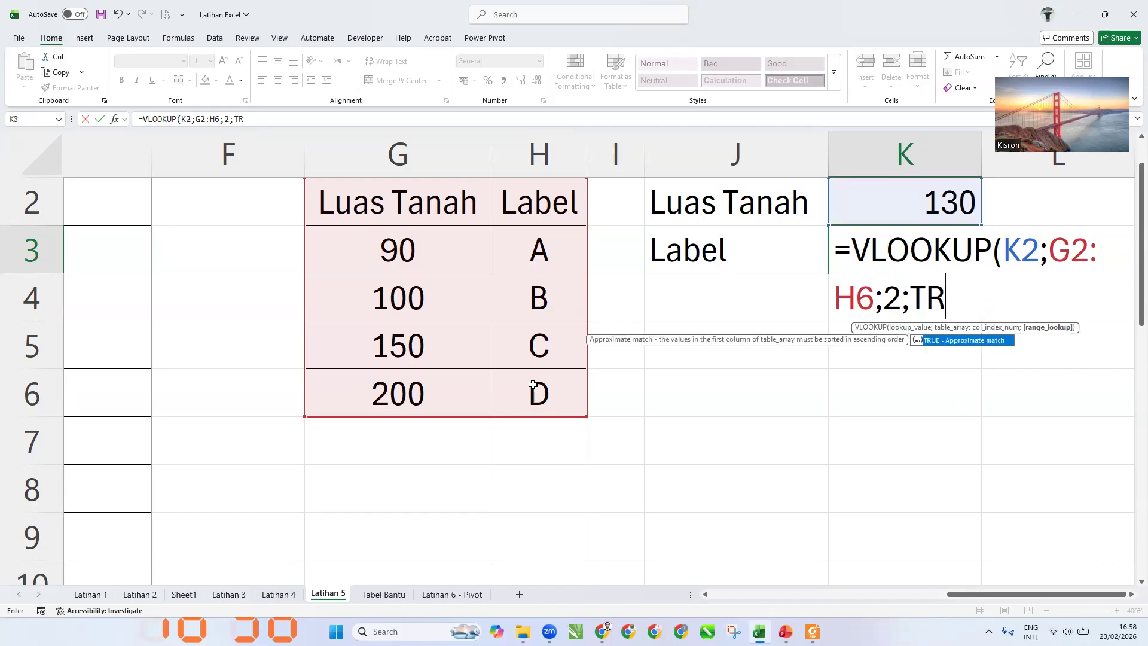
type("1")
key("BackSpace")
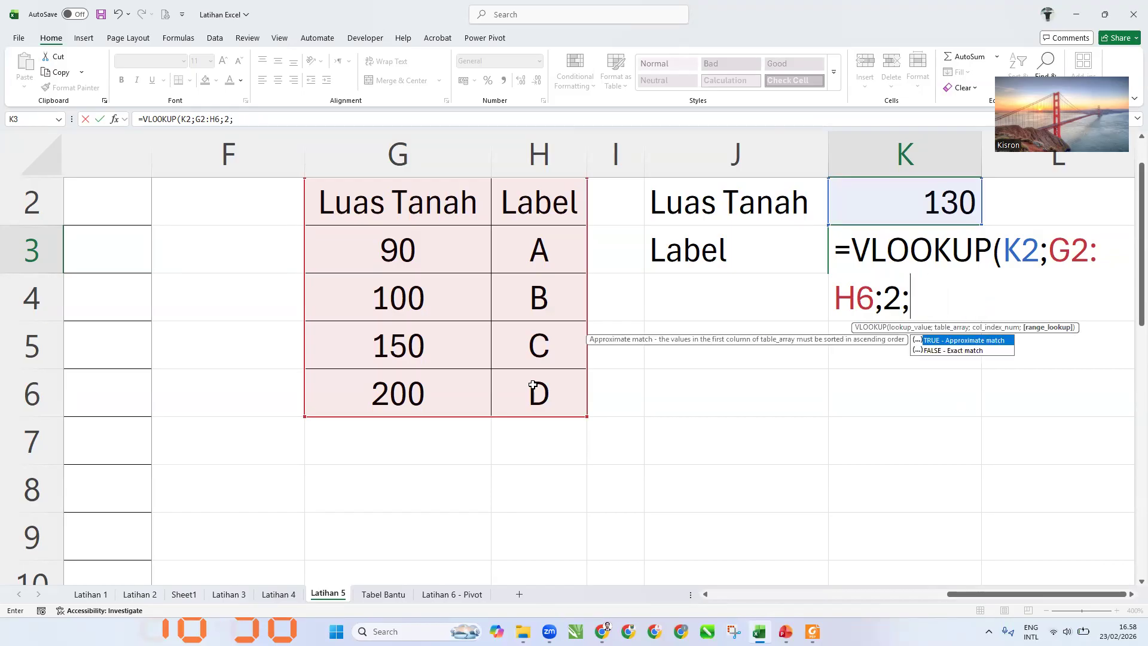
key("Tab")
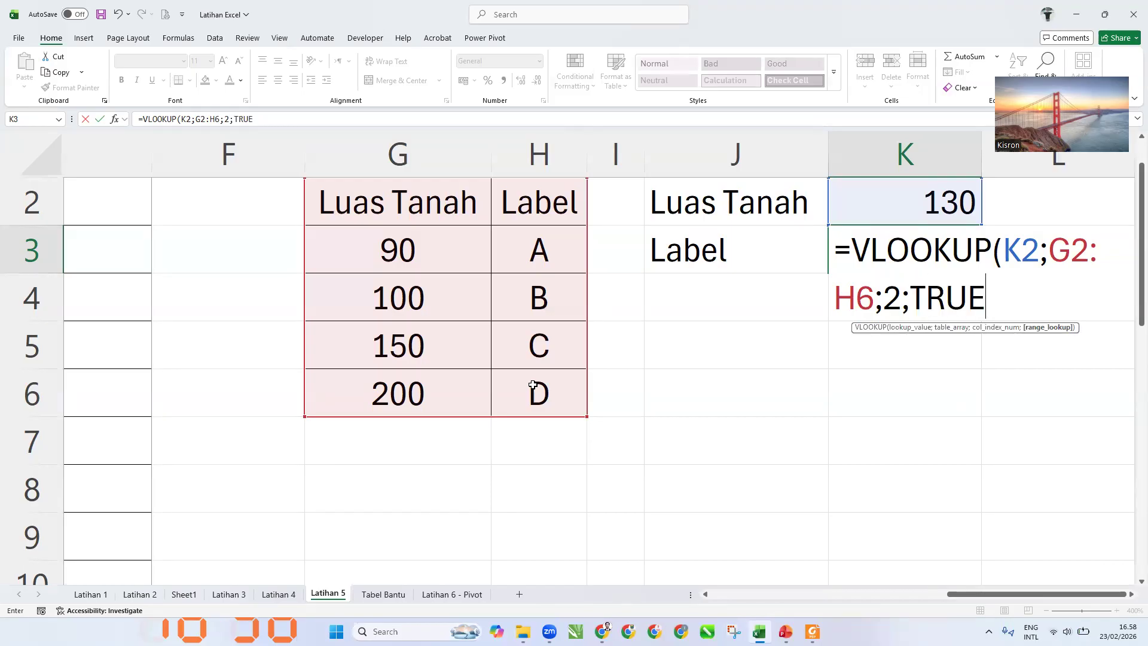
key("Return")
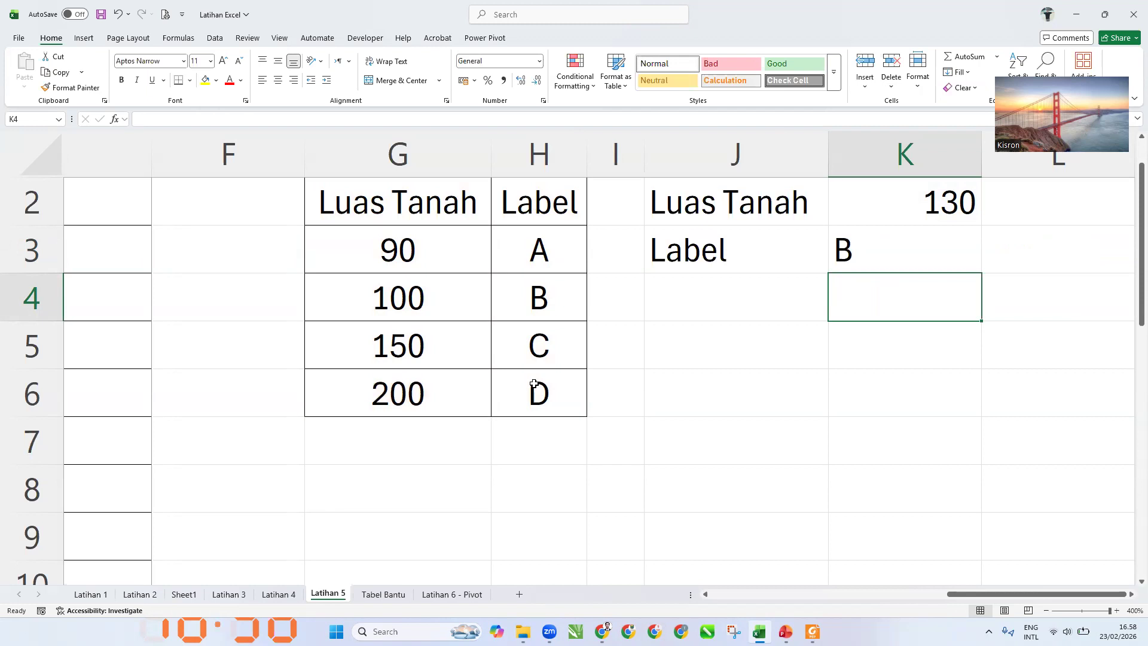
Test the K3 lookup by setting the Luas Tanah value in K2 to 140 and then 149
left_click(869, 198)
type("140")
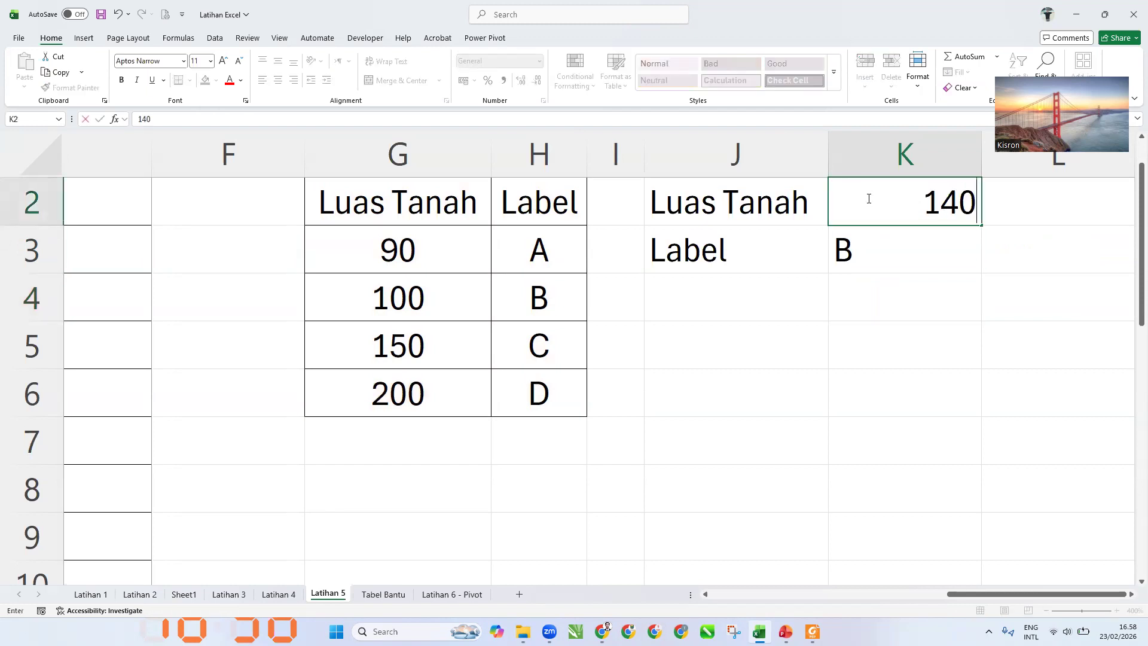
key("Return")
left_click(869, 197)
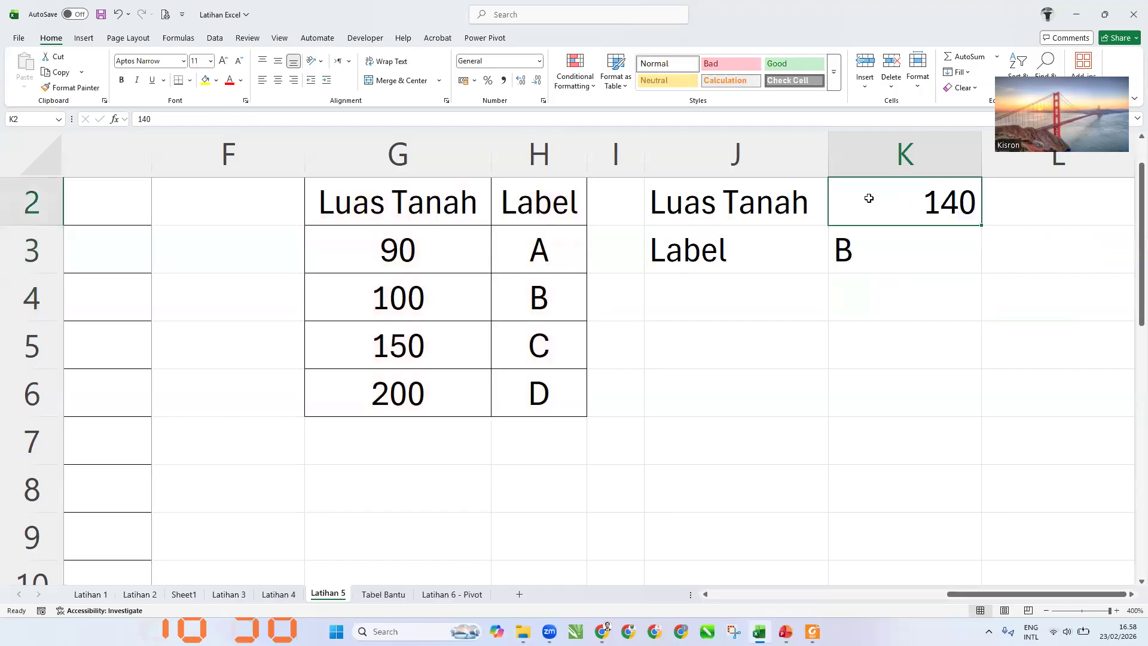
type("149")
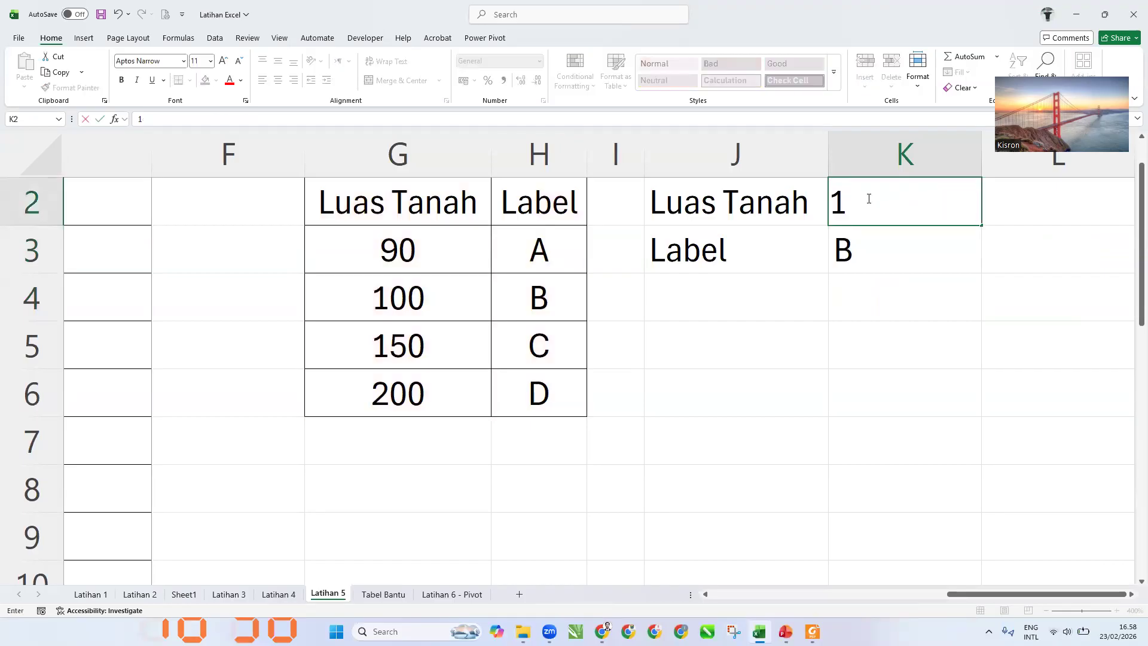
key("Return")
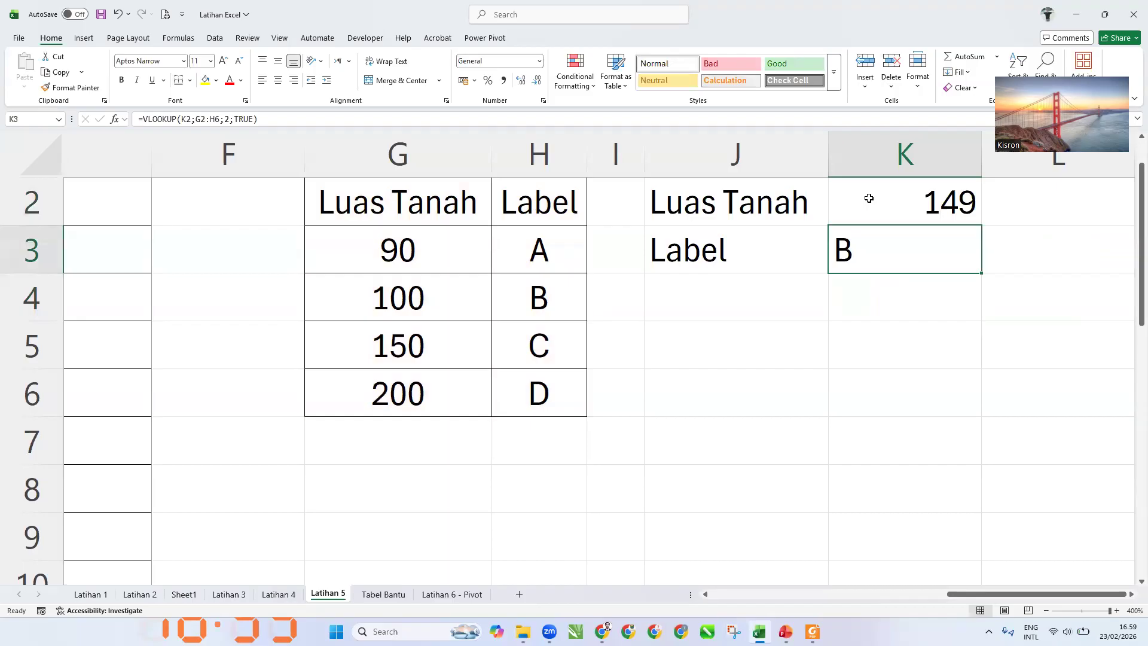
Try Luas Tanah values of 160 and then 170 in K2 to check the label lookup
left_click(869, 198)
type("15")
key("BackSpace")
type("60")
key("Return")
left_click(869, 198)
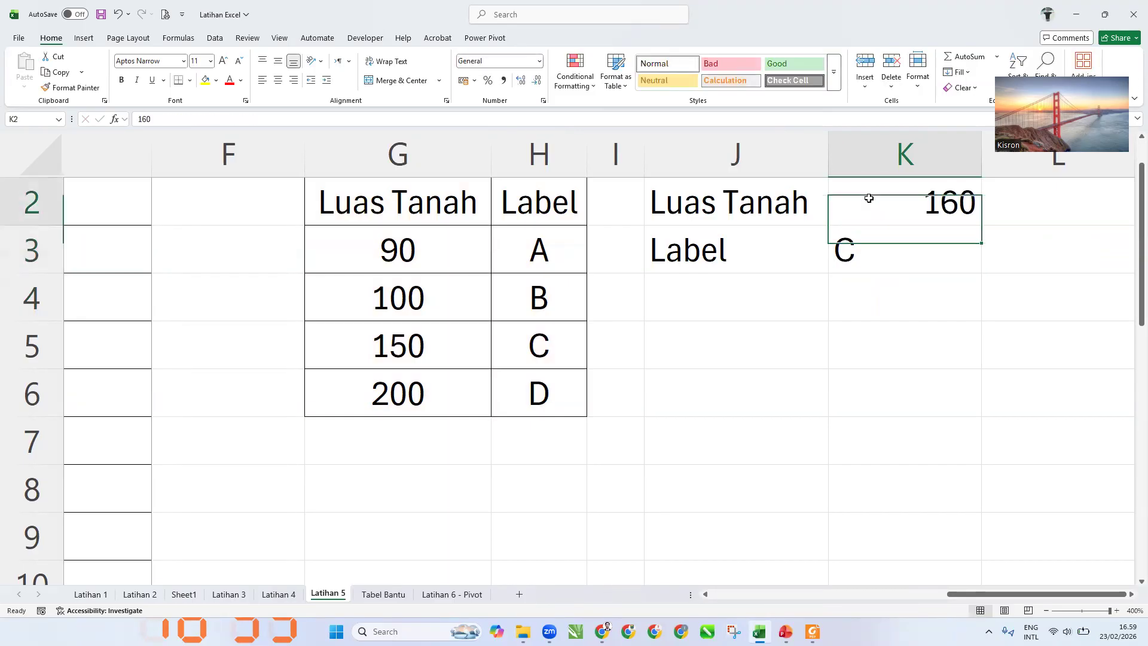
type("170")
key("Return")
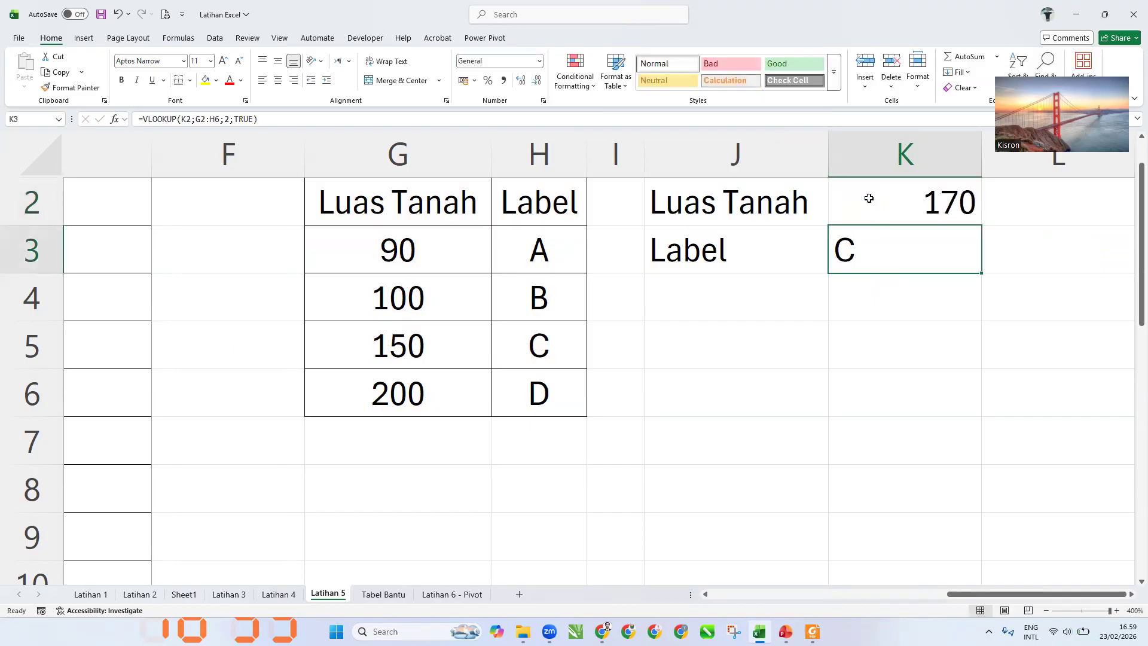
Check the label lookup with Luas Tanah values of 180 and then 190 in K2
type("180")
key("Return")
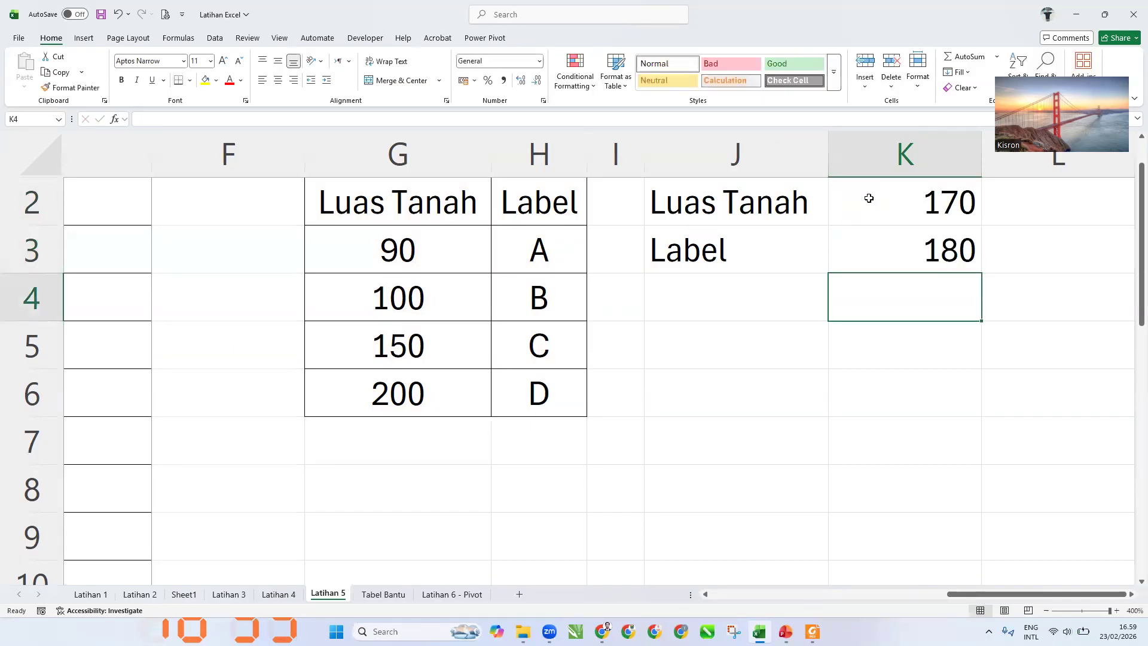
key("Up")
type("180")
key("Return")
left_click(869, 198)
type("190")
key("Return")
Test the 200 boundary by setting K2 to 200 and then to 199
left_click(869, 198)
type("200")
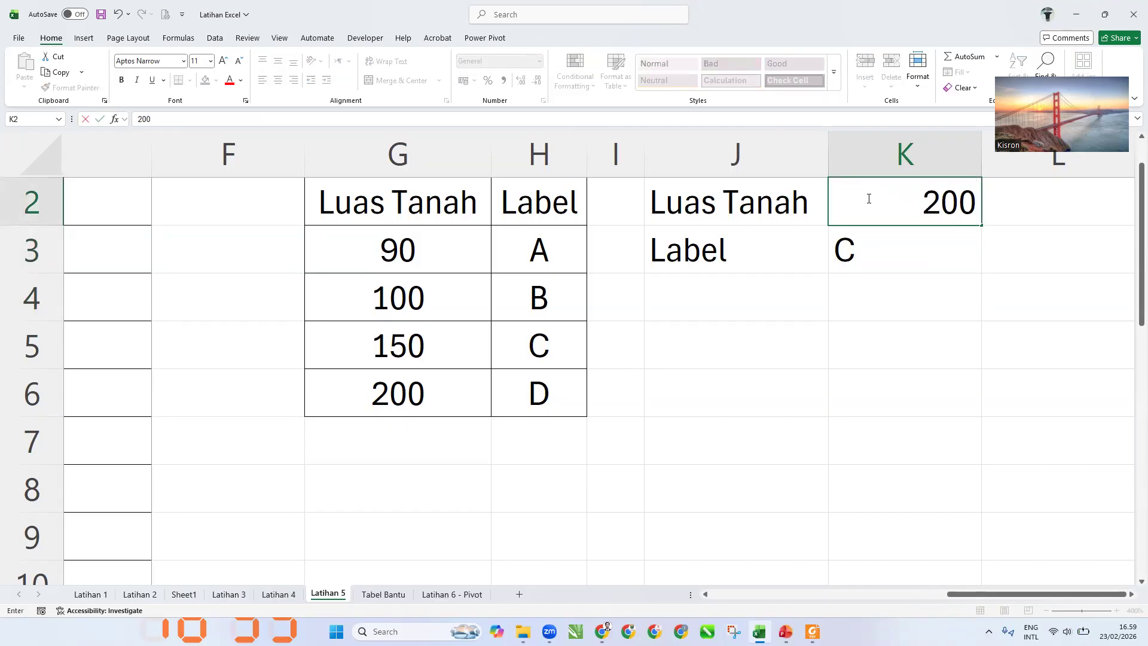
key("Return")
left_click(869, 198)
type("199")
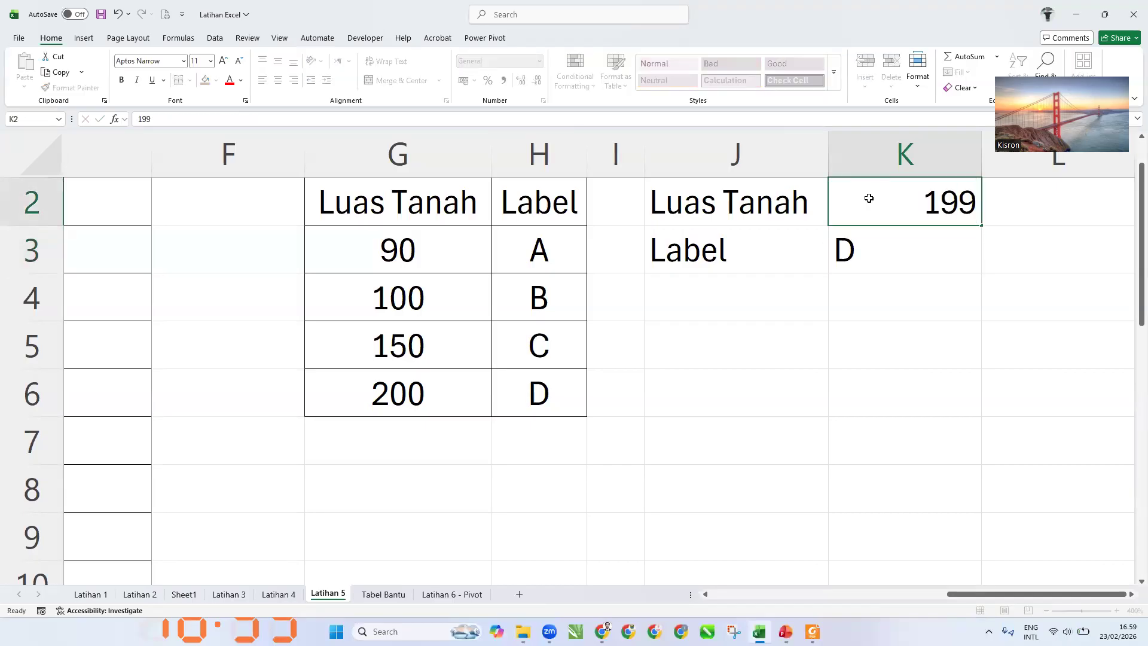
key("Return")
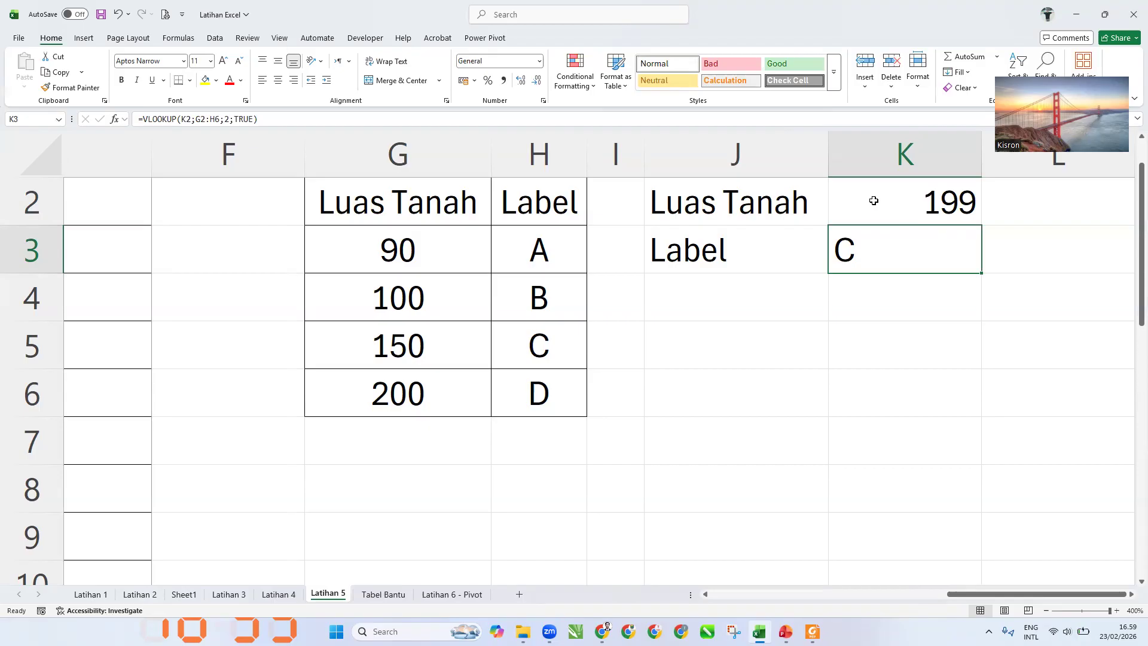
left_click(815, 295)
left_click(894, 294)
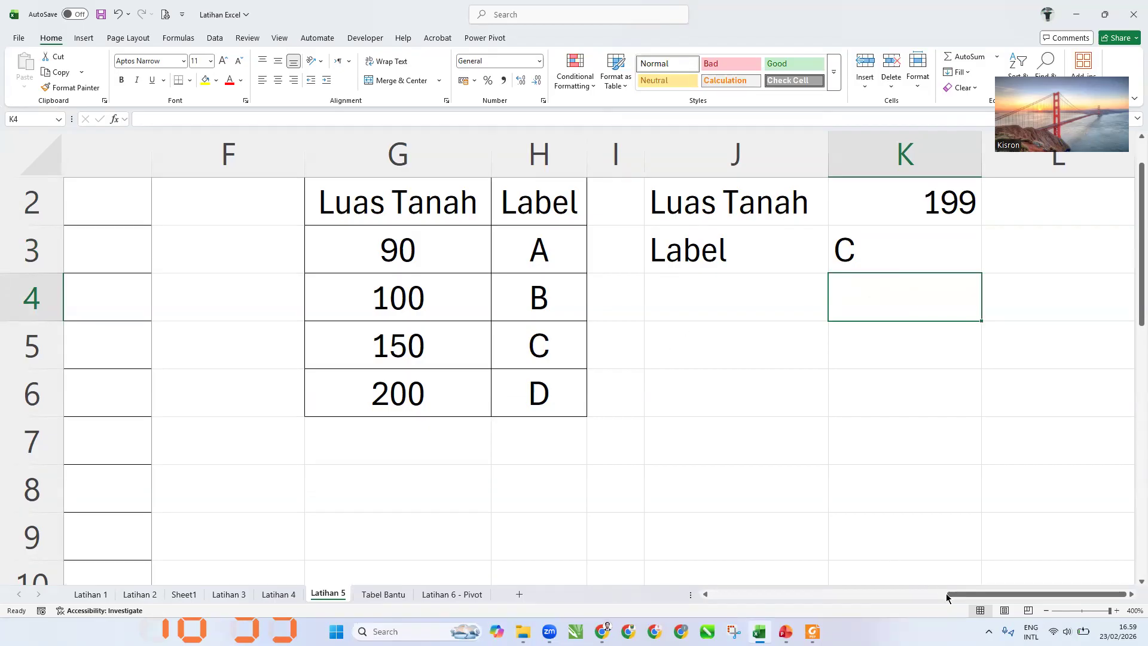
left_click_drag(949, 594, 718, 594)
scroll(540, 374, "down", 10, "ctrl")
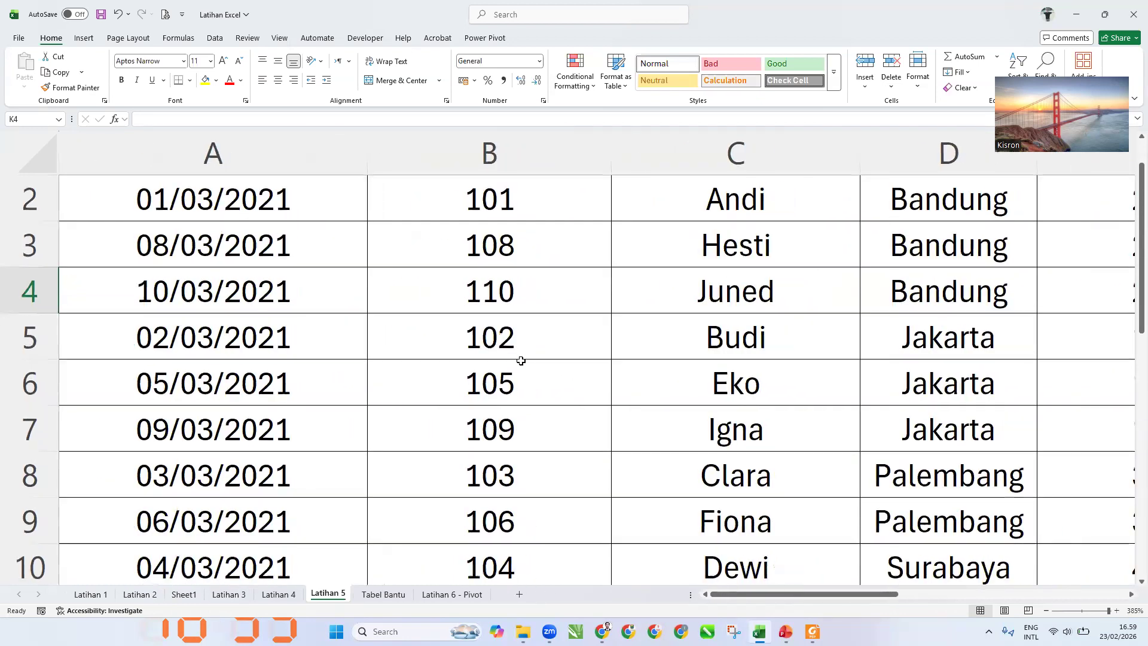
scroll(504, 348, "down", 3, "ctrl")
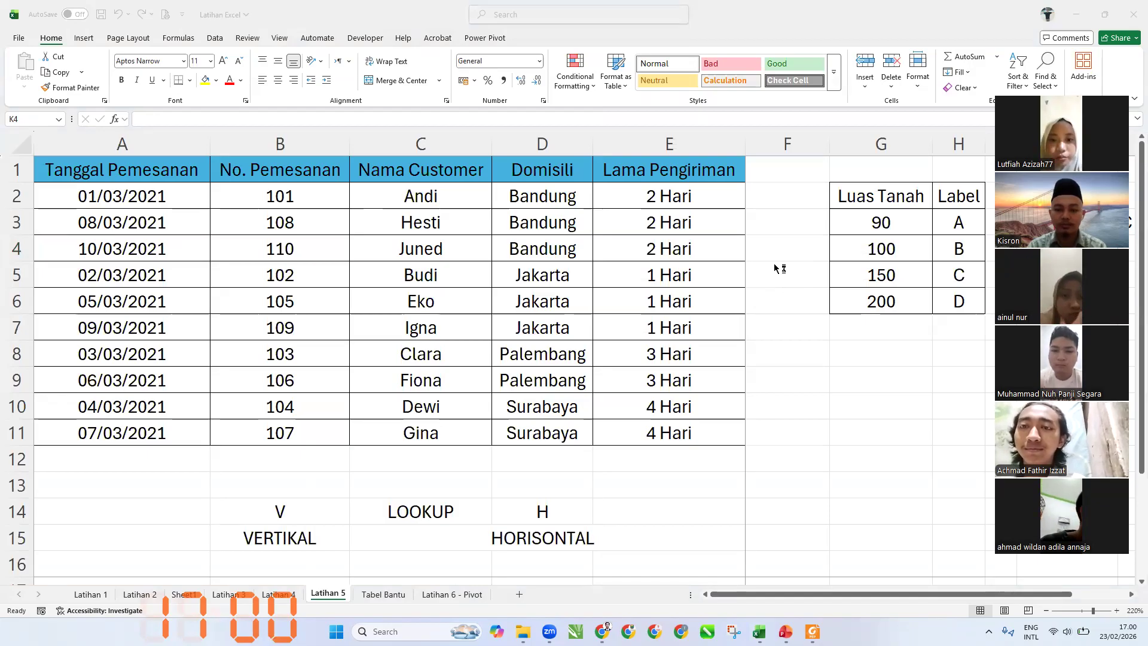
key("super+shift+s")
key("Escape")
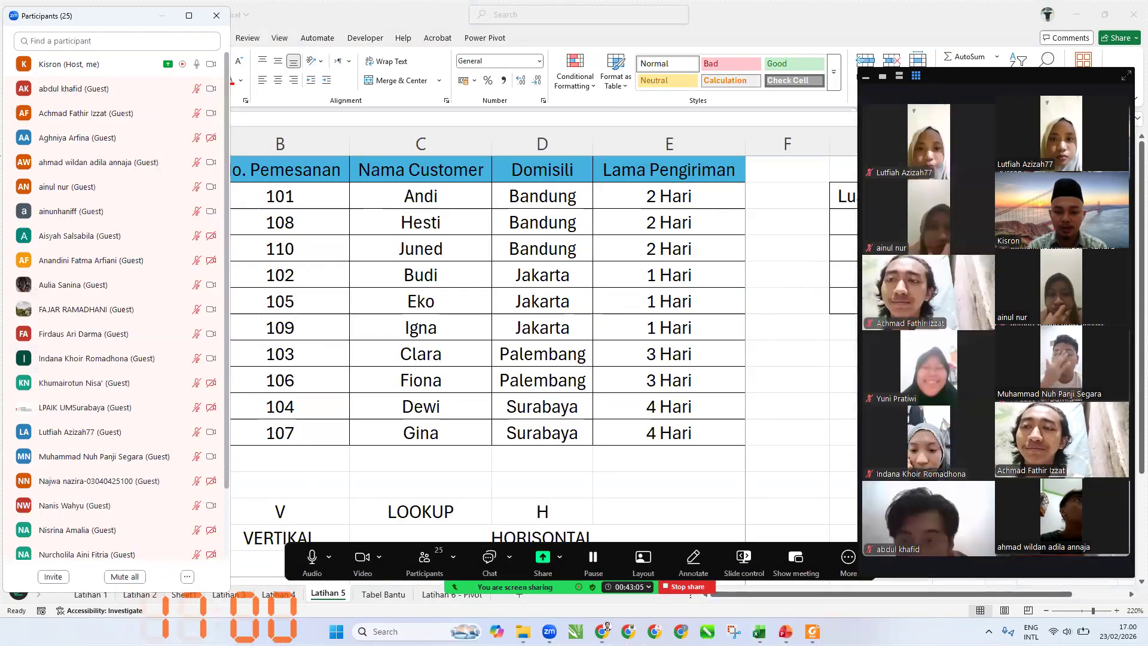
Switch to the OKM document in Foxit Reader and take screenshots of the screen on the XLOOKUP Function slide
left_click(812, 631)
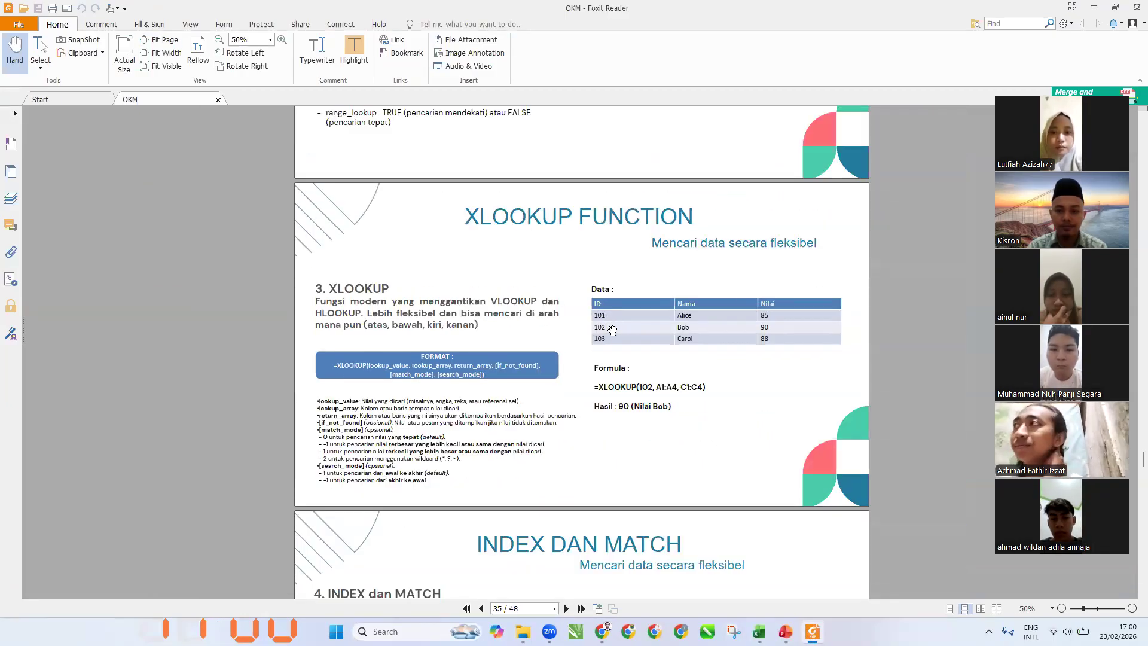
key("super+shift+s")
left_click_drag(873, 507, 1147, 645)
key("super+shift+s")
left_click_drag(1, 1, 268, 626)
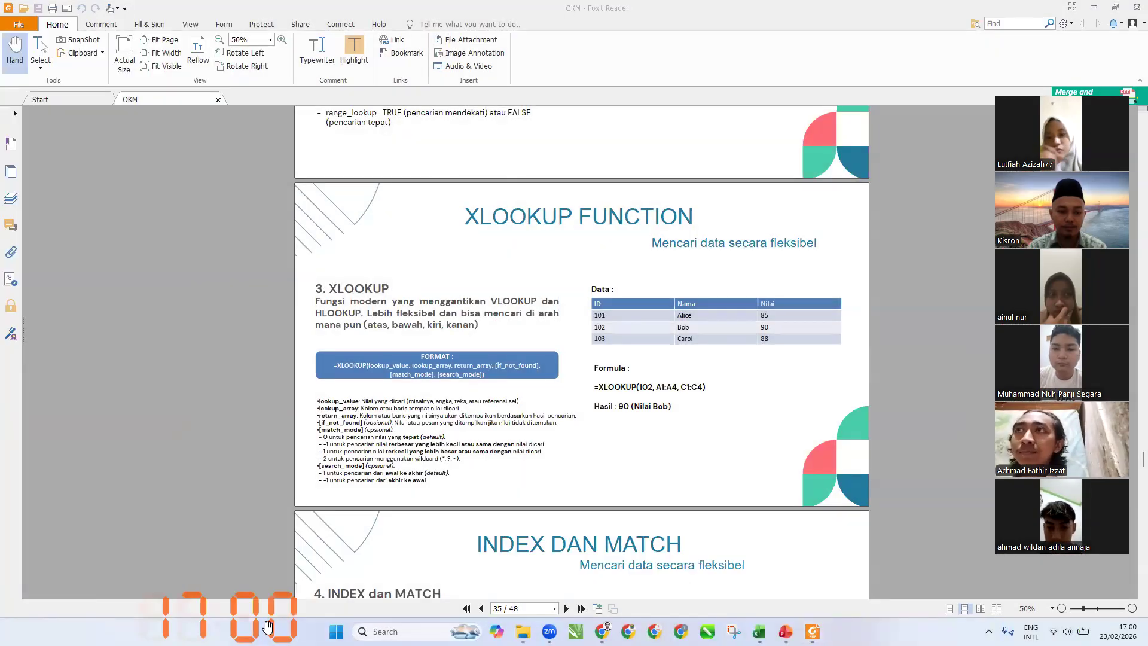
key("super+shift+s")
left_click_drag(1, 1, 1147, 645)
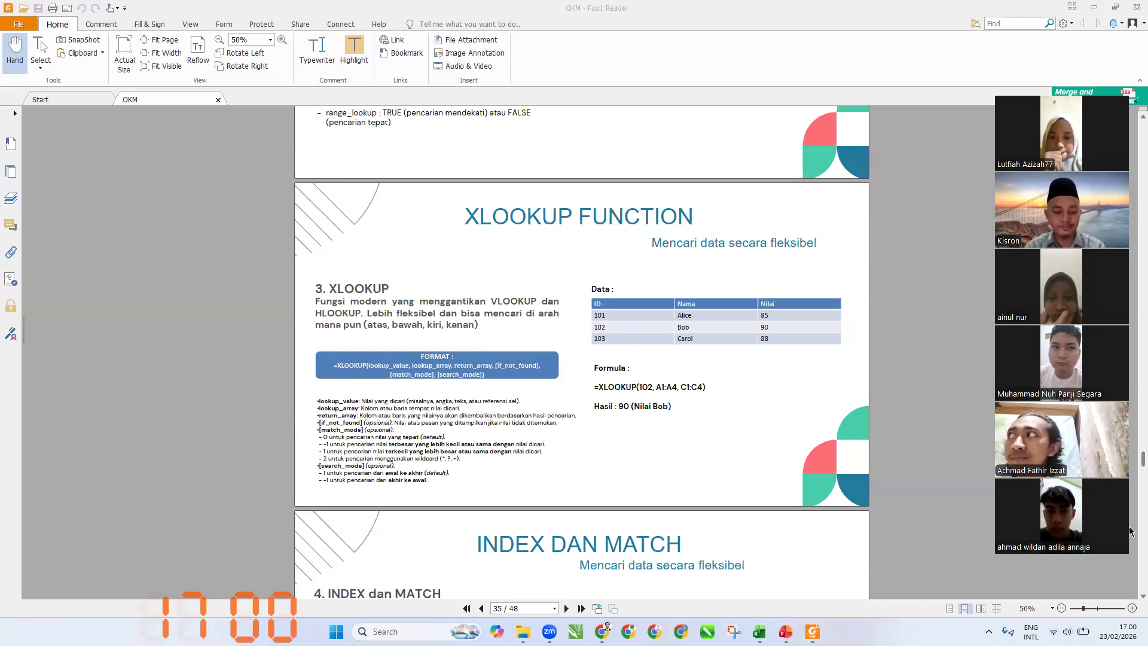
key("super+shift+s")
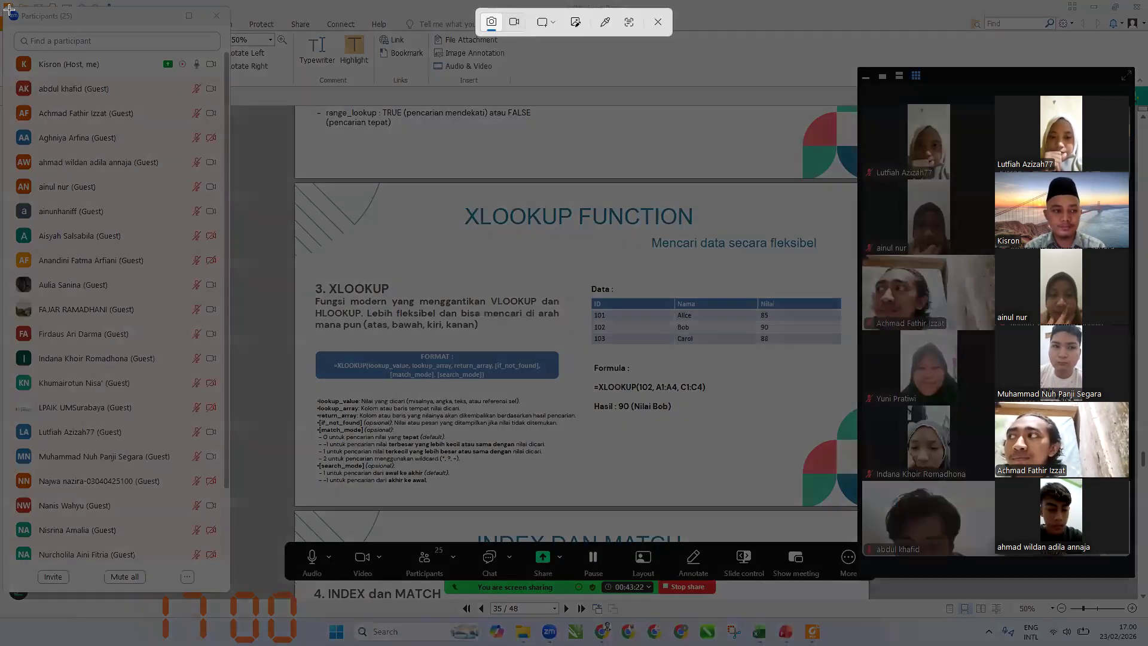
key("Escape")
Take a screenshot of the screen on the Simpan dan Cetak Dokumen slide
scroll(536, 307, "down", 15)
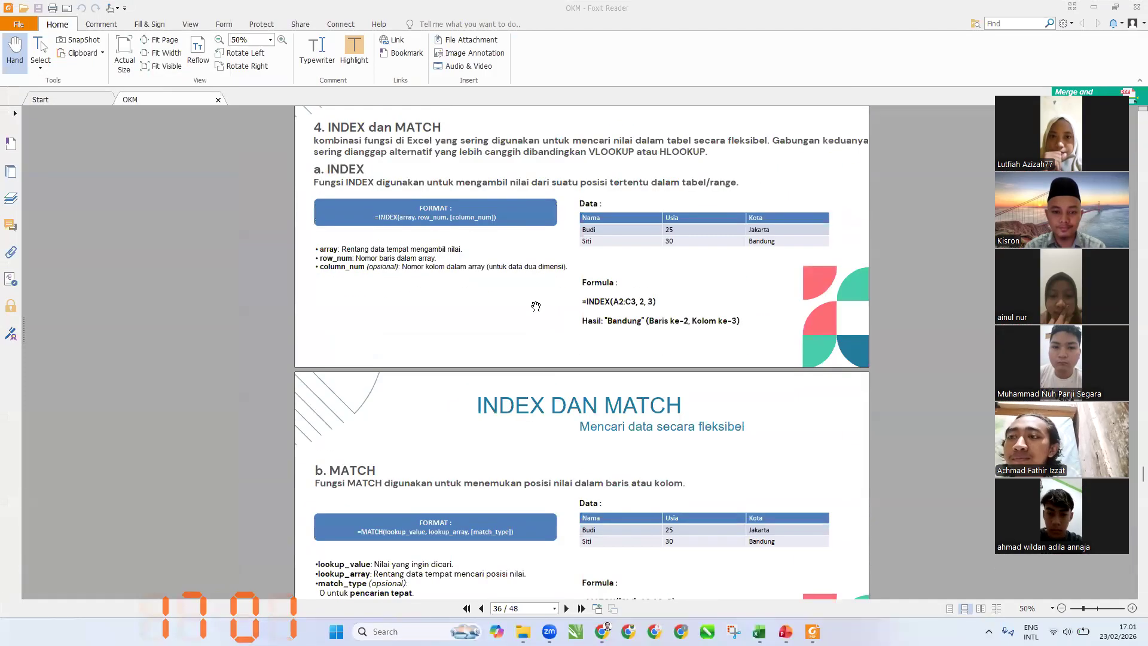
scroll(536, 308, "down", 15)
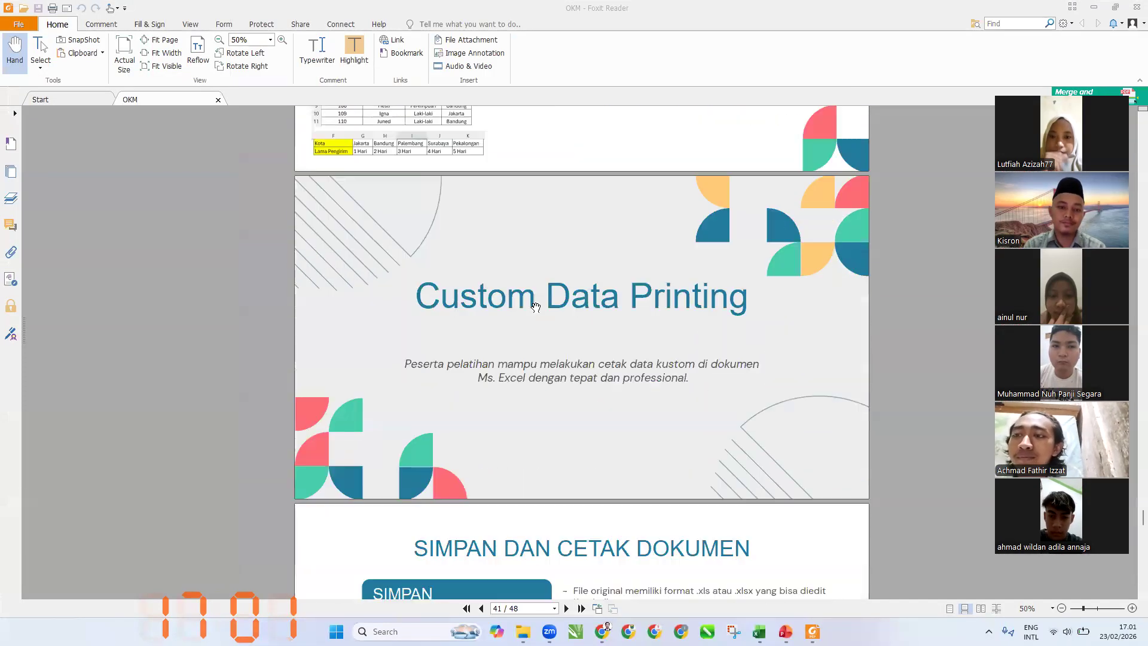
scroll(536, 307, "down", 6)
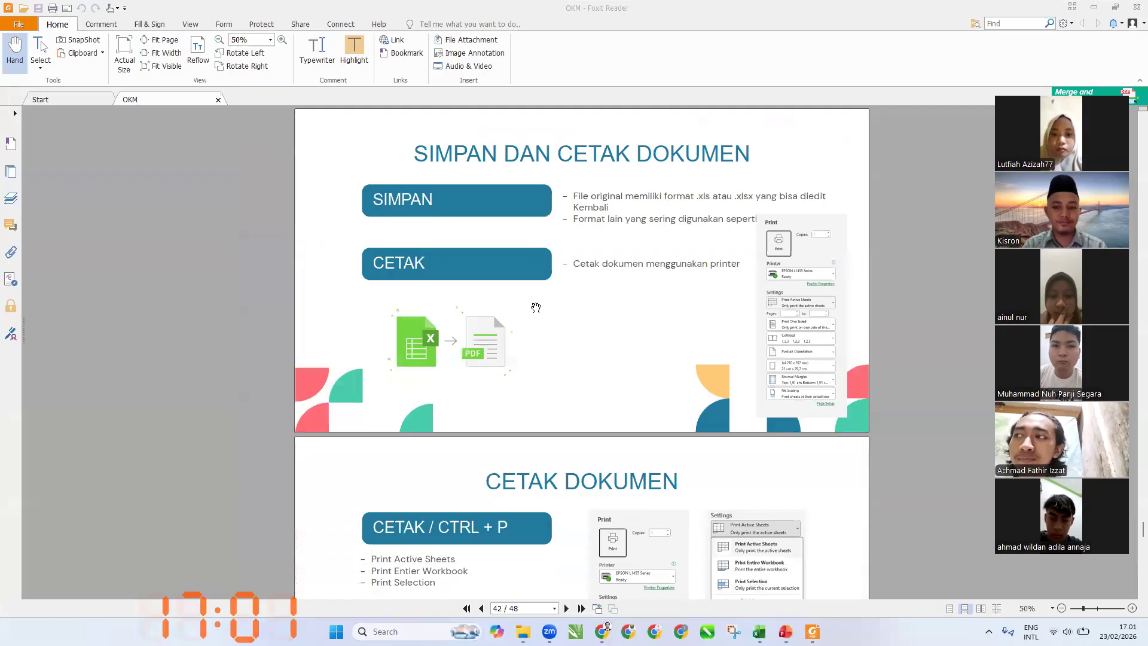
key("super+shift+s")
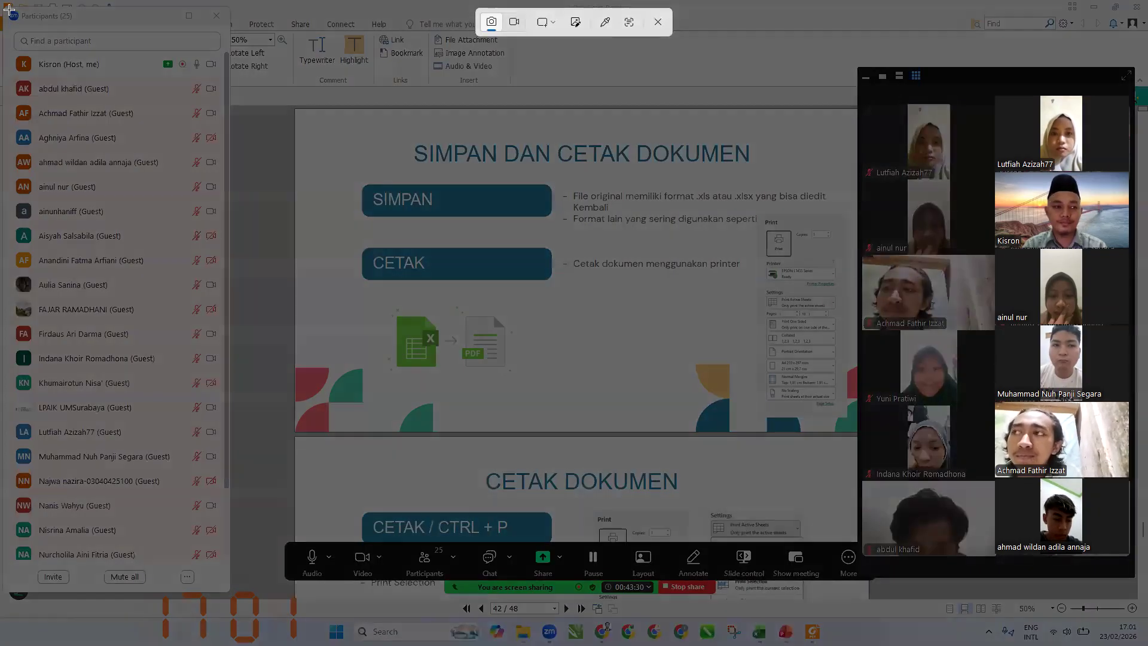
left_click_drag(0, 0, 646, 430)
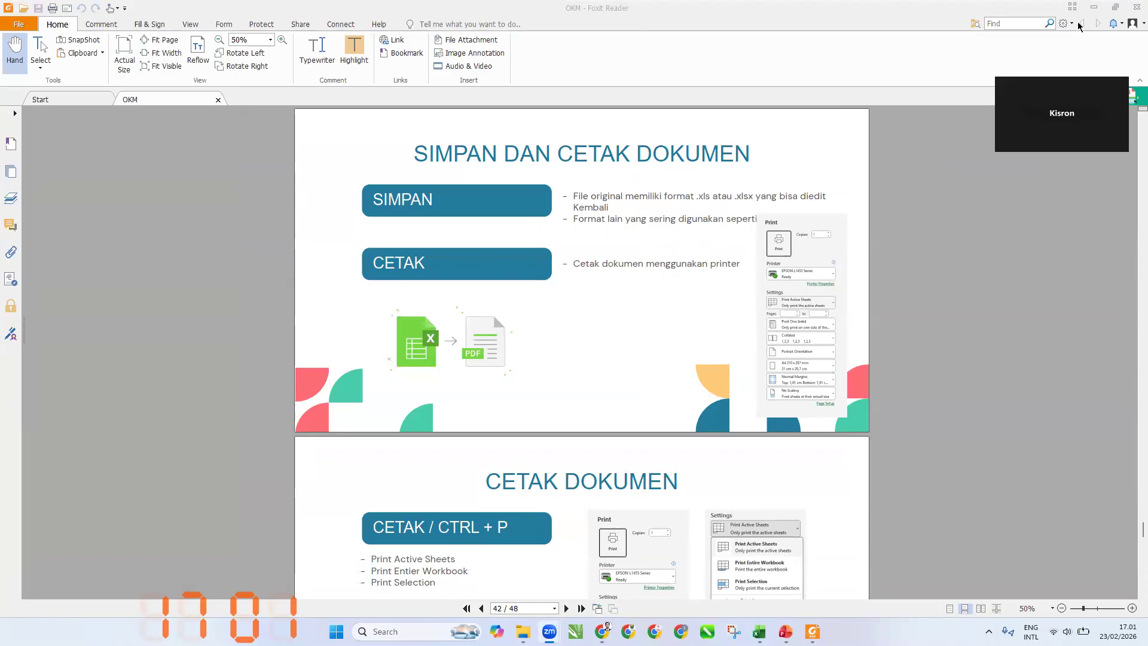
scroll(575, 382, "up", 15)
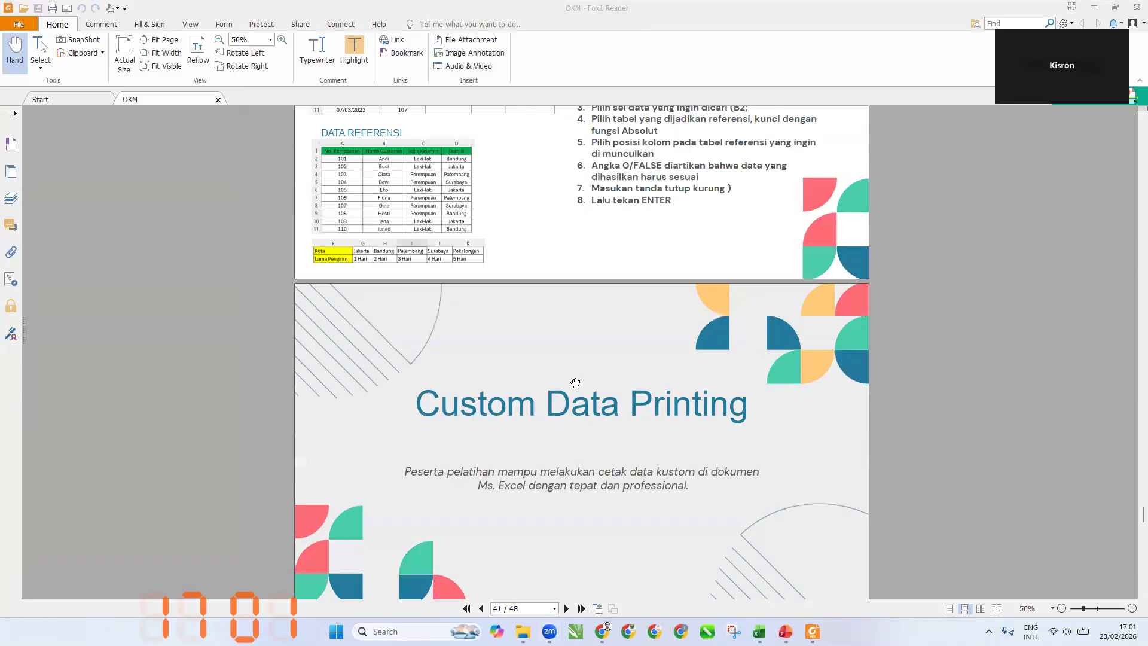
scroll(575, 381, "up", 20)
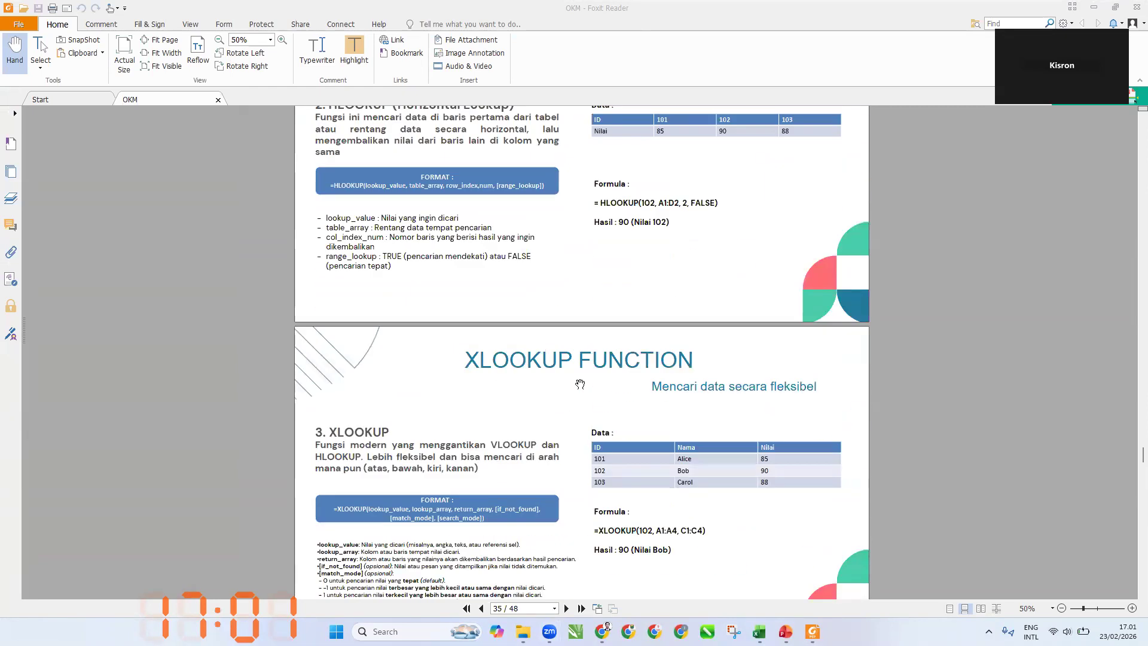
scroll(580, 384, "up", 5)
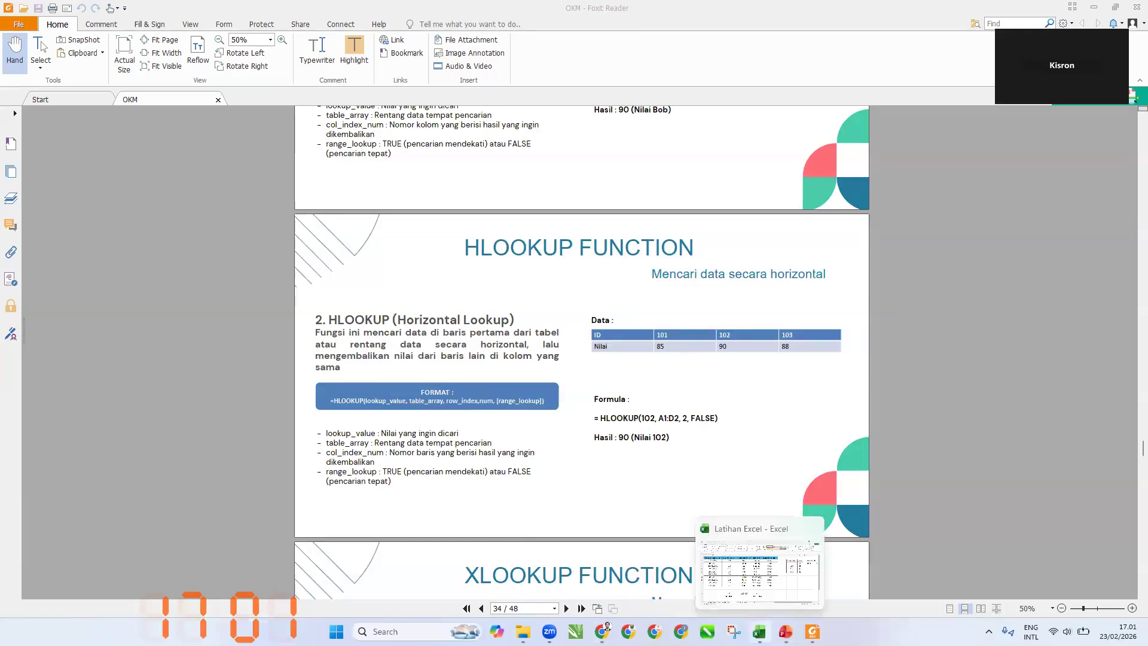
Switch to the Latihan Excel workbook and open the Latihan 6 - Pivot sheet at the Data Penjualan table
left_click(759, 631)
key("ctrl+Page_Down")
key("ctrl+Page_Down")
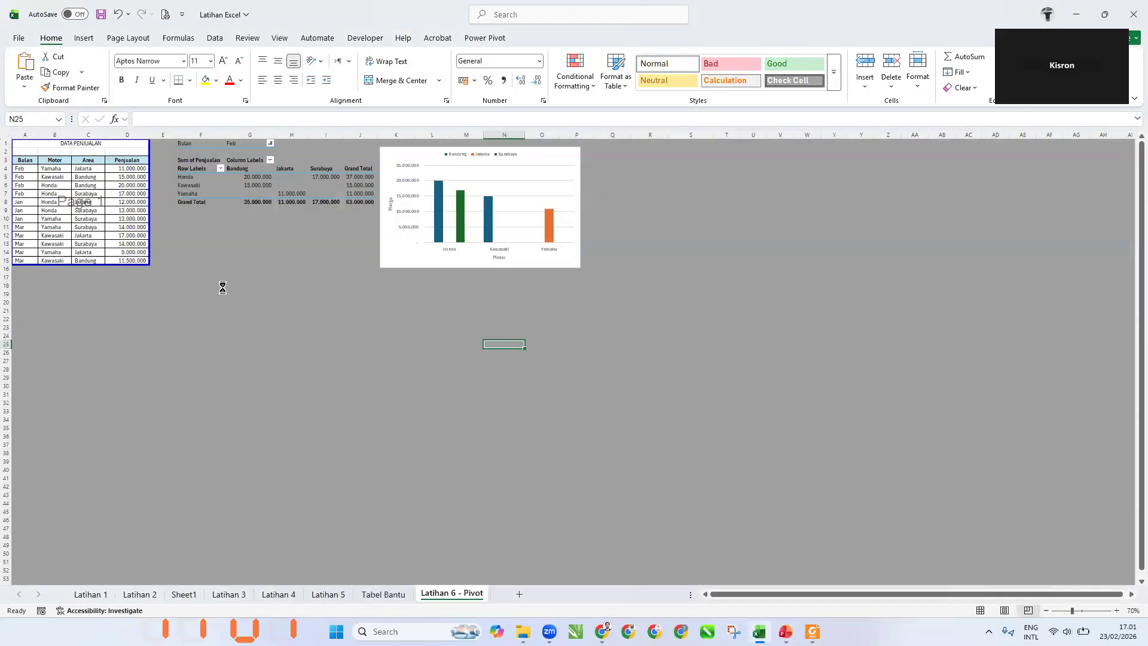
scroll(223, 287, "up", 15)
left_click(247, 262)
scroll(247, 262, "up", 5)
left_click(270, 261)
key("Home")
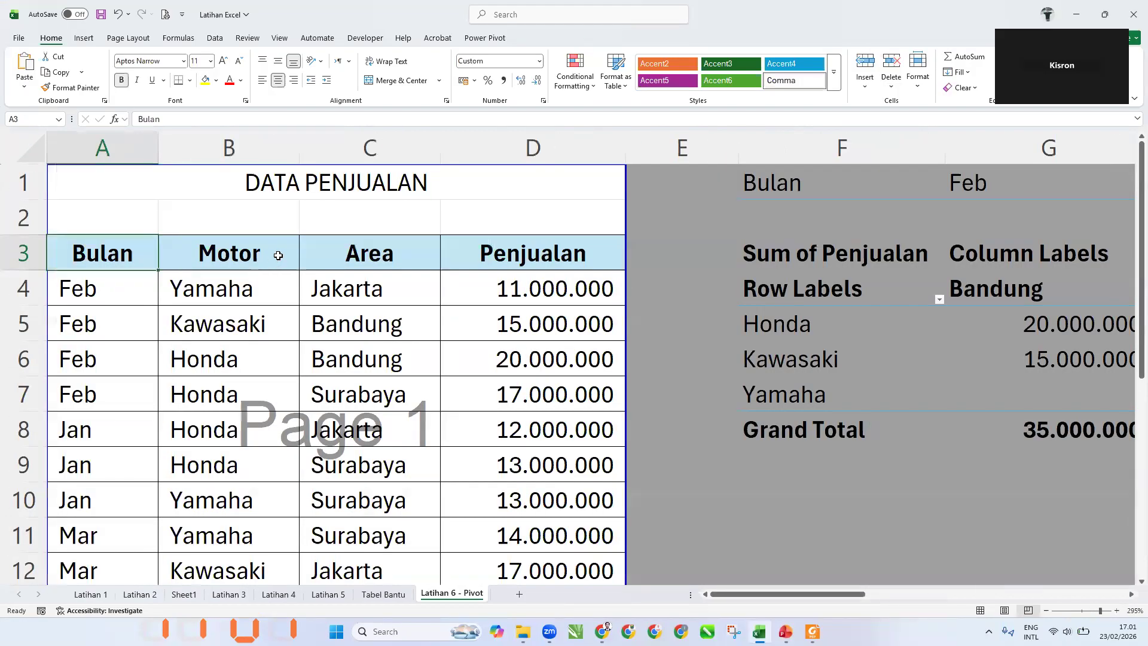
scroll(278, 256, "down", 3)
scroll(278, 256, "down", 2)
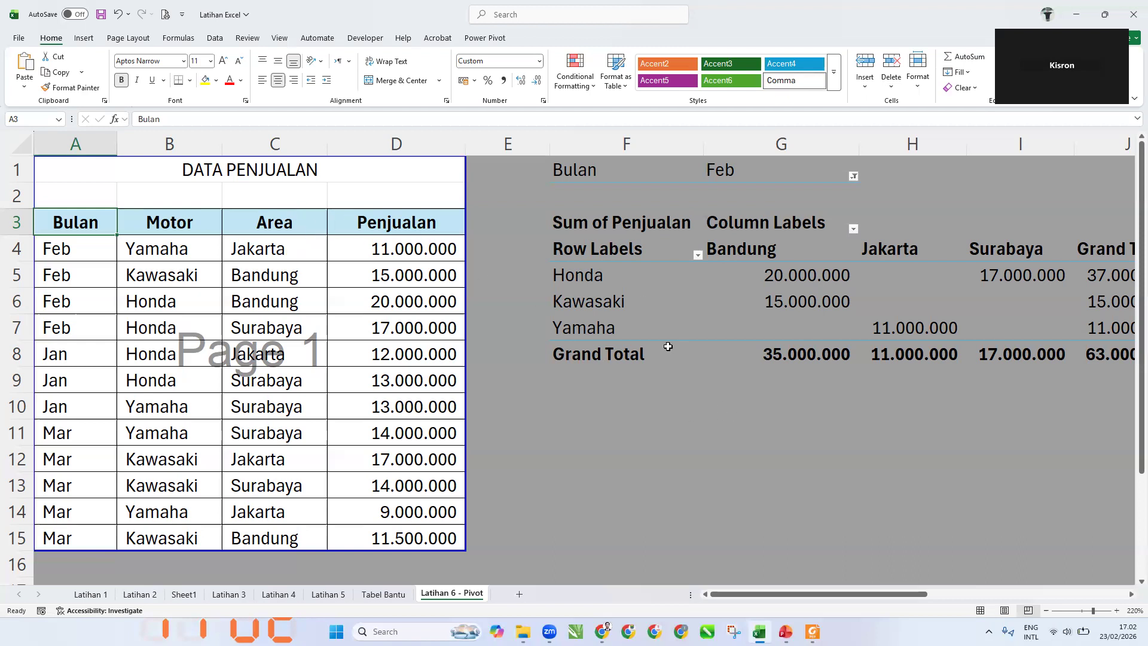
Delete the existing pivot table in F1:J8 and the pivot chart beside it
left_click_drag(571, 171, 947, 362)
key("Delete")
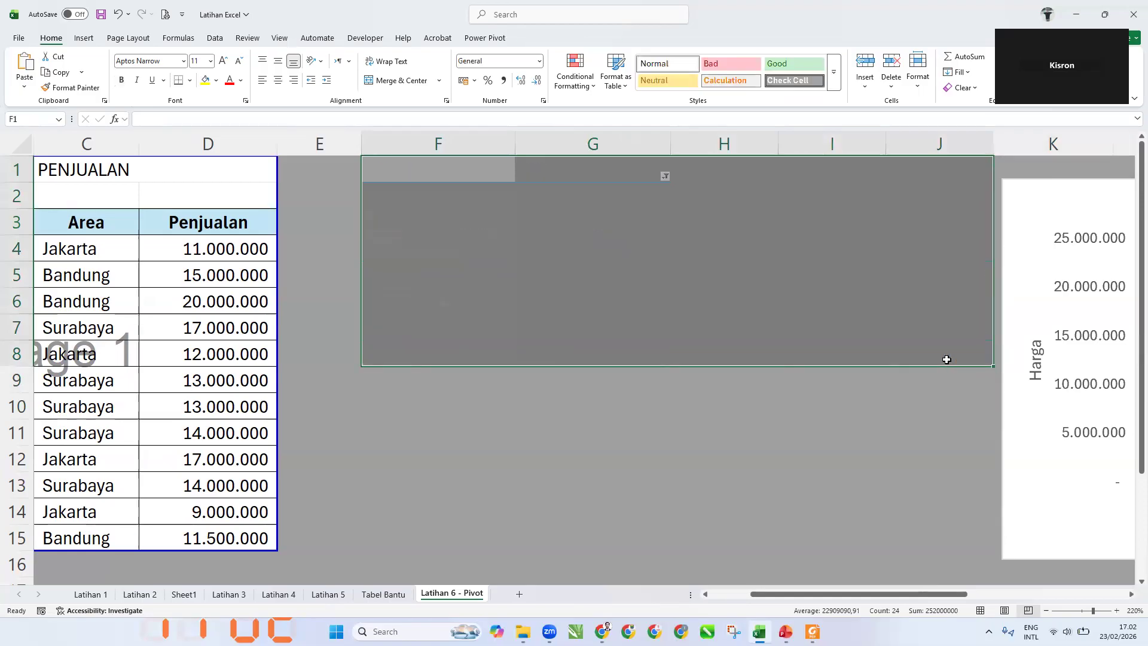
key("ctrl+Home")
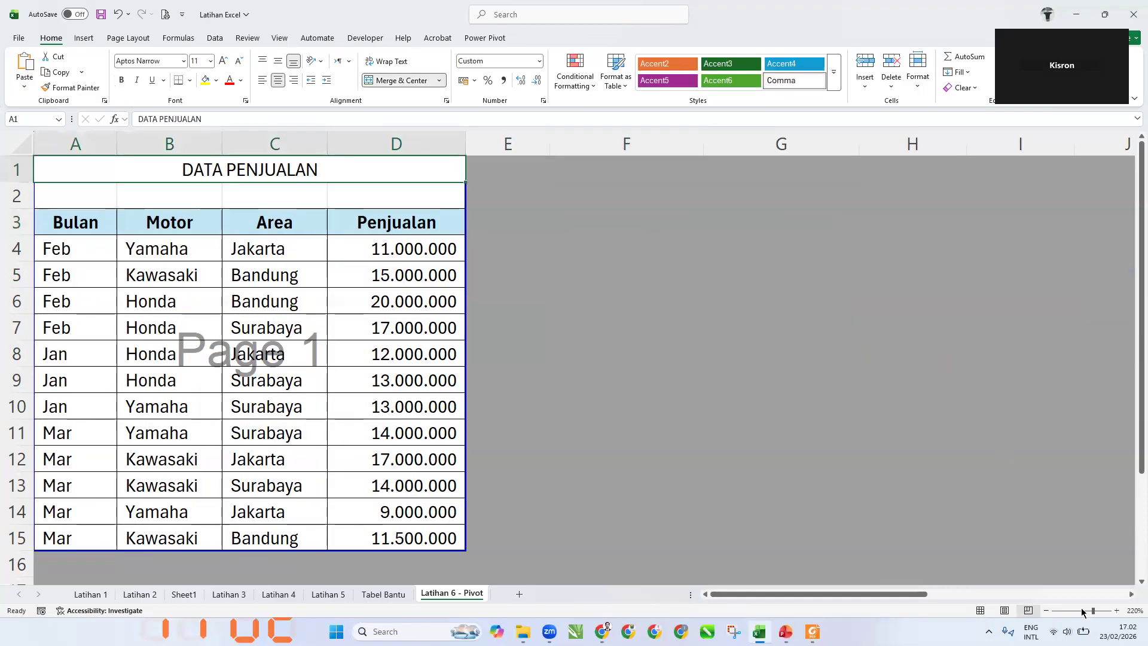
left_click(938, 596)
left_click(805, 192)
key("Delete")
key("Down")
key("Down")
scroll(667, 240, "down", 7)
scroll(608, 251, "up", 7)
Select the Data Penjualan table range A3:D15, including its header row
left_click(170, 174)
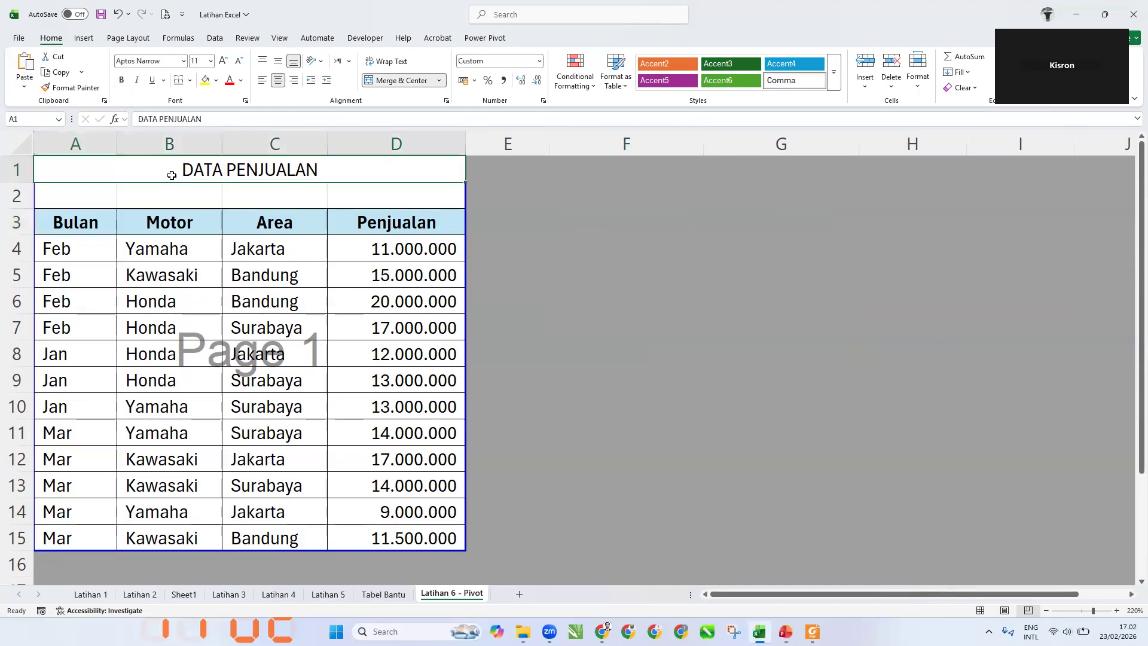
left_click(74, 249)
left_click(72, 352)
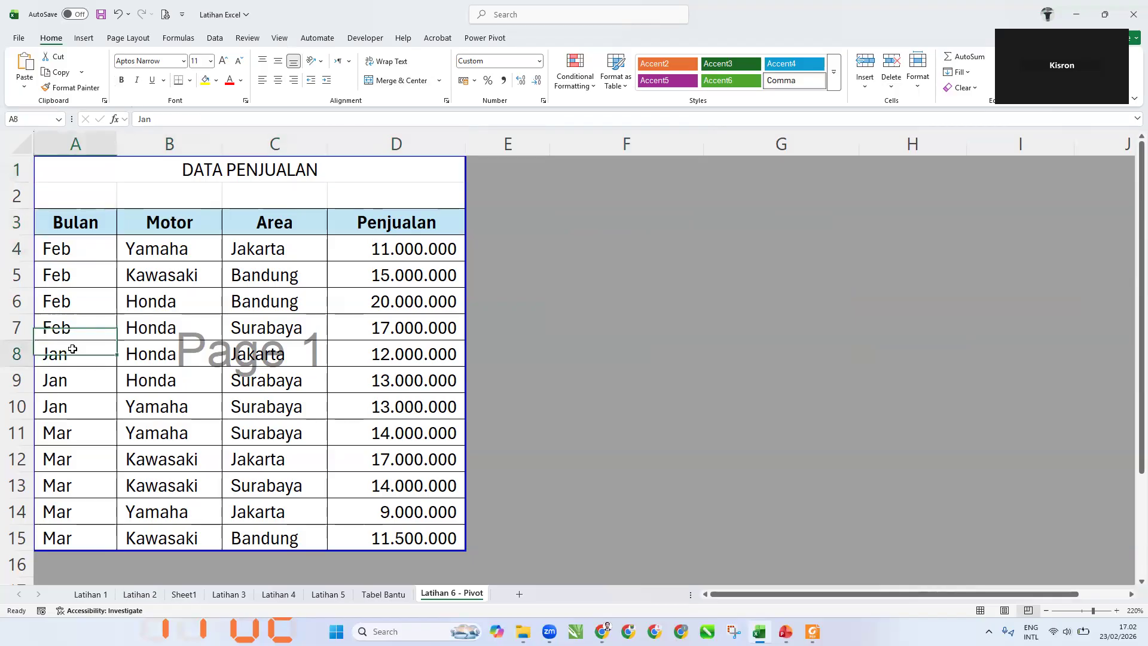
left_click(59, 430)
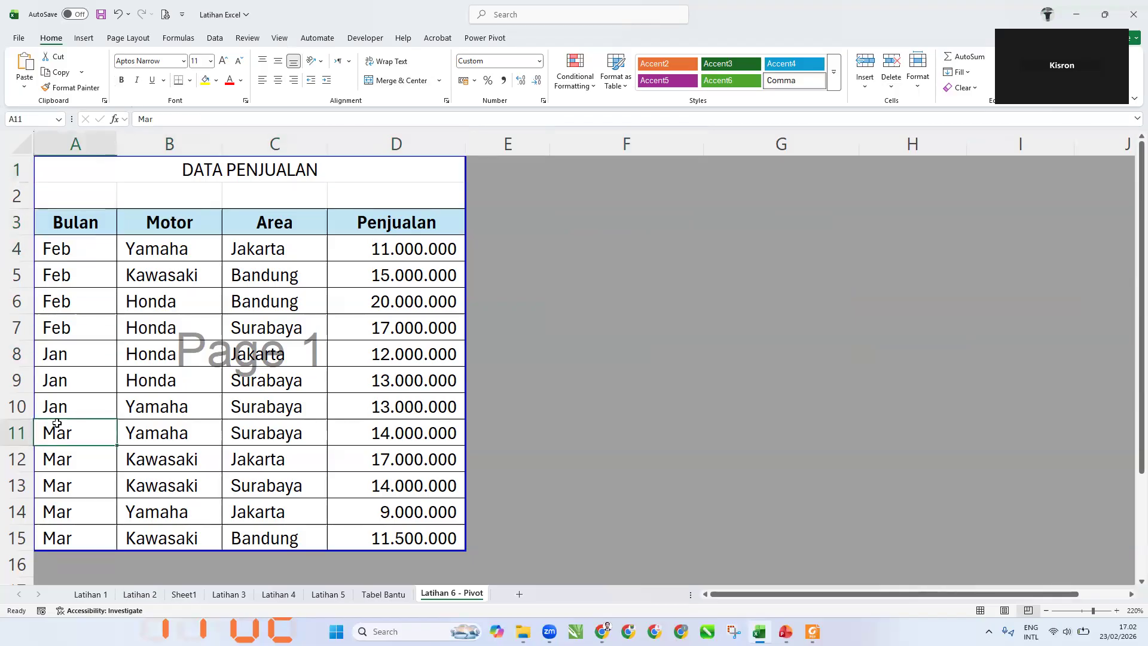
left_click_drag(62, 222, 381, 531)
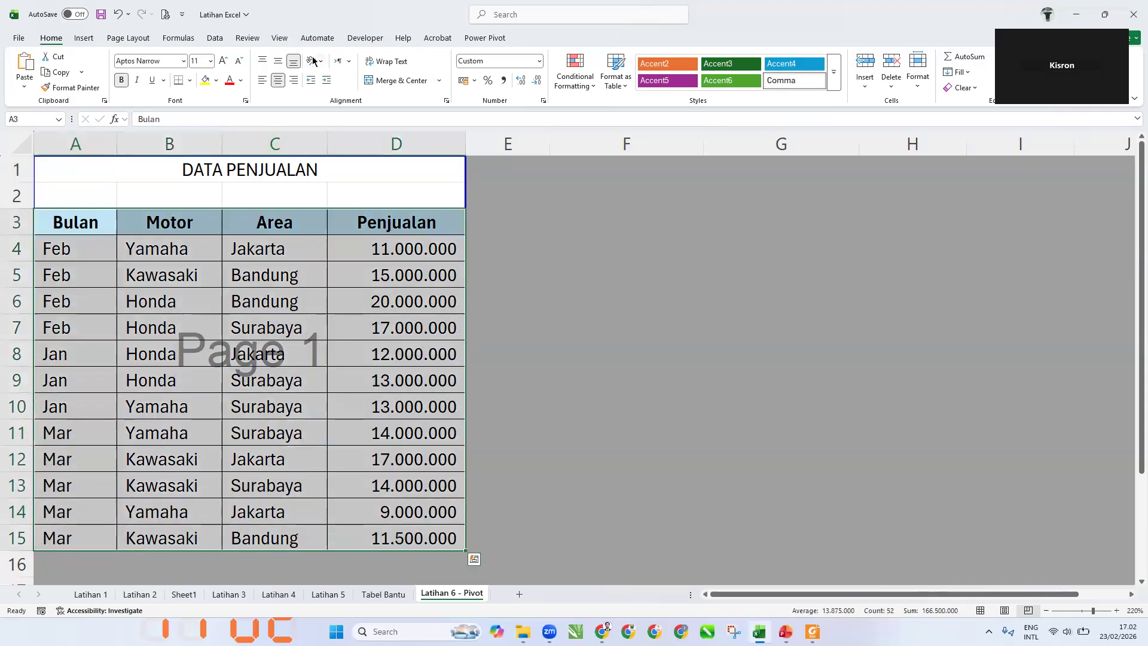
left_click(215, 38)
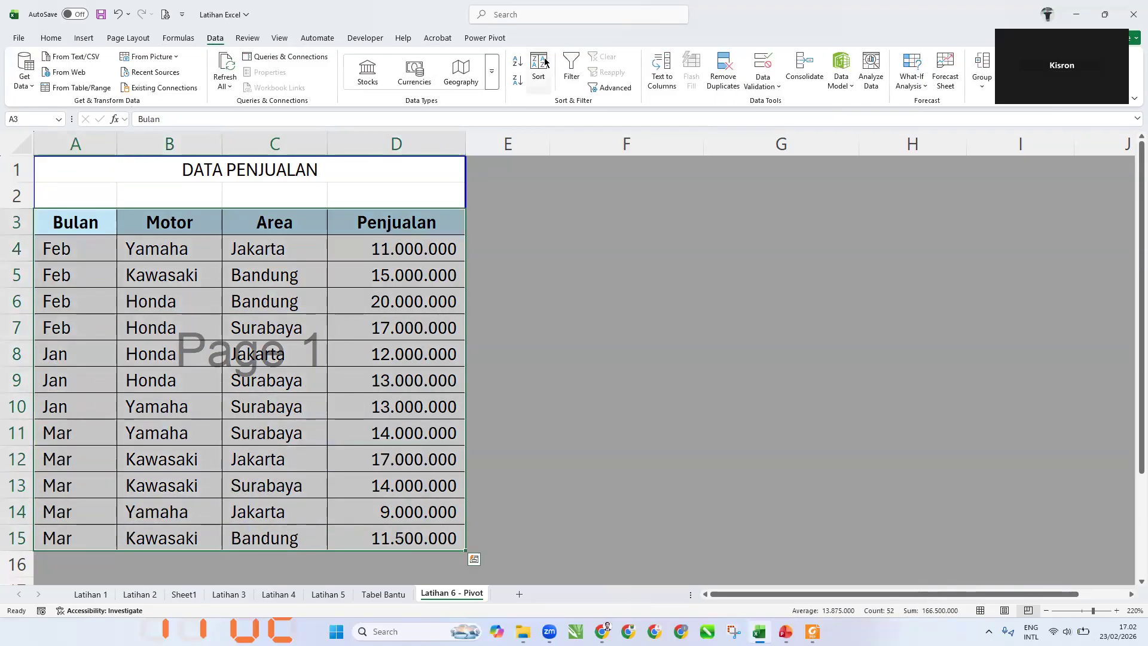
left_click(539, 67)
left_click(266, 295)
left_click(267, 303)
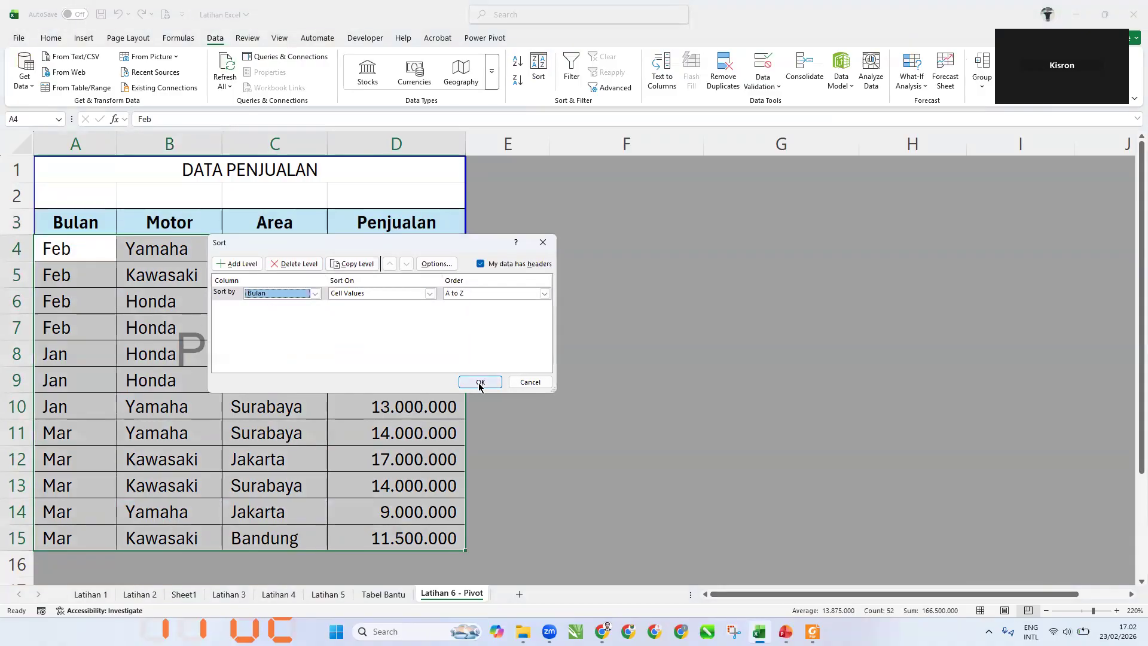
left_click(542, 242)
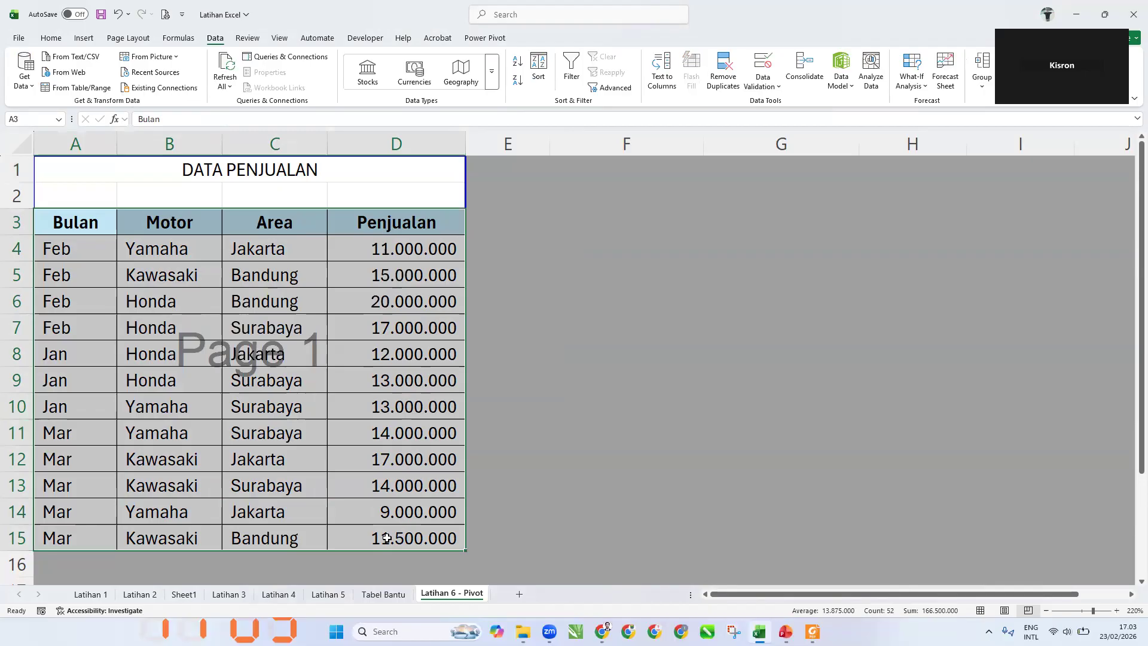
Switch to the OKM document in Foxit Reader and look through the slides down to the closing Terimakasih page
left_click(86, 38)
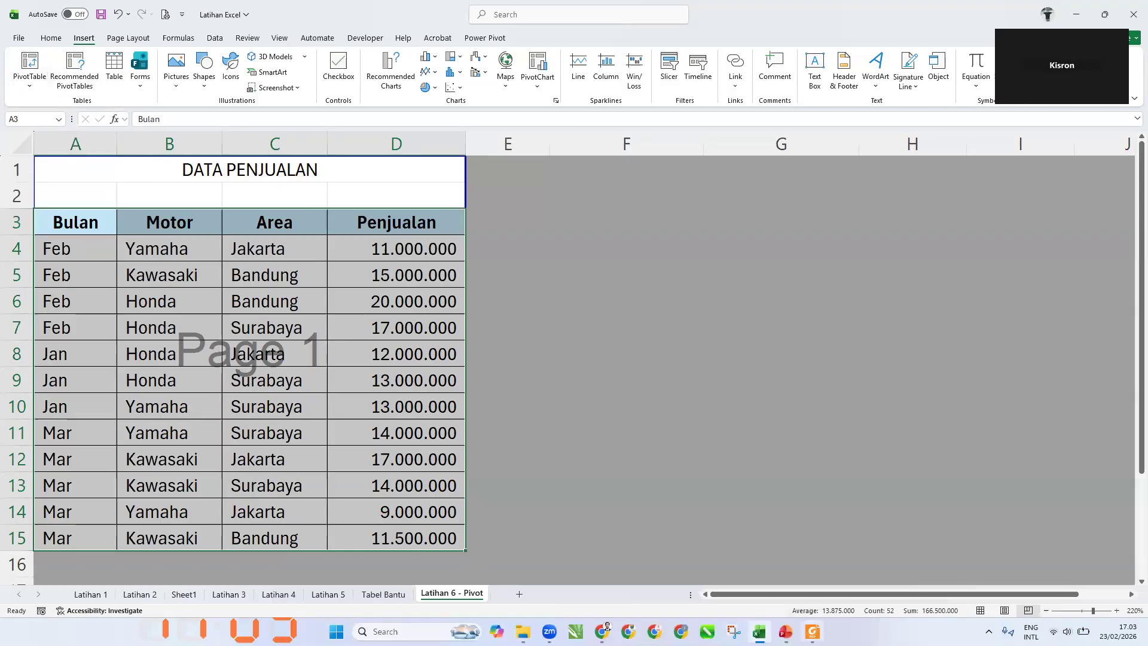
left_click(812, 631)
scroll(756, 380, "down", 20)
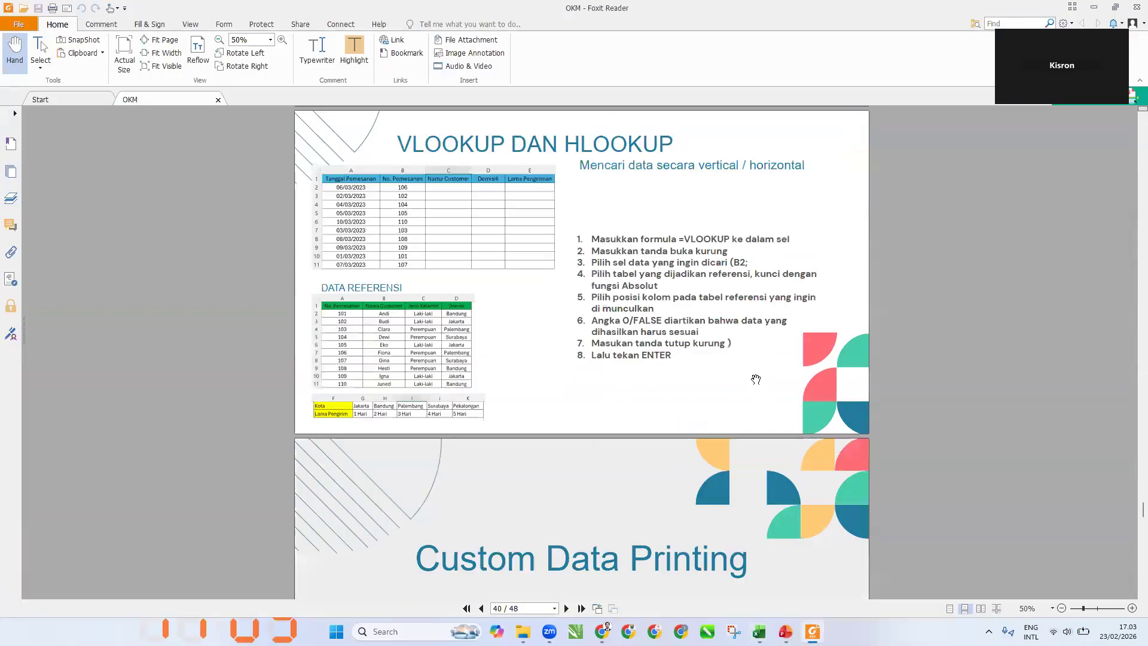
scroll(756, 379, "down", 20)
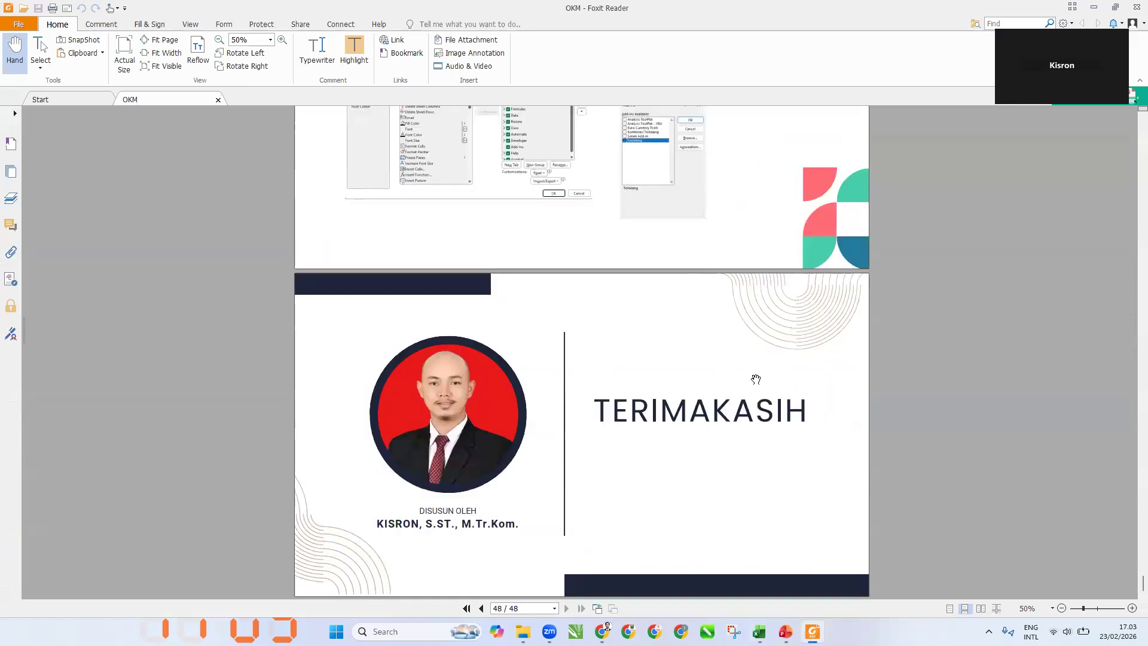
Switch to the Excel workbook and insert a PivotTable from A3:D15 into the existing worksheet at cell F1
key("alt+Tab")
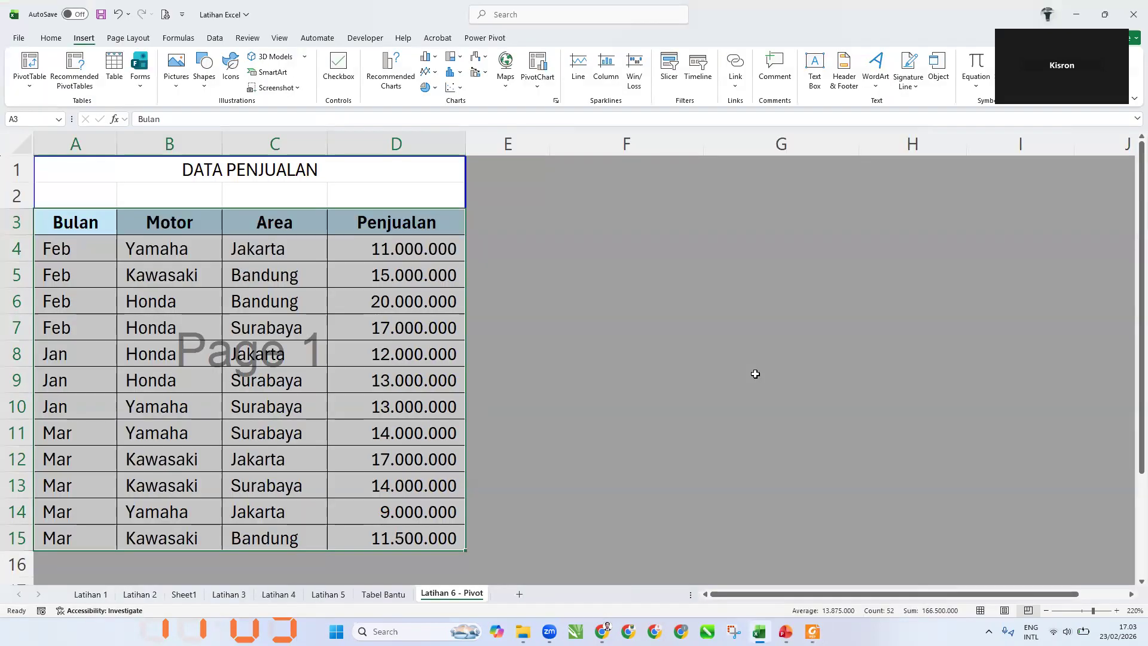
left_click(29, 63)
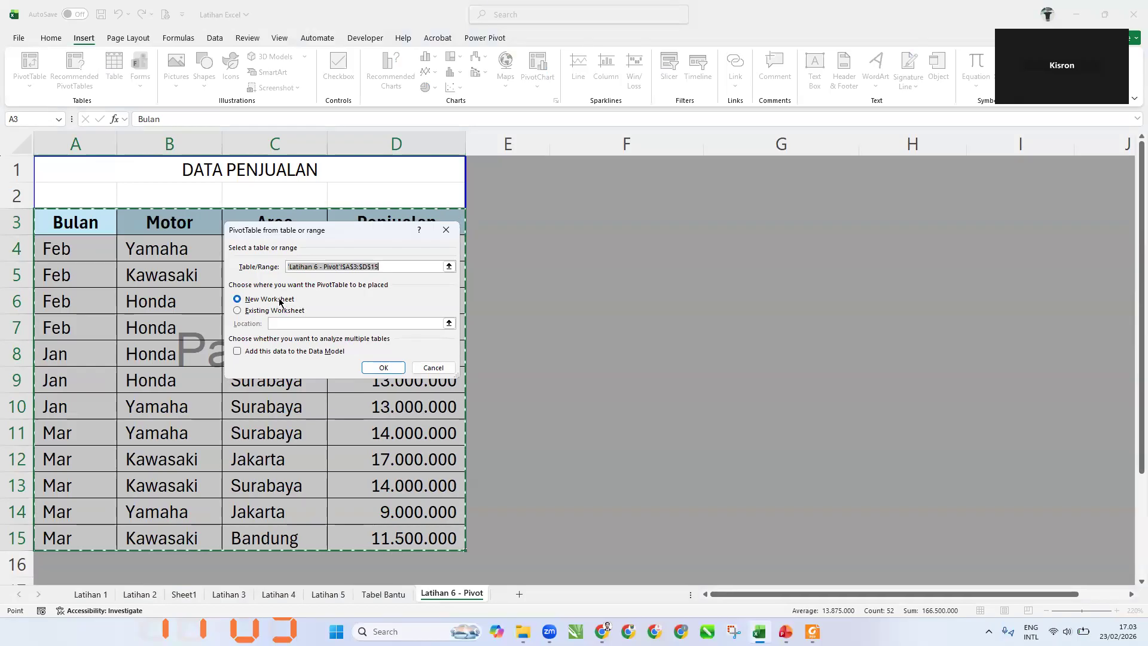
left_click(259, 311)
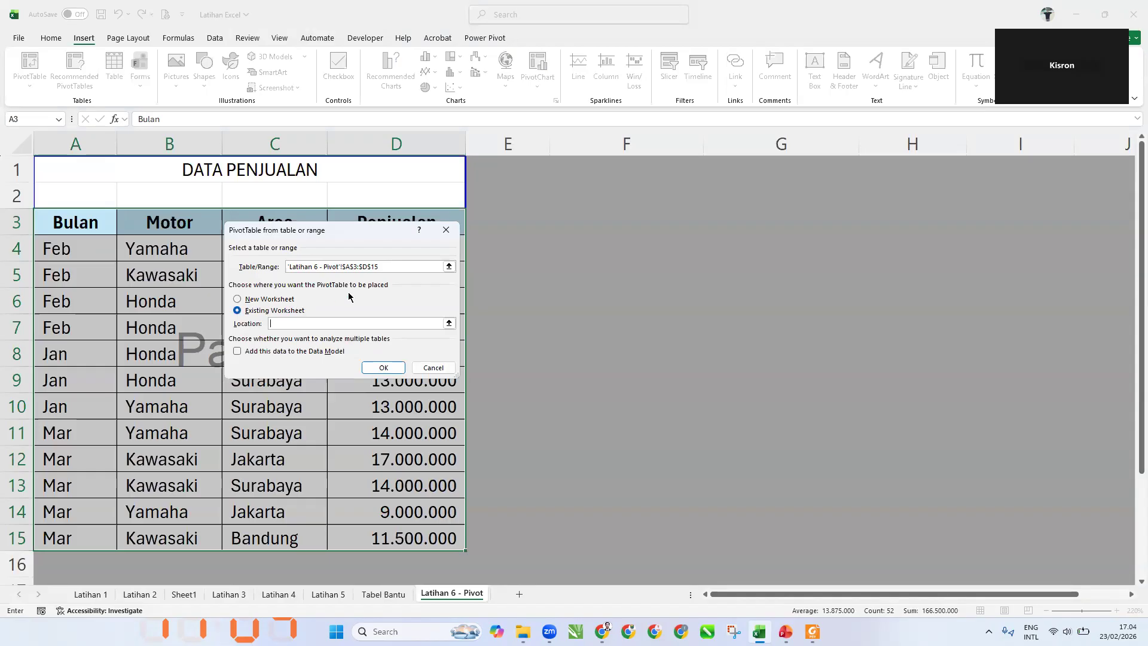
left_click(641, 173)
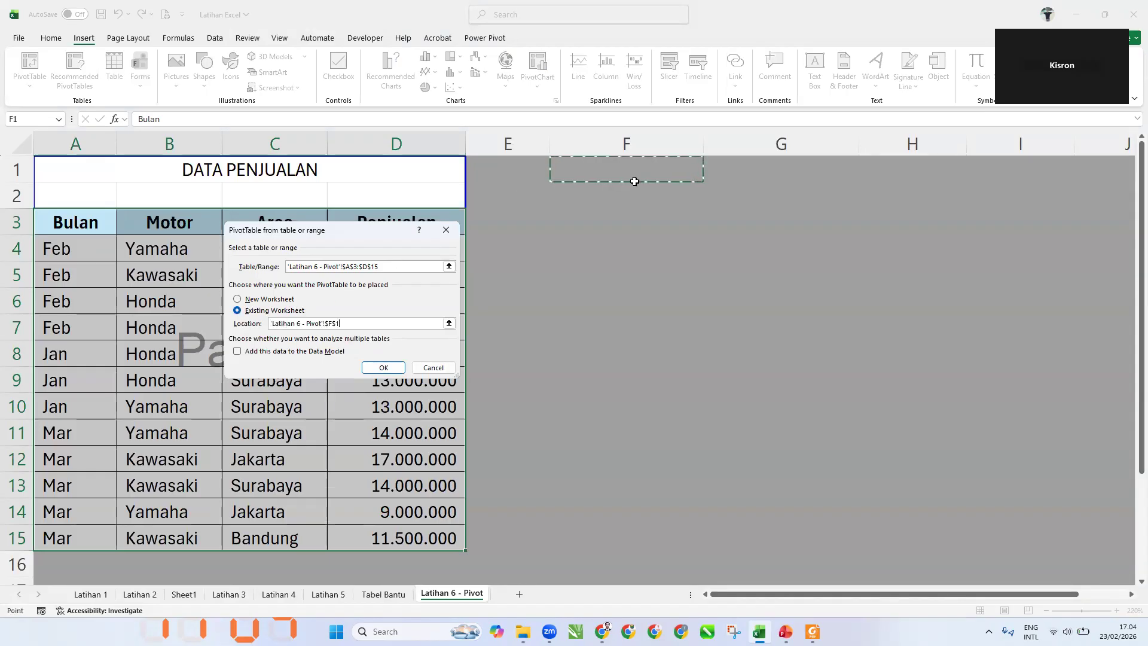
left_click(384, 368)
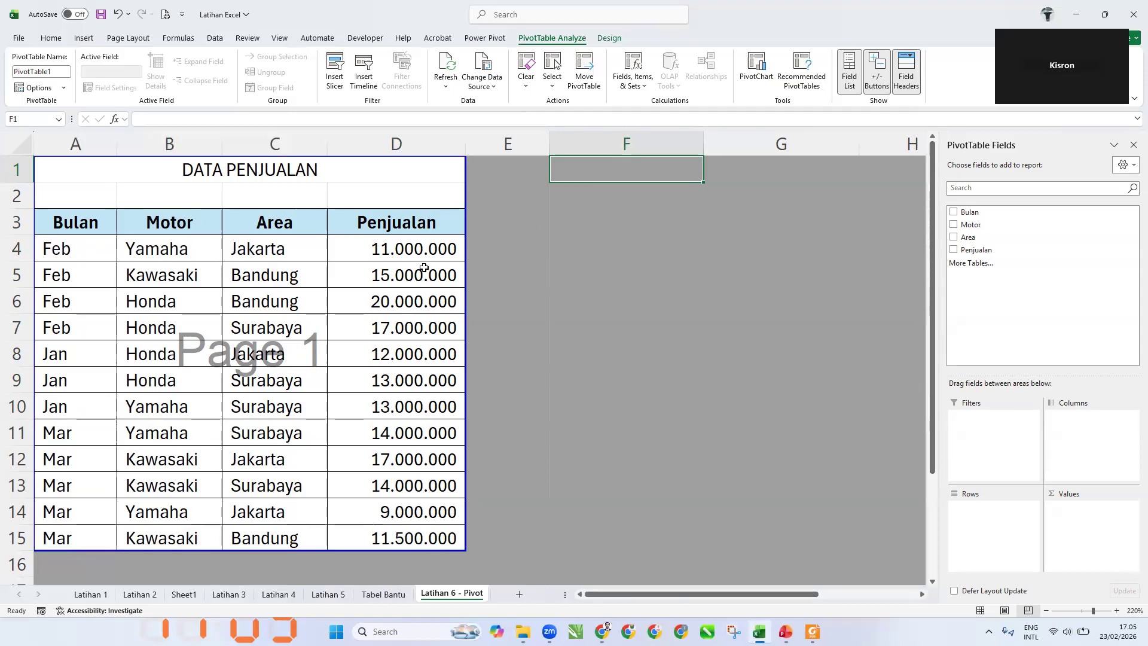
Lay out the PivotTable with Penjualan as summed values, Area as columns and Motor as rows
left_click_drag(965, 250, 1079, 518)
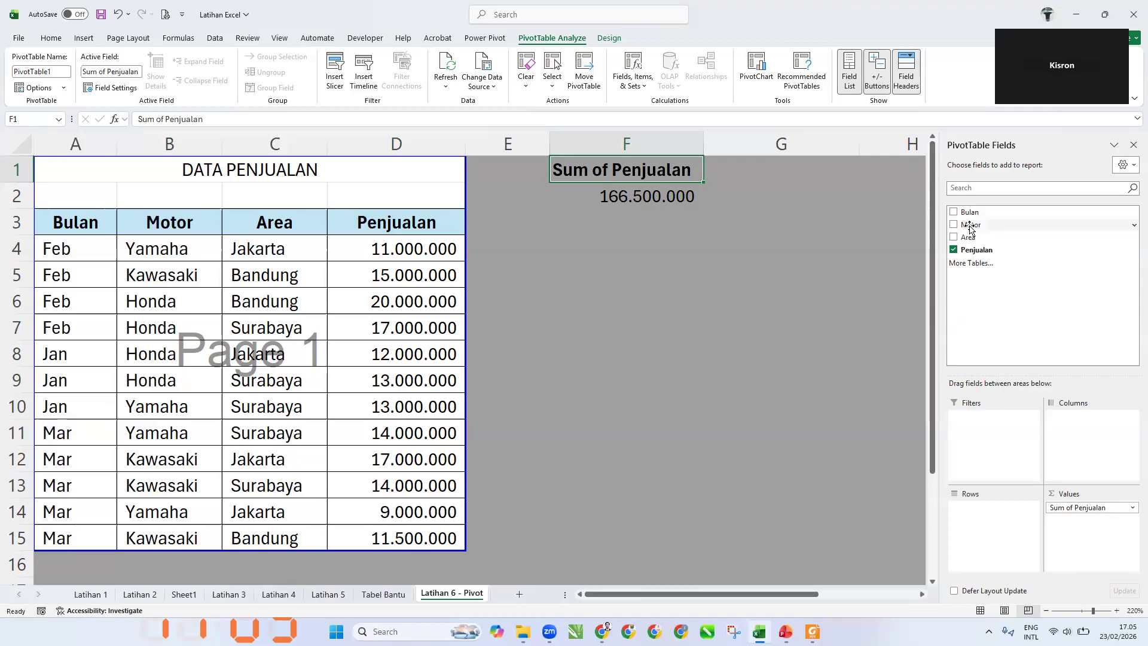
left_click_drag(1041, 235, 1094, 416)
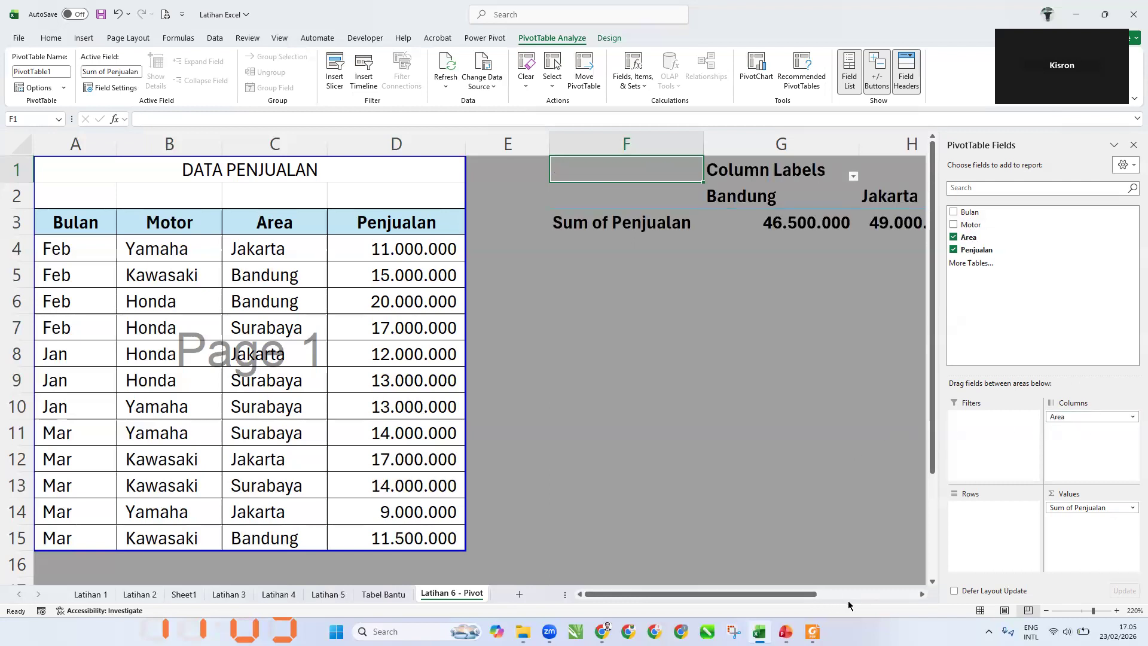
left_click(981, 611)
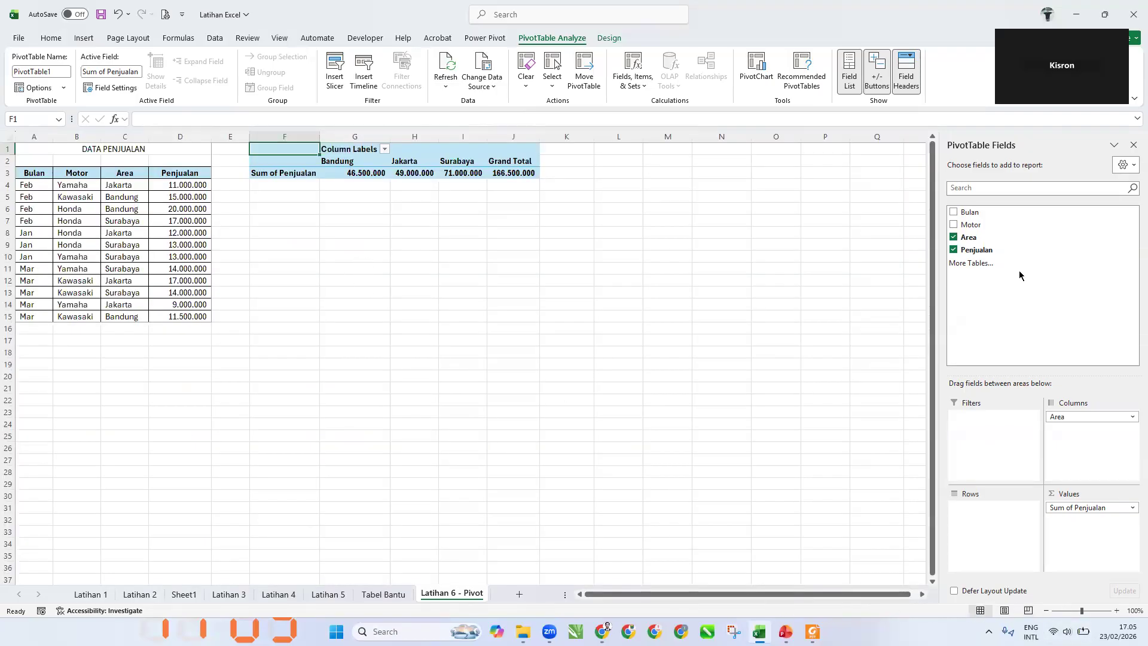
left_click_drag(975, 226, 995, 526)
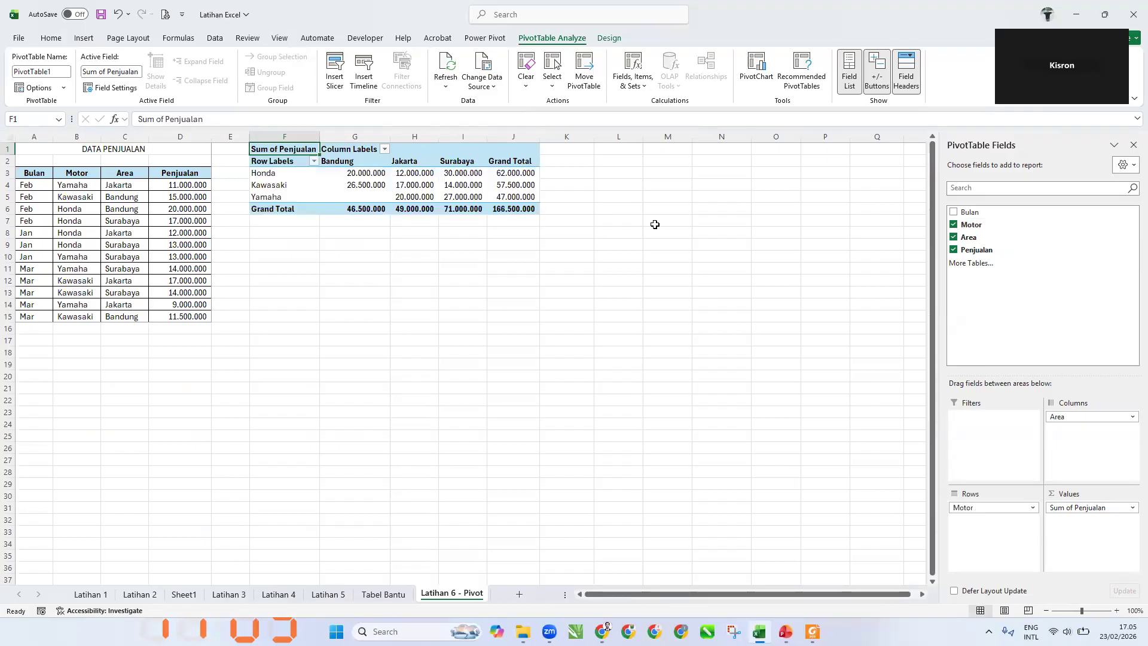
Autofit the widths of columns H, I and J so the PivotTable amounts fit in their cells
left_click(1115, 611)
left_click(1115, 611)
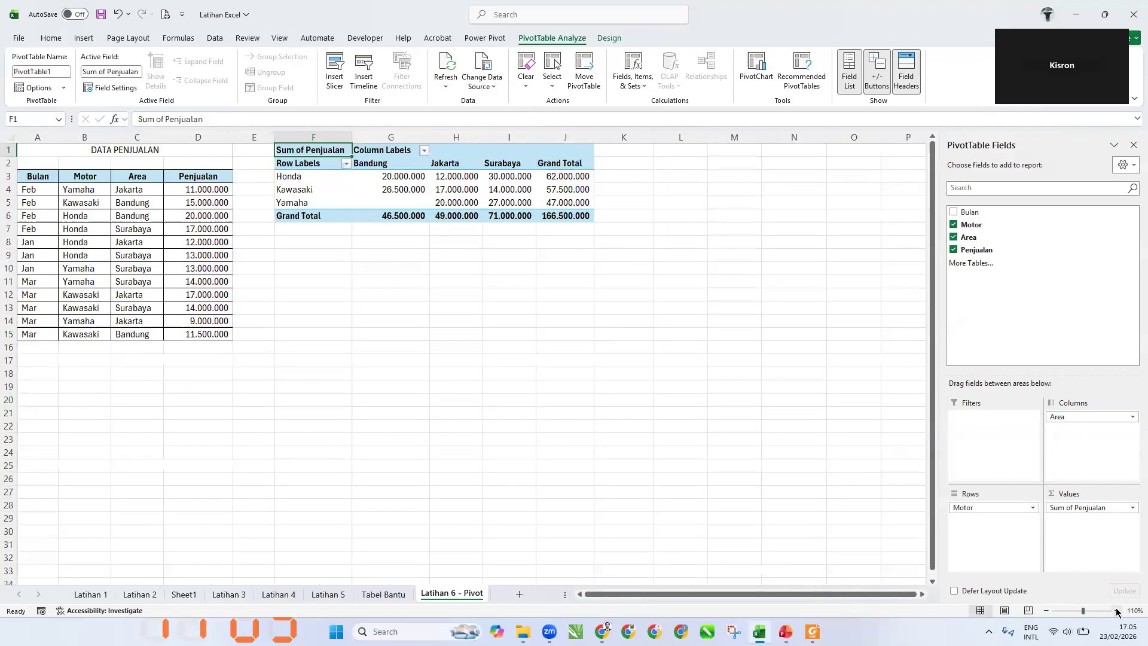
left_click(1115, 611)
left_click(1115, 611)
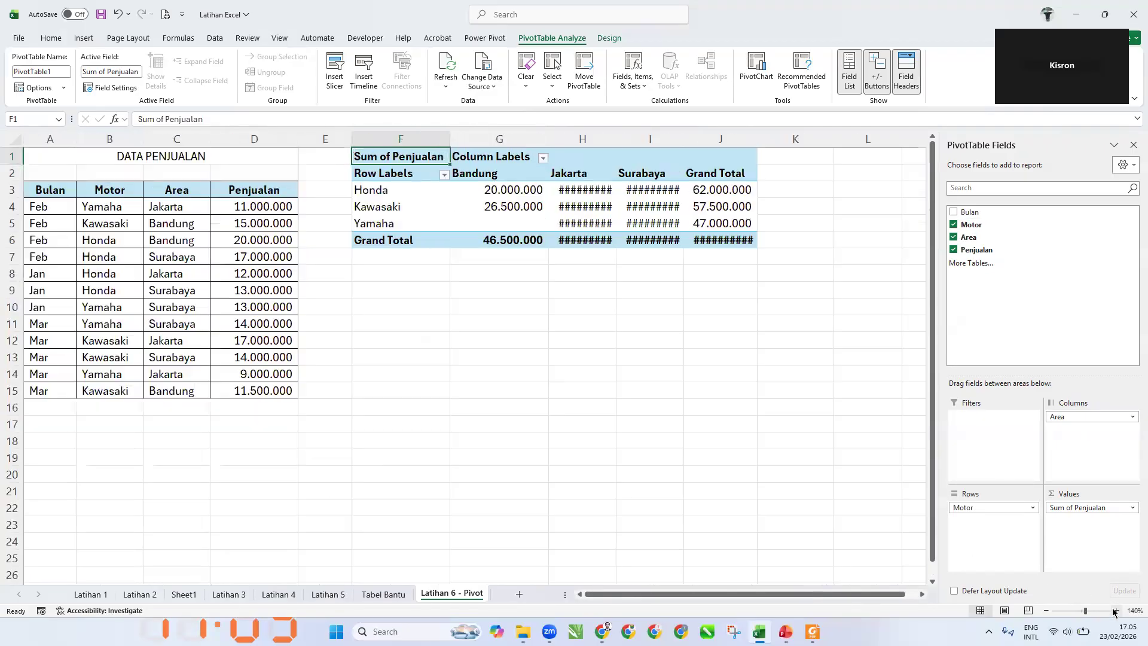
double_click(616, 135)
left_click(714, 133)
double_click(690, 135)
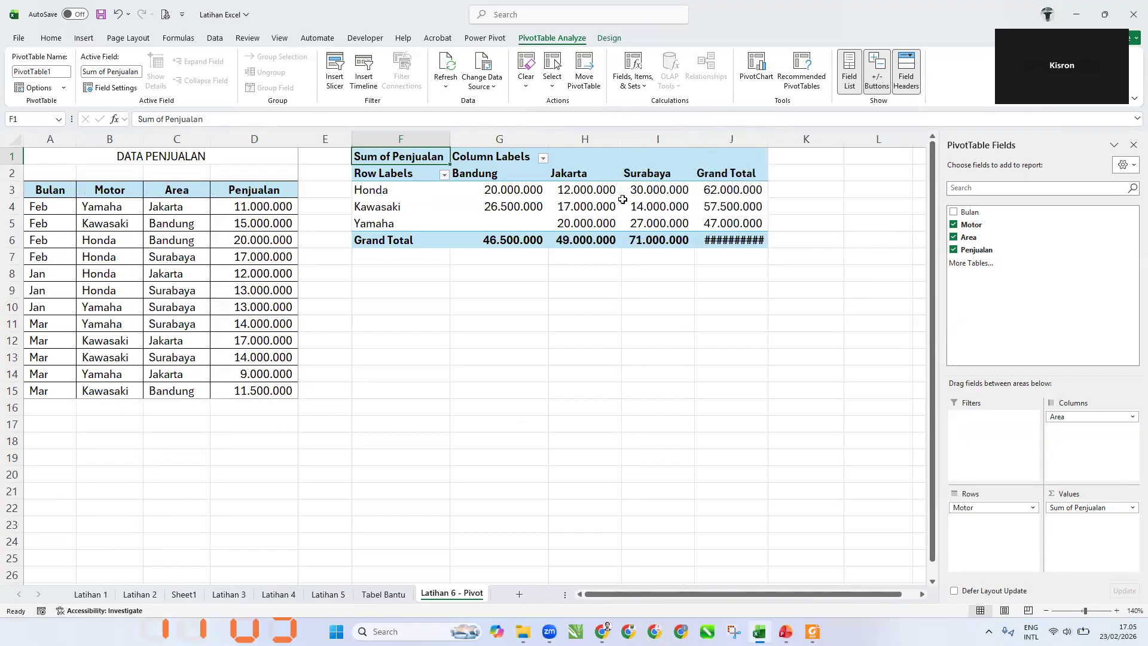
mouse_move(623, 199)
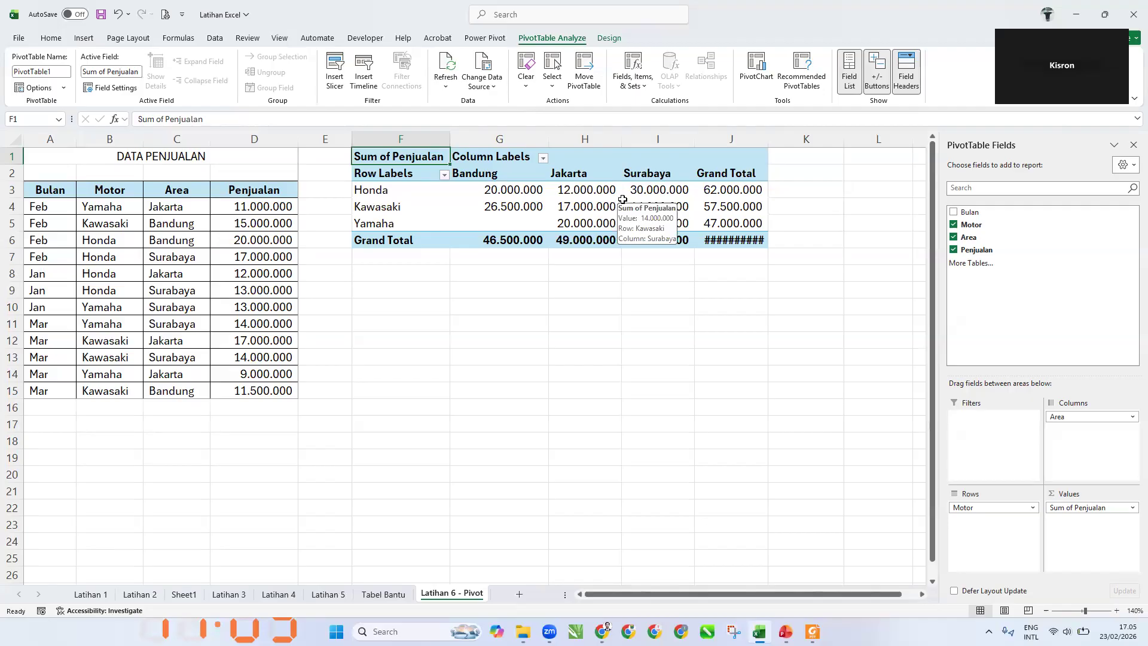
double_click(769, 137)
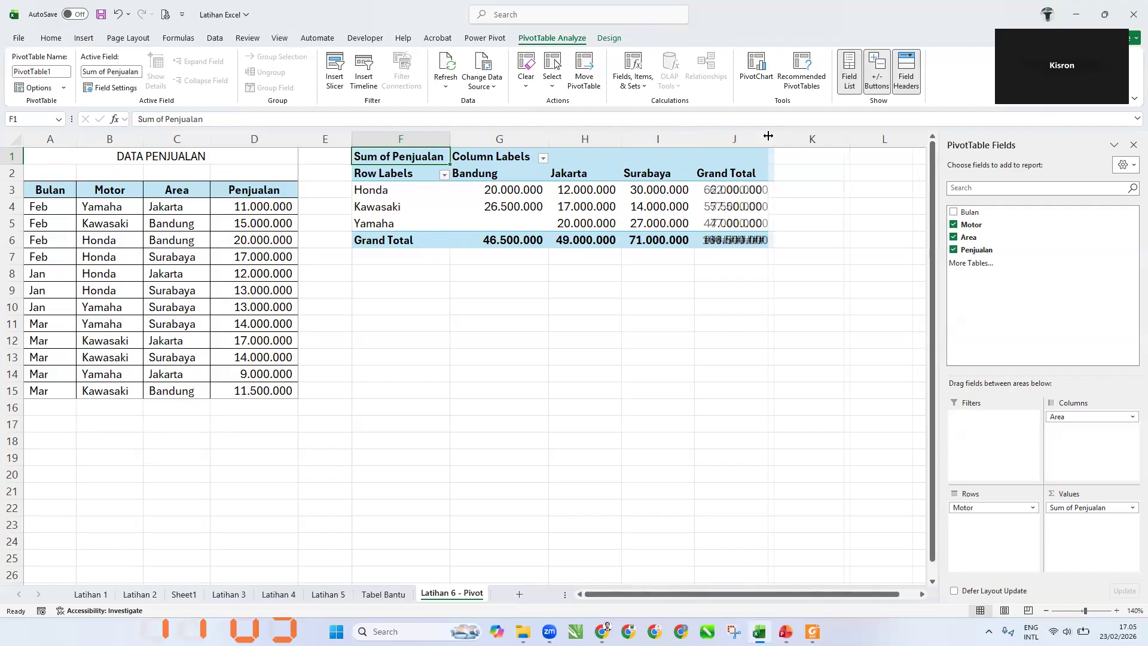
left_click(480, 173)
left_click(495, 244)
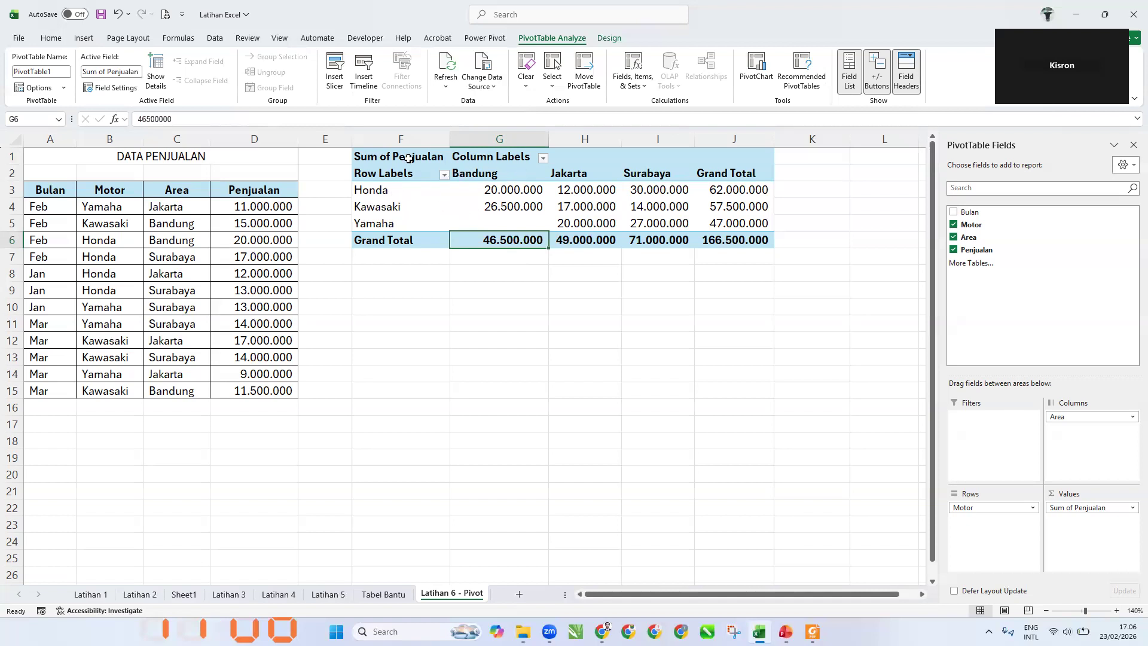
Swap the PivotTable axes so Motor is in columns and Area in rows, and add Bulan as the report filter
left_click_drag(975, 507, 1070, 426)
left_click_drag(980, 501, 981, 501)
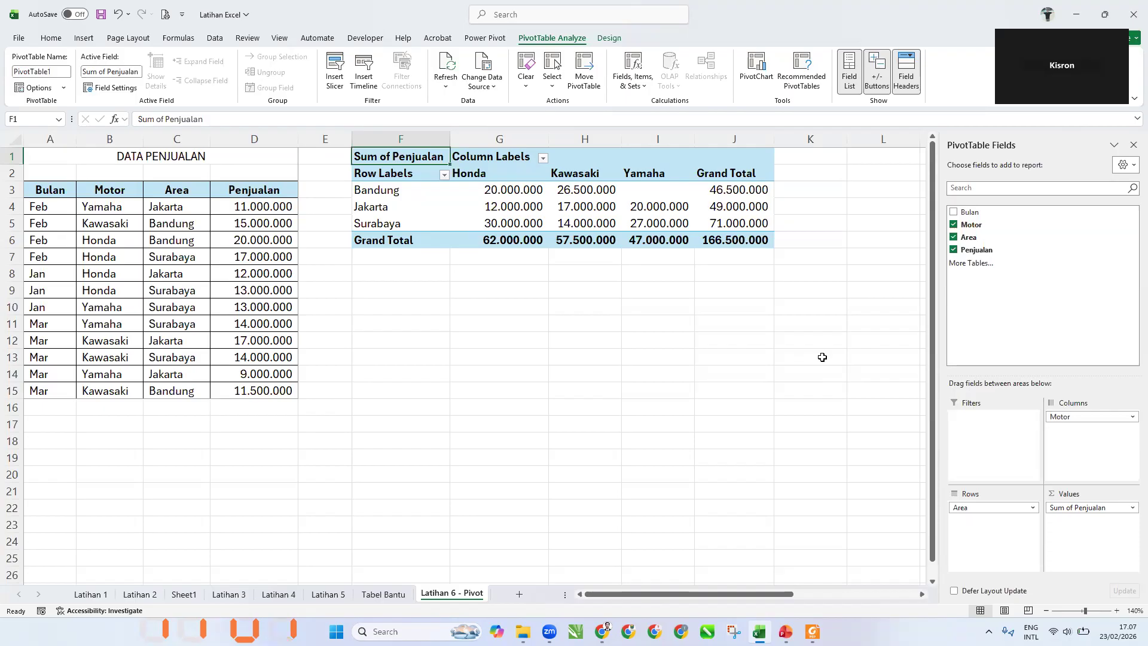
left_click_drag(970, 213, 985, 429)
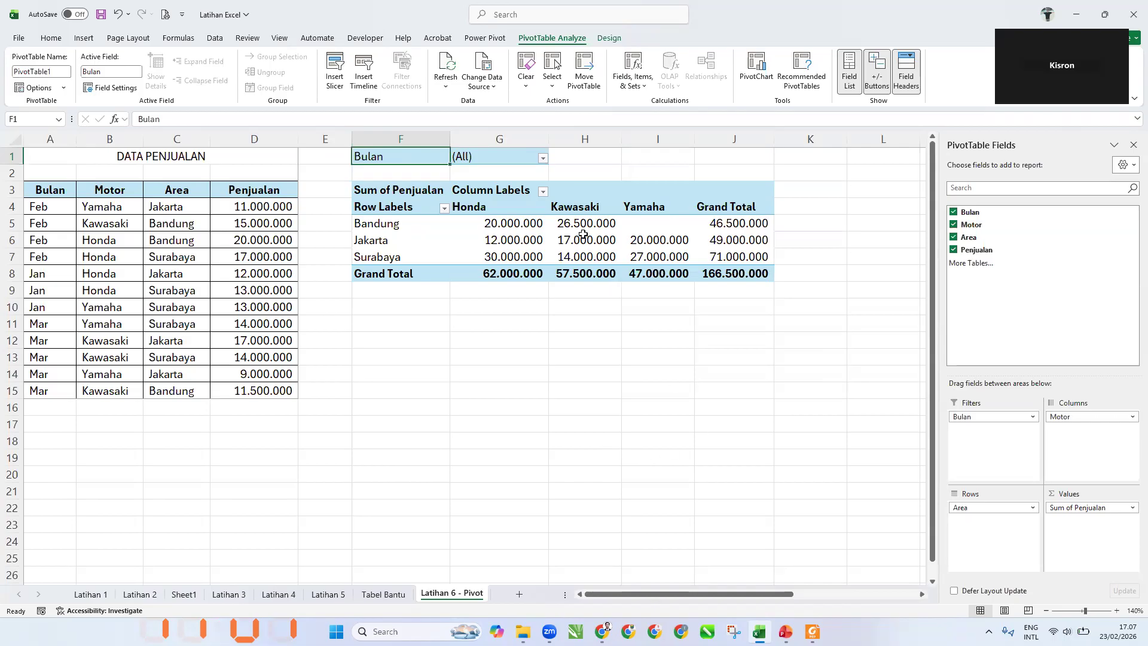
Filter the PivotTable by one Bulan month at a time: Jan, Feb and Mar
left_click(543, 157)
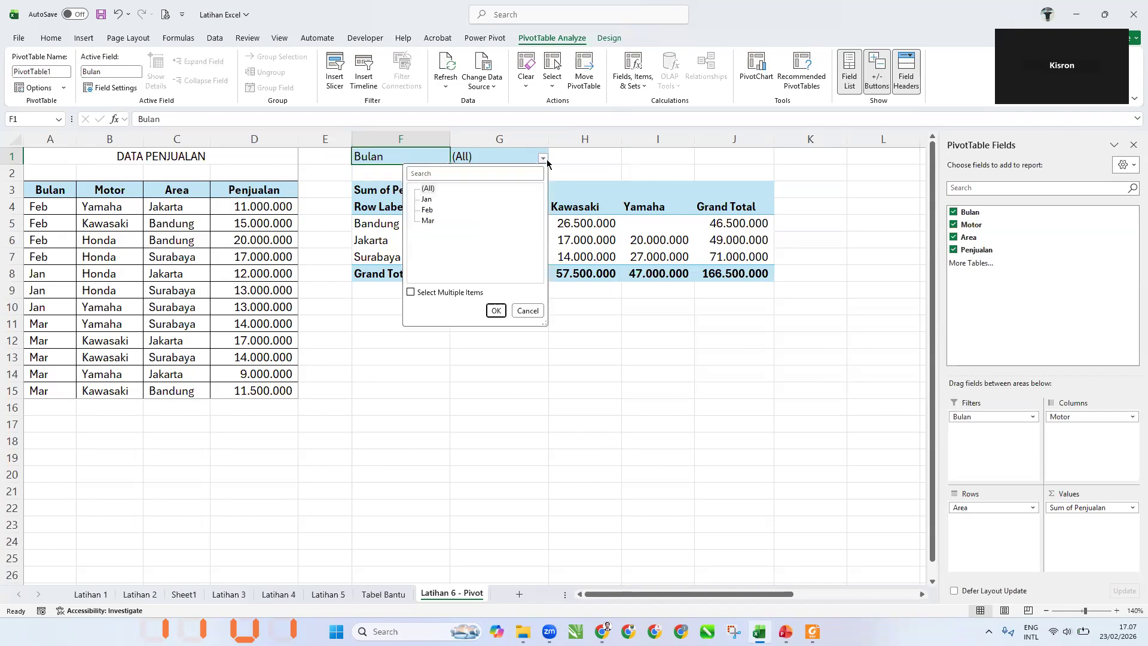
left_click(427, 199)
left_click(496, 311)
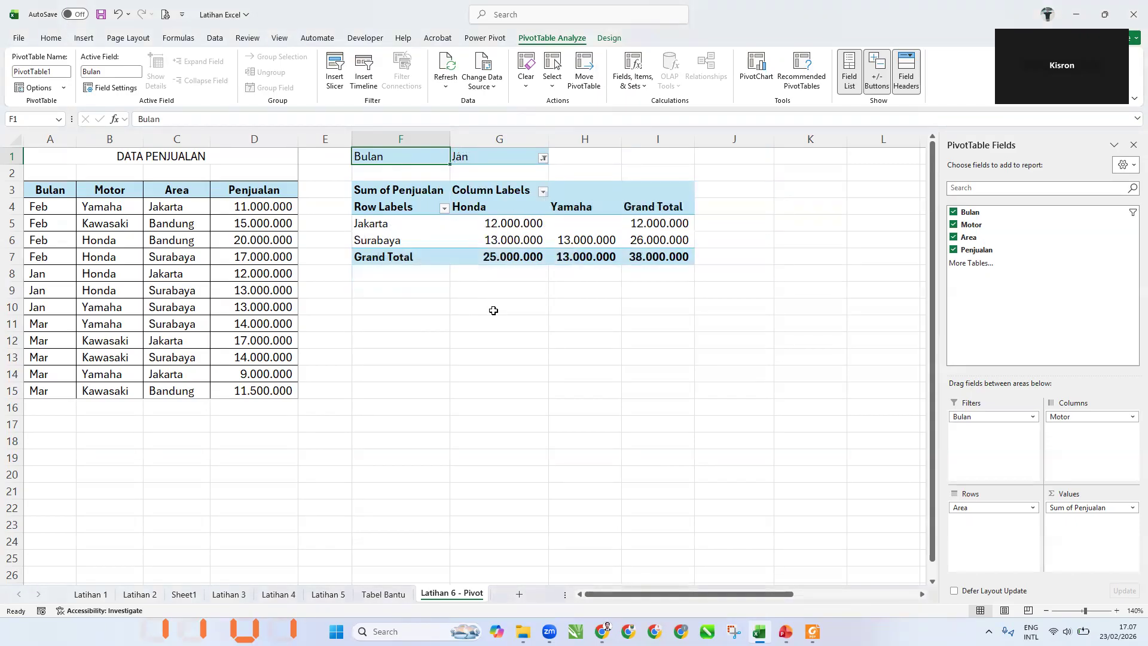
left_click(543, 158)
left_click(427, 210)
left_click(495, 310)
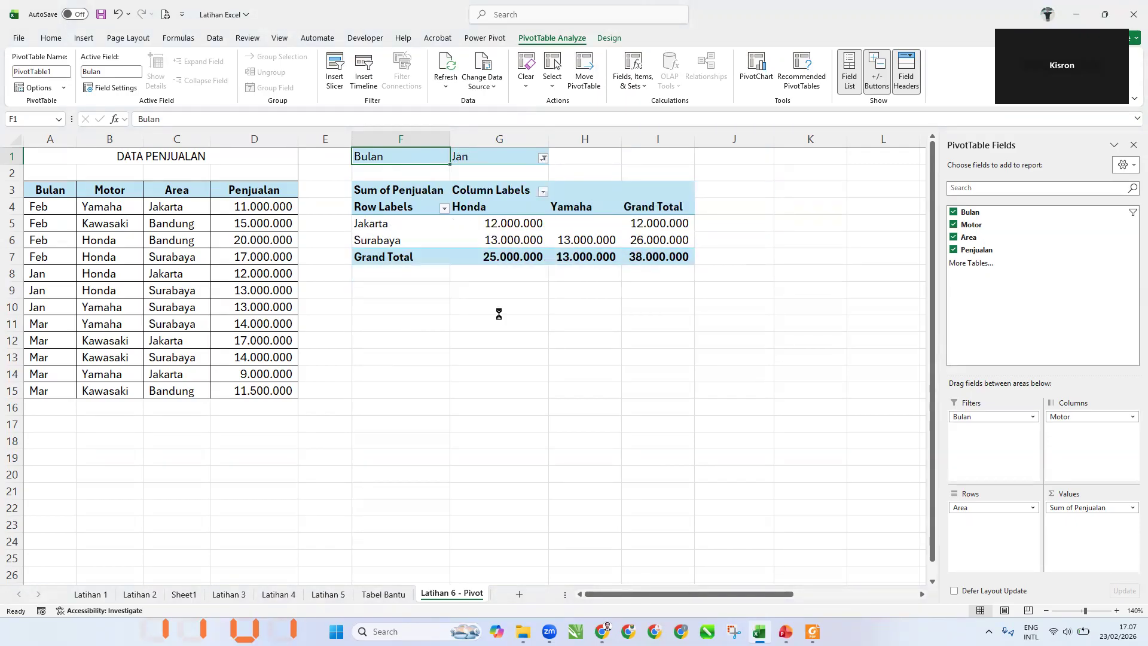
left_click(542, 158)
left_click(428, 221)
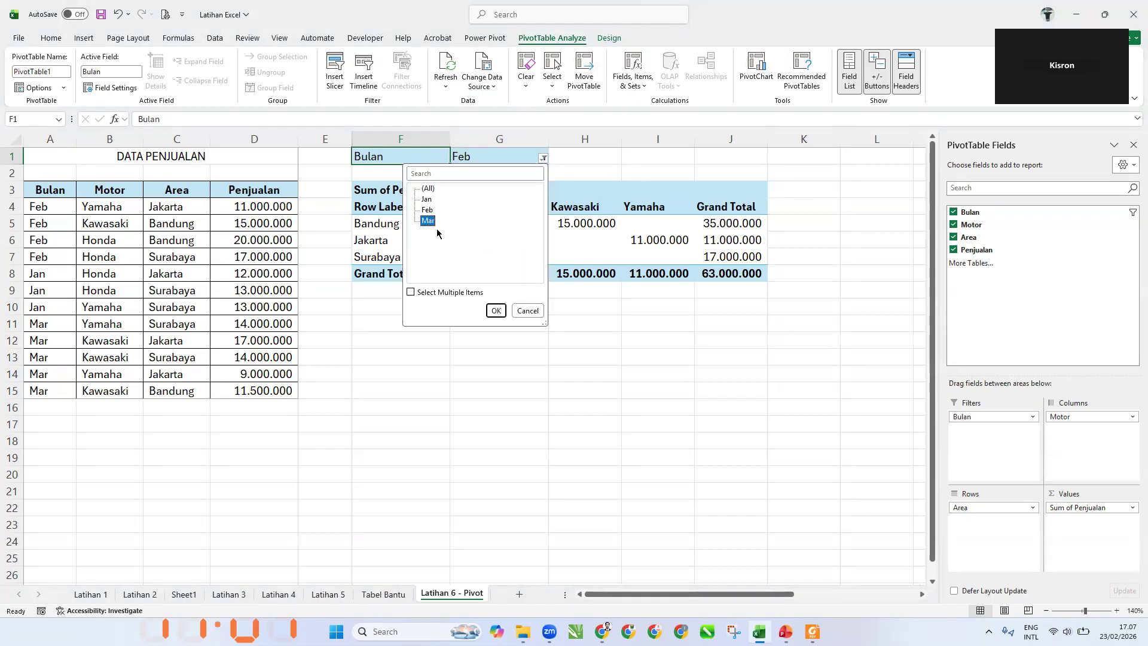
left_click(496, 310)
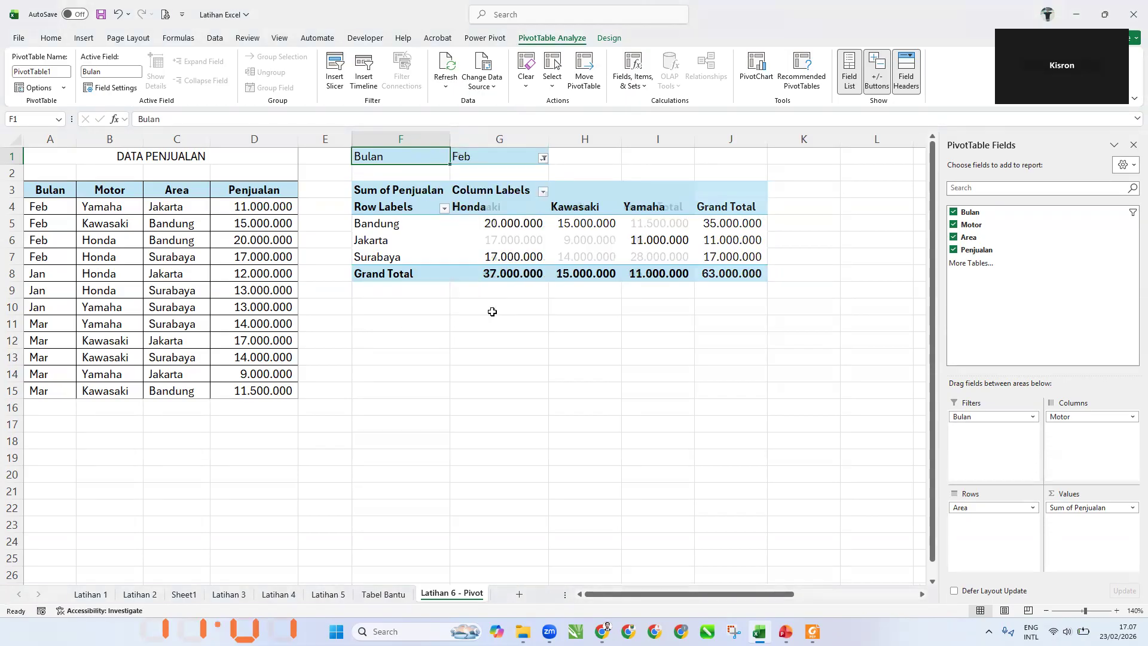
Enable multiple-item selection in the Bulan filter and select Jan and Feb without Mar
left_click(543, 158)
left_click(412, 292)
left_click(425, 199)
left_click(426, 210)
left_click(425, 221)
left_click(496, 311)
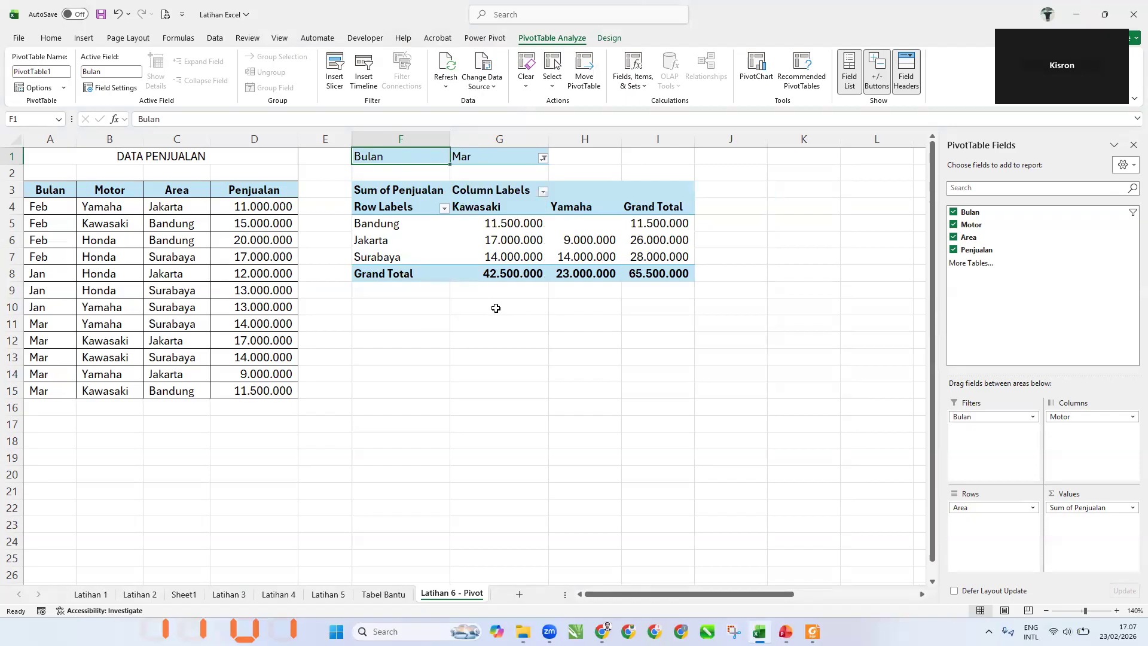
Change the Bulan filter selection to Feb and Mar
left_click(545, 158)
left_click(426, 199)
left_click(426, 220)
left_click(499, 312)
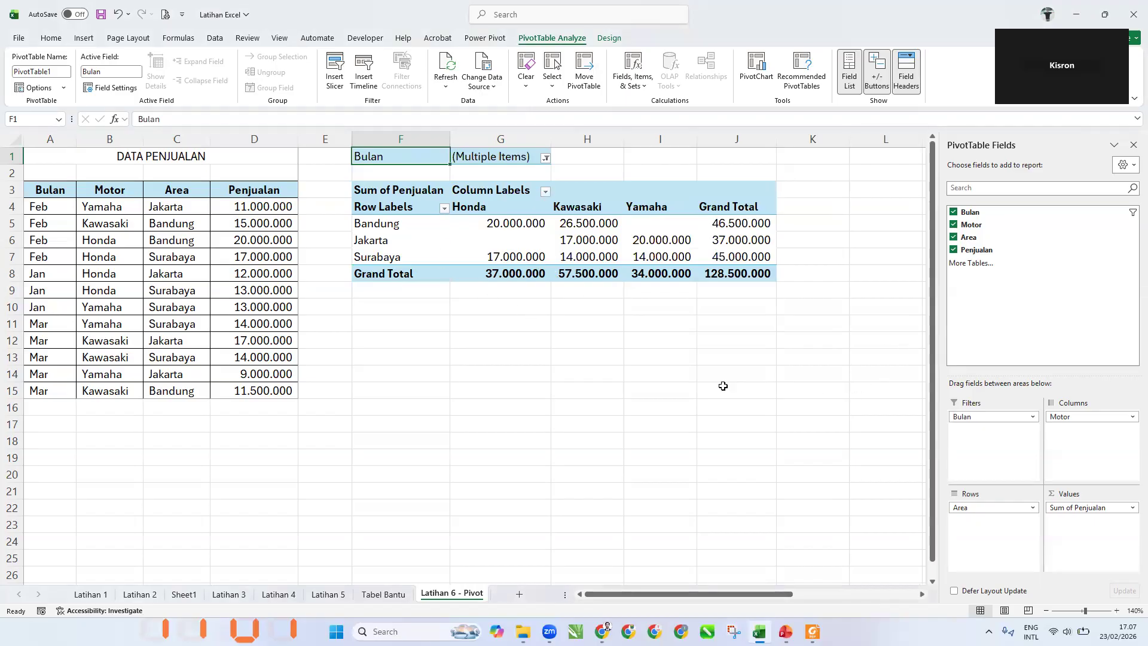
Set the PivotTable's Bulan filter to Jan only
left_click(739, 291)
left_click(383, 160)
left_click(545, 157)
left_click(431, 200)
left_click(427, 220)
left_click(498, 310)
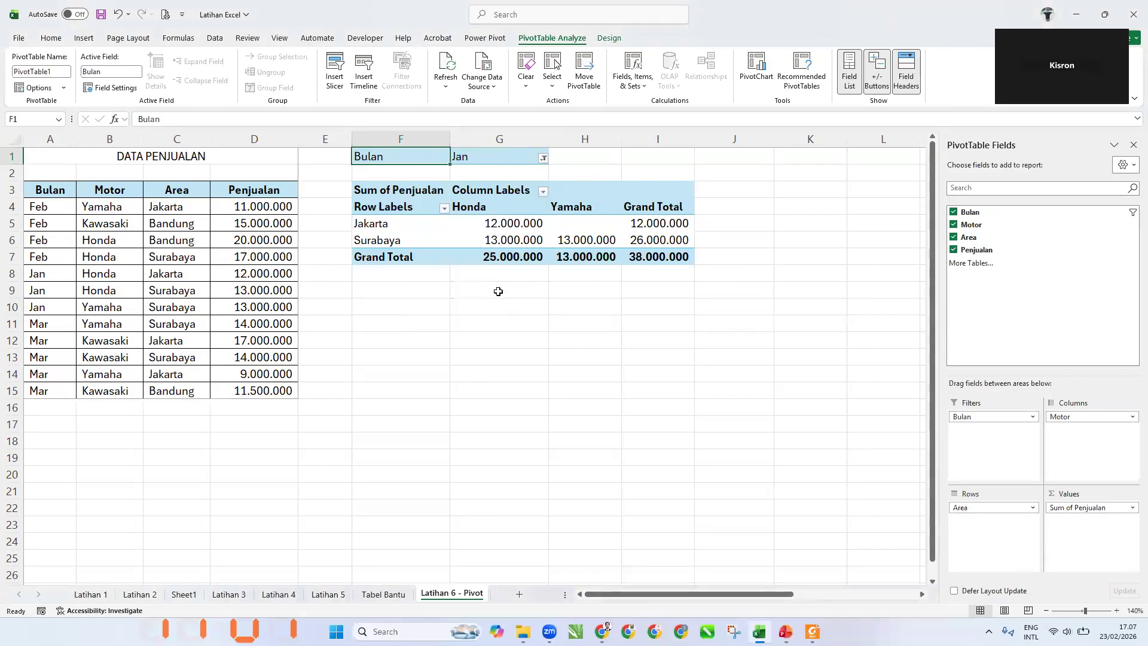
Copy the whole Jan PivotTable, range F1:I7, and paste the copy at cell F12
left_click(499, 290)
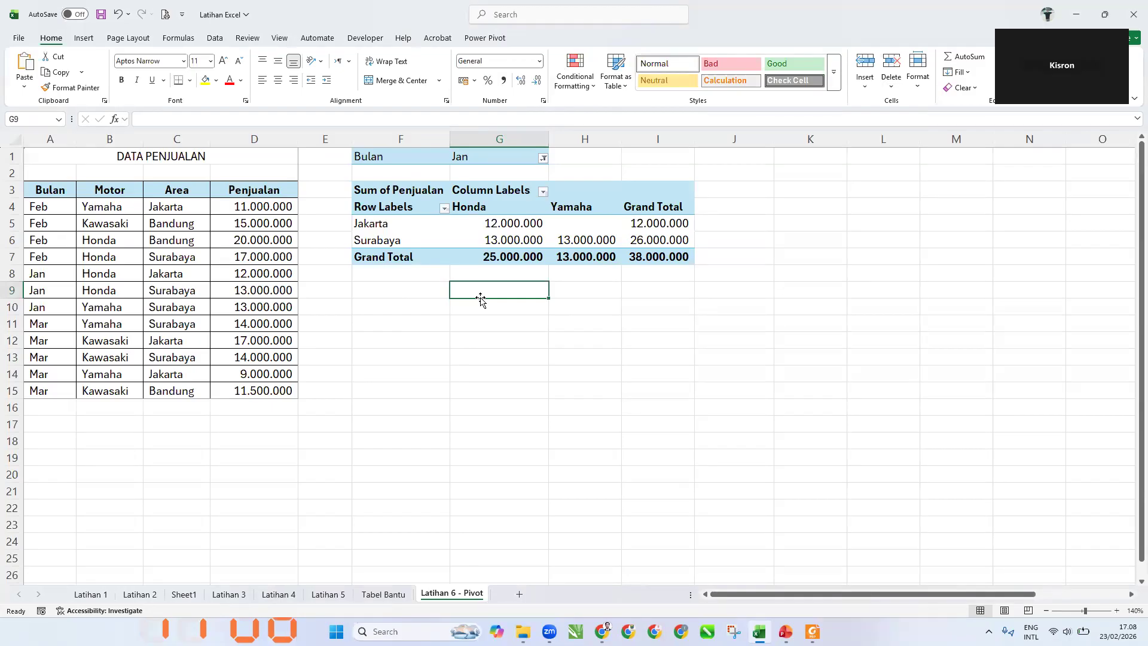
left_click_drag(664, 257, 388, 158)
right_click(389, 158)
left_click(408, 186)
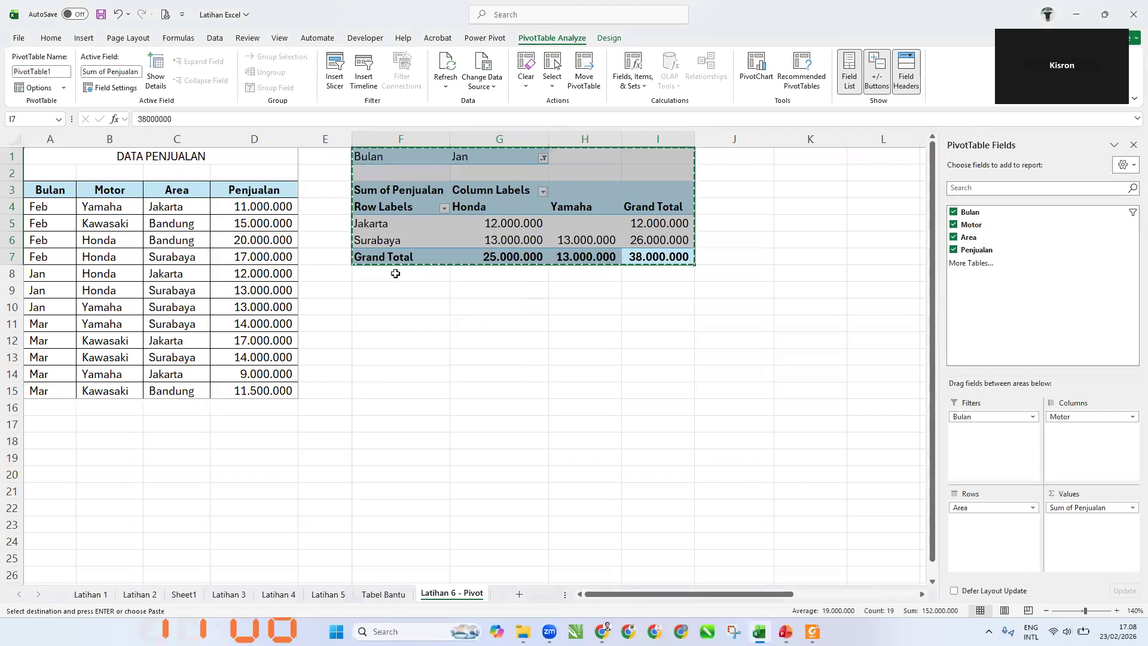
left_click(392, 312)
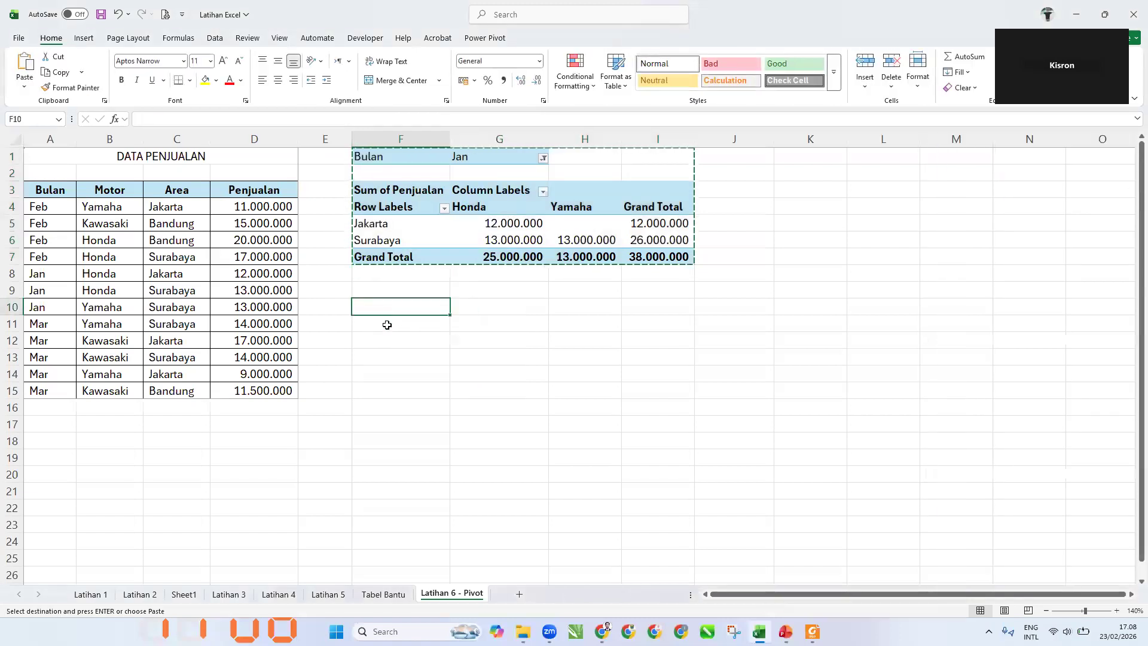
left_click(408, 337)
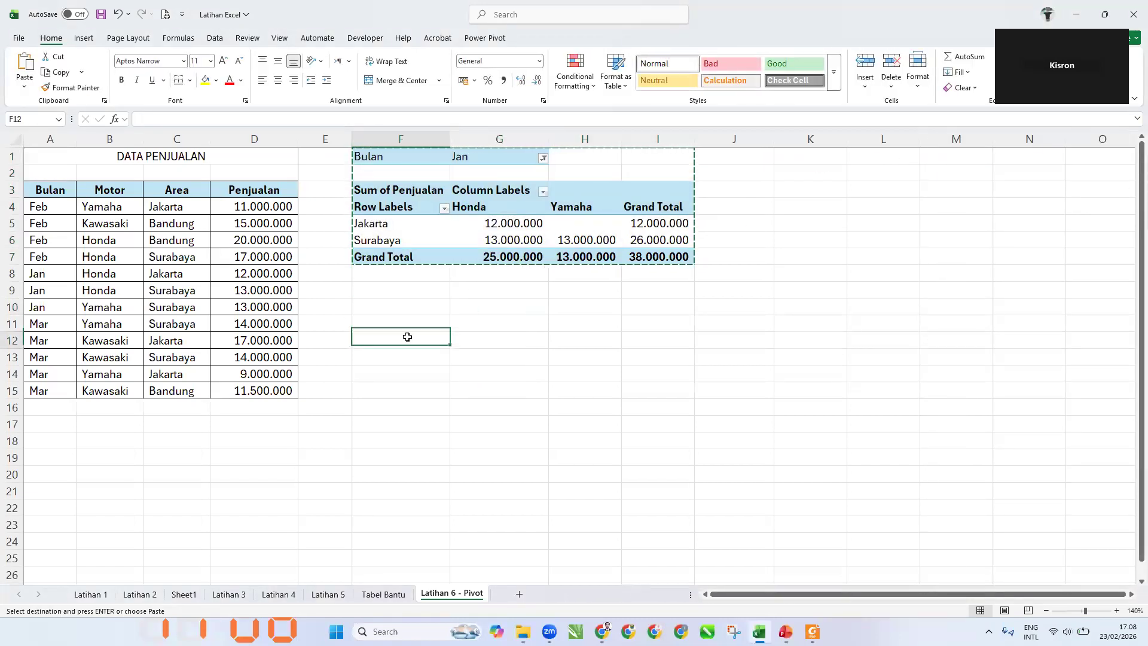
right_click(408, 337)
left_click(419, 342)
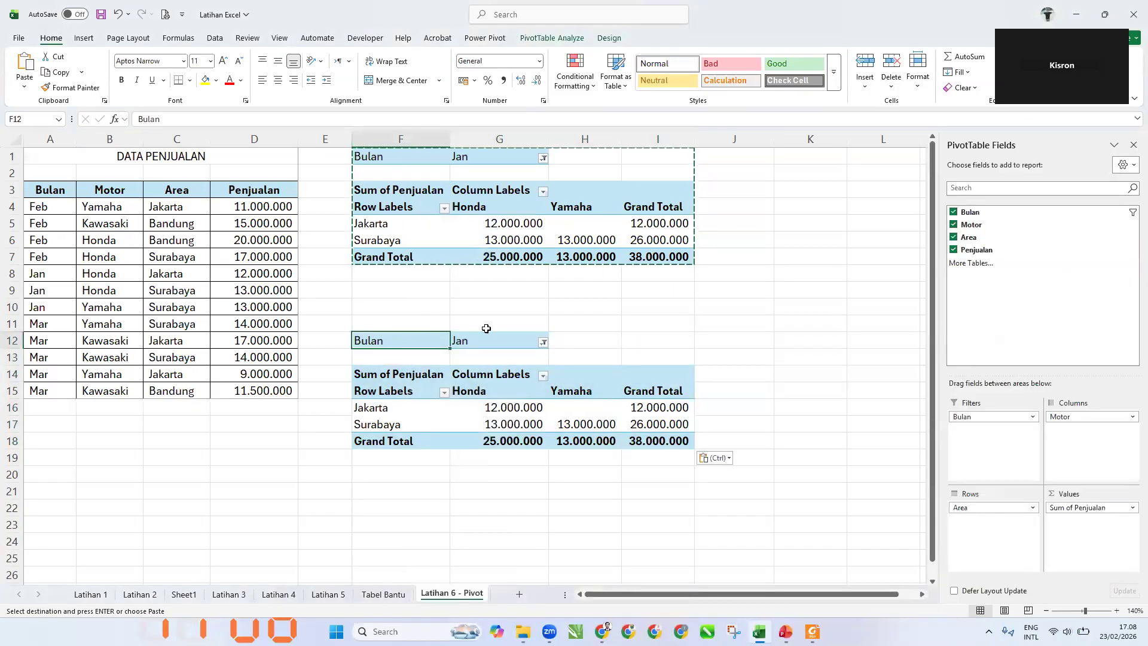
Set the Bulan filter of the PivotTable at F12 to Feb only
left_click(543, 343)
left_click(424, 394)
left_click(425, 394)
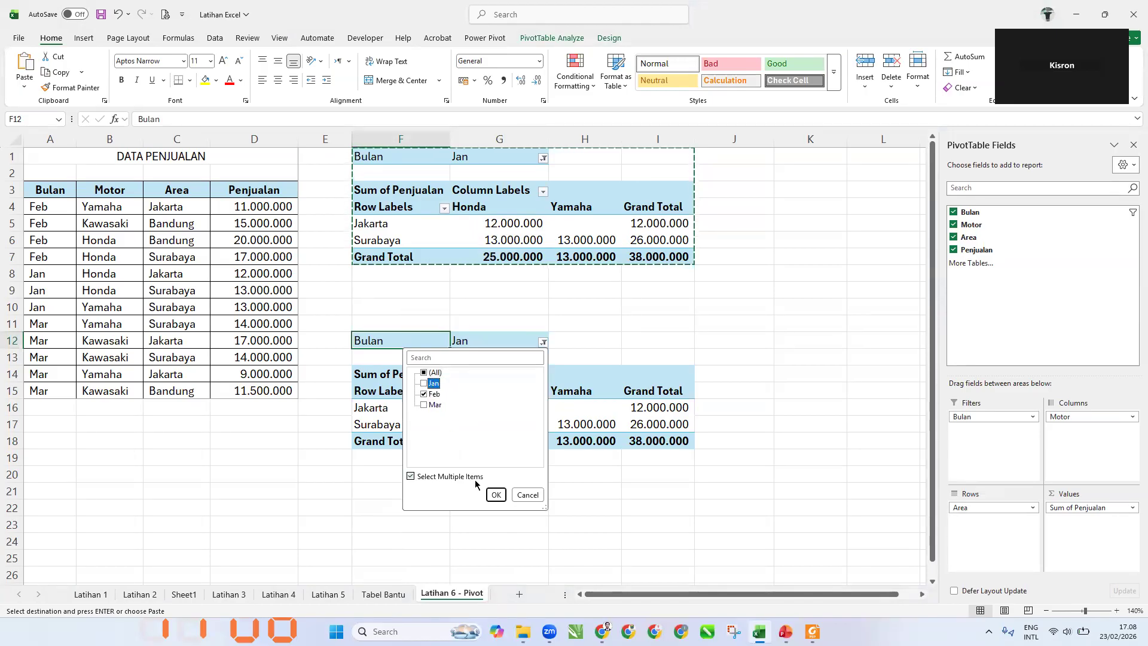
left_click(496, 494)
Copy the Feb PivotTable, range F12:J19, and paste the copy at cell F24
scroll(482, 418, "down", 4)
scroll(430, 226, "up", 1)
left_click_drag(413, 189, 747, 306)
key("ctrl+c")
left_click(417, 390)
key("ctrl+v")
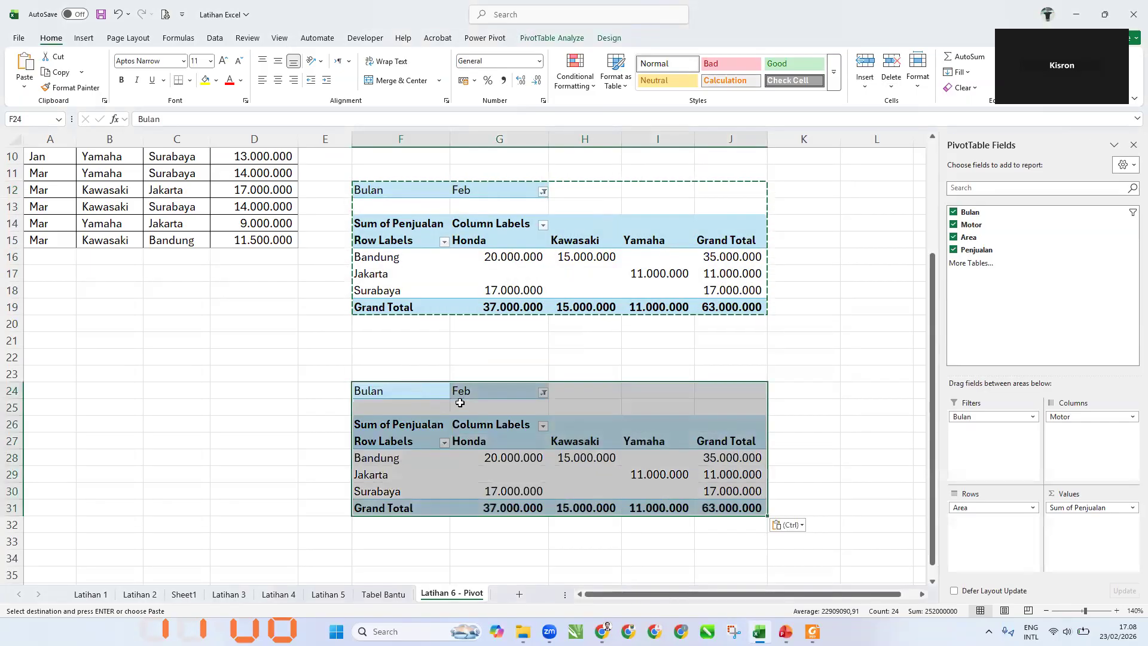
left_click(523, 392)
left_click(552, 390)
left_click(531, 391)
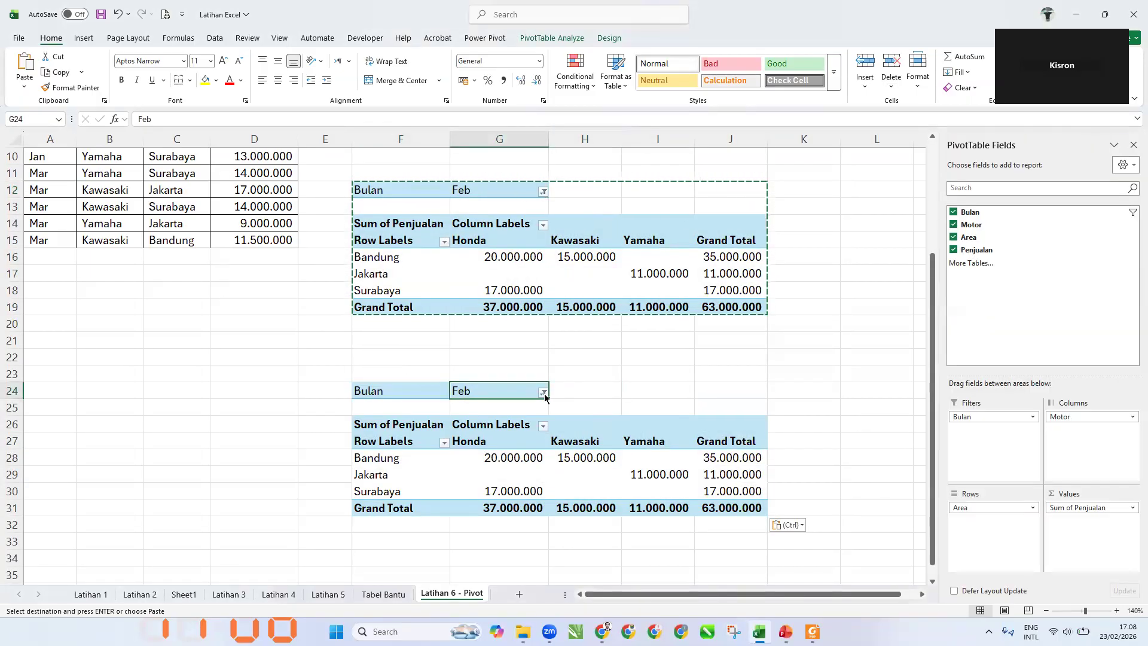
left_click(543, 392)
left_click(432, 455)
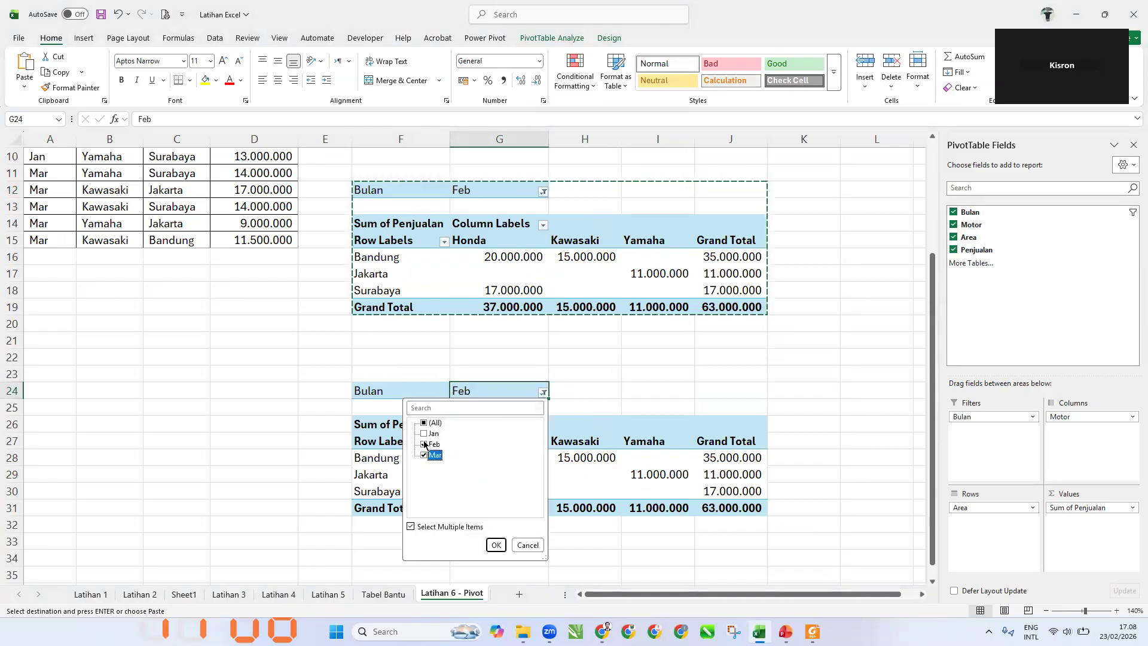
left_click(432, 444)
left_click(549, 632)
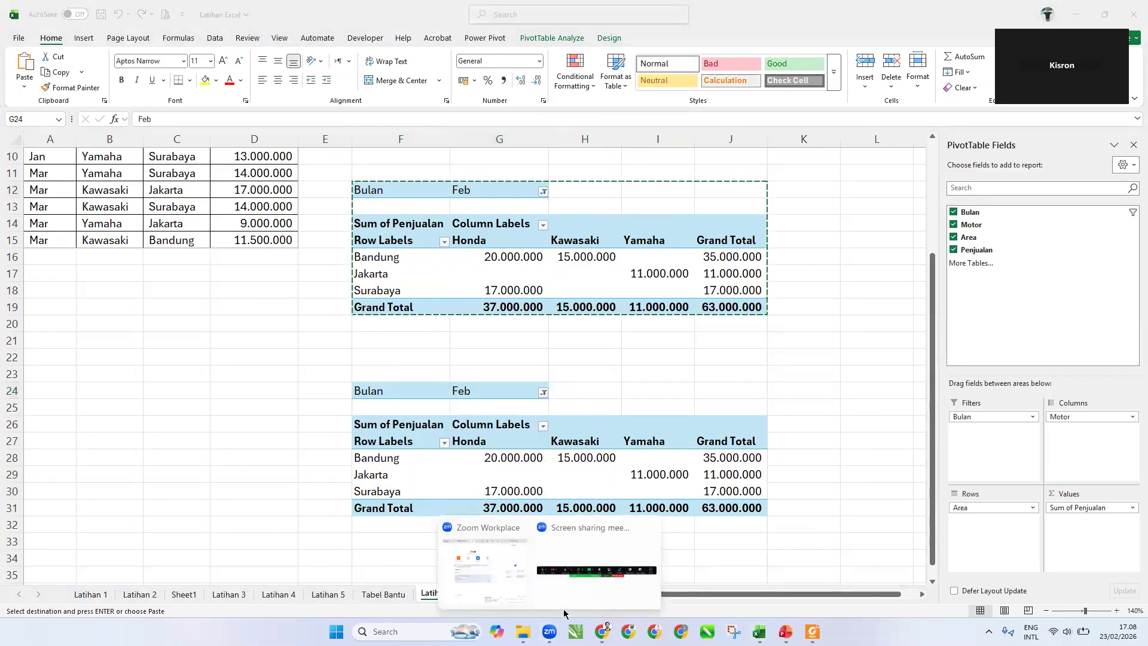
left_click(748, 397)
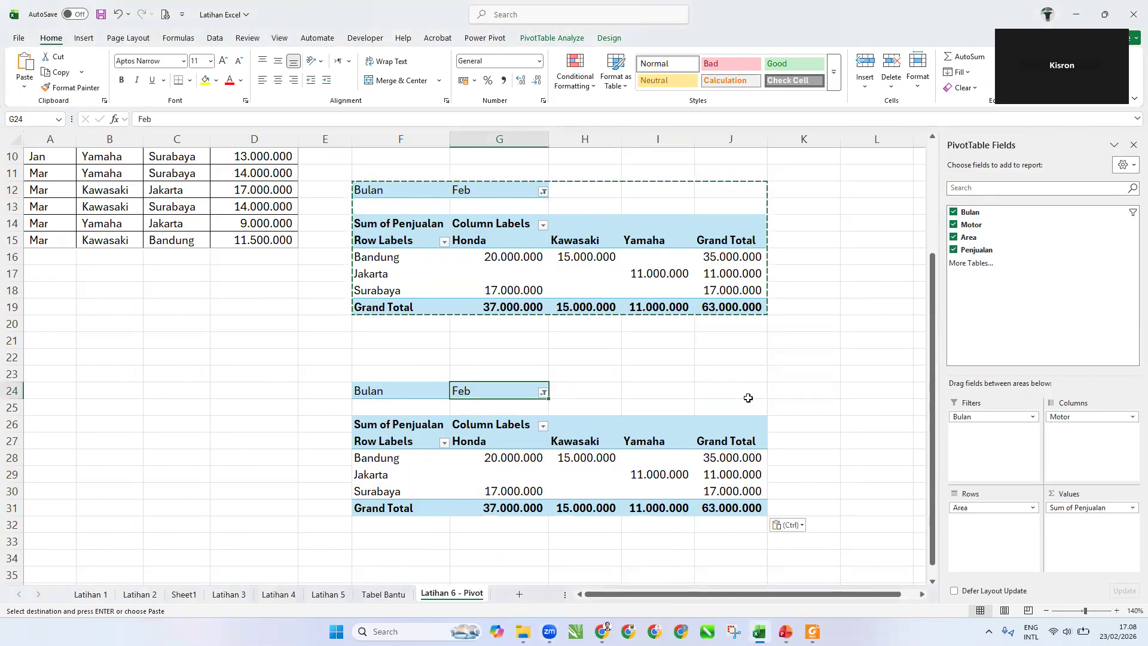
Set the Bulan filter of the PivotTable at F24 to Mar only
left_click(543, 393)
left_click(432, 454)
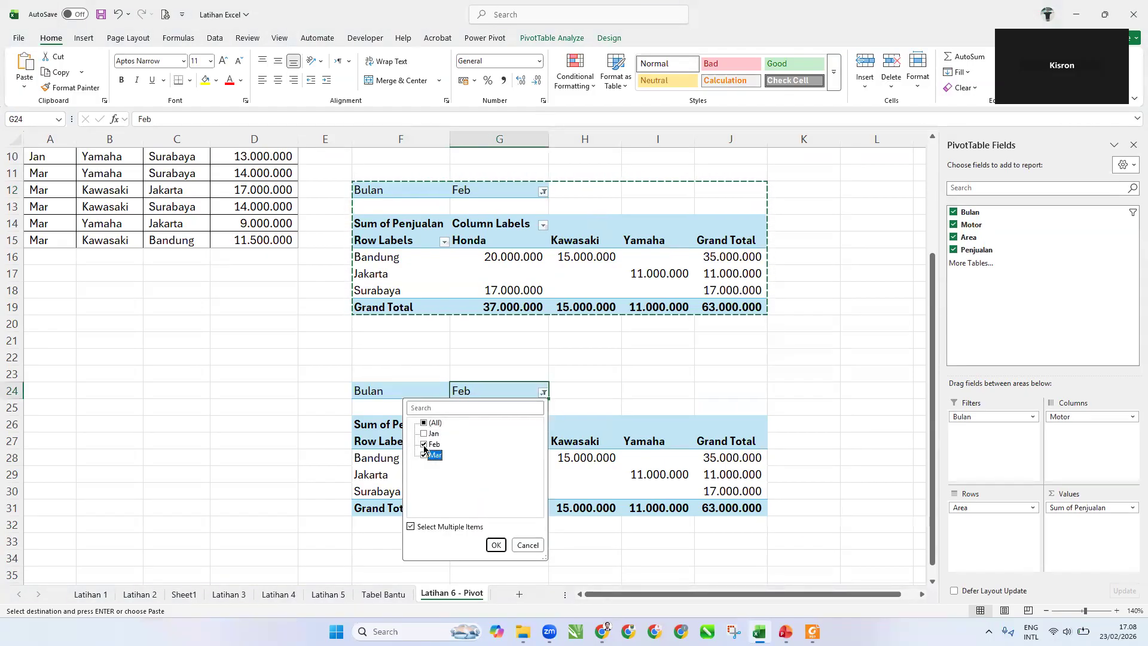
left_click(432, 444)
left_click(495, 545)
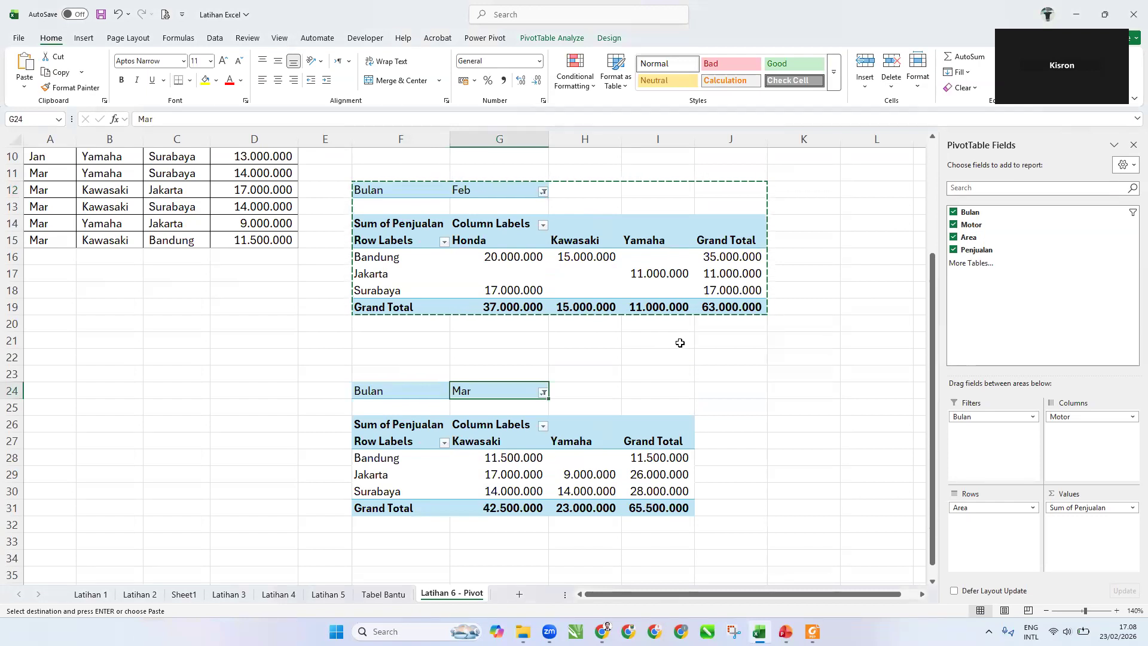
Zoom the sheet out to 110% and review the Jan, Feb and Mar PivotTables together
left_click(709, 341)
scroll(750, 427, "up", 3)
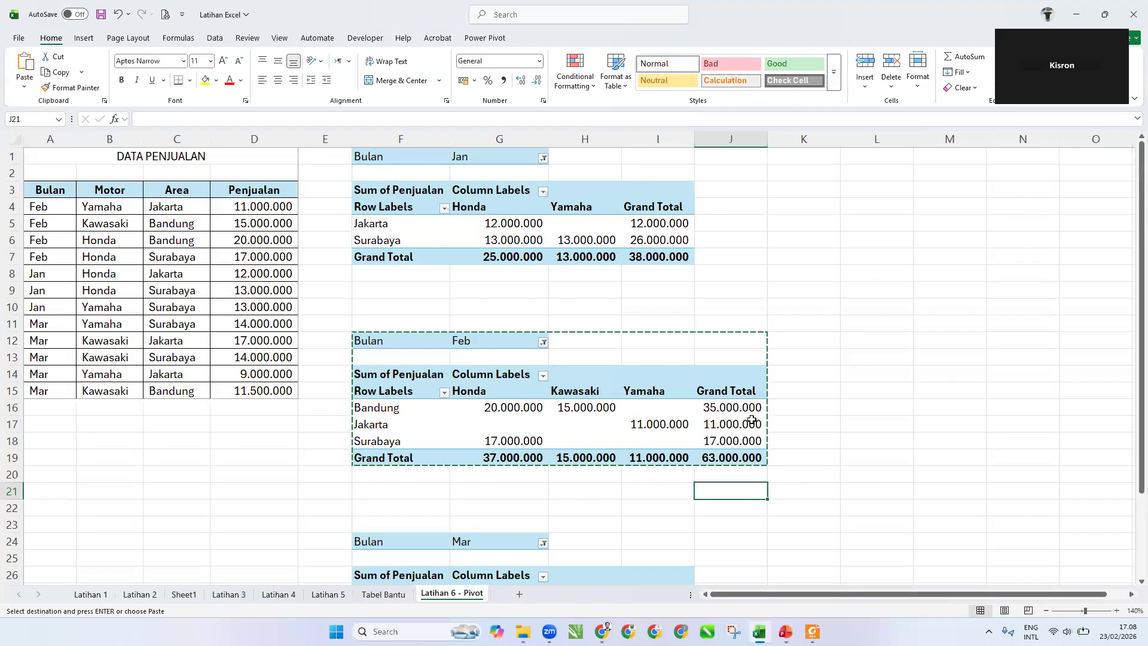
left_click(1045, 611)
left_click(1046, 611)
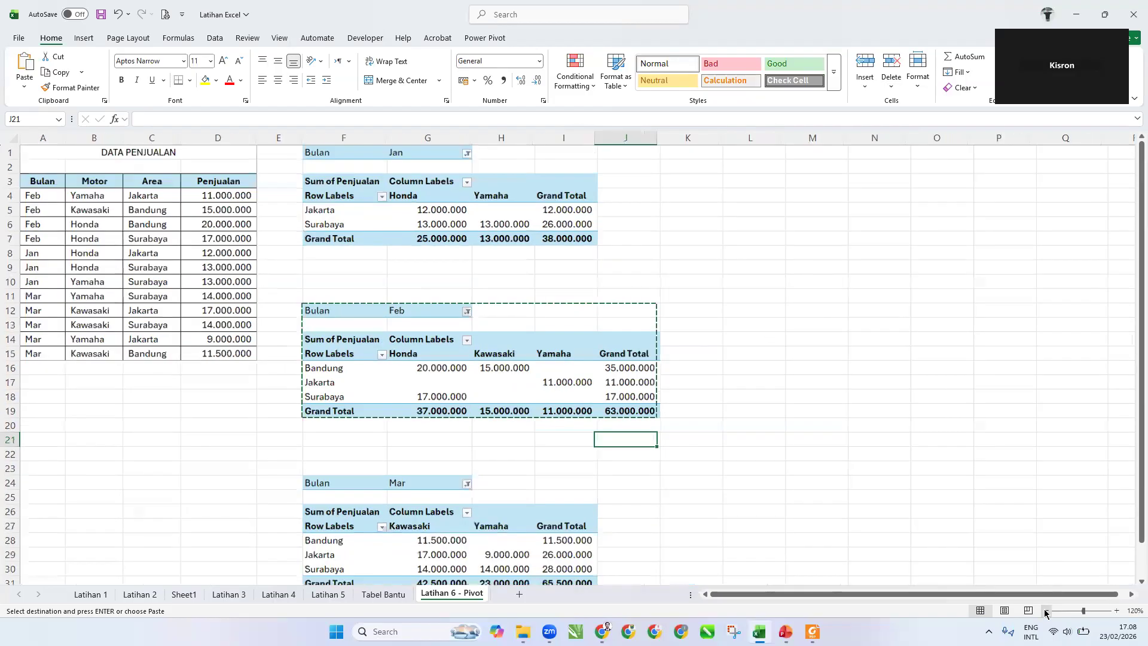
left_click(1046, 610)
left_click(748, 336)
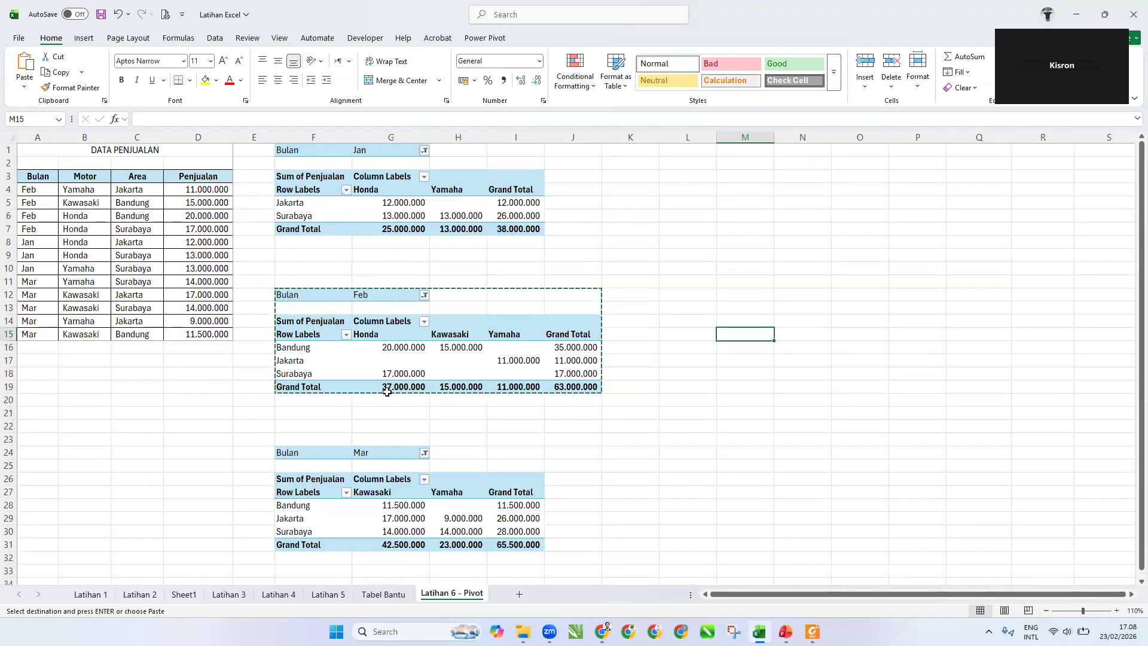
scroll(401, 414, "down", 3)
scroll(401, 414, "up", 3)
Preview Pie, 3-D Pie and Bar chart types for the Jan PivotTable, and insert a Clustered Column PivotChart
left_click(411, 191)
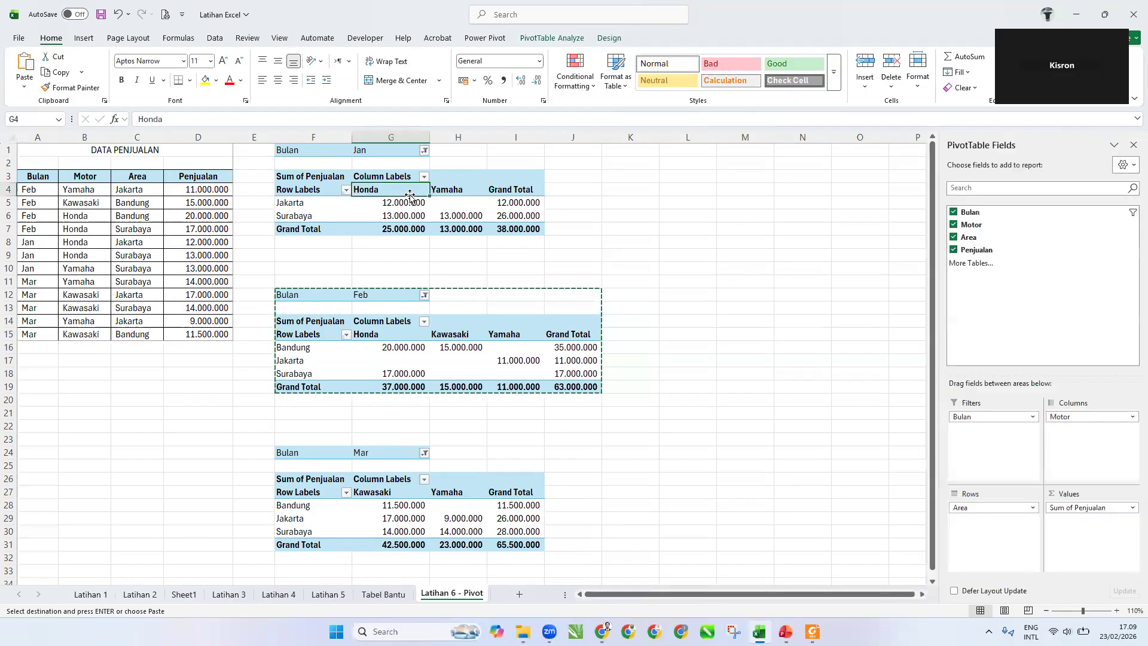
left_click(554, 39)
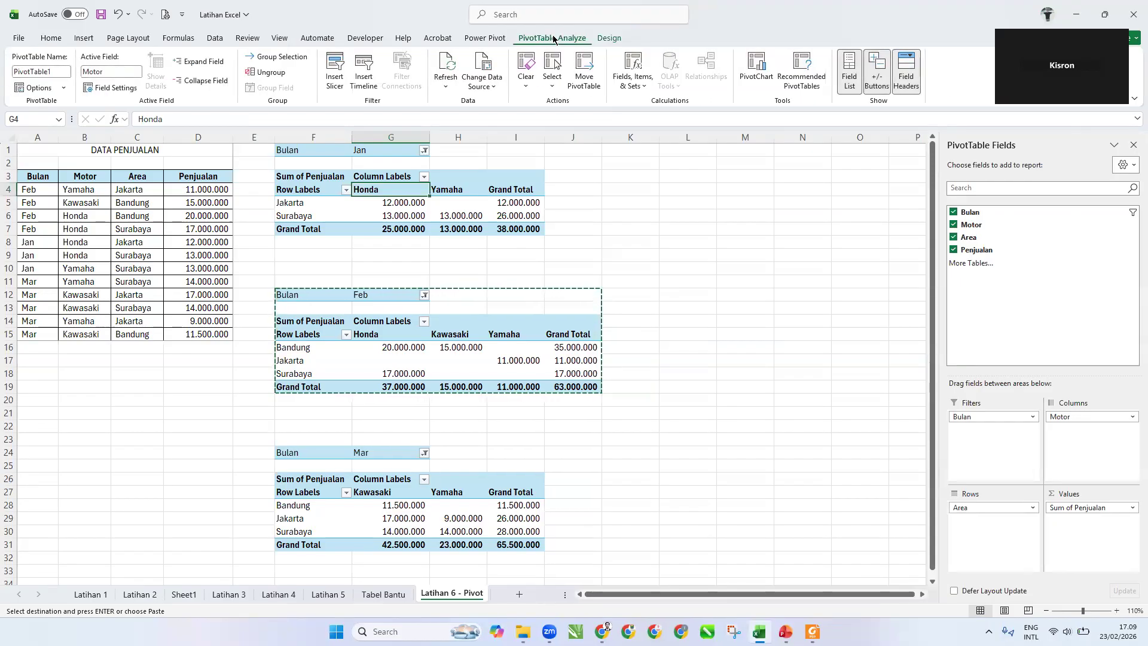
left_click(759, 66)
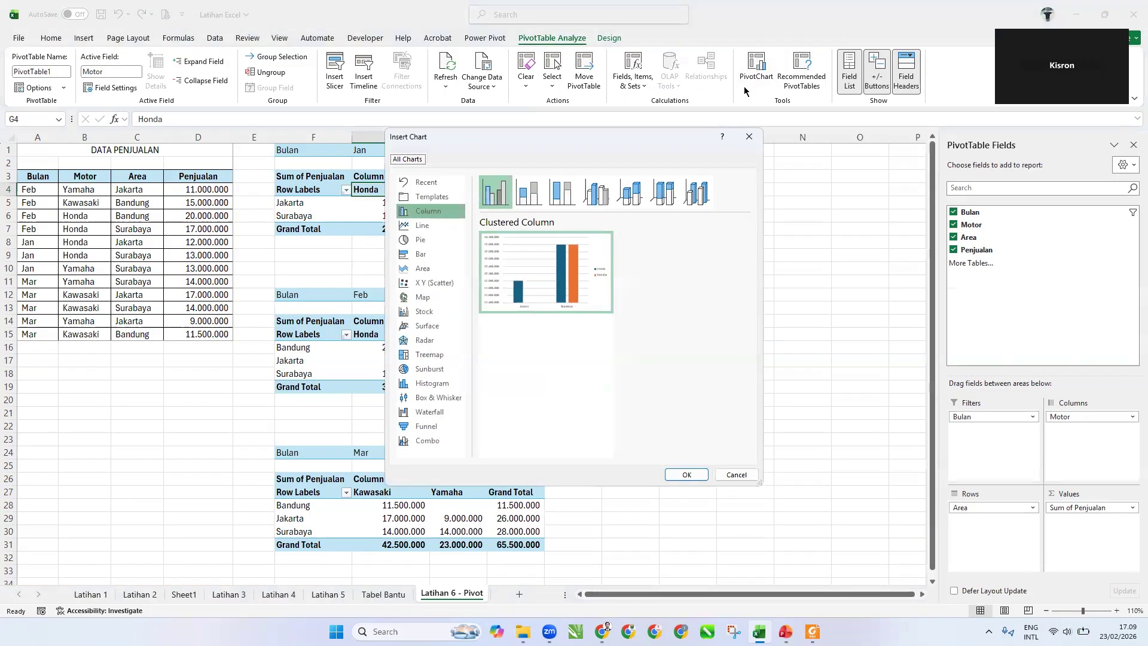
left_click(441, 242)
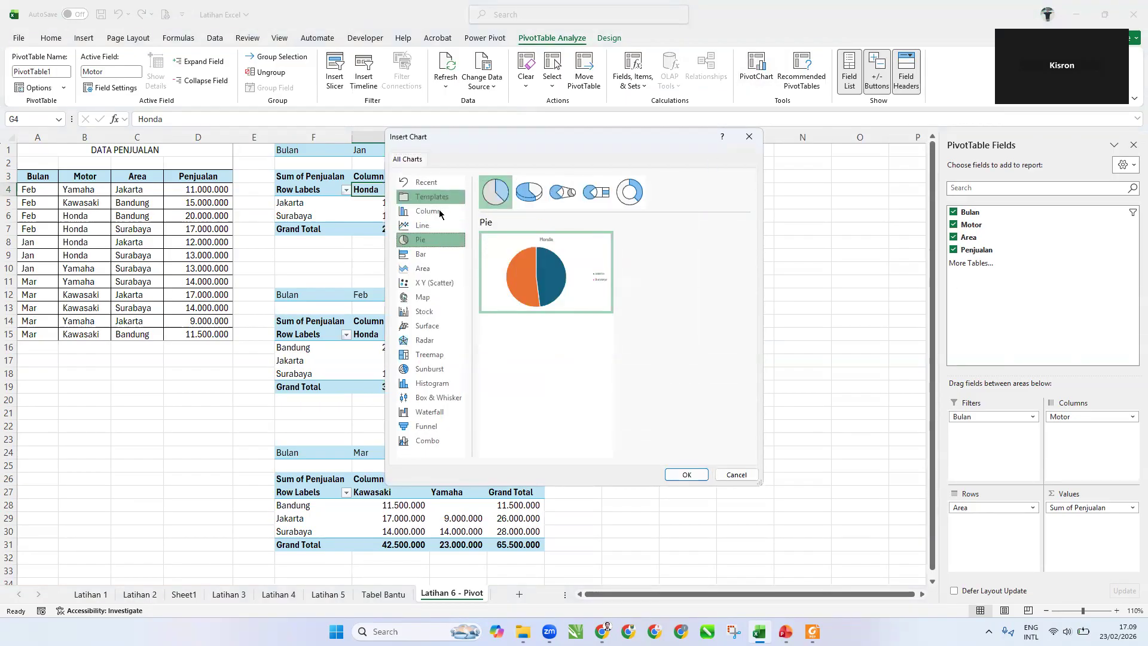
left_click(435, 215)
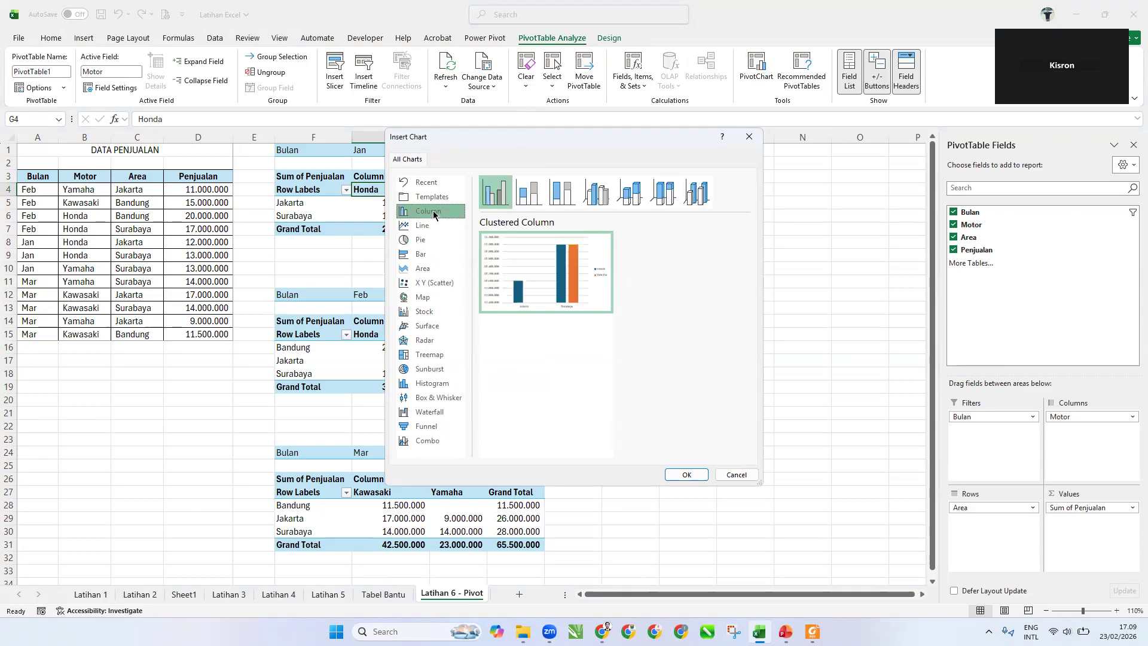
left_click(426, 240)
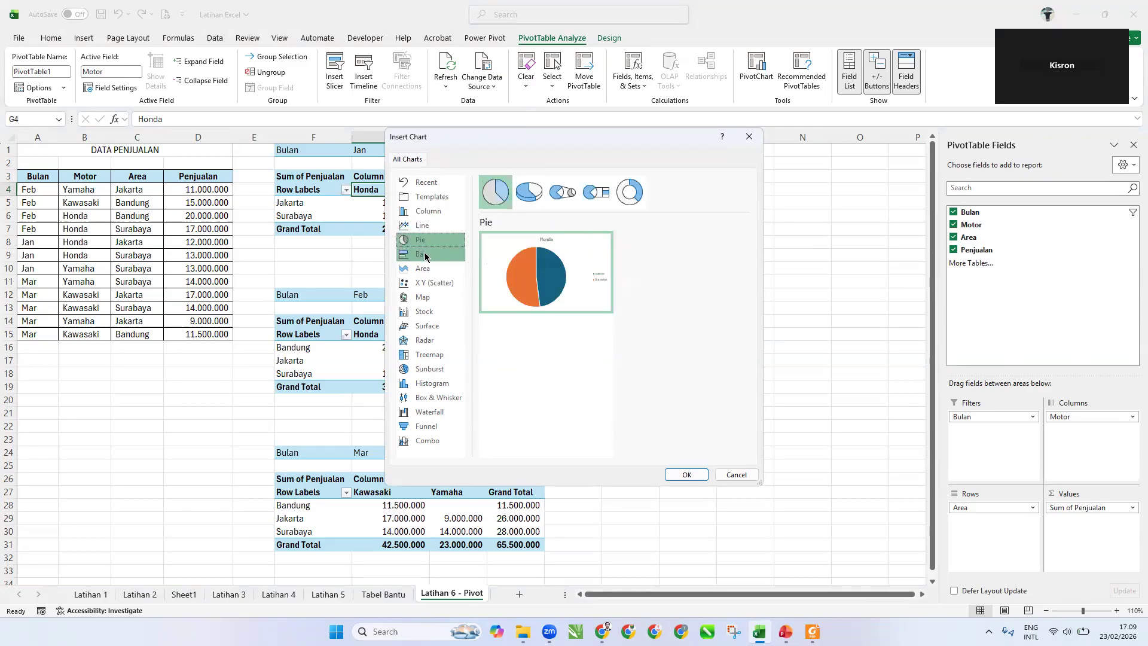
left_click(425, 256)
left_click(427, 242)
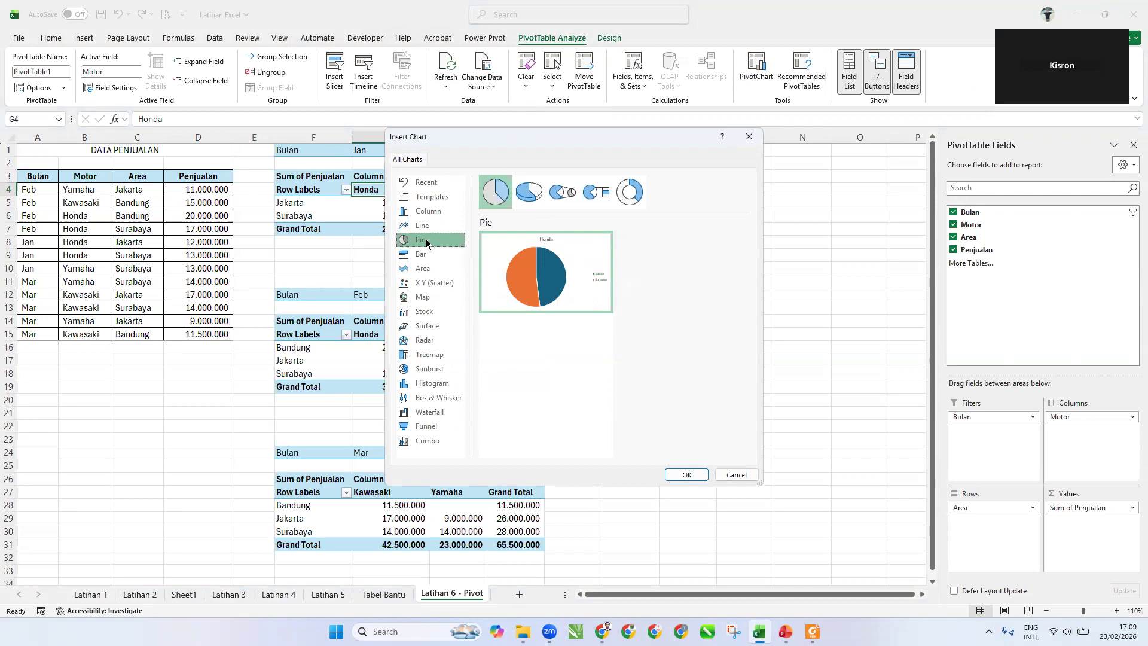
left_click(533, 197)
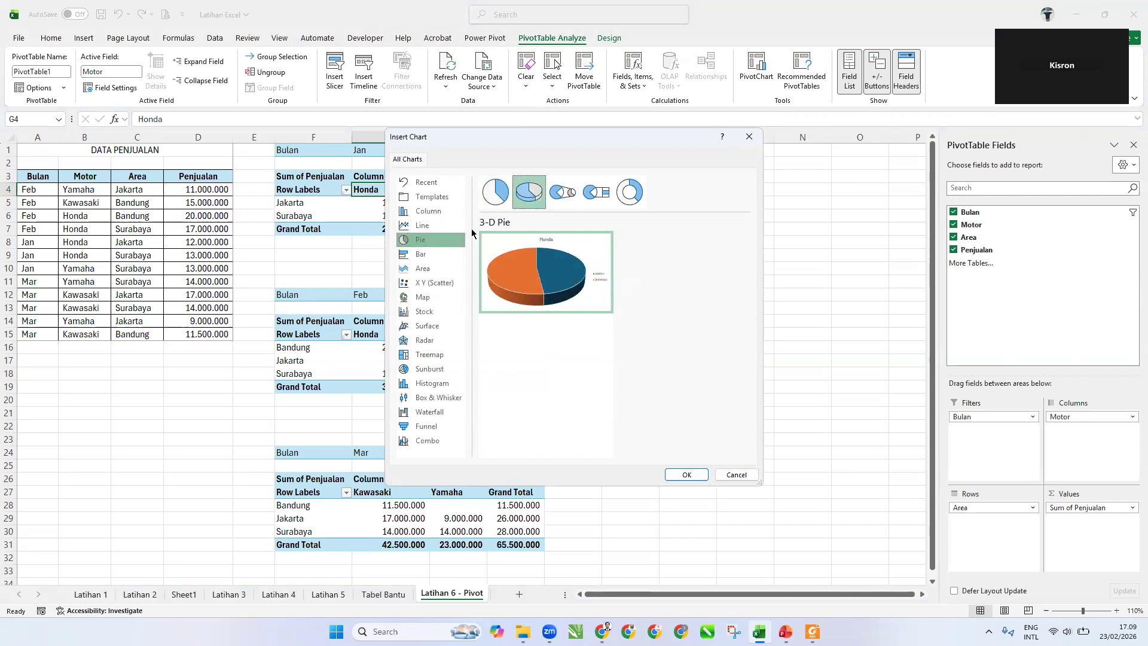
left_click(437, 213)
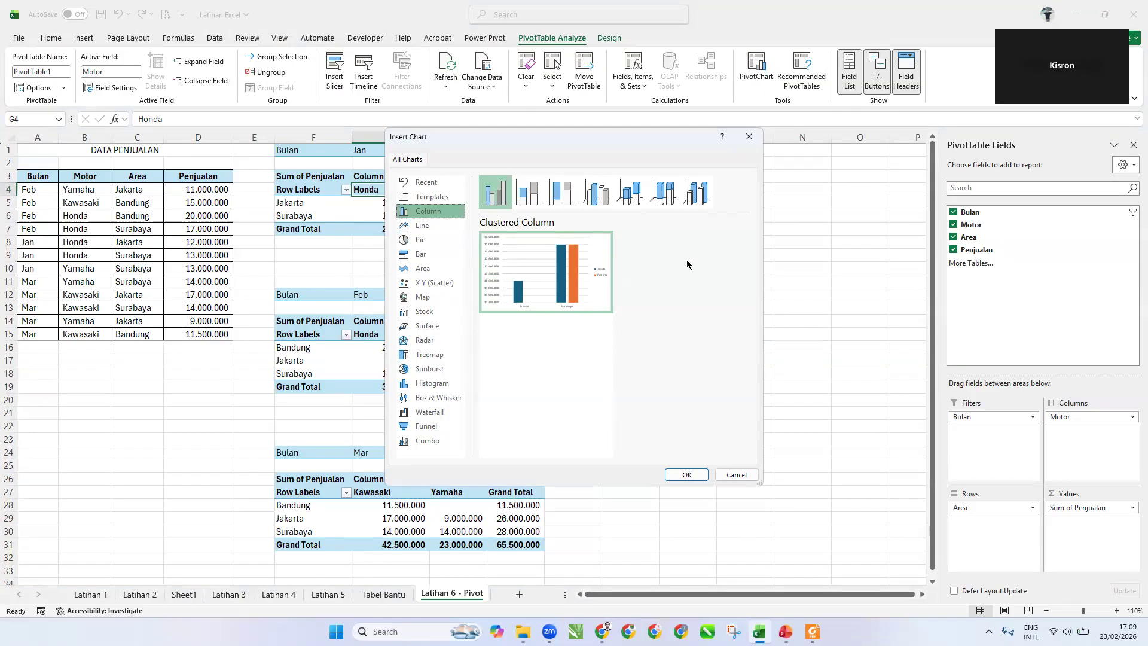
left_click(686, 473)
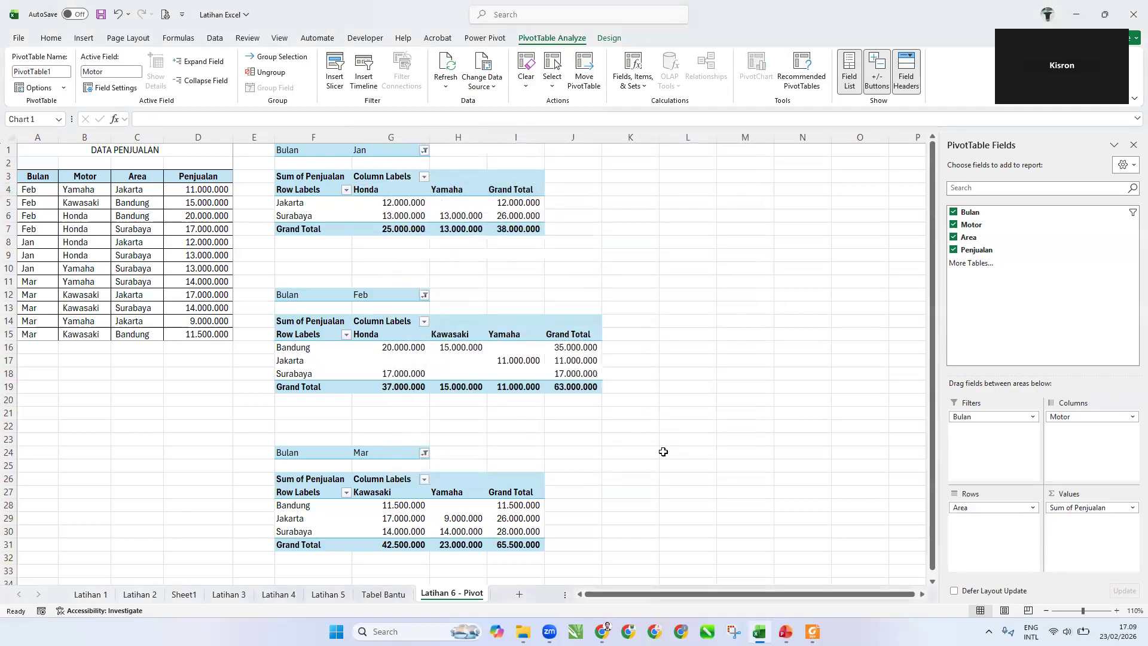
Move the PivotChart into the empty area beside the Jan PivotTable, over columns K to P
left_click_drag(571, 291, 871, 202)
scroll(860, 533, "right", 1)
left_click(867, 400)
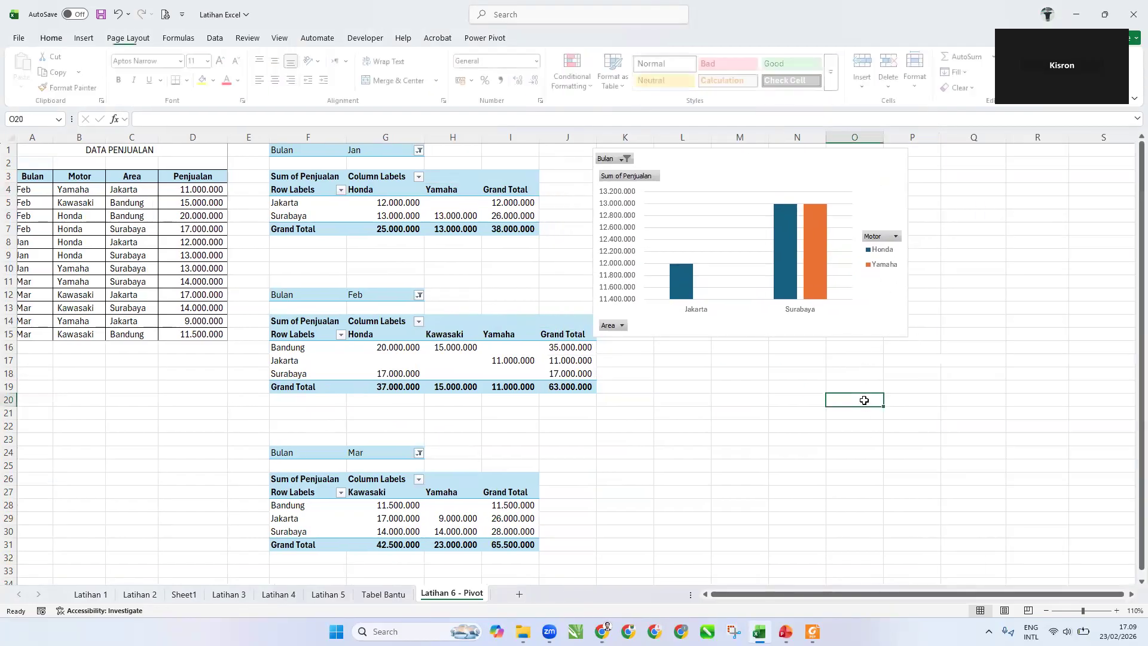
left_click_drag(850, 157, 870, 153)
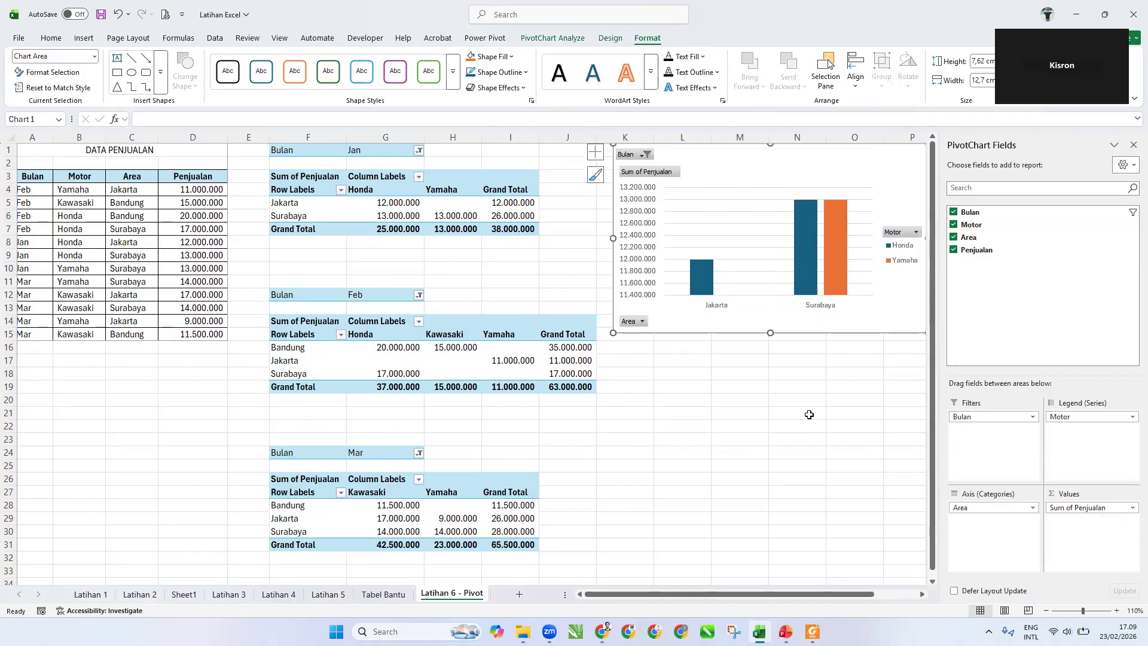
left_click(808, 414)
left_click_drag(899, 597, 902, 597)
left_click(921, 467)
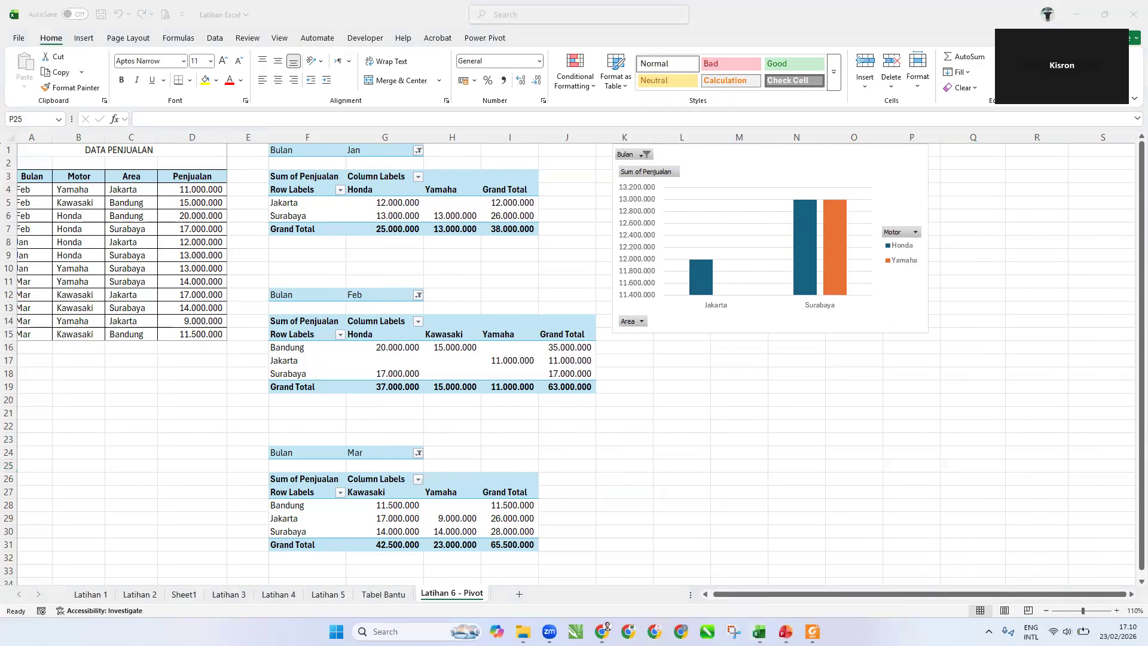
Hide all field buttons on the Jan PivotChart
left_click(795, 154)
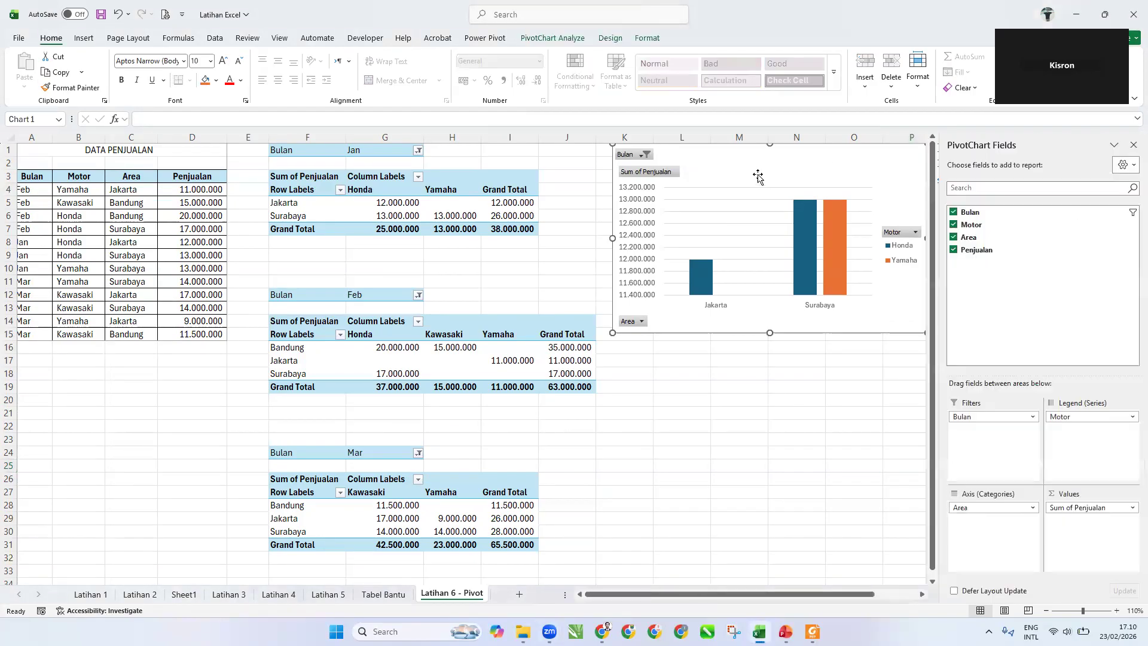
left_click(579, 38)
left_click(618, 38)
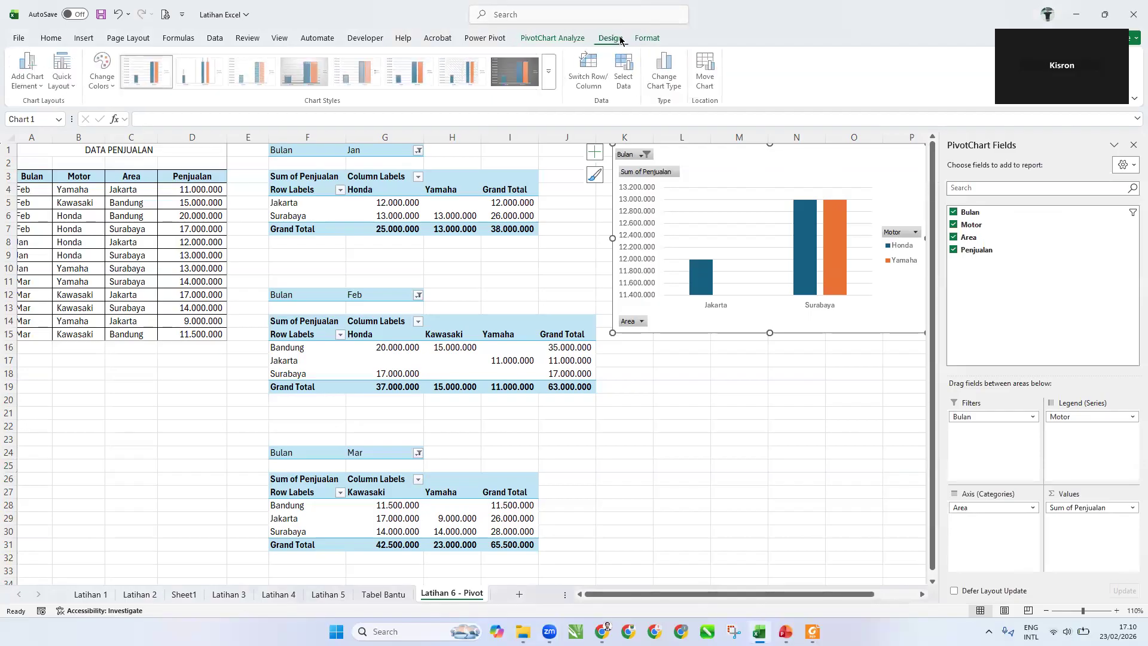
left_click(569, 38)
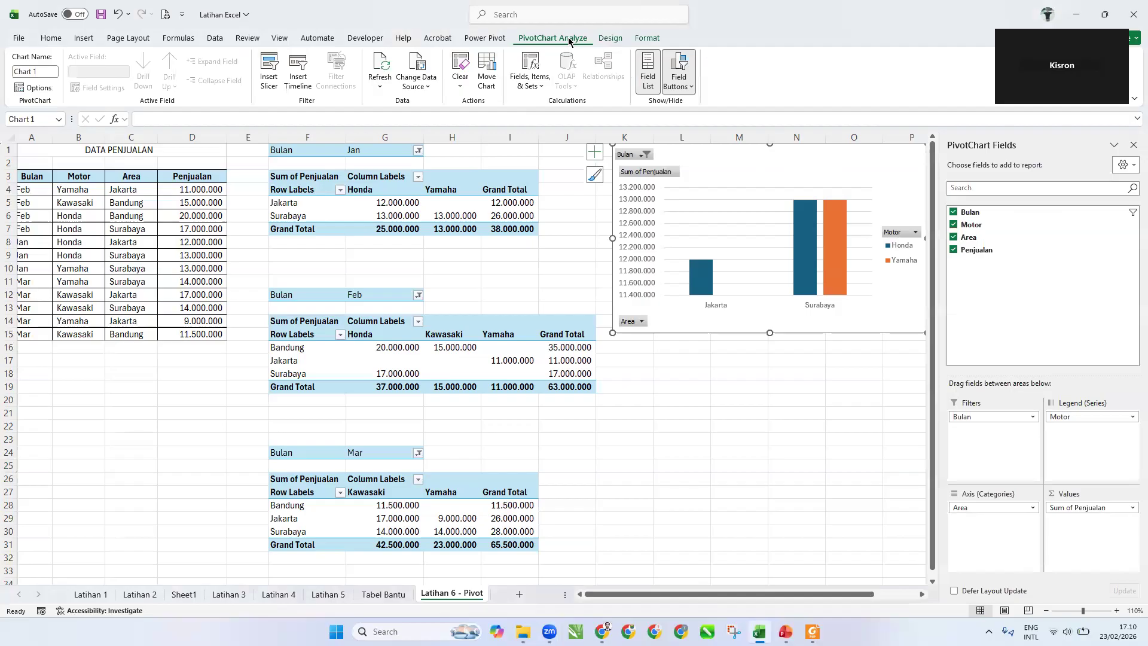
left_click(675, 60)
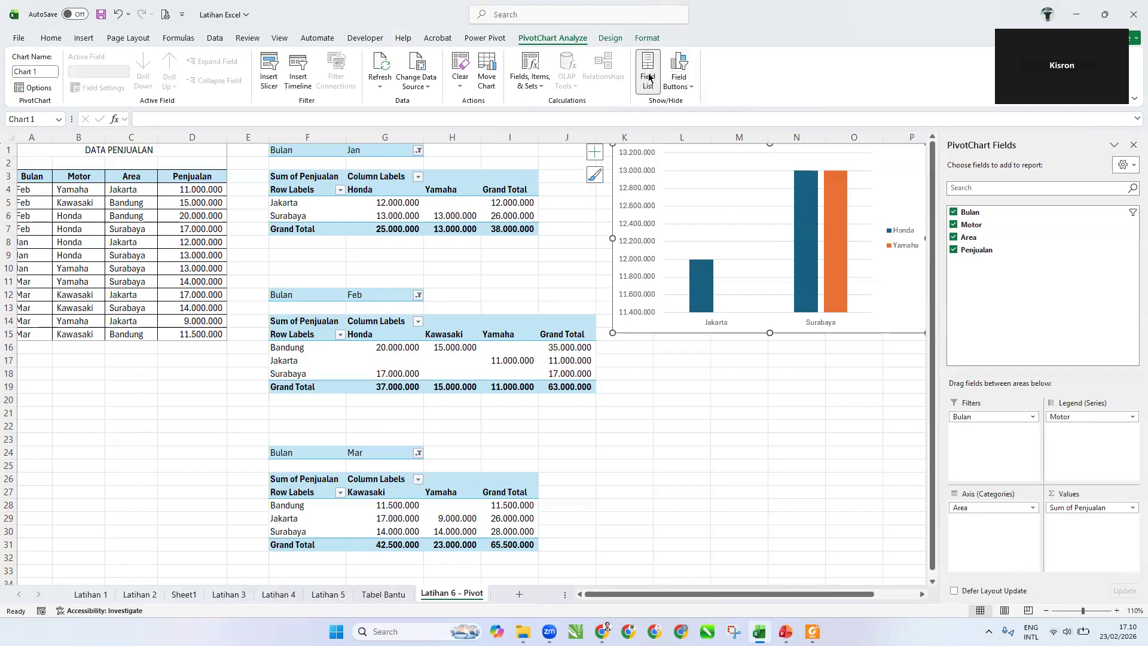
left_click_drag(787, 382, 793, 398)
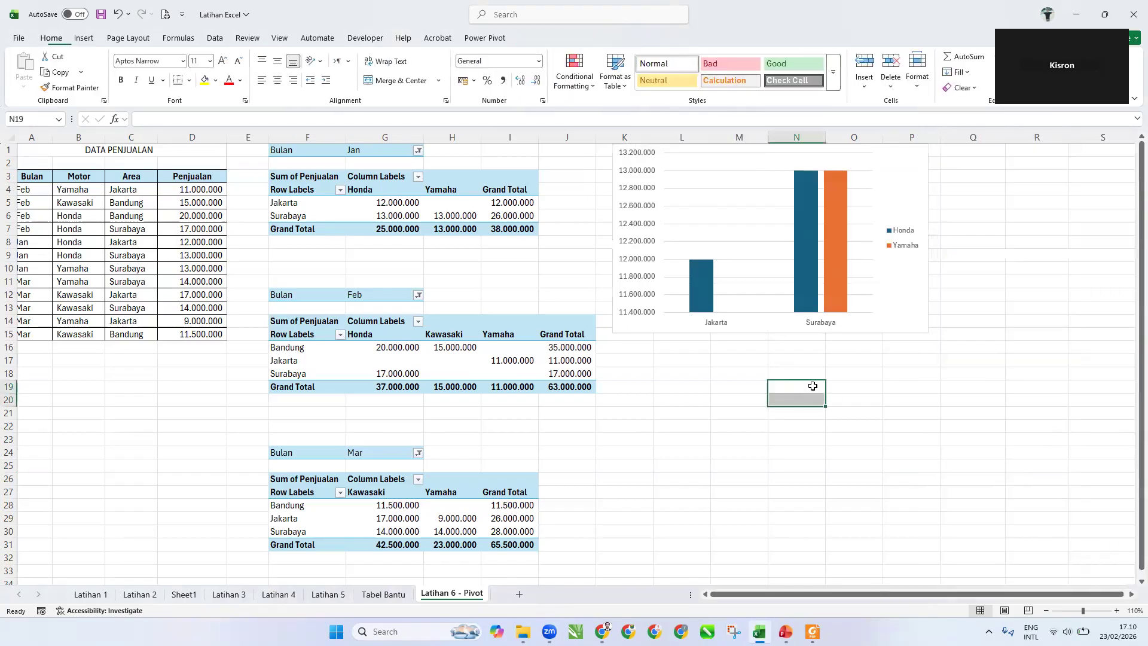
Nudge the PivotChart slightly down and add axis titles and data labels to it
left_click(901, 157)
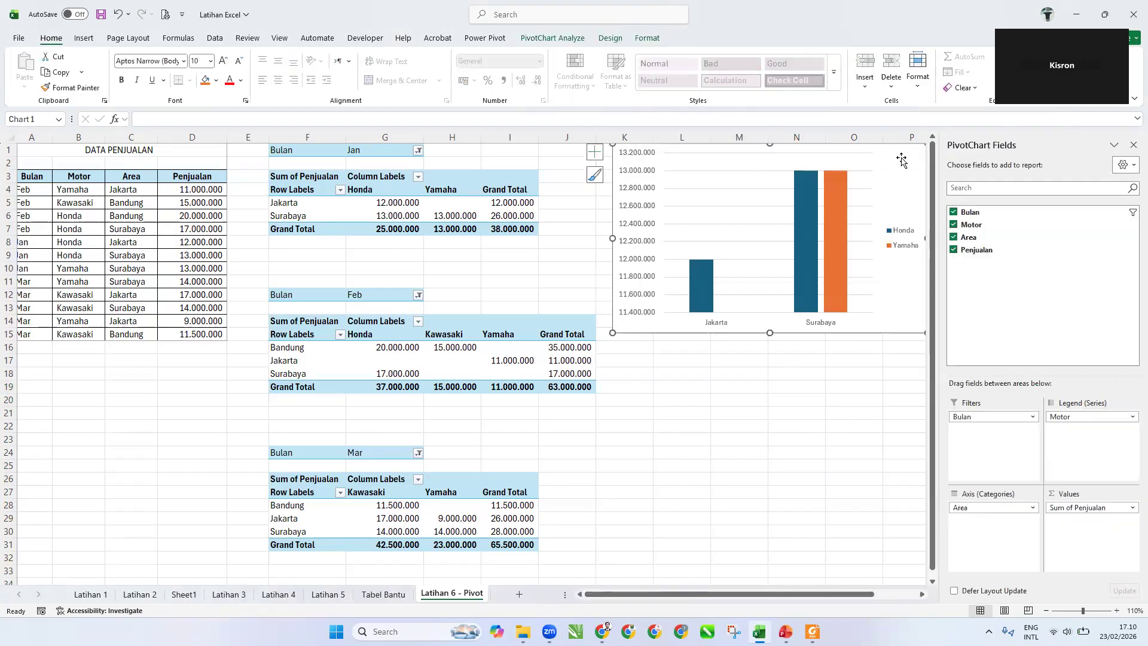
left_click_drag(902, 157, 903, 159)
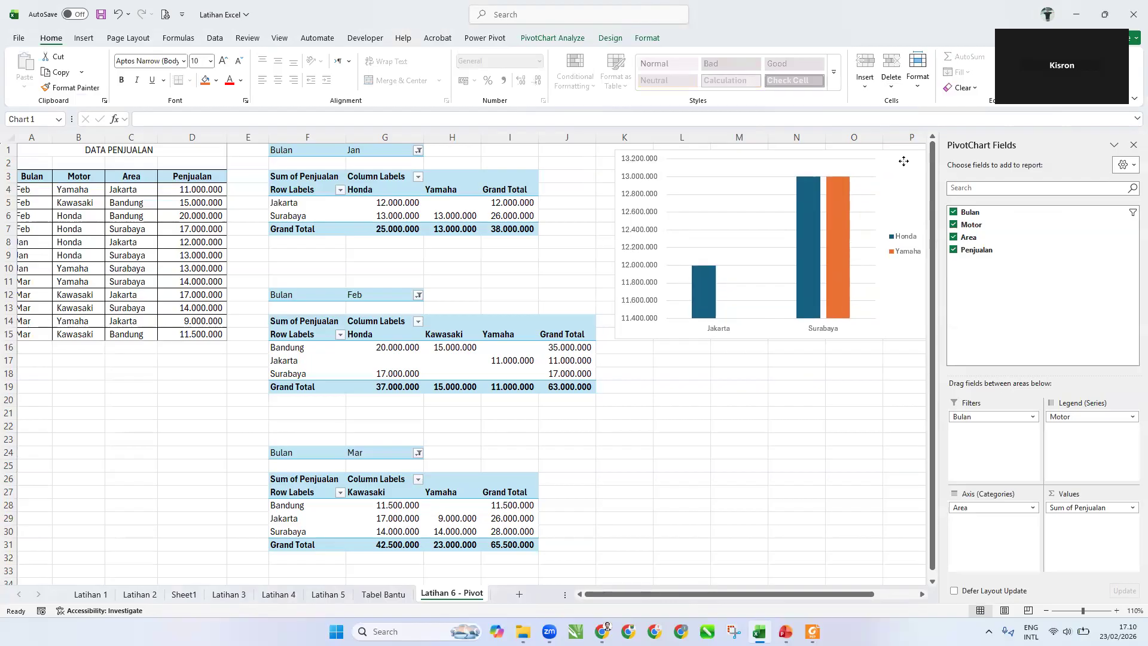
left_click(596, 159)
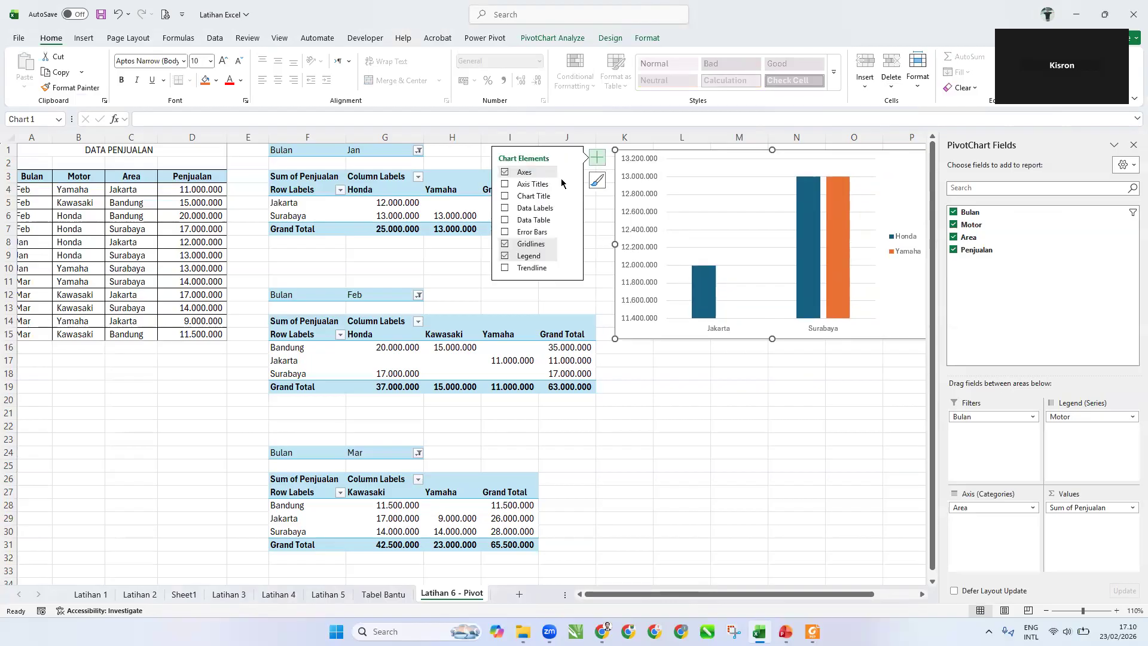
left_click(506, 185)
left_click(503, 198)
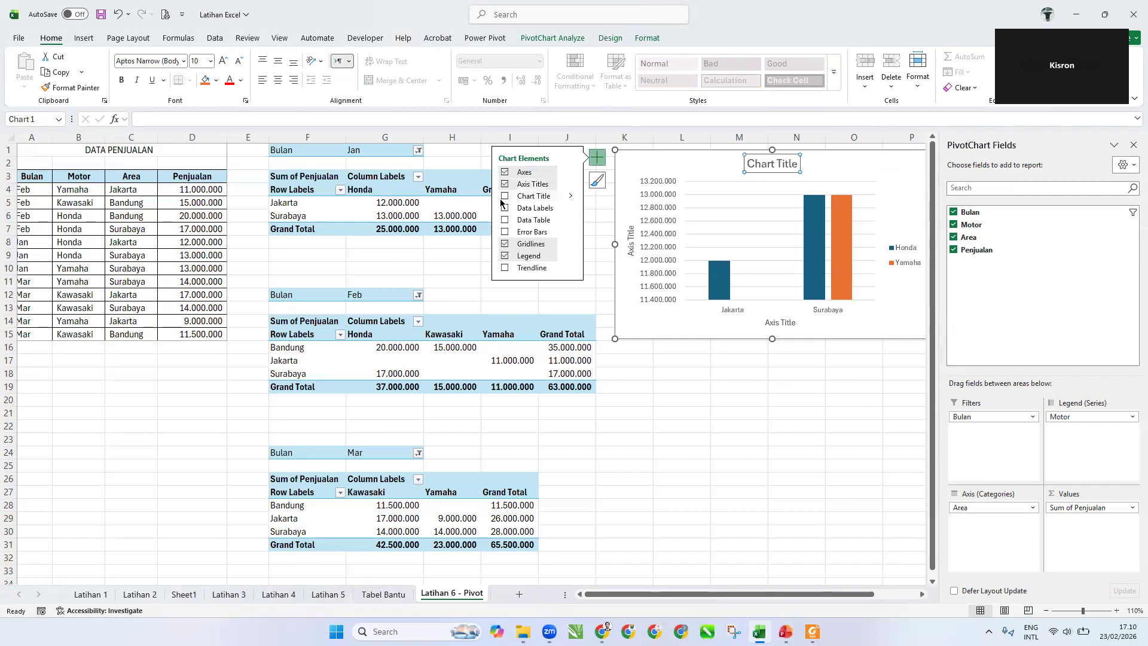
left_click(505, 208)
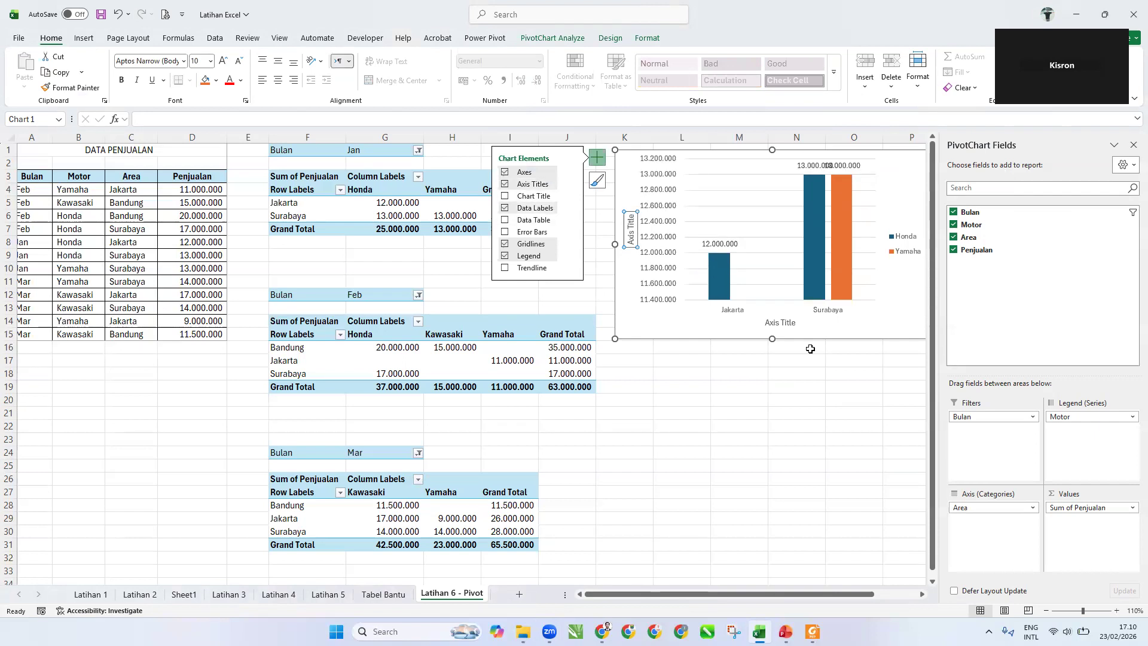
left_click(843, 387)
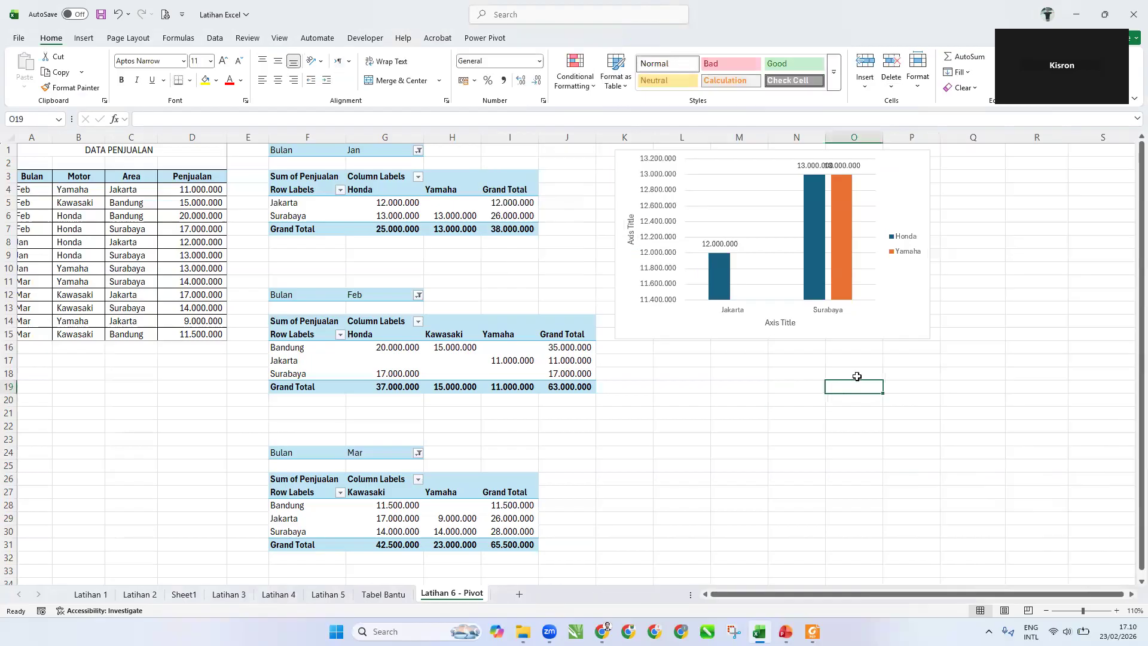
Undo the data labels and axis titles added to the PivotChart
left_click(868, 216)
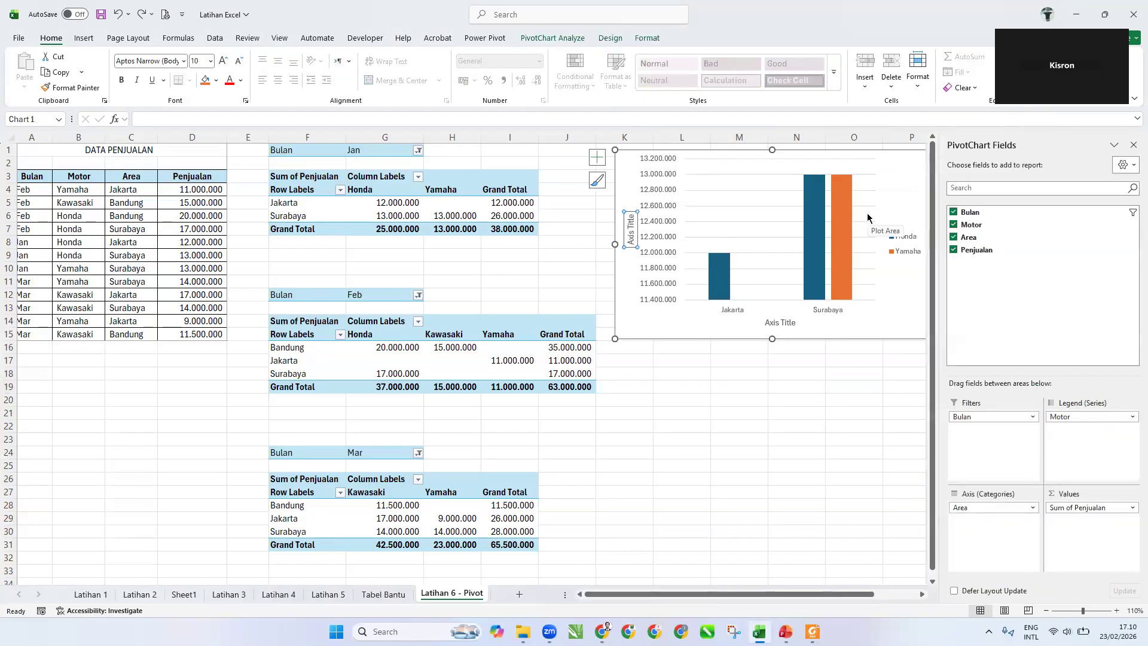
key("ctrl+z")
left_click(887, 458)
Move the PivotChart down so that it spans about rows 5 to 19 beside the PivotTables
left_click_drag(904, 155, 919, 202)
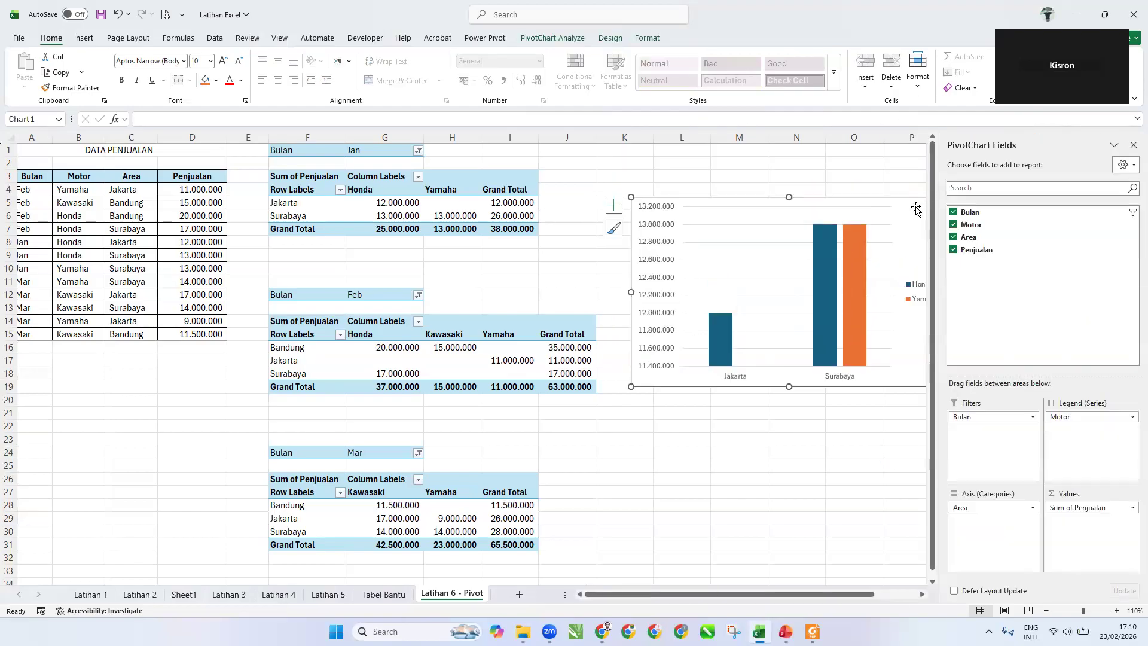
Add axis titles and a chart title to the Jan PivotChart, leaving the data labels switched off
left_click(777, 187)
left_click(644, 209)
left_click(614, 205)
left_click(522, 231)
left_click(522, 256)
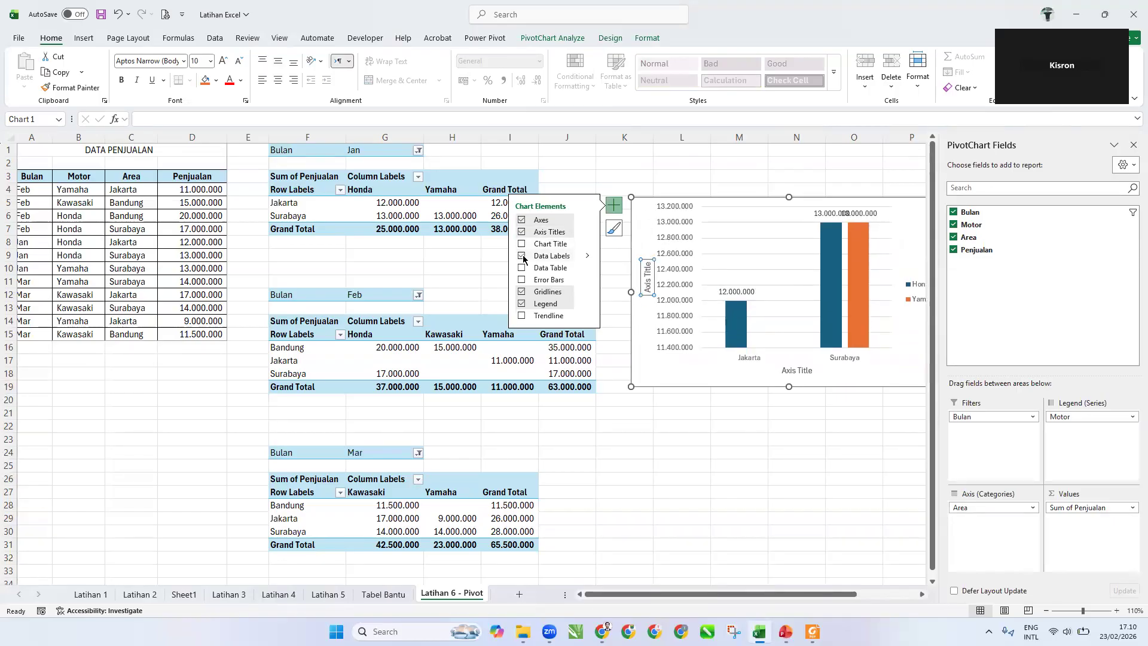
left_click(522, 256)
left_click(521, 243)
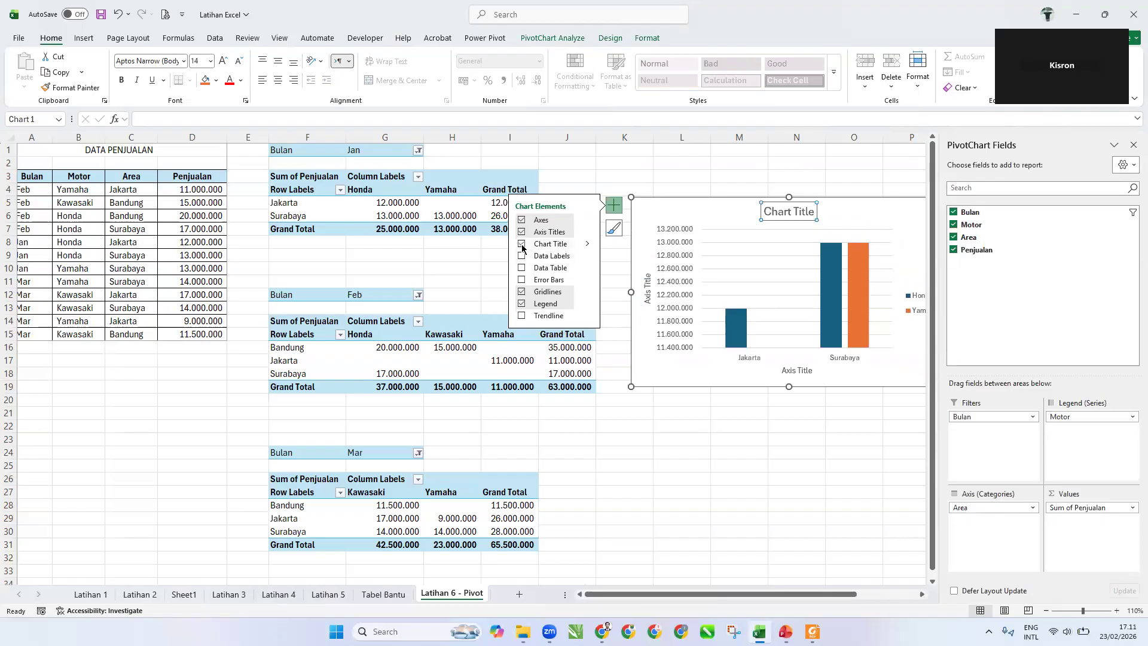
Replace the Jan PivotChart's placeholder title with "Penjualan Motor Bulan Januari"
left_click(800, 213)
left_click(801, 212)
triple_click(801, 213)
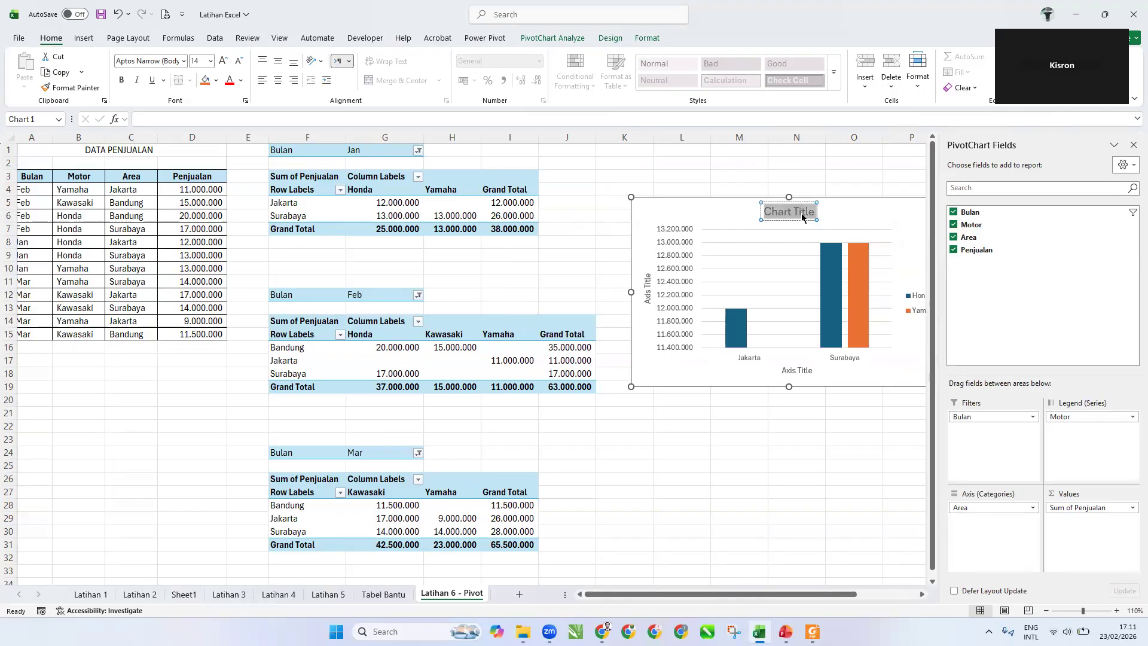
key("BackSpace")
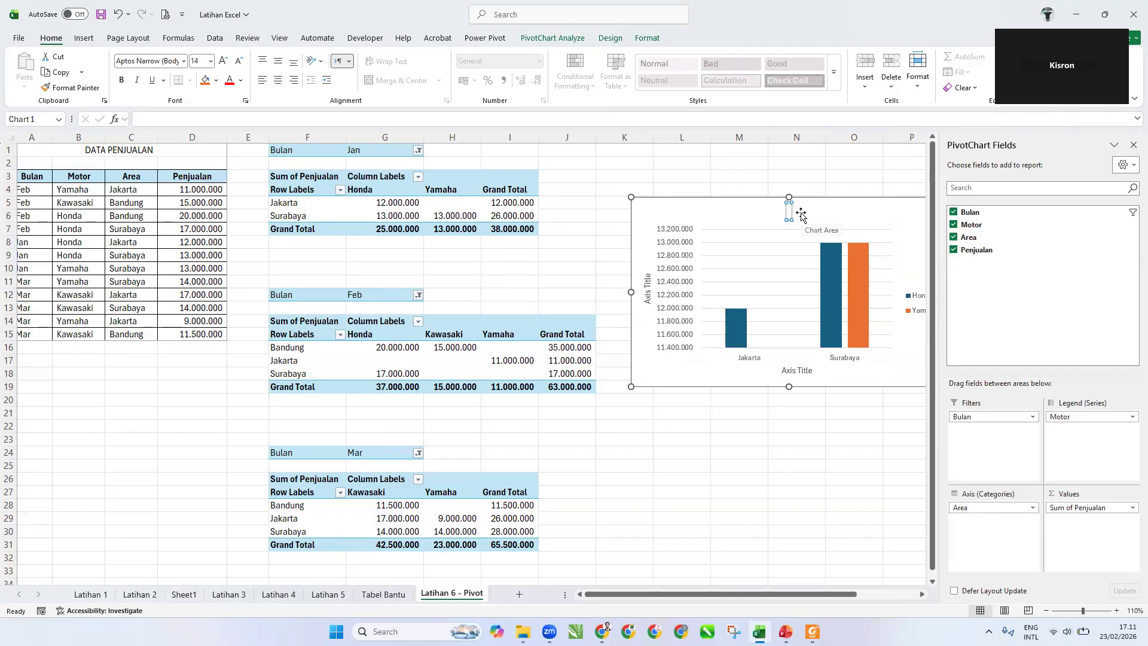
type("Bulan")
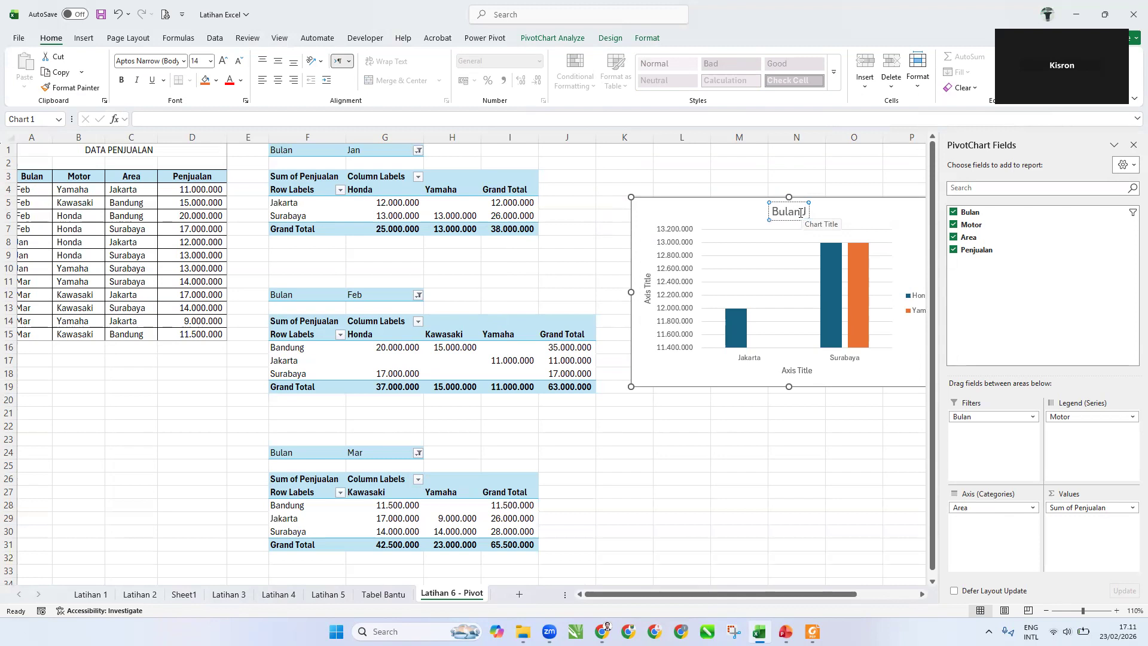
key("BackSpace")
key("BackSpace")
key("BackSpace")
key("BackSpace")
key("BackSpace")
type("P")
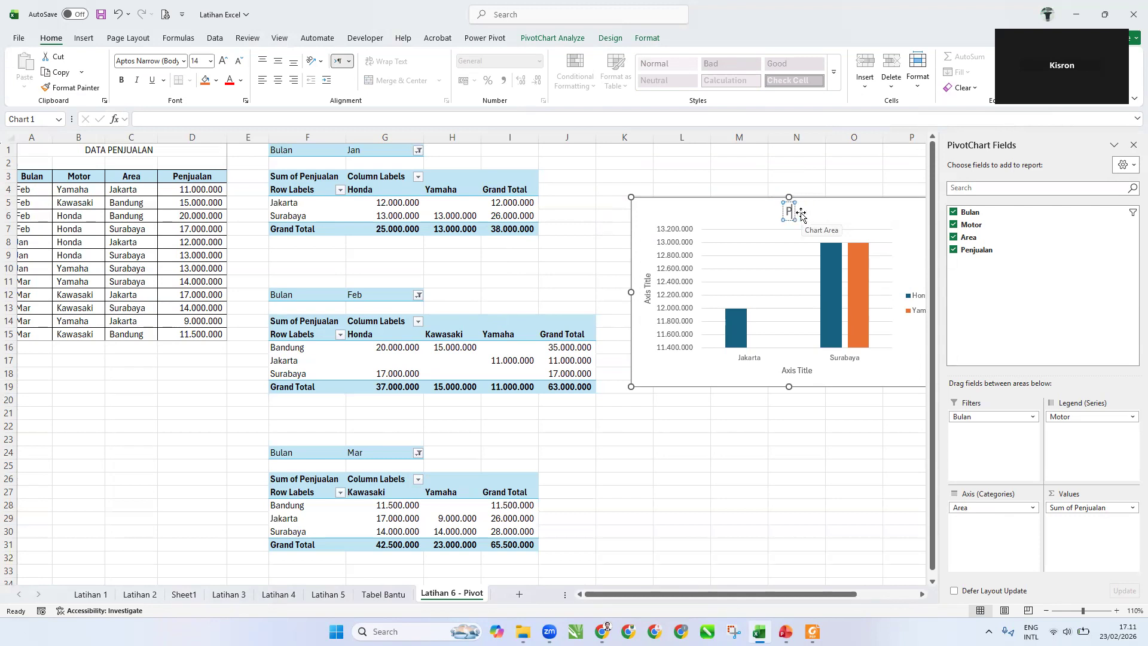
type("enjualan Motor")
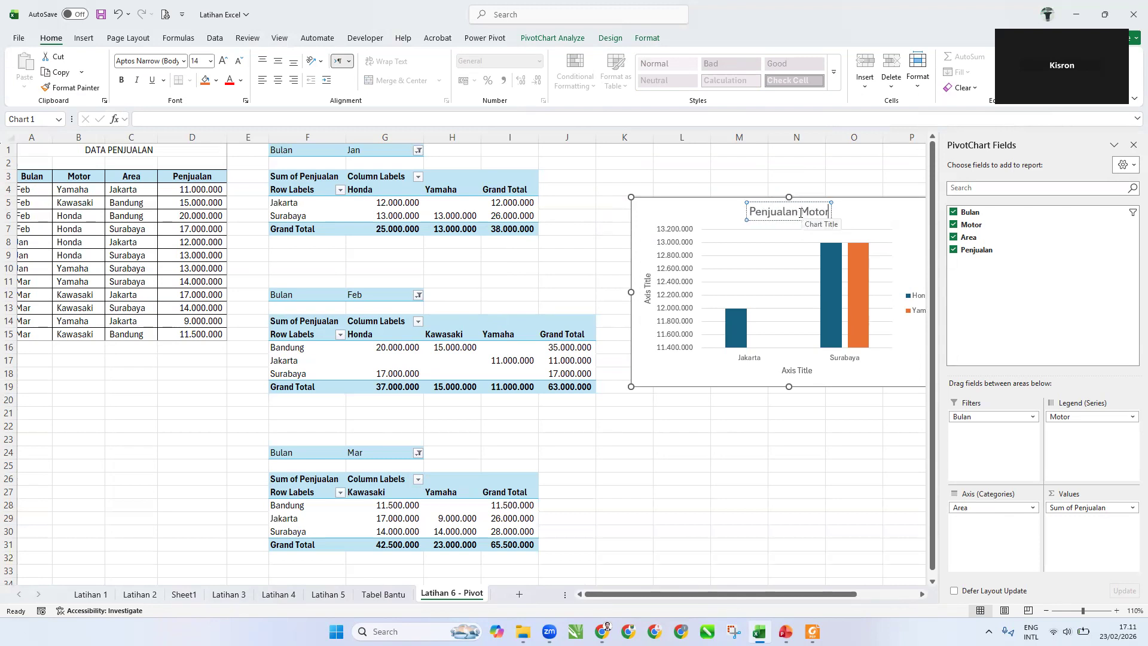
type(" Bulan Januari")
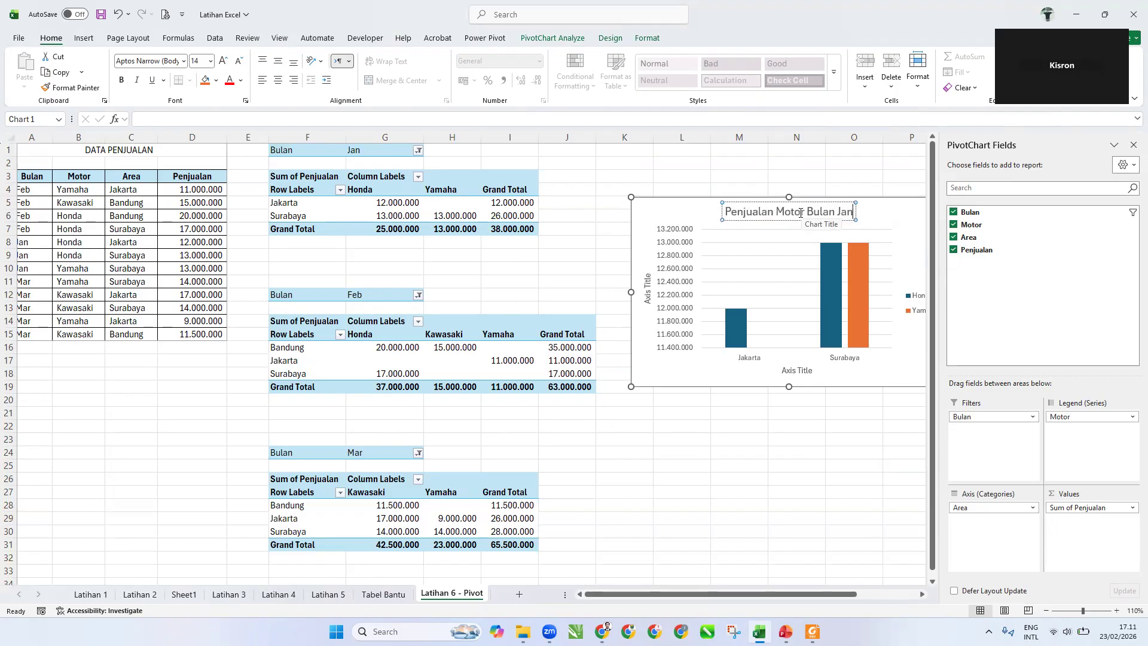
Title the Jan PivotChart's vertical axis "Penjualan" and its horizontal axis "Kota"
left_click(647, 286)
key("BackSpace")
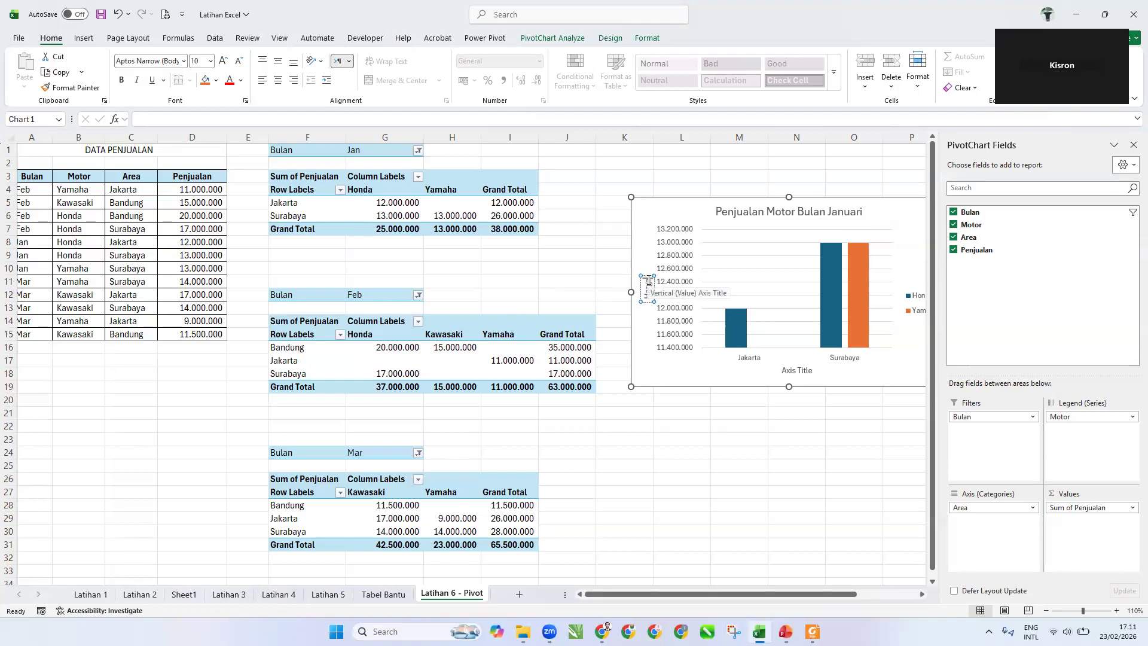
type("Penjualan")
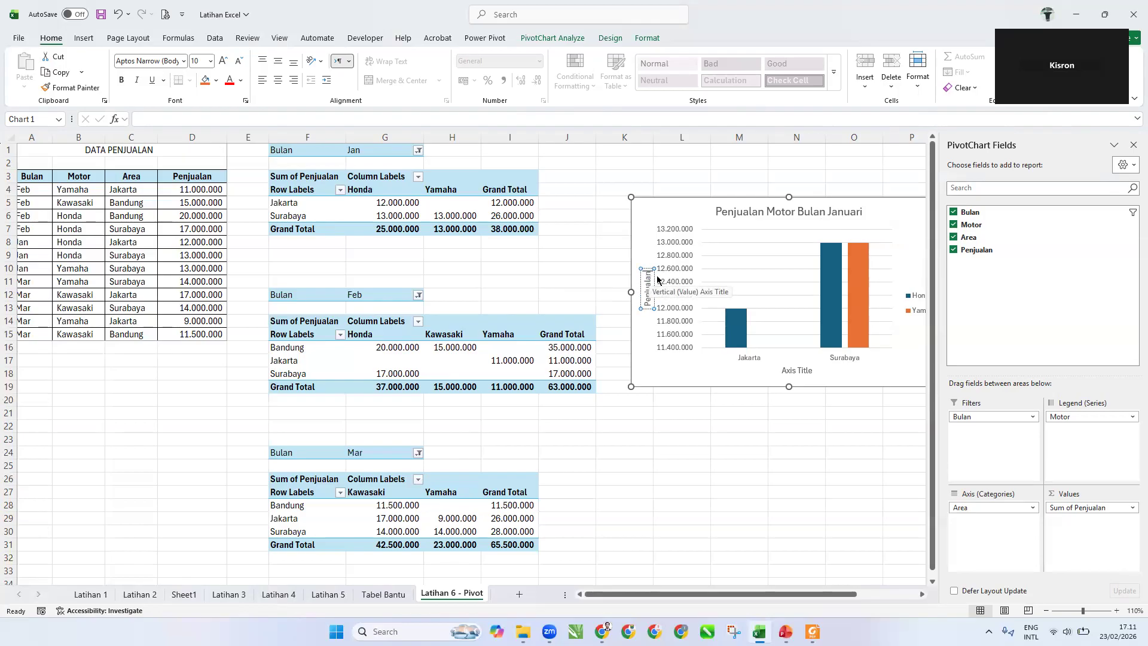
left_click(792, 371)
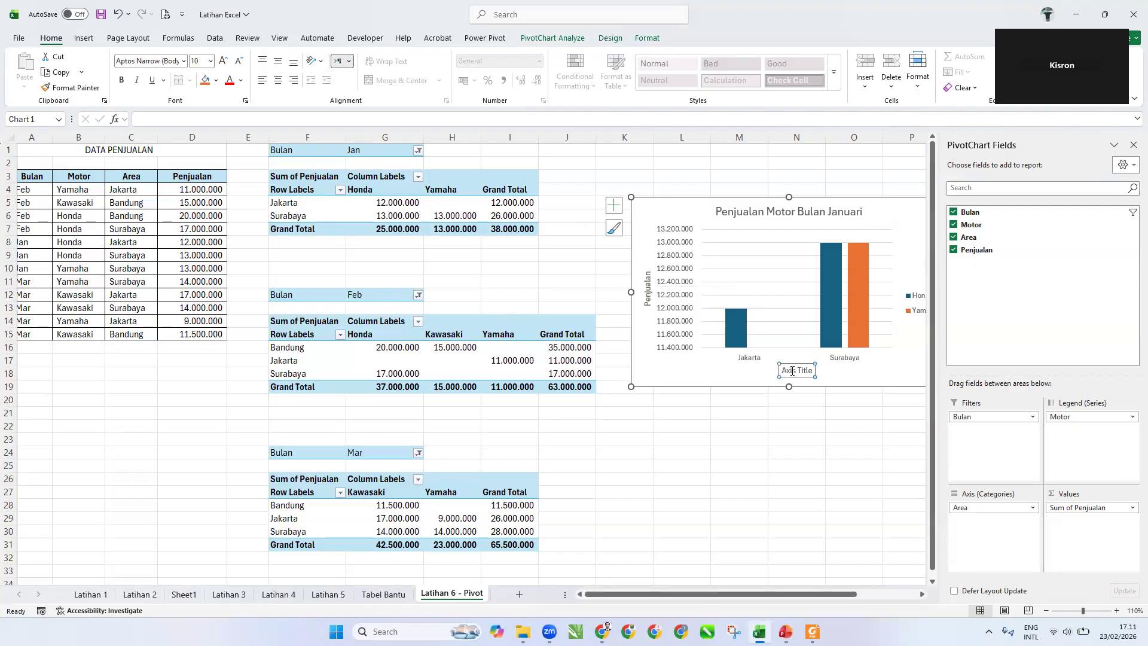
triple_click(800, 371)
type("Kota")
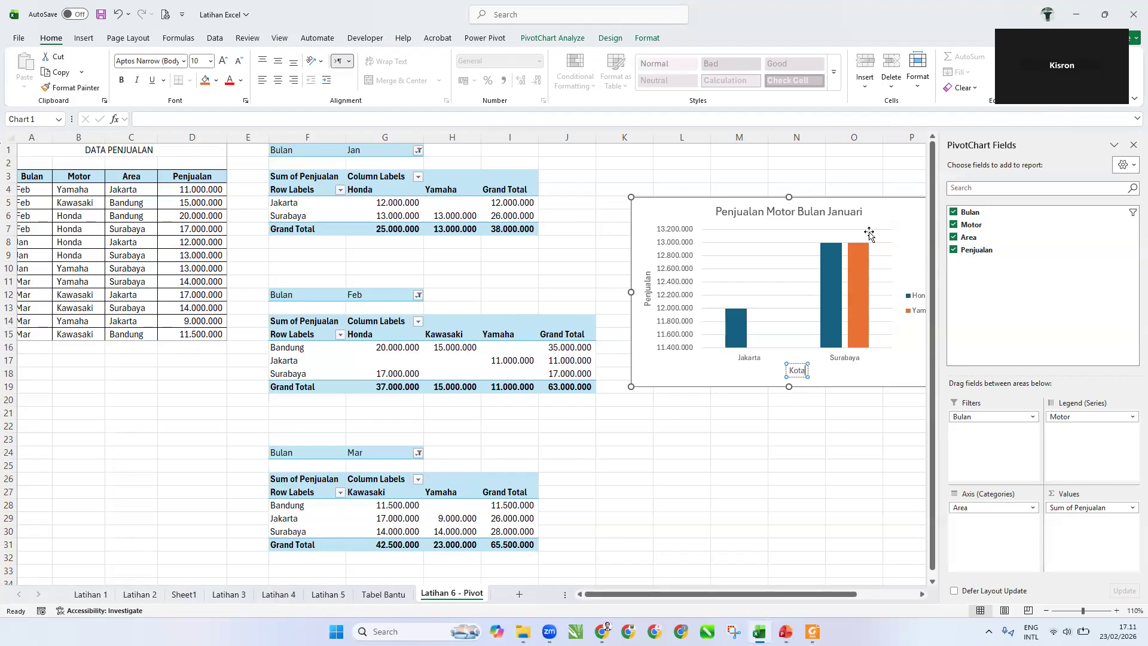
left_click(890, 208)
Close the PivotChart Fields pane and deselect the chart
left_click(1133, 145)
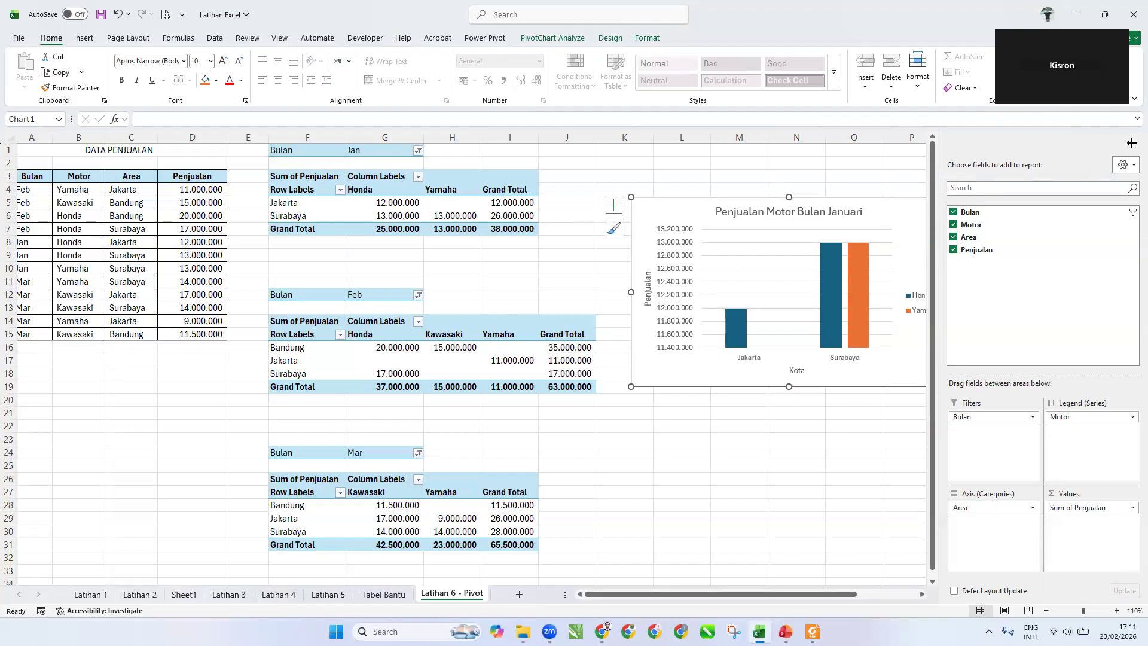
left_click(1004, 397)
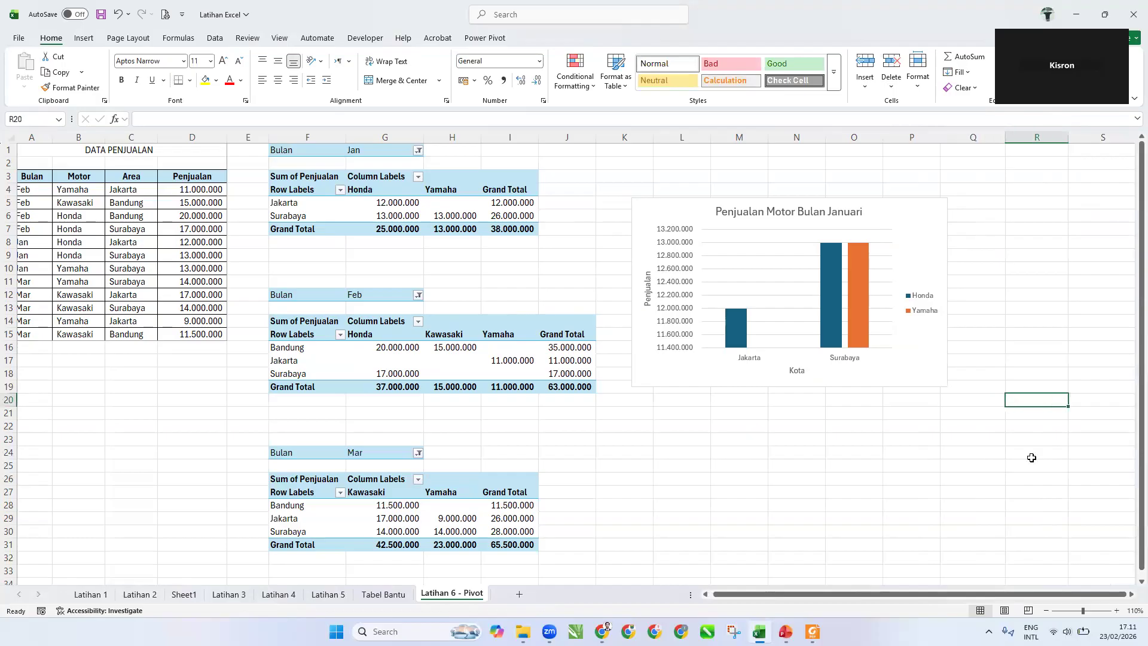
key("Right")
key("Right")
key("Right")
key("Right")
key("Right")
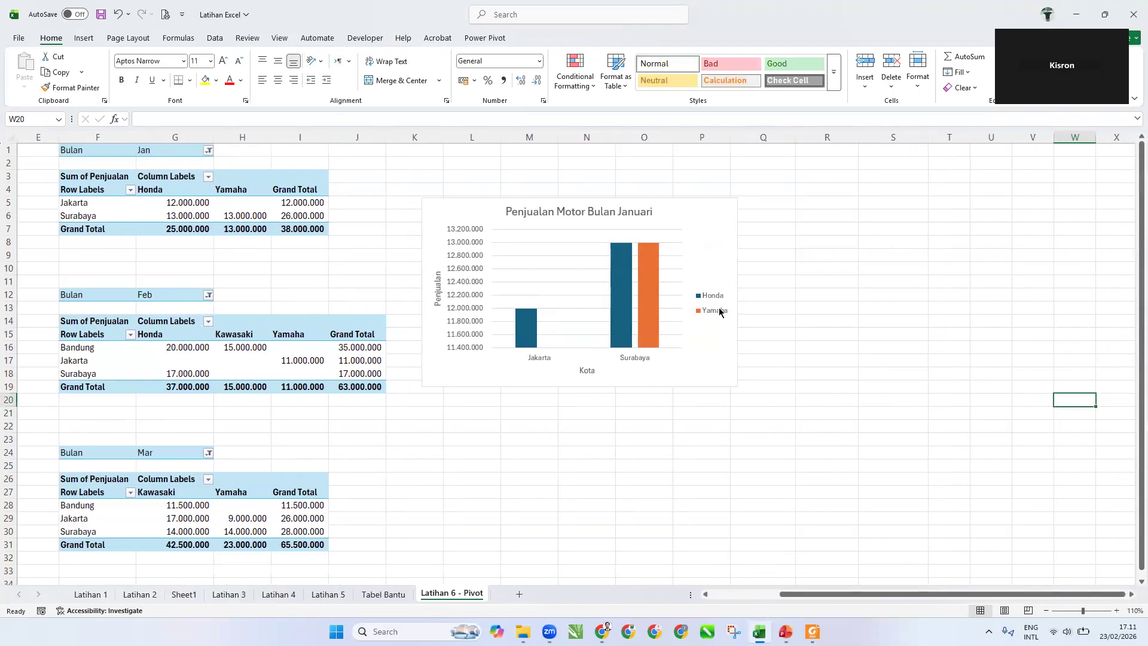
Try the available legend positions on the Jan PivotChart and set the legend to Top
left_click(719, 312)
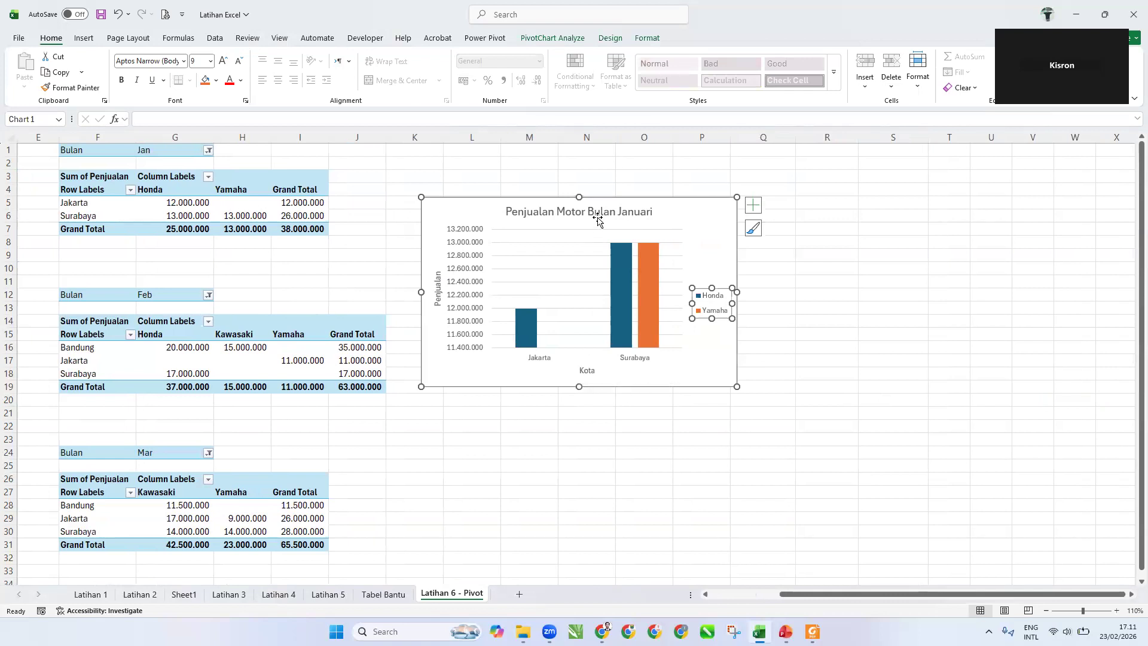
left_click(792, 267)
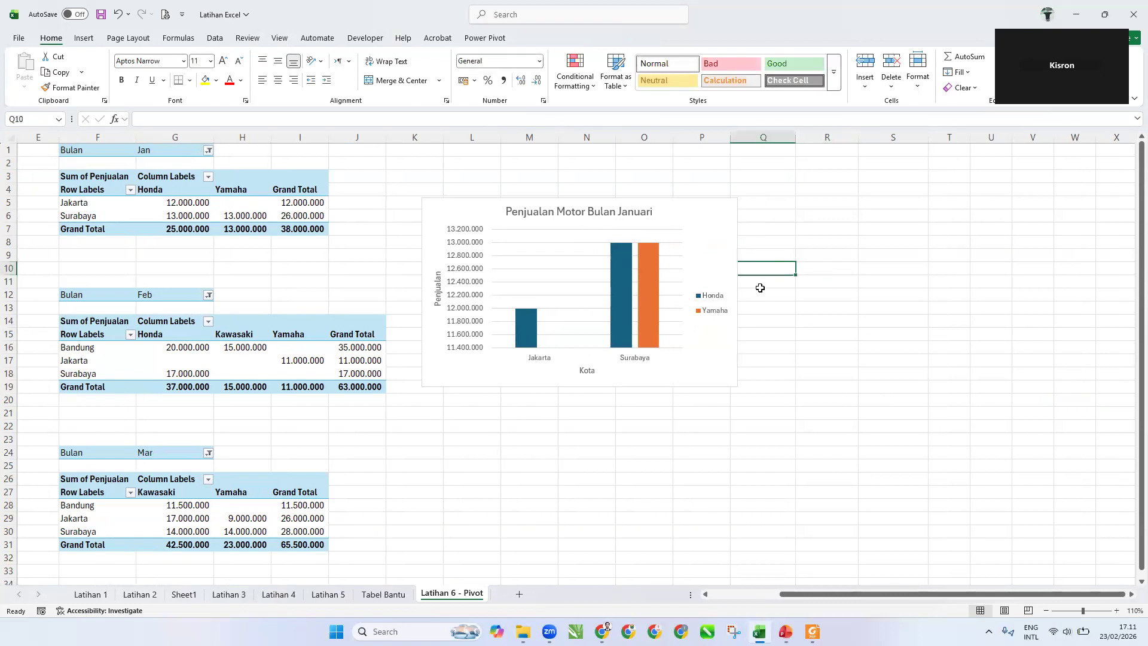
left_click(717, 313)
double_click(717, 313)
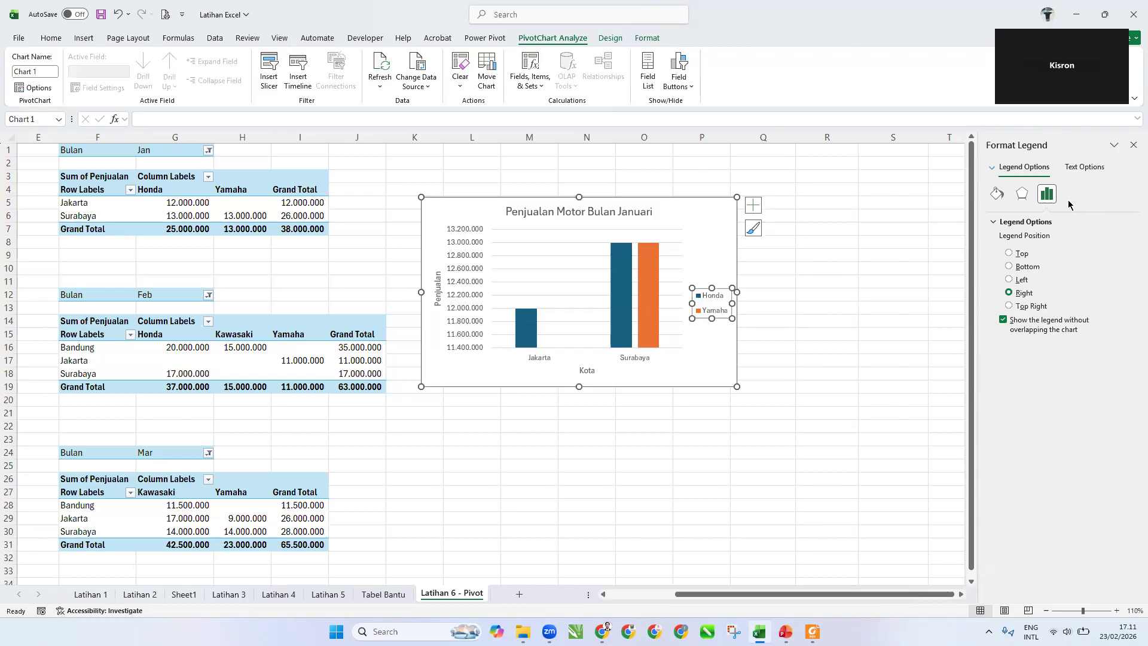
left_click(1010, 253)
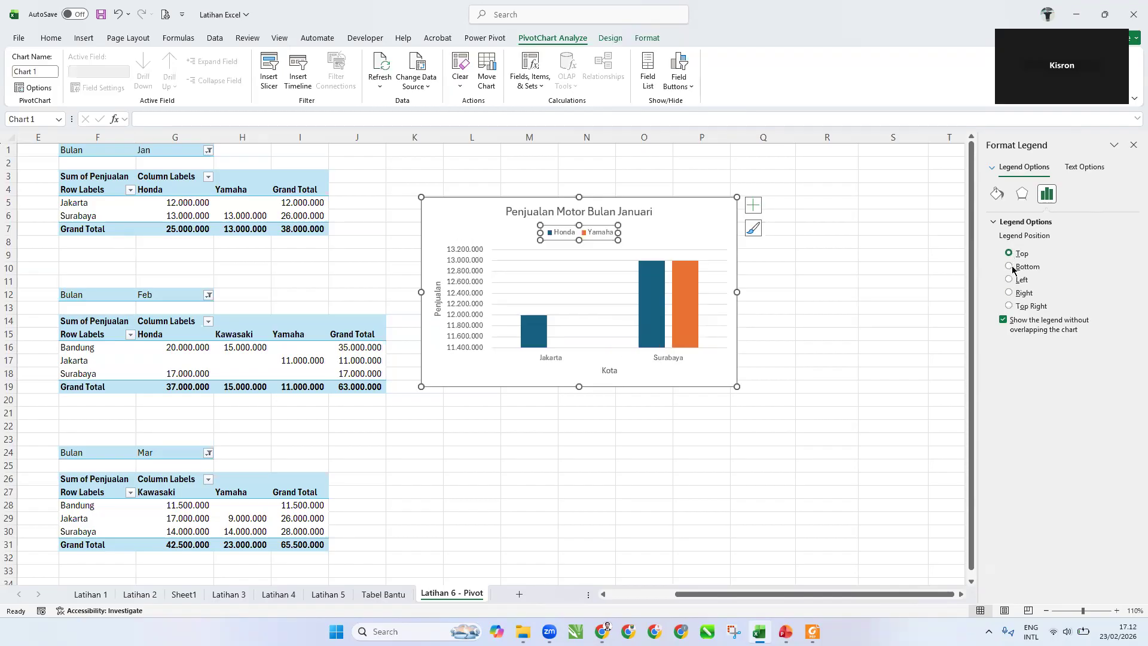
left_click(1011, 267)
left_click(1009, 279)
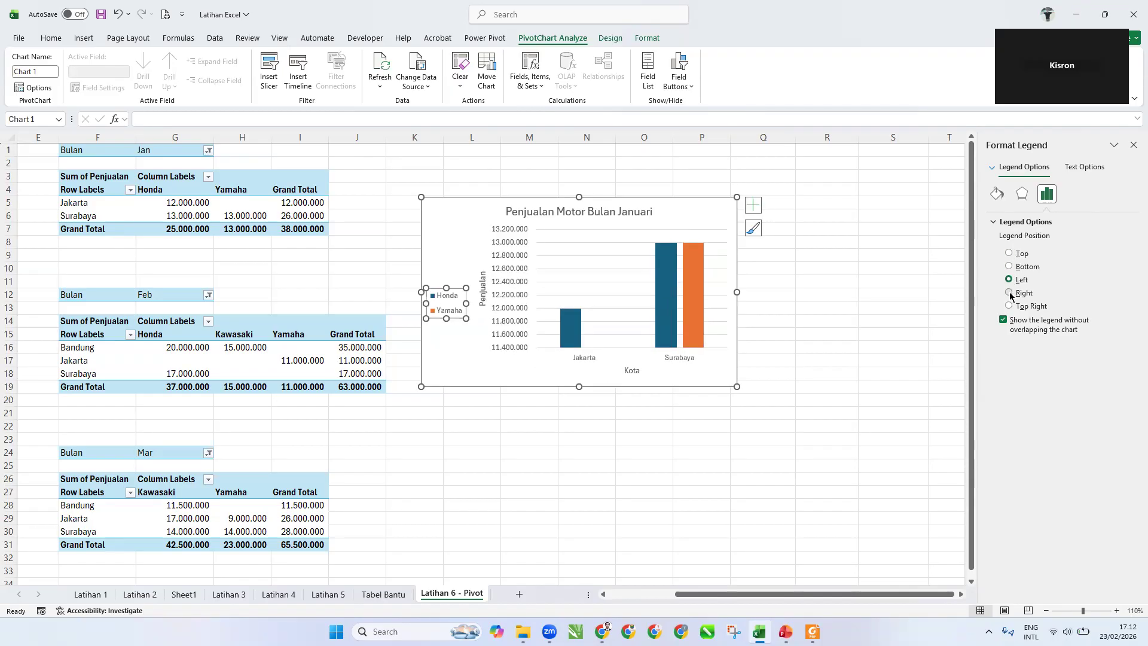
left_click(1009, 292)
left_click(1010, 306)
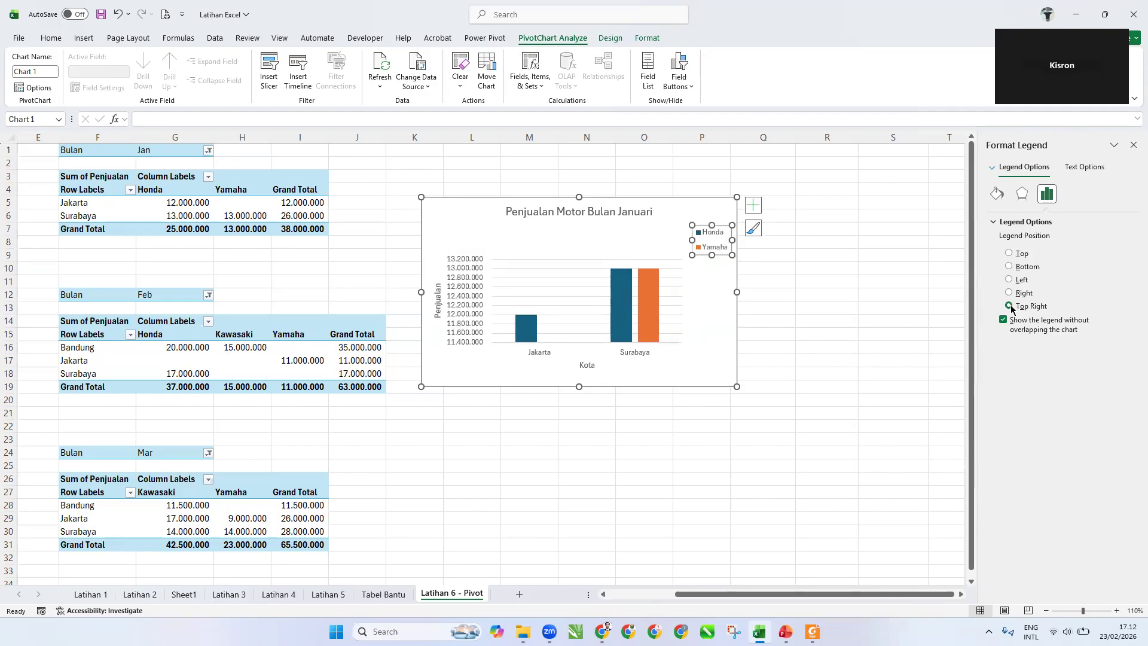
left_click(1010, 253)
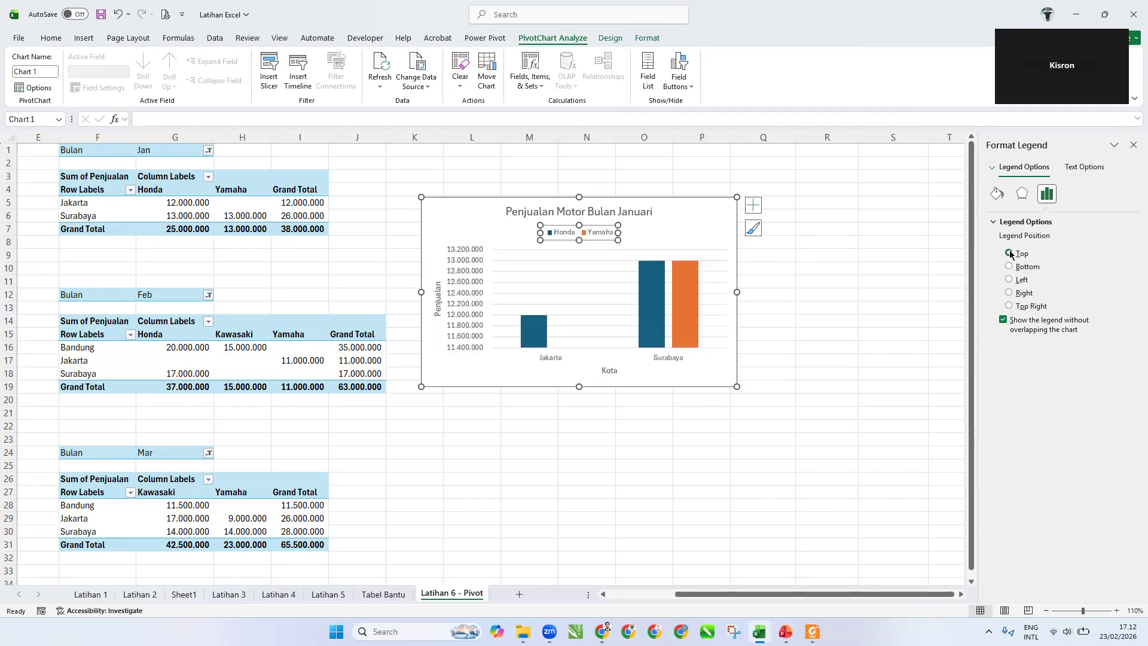
Move the Jan PivotChart up so that it spans about rows 1 to 15 beside the PivotTables
left_click(713, 224)
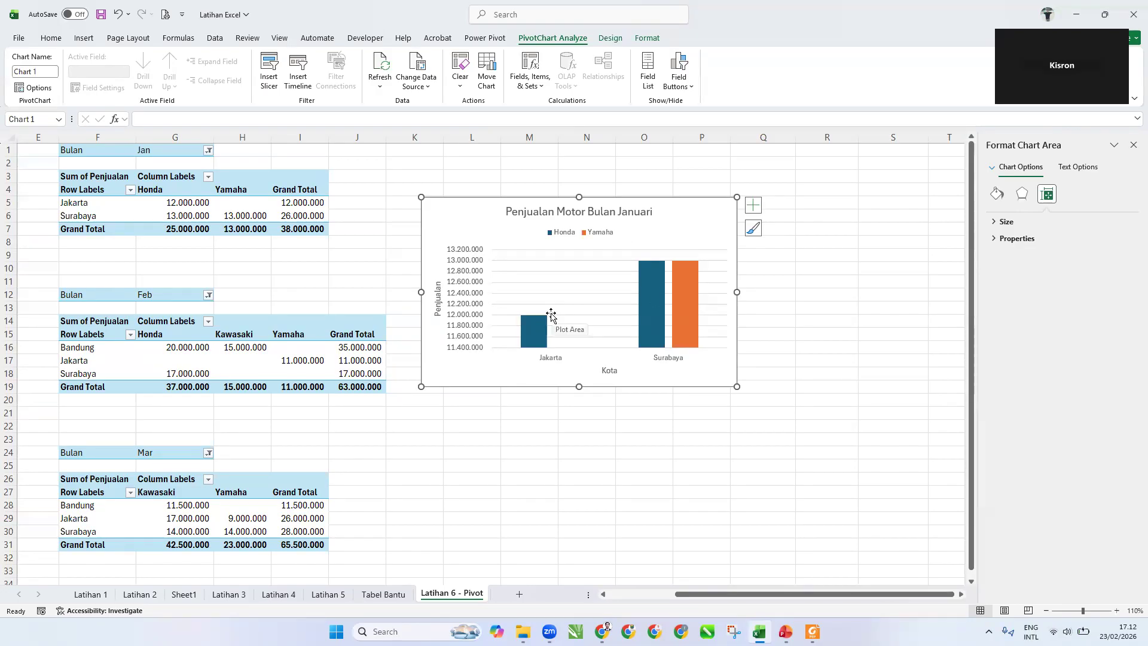
left_click_drag(687, 206, 697, 159)
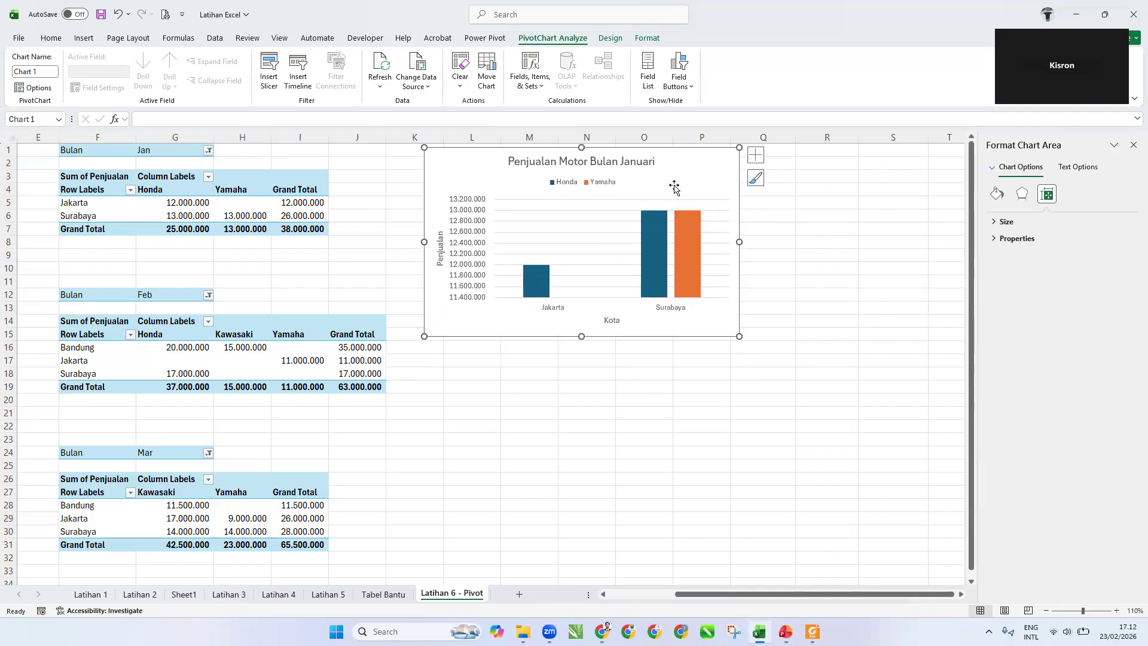
left_click(470, 224)
left_click(472, 328)
Insert a Clustered Column PivotChart from the Feb PivotTable and place it directly below the Jan chart
left_click(222, 360)
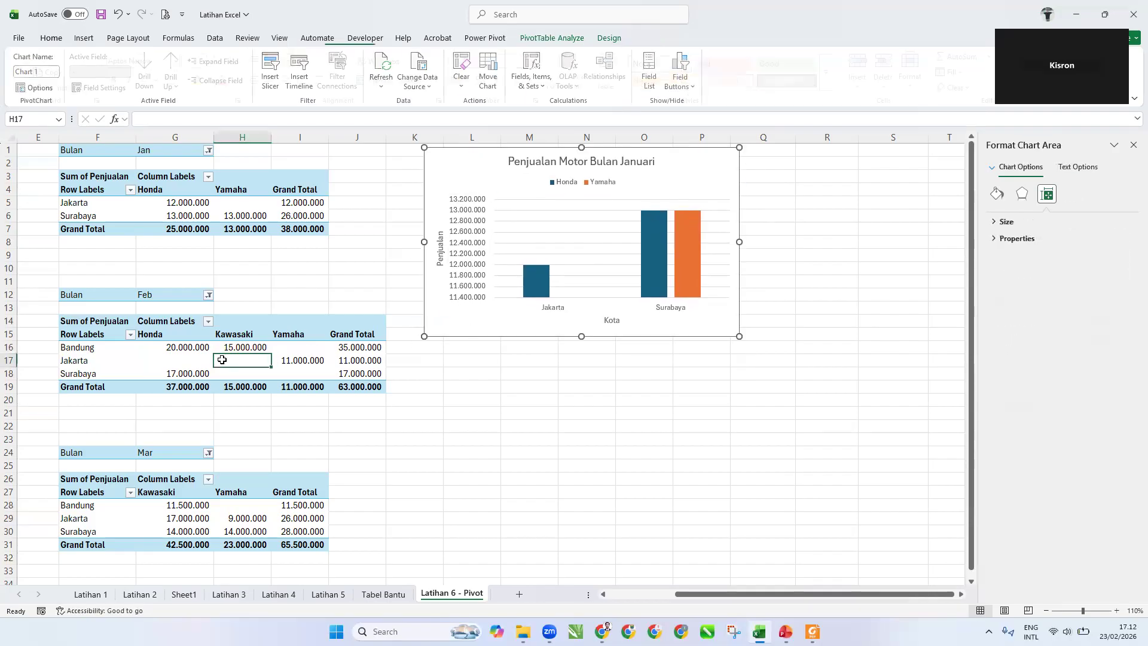
left_click(547, 37)
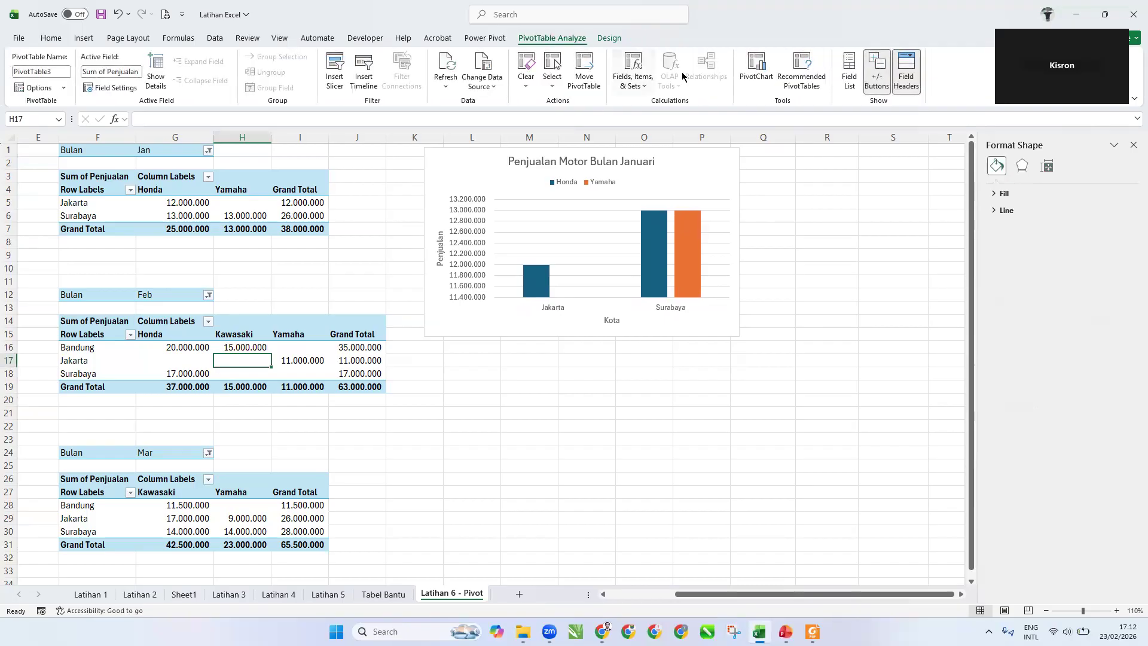
left_click(755, 67)
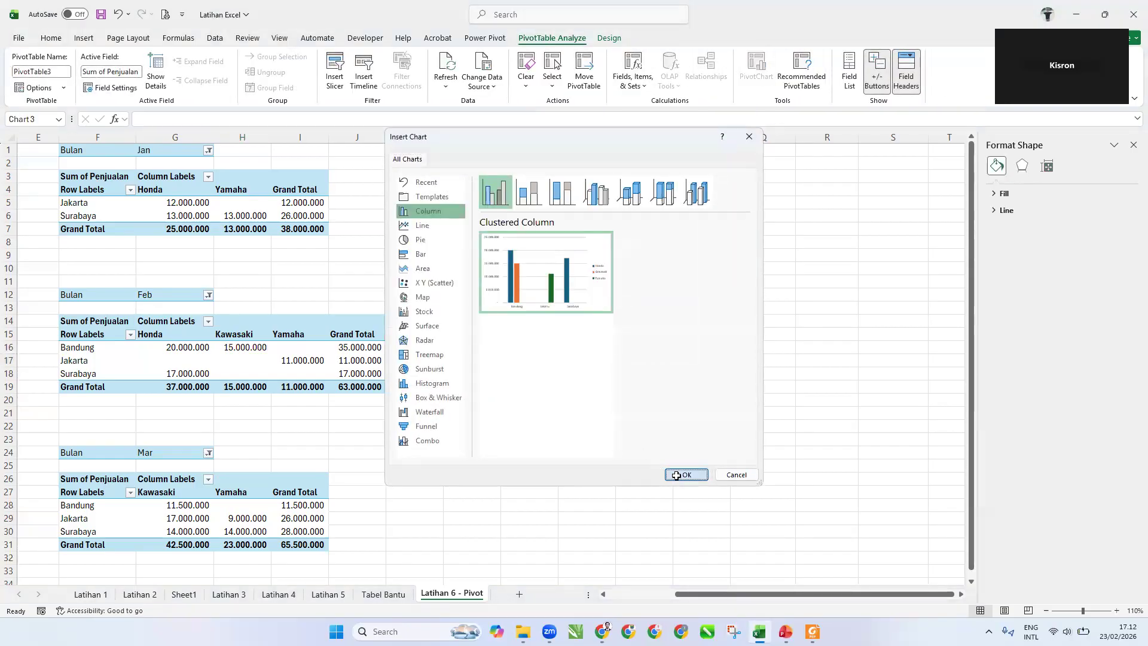
left_click(676, 476)
left_click_drag(602, 278, 697, 357)
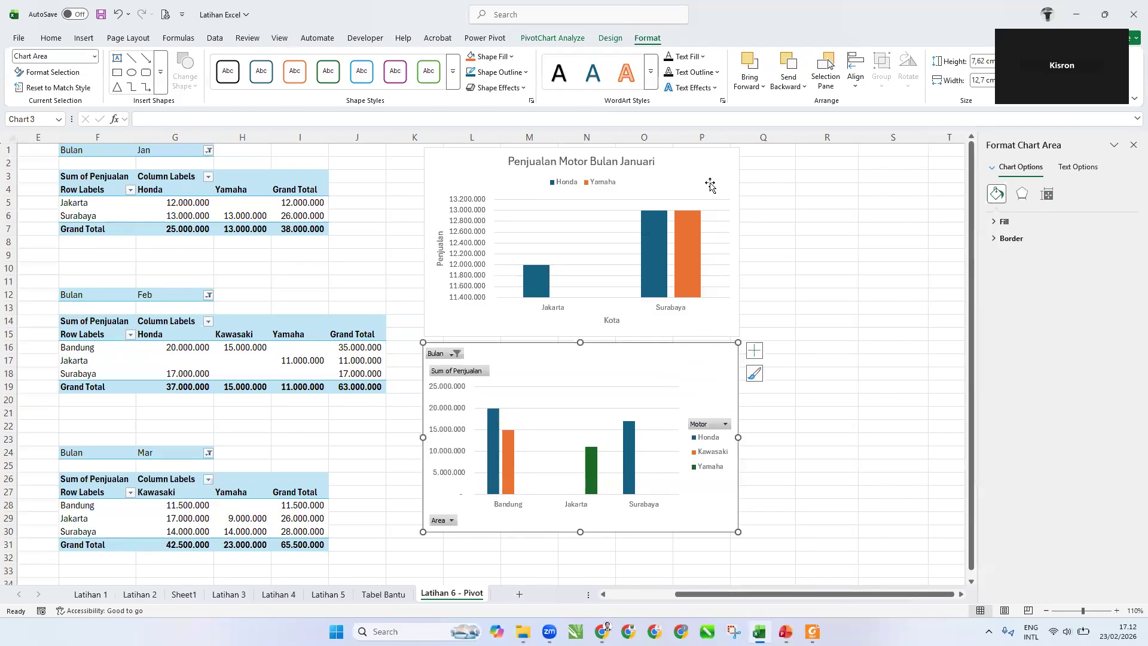
Hide all field buttons on the Feb PivotChart and add axis titles and a chart title to it
left_click(580, 39)
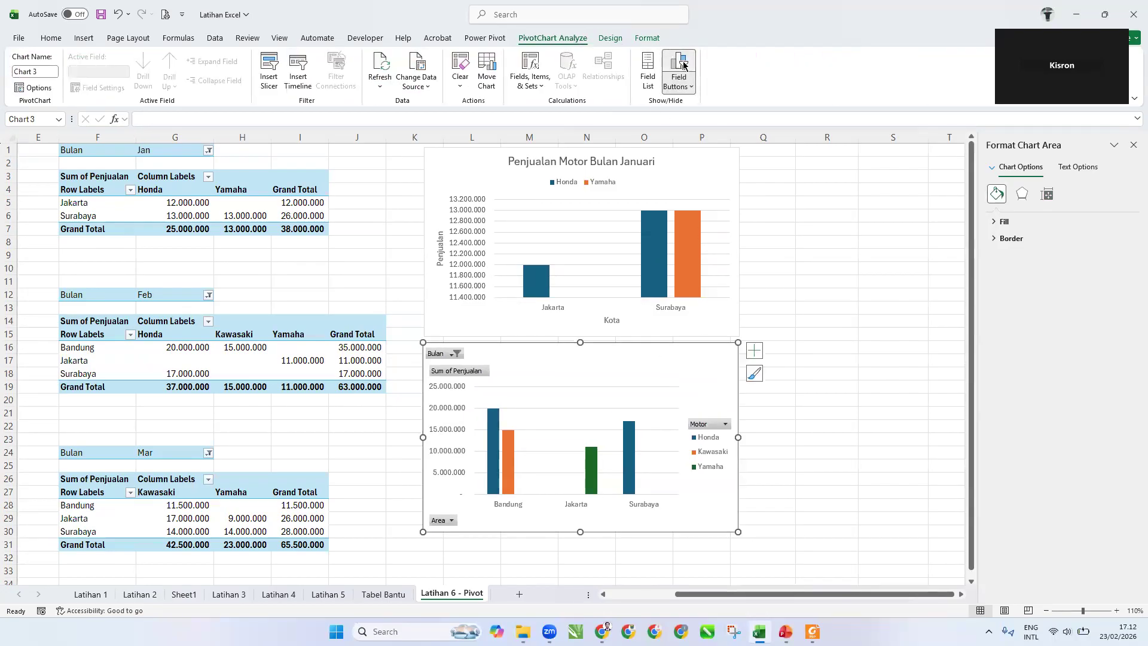
left_click(675, 62)
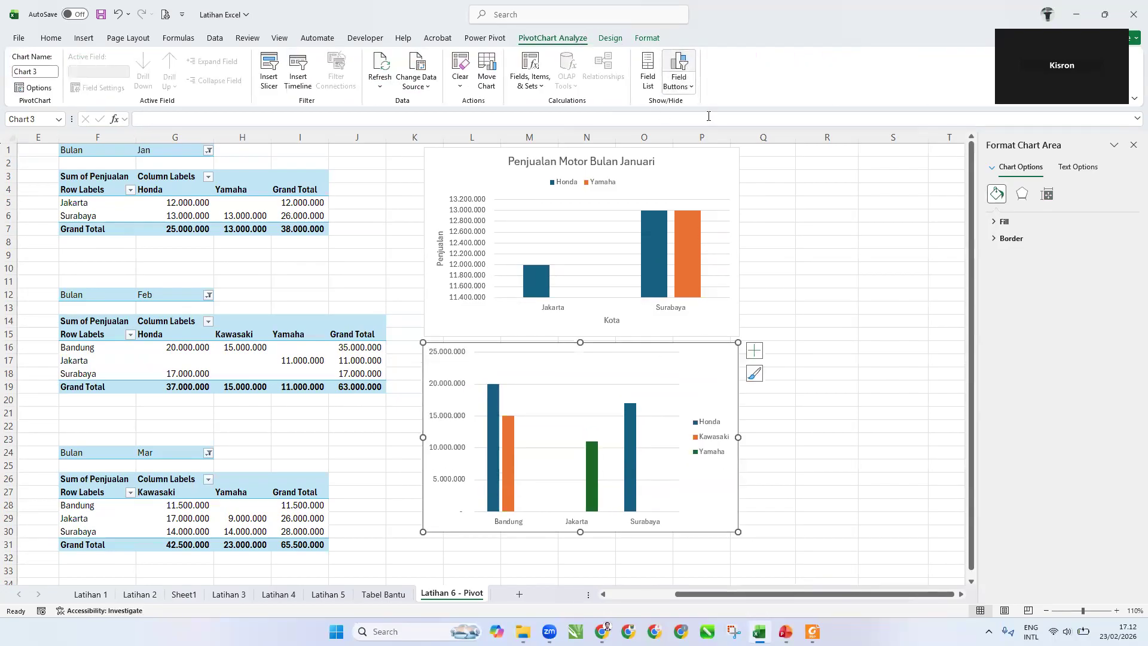
left_click(754, 350)
left_click(784, 377)
left_click(784, 389)
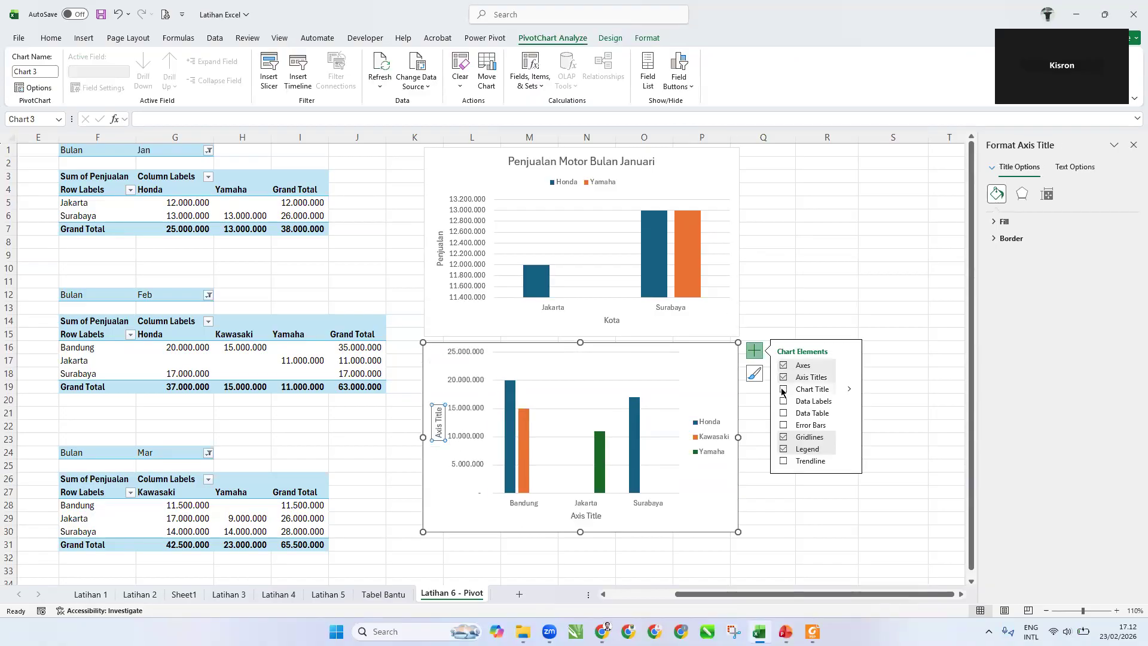
Set the Feb PivotChart's title to "Penjualan Motor Bulan Februari"
left_click(589, 356)
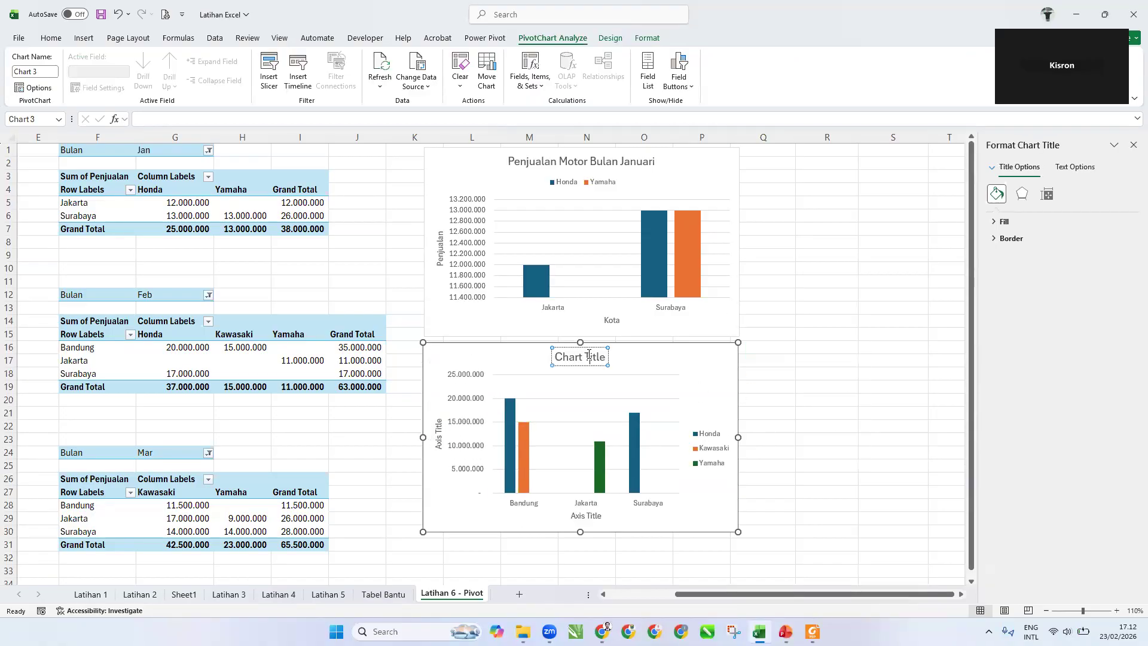
triple_click(589, 356)
key("BackSpace")
type("Penjuala")
key("BackSpace")
key("BackSpace")
key("BackSpace")
key("BackSpace")
key("BackSpace")
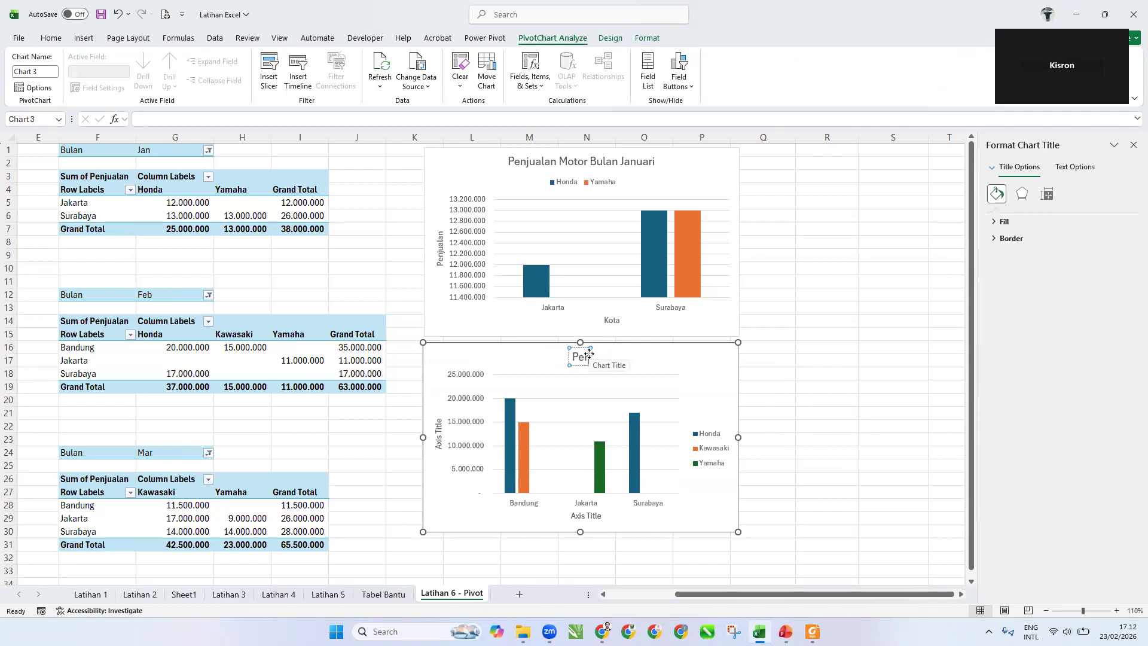
type("jualan Mot")
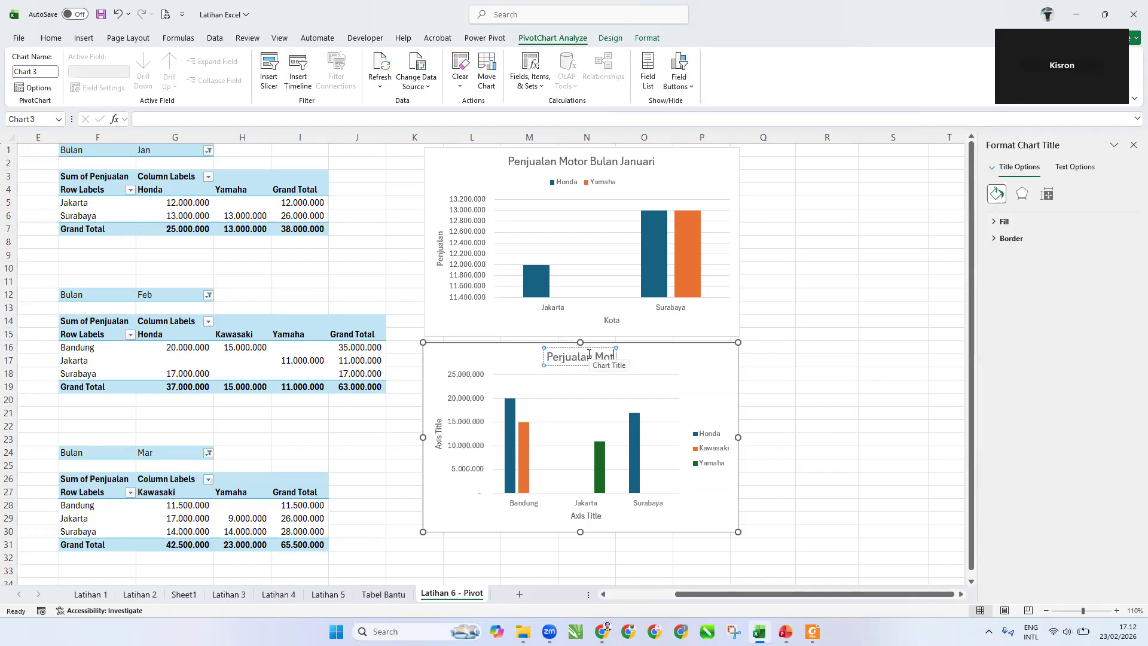
key("BackSpace")
key("BackSpace")
key("BackSpace")
key("BackSpace")
key("BackSpace")
key("BackSpace")
key("BackSpace")
key("BackSpace")
key("BackSpace")
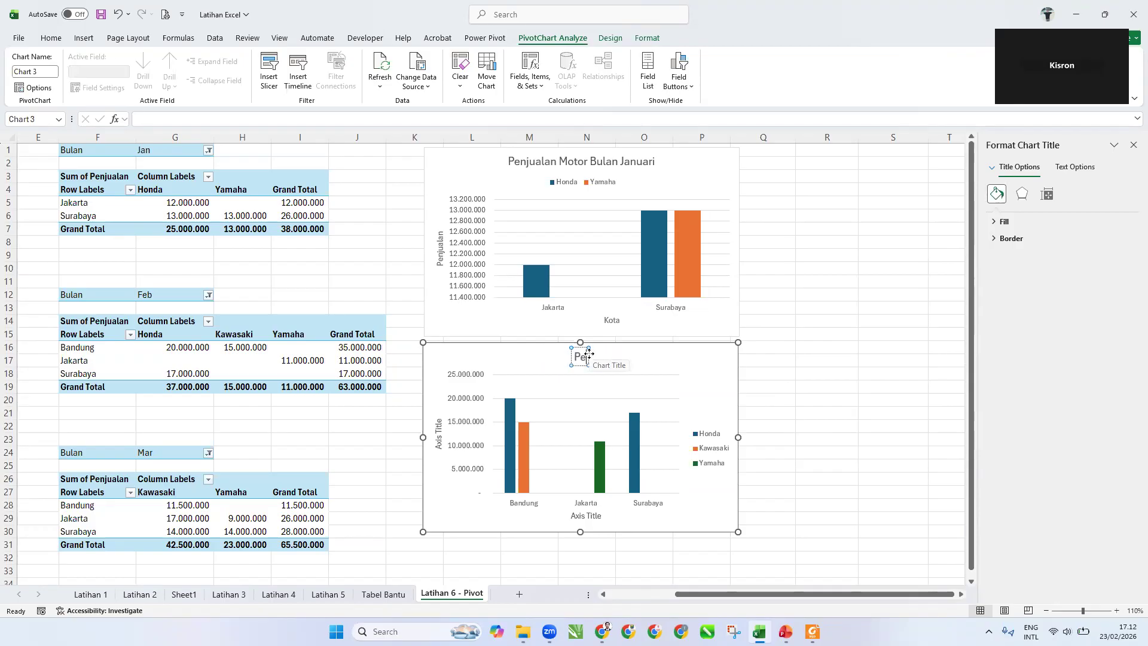
type("jualan Motor")
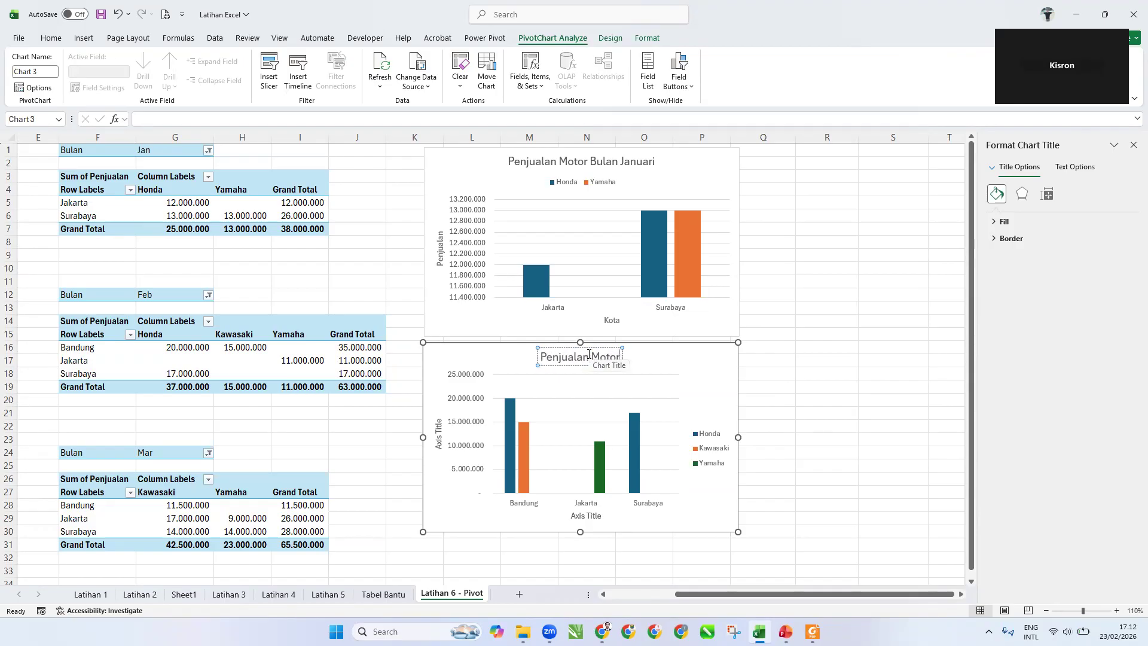
type(" bulan")
key("BackSpace")
key("BackSpace")
key("BackSpace")
key("BackSpace")
key("BackSpace")
type("Bulan")
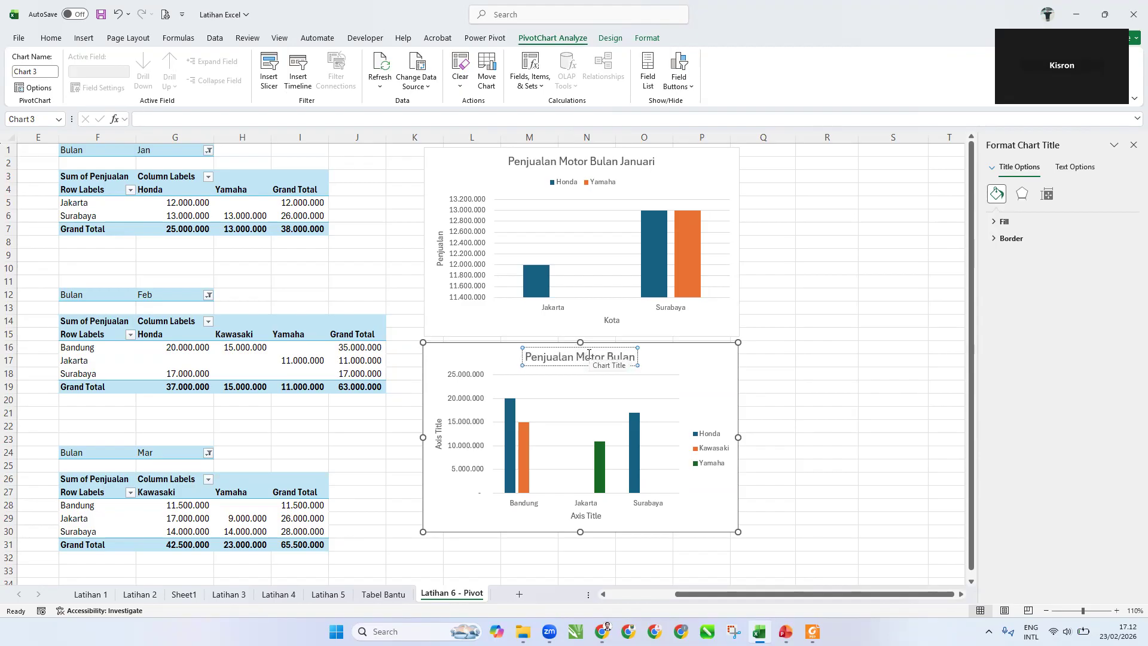
type(" Februari")
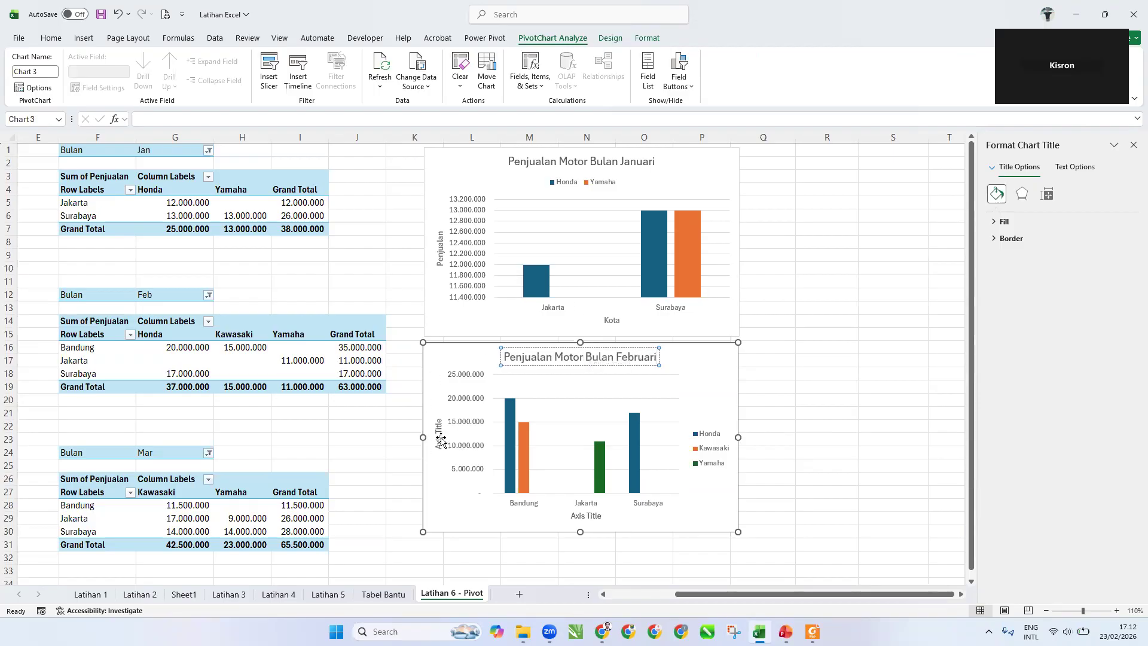
Title the Feb PivotChart's vertical axis "Penjualan" and its horizontal axis "Kota"
left_click(440, 440)
triple_click(437, 435)
type("Penjualan")
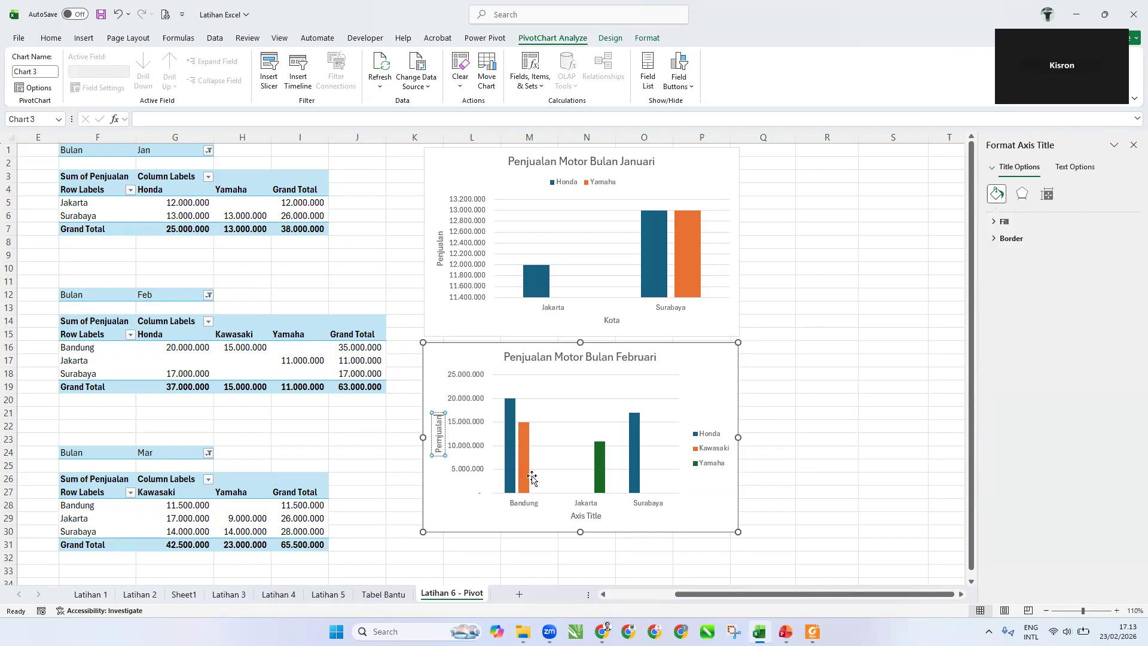
left_click(583, 515)
triple_click(584, 516)
type("Kota")
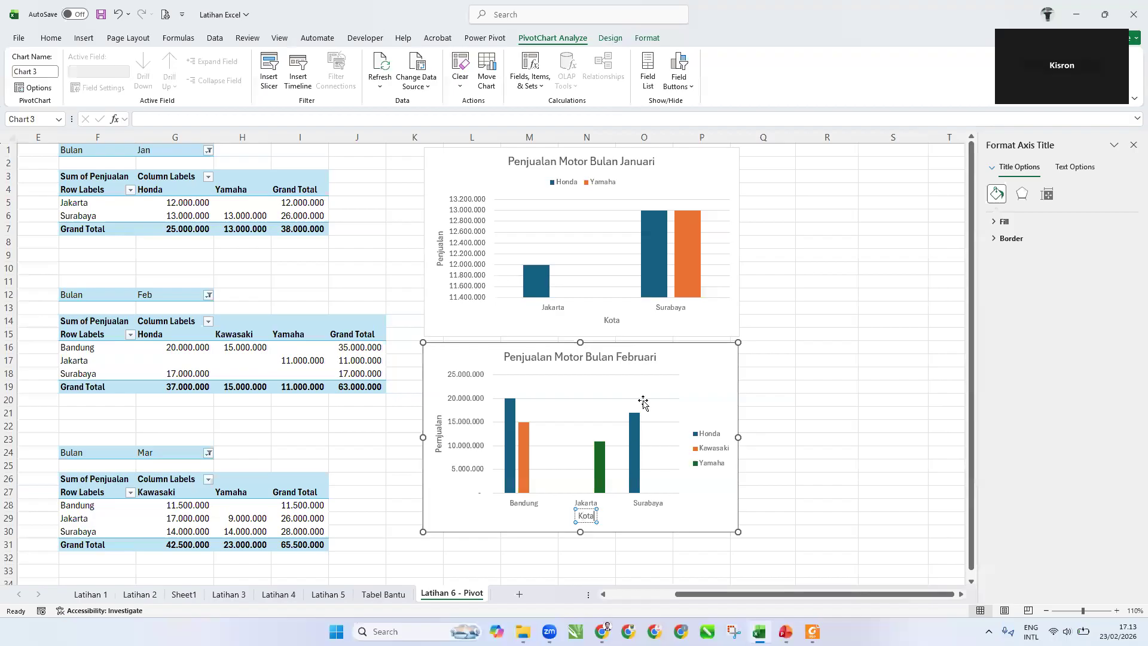
Set the legend position of the Feb PivotChart to Top
left_click(687, 346)
left_click(714, 457)
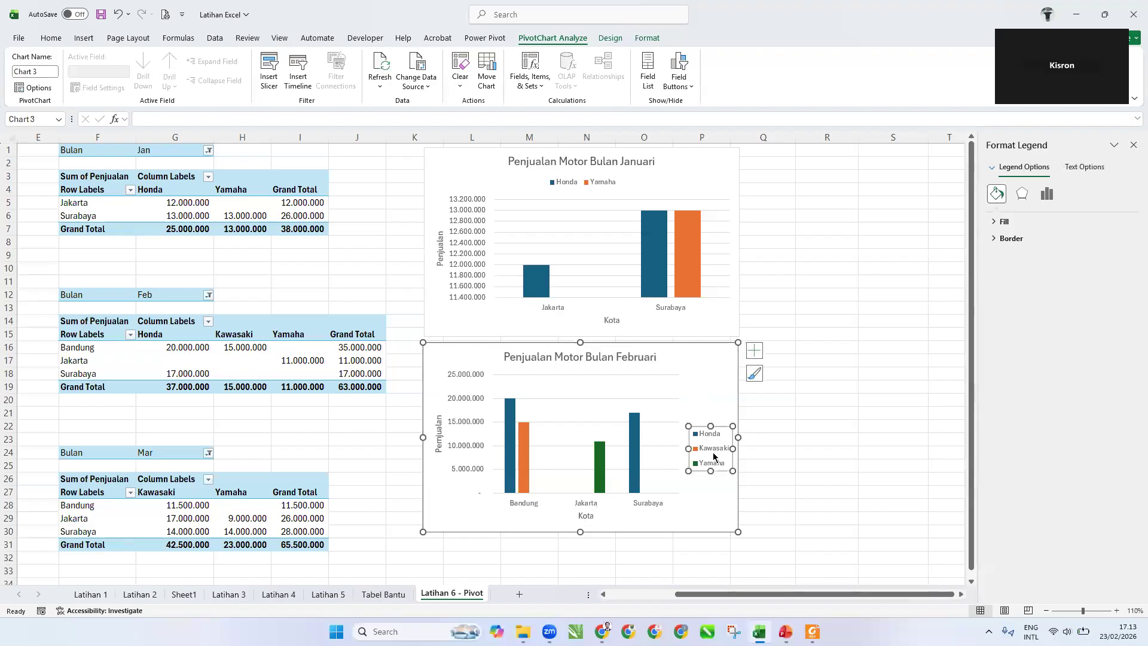
left_click(1047, 194)
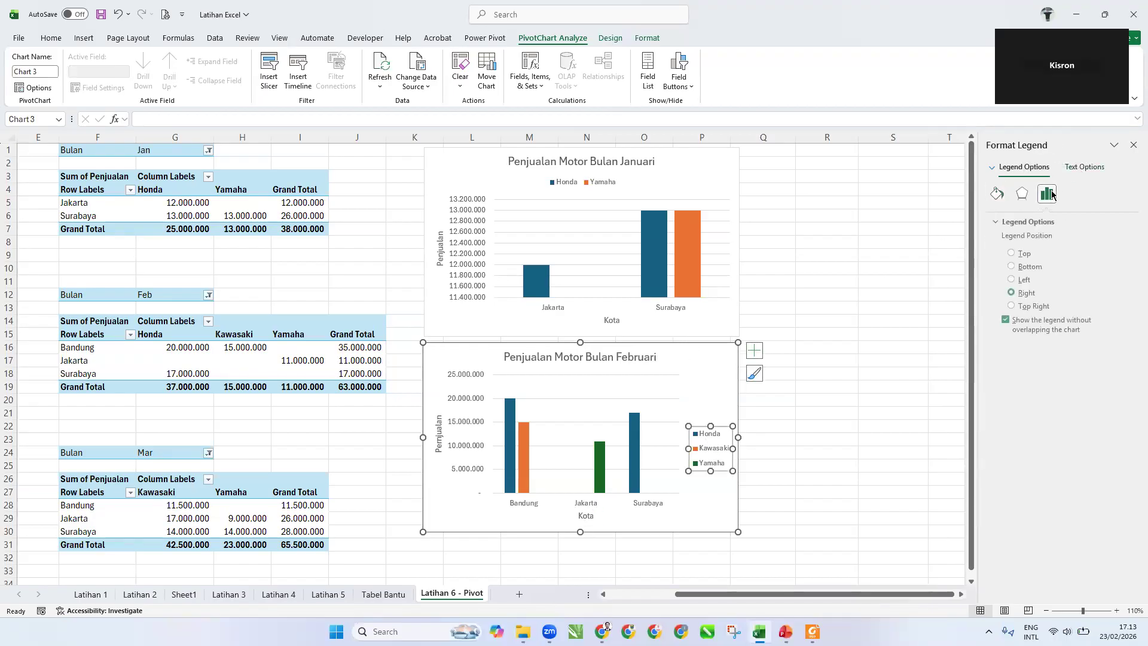
left_click(1009, 254)
left_click(819, 330)
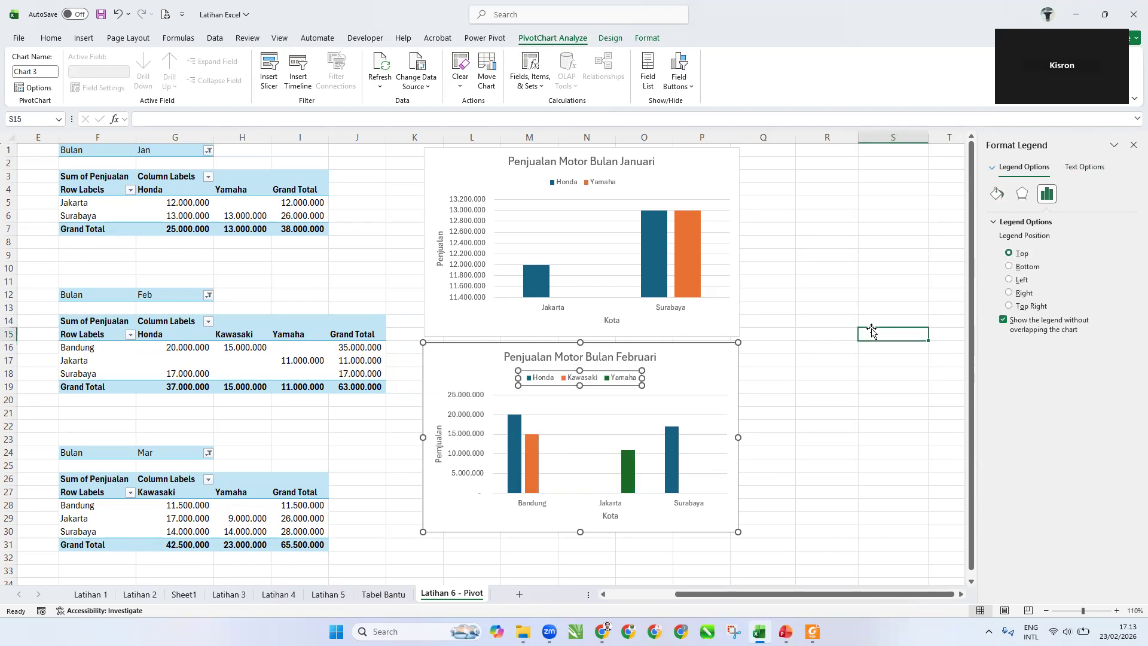
Insert a Clustered Column PivotChart from the Mar PivotTable and place it directly below the Feb chart
scroll(778, 331, "down", 4)
left_click(278, 335)
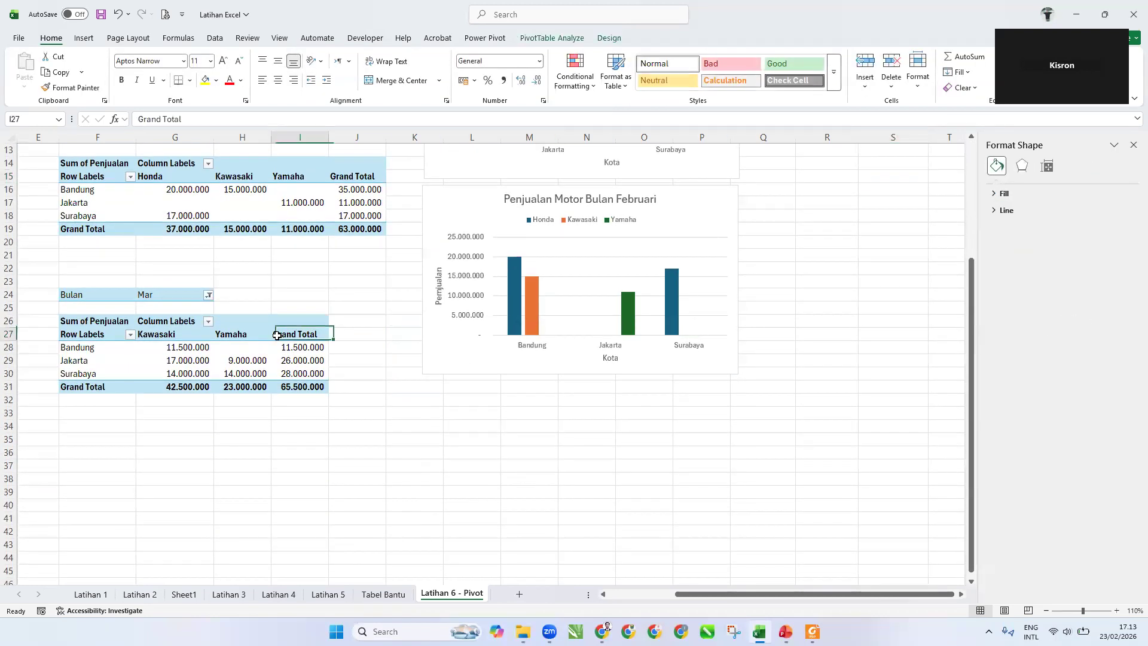
left_click(551, 37)
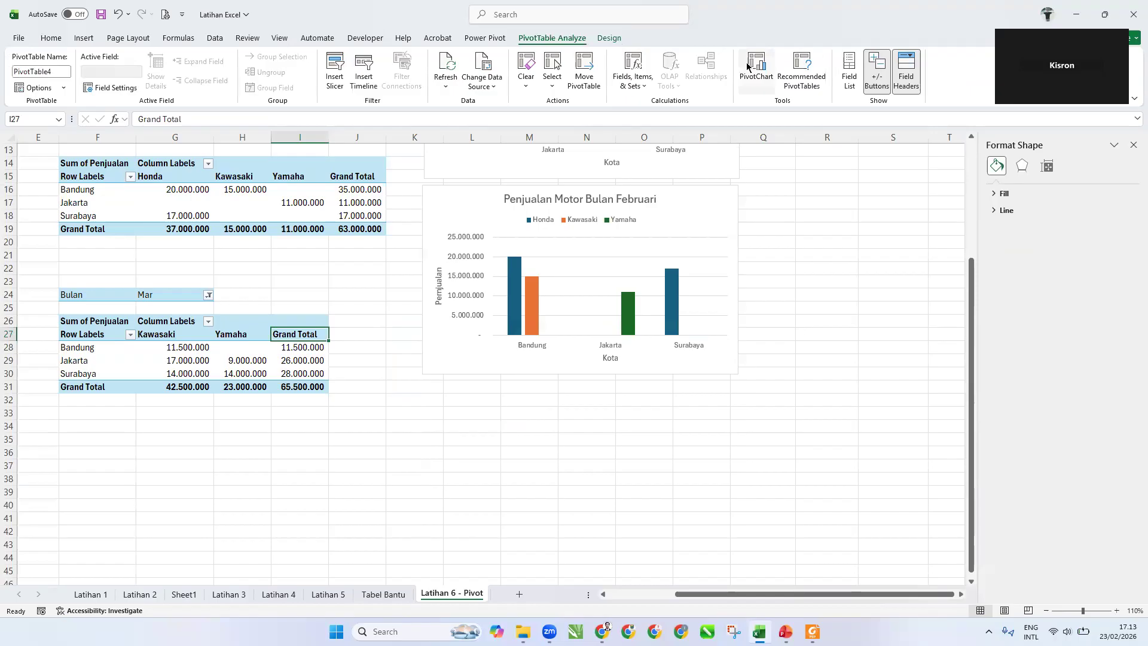
left_click(755, 77)
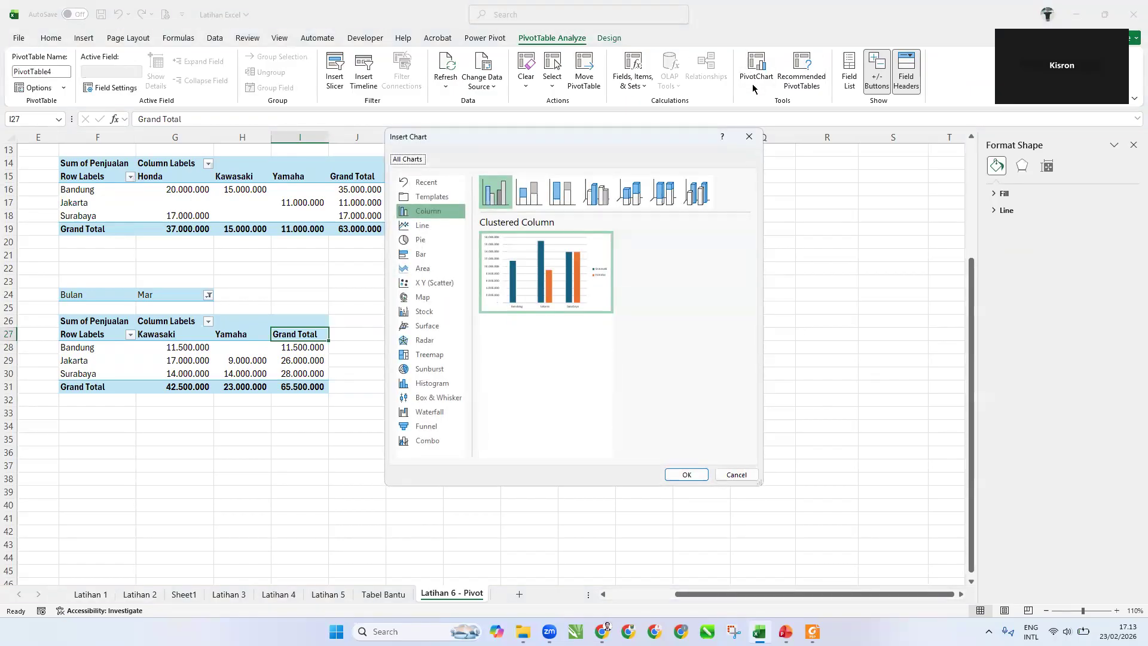
left_click(686, 474)
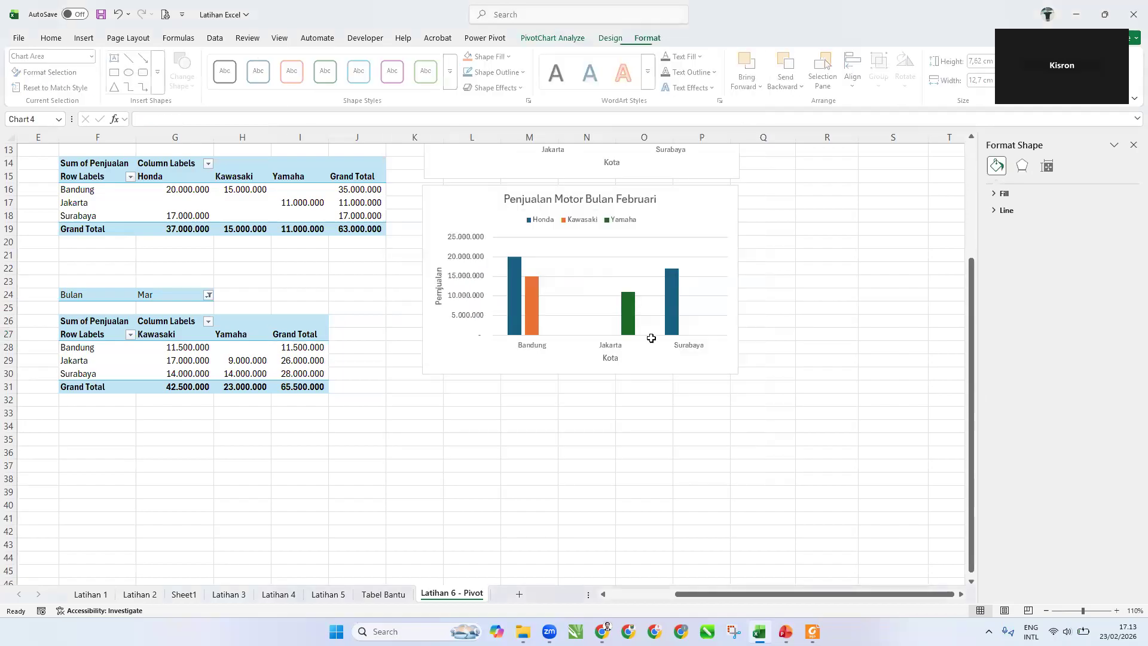
scroll(685, 399, "up", 1)
scroll(685, 399, "down", 2)
left_click_drag(688, 334, 703, 363)
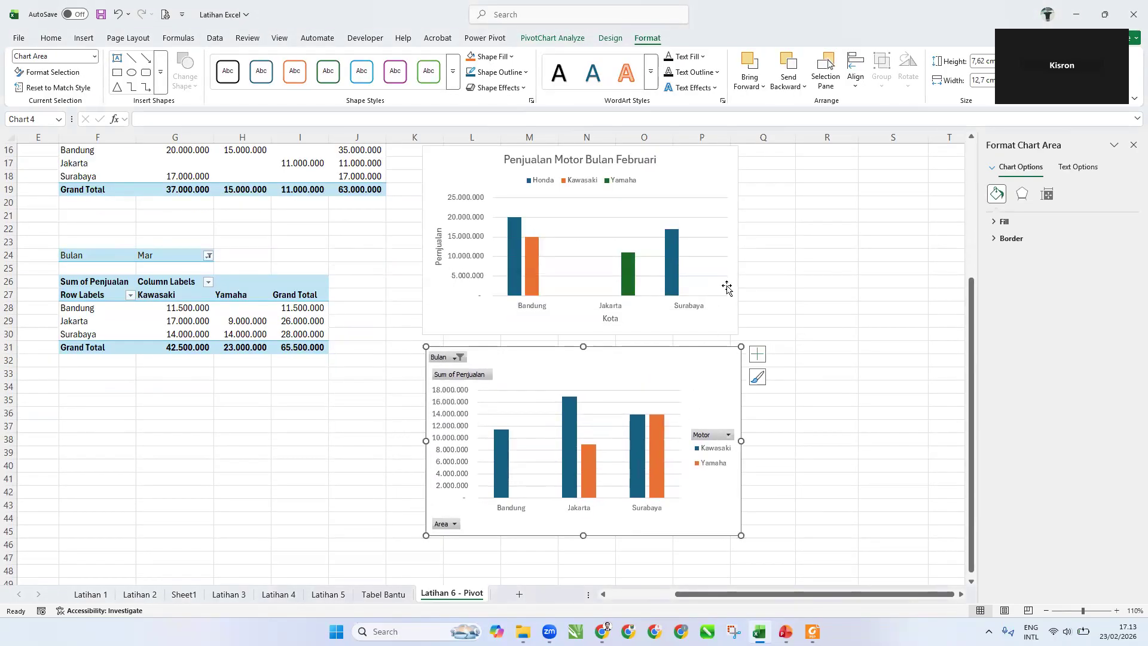
Hide all field buttons on the Mar PivotChart and add axis titles and a chart title to it
left_click(552, 38)
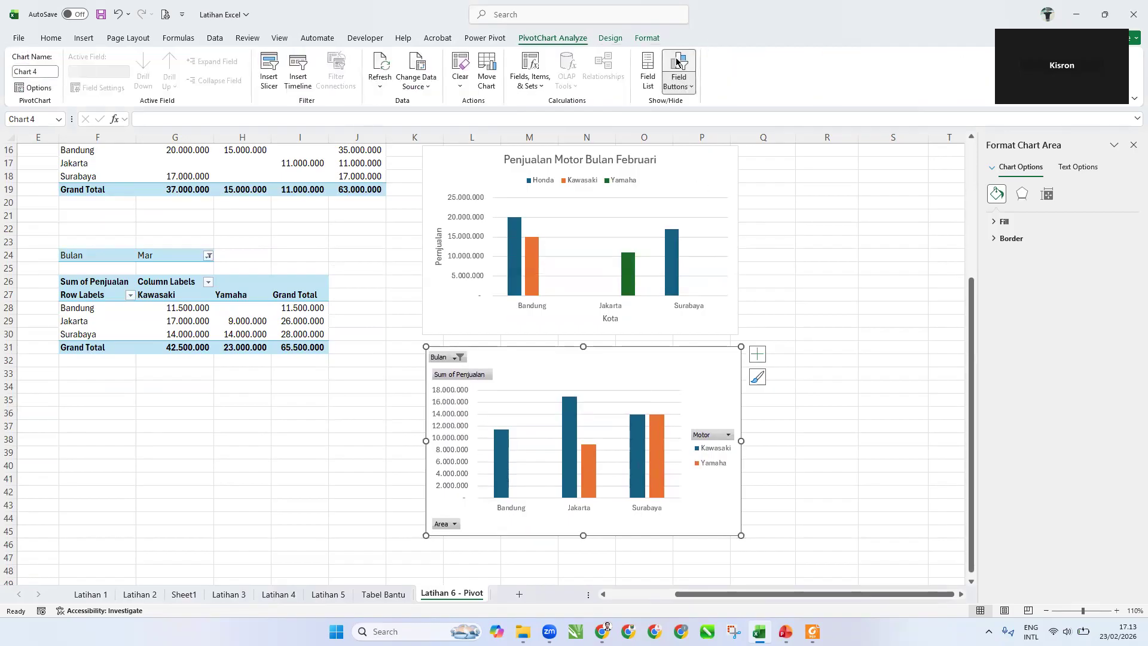
left_click(678, 65)
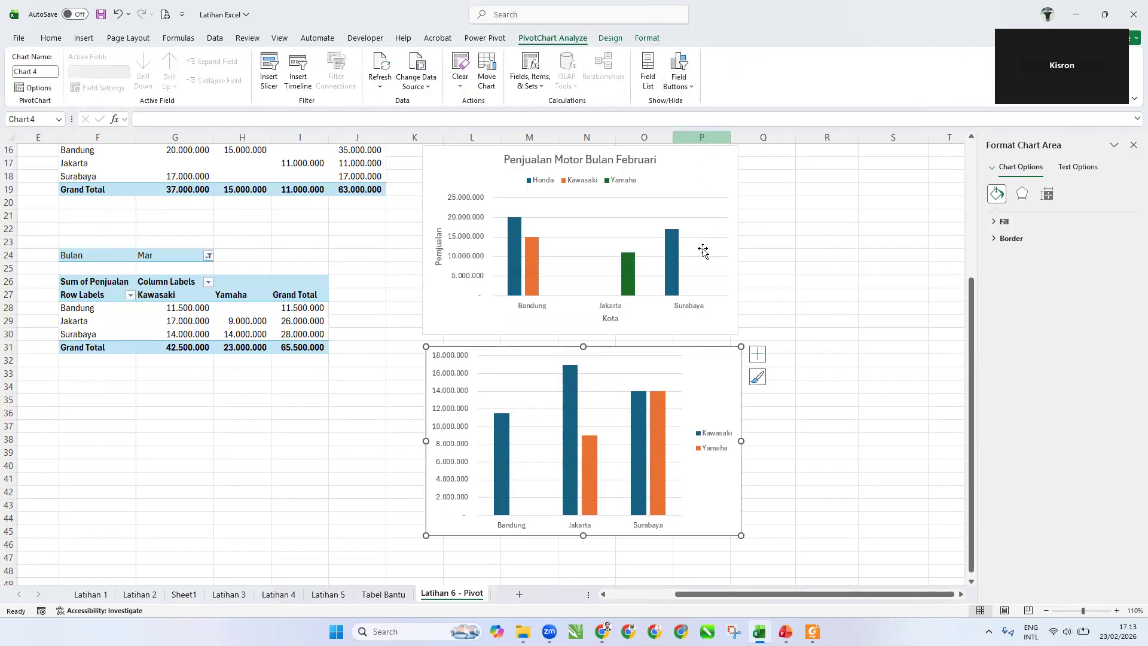
left_click(756, 354)
left_click(784, 380)
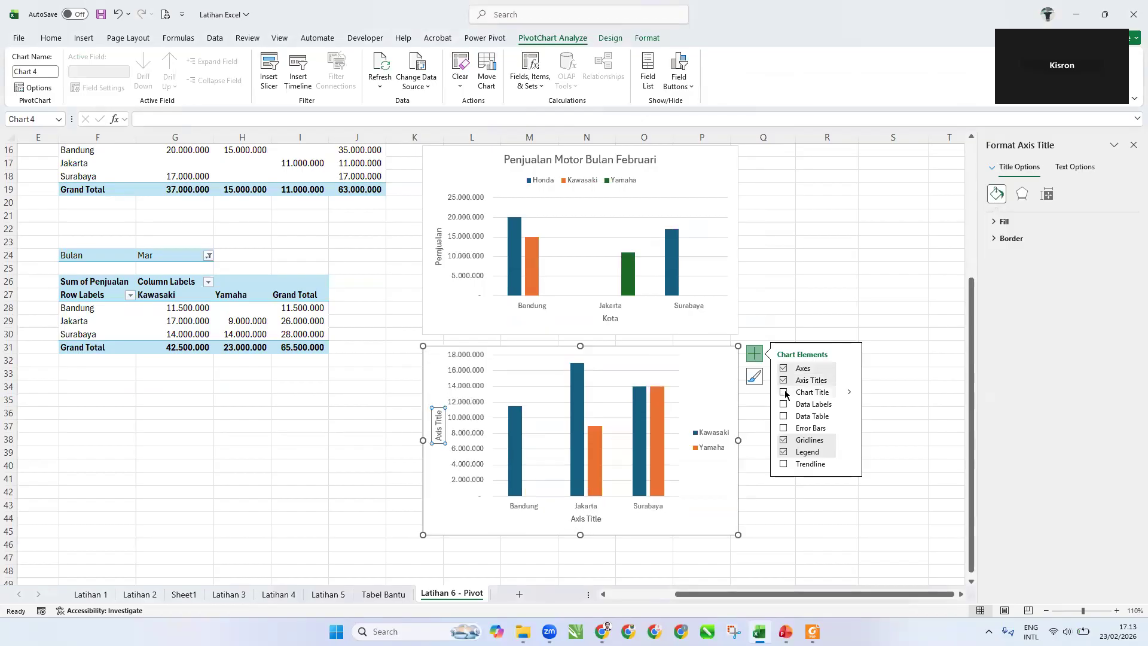
left_click(783, 392)
Set the Mar PivotChart's title to "Penjualan Motor Bulan Maret"
left_click(580, 357)
triple_click(580, 357)
type("Penjual")
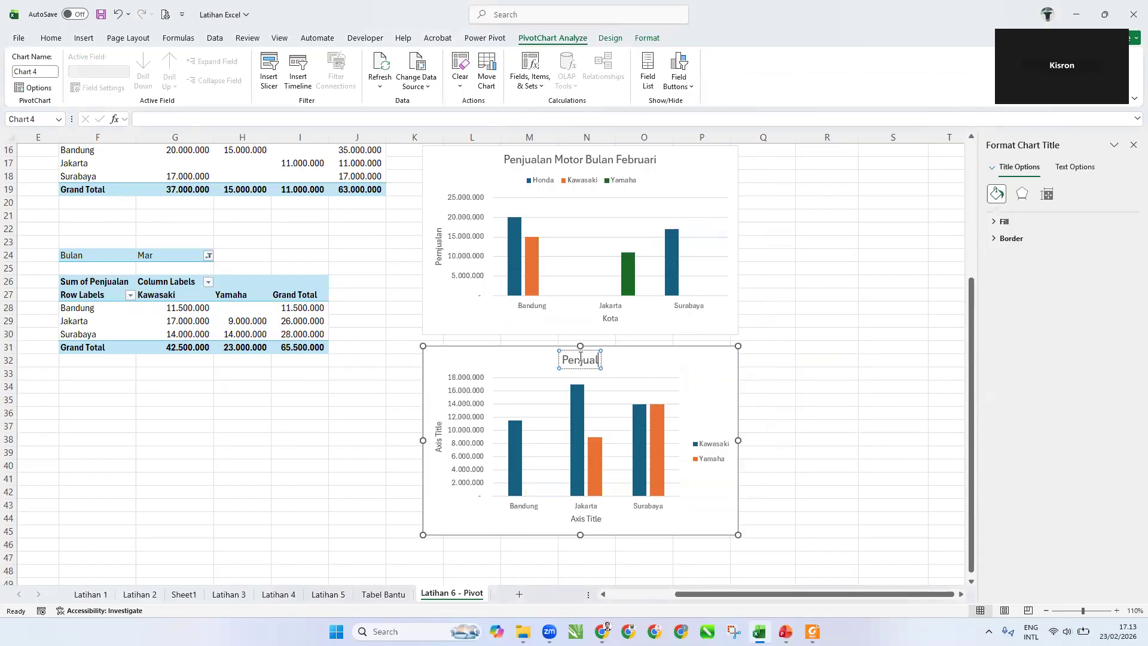
type("an Motor Bulan Maret")
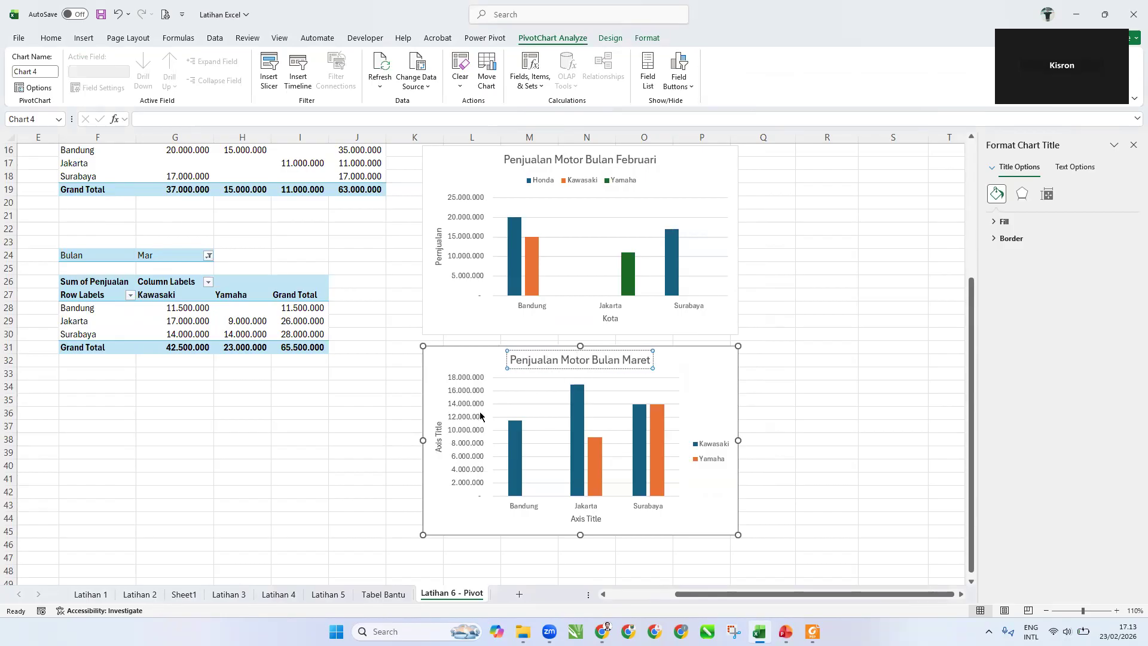
Title the Mar PivotChart's vertical axis "Penjualan" and its horizontal axis "Kota"
left_click(438, 435)
triple_click(439, 443)
type("Penjualan")
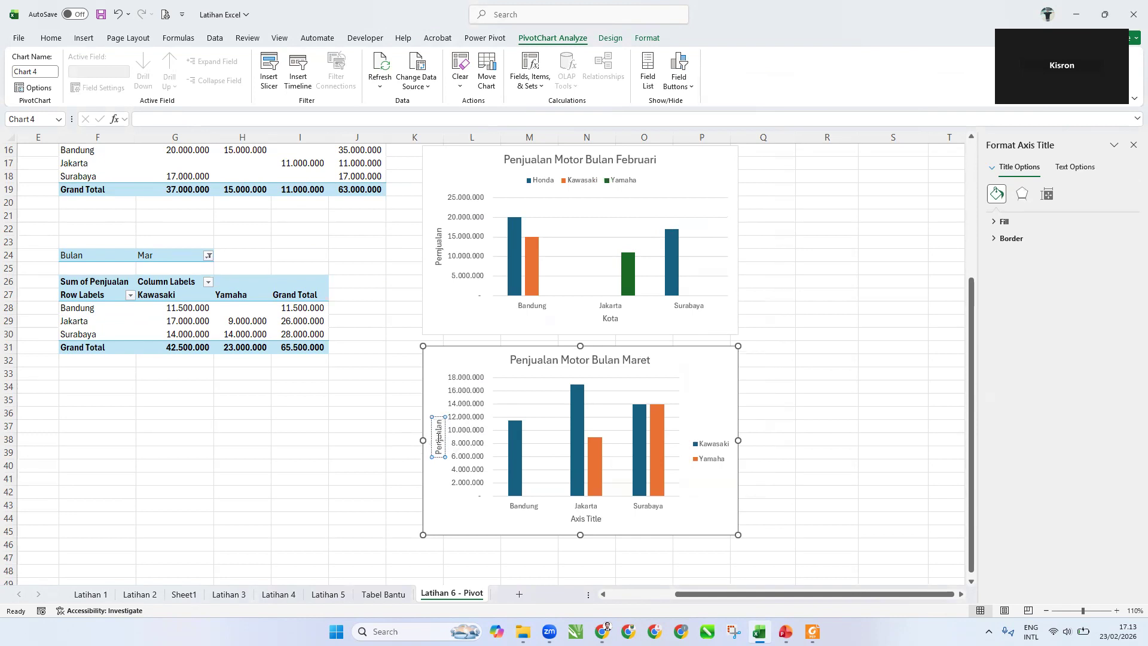
left_click(583, 519)
triple_click(584, 523)
type("Kota")
Move the Mar PivotChart's legend to the Top position
left_click(709, 449)
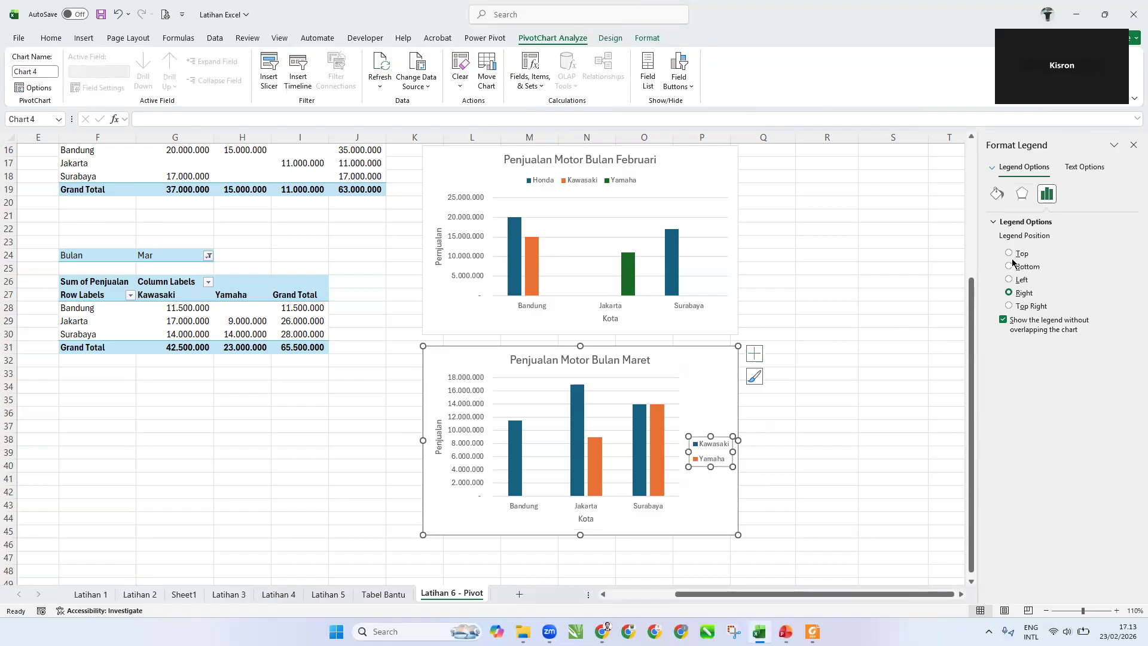
left_click(1010, 254)
left_click(888, 307)
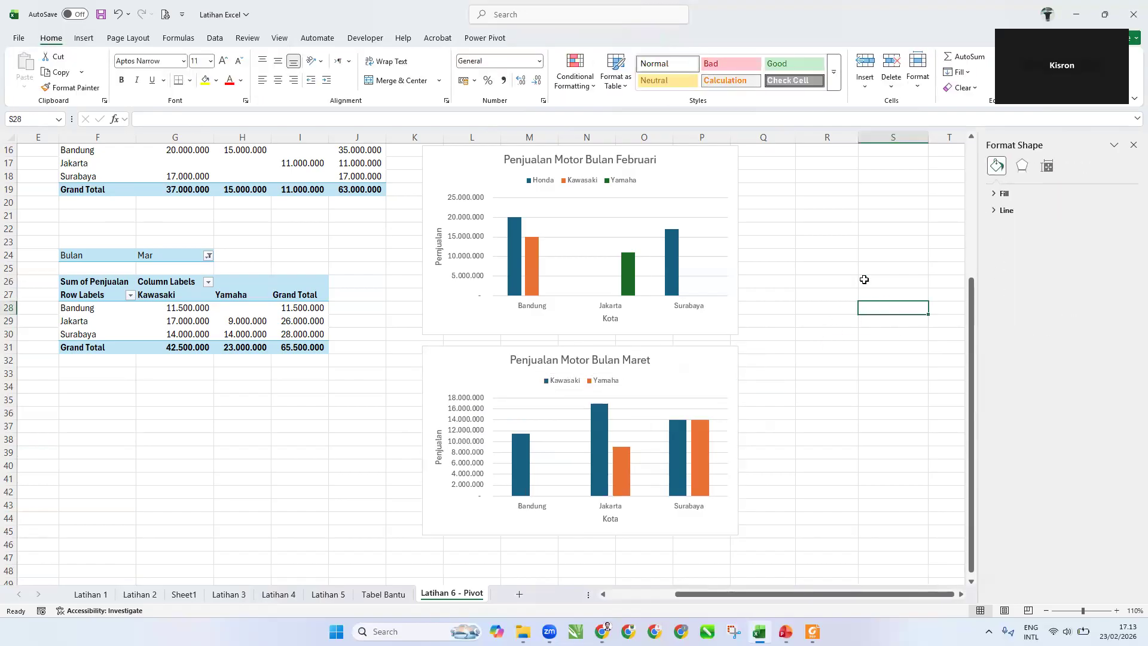
Add data labels to the columns of the Jan PivotChart
scroll(864, 279, "up", 5)
left_click(672, 232)
left_click(736, 155)
left_click(755, 155)
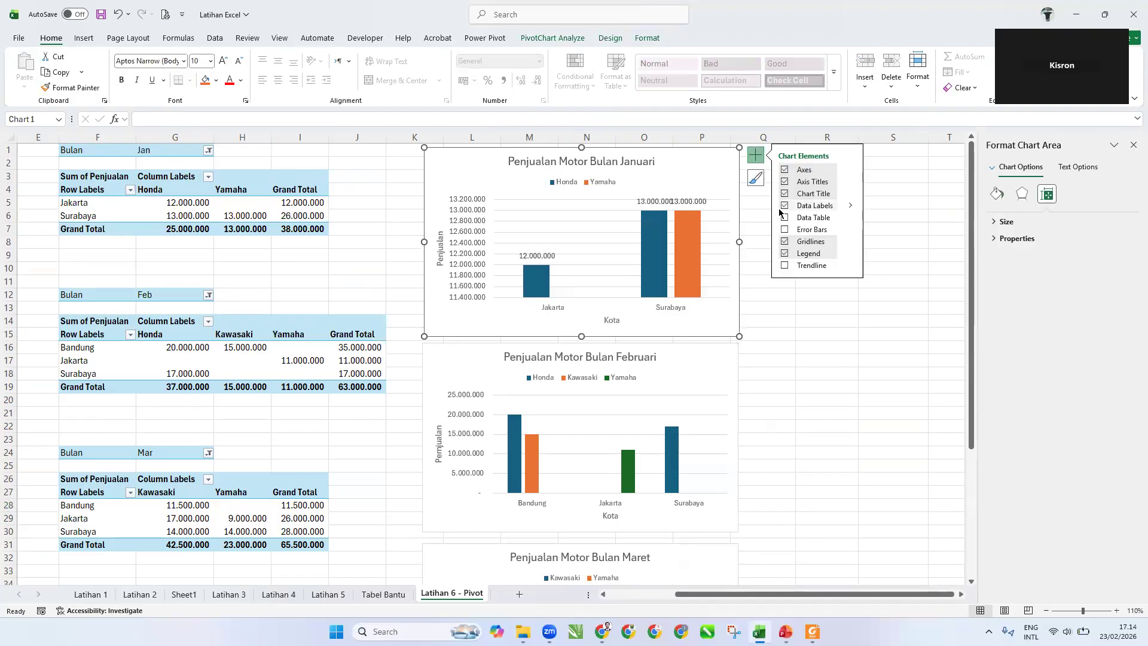
Try a two-column text layout for the Honda data labels on the Jan PivotChart and undo it
left_click(850, 206)
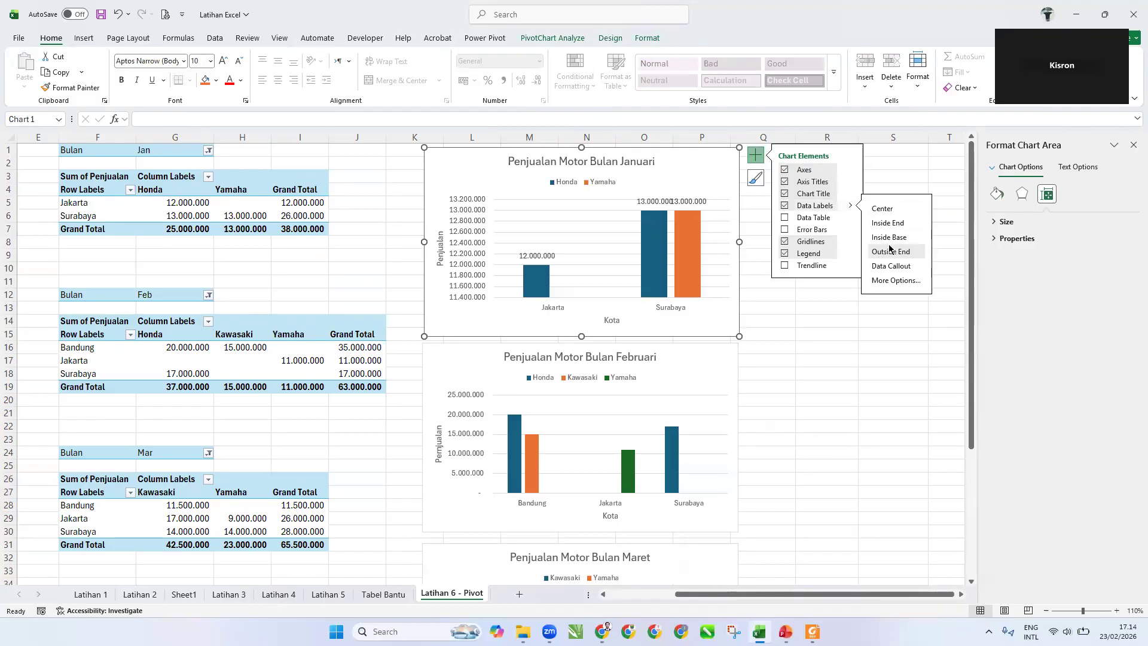
left_click(886, 280)
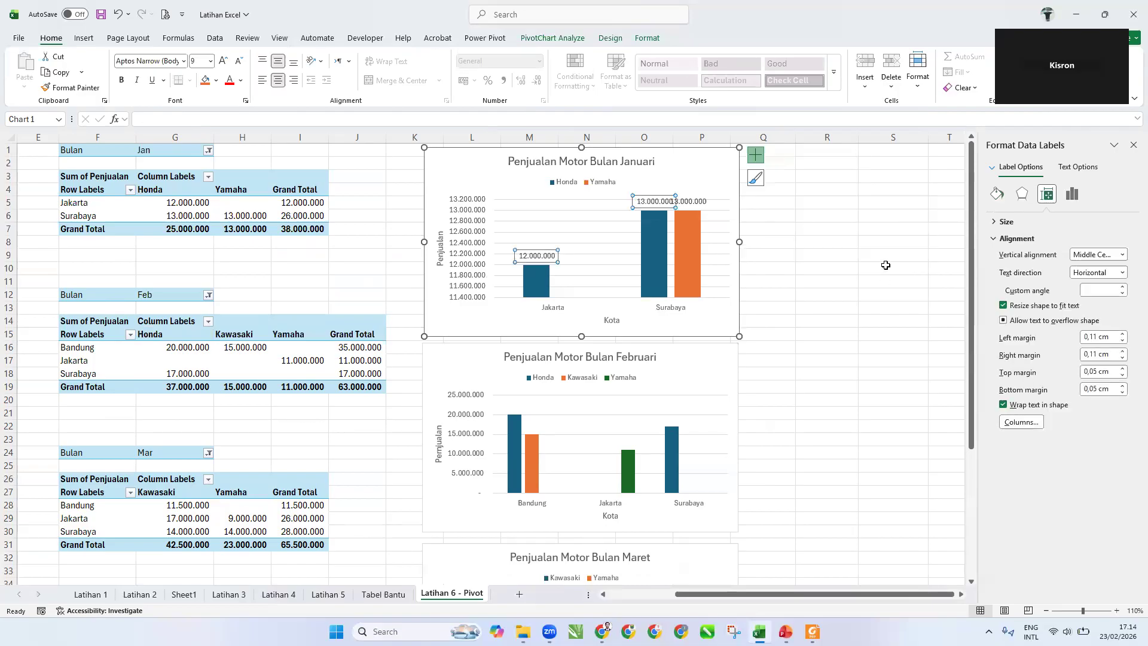
left_click(995, 222)
left_click(995, 222)
left_click(1020, 422)
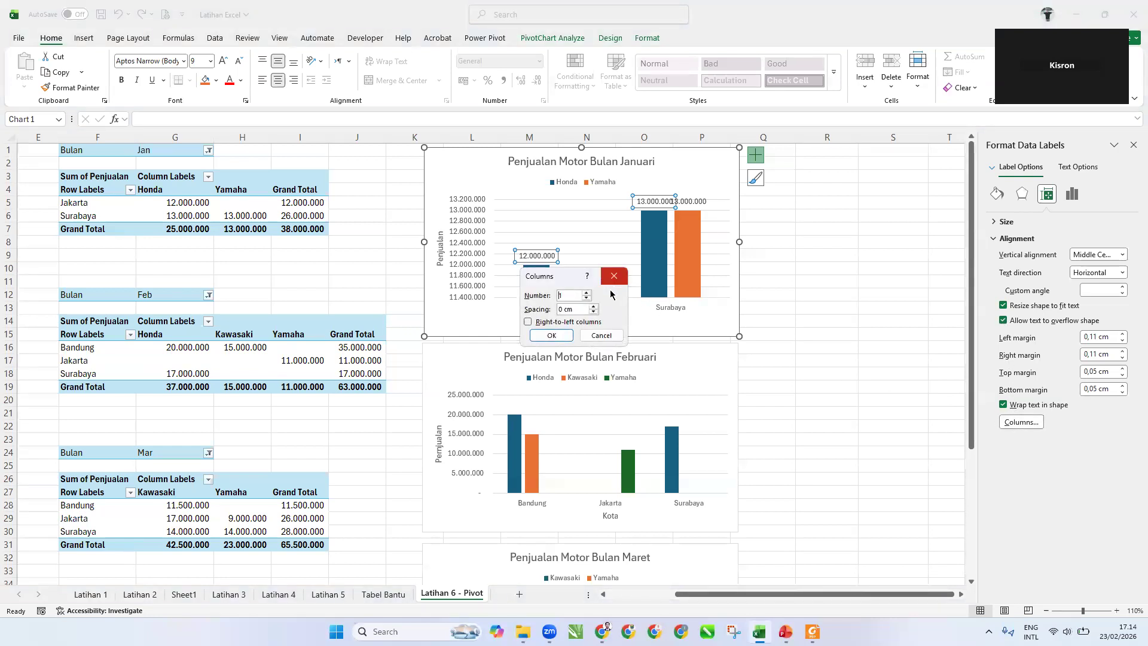
left_click(586, 294)
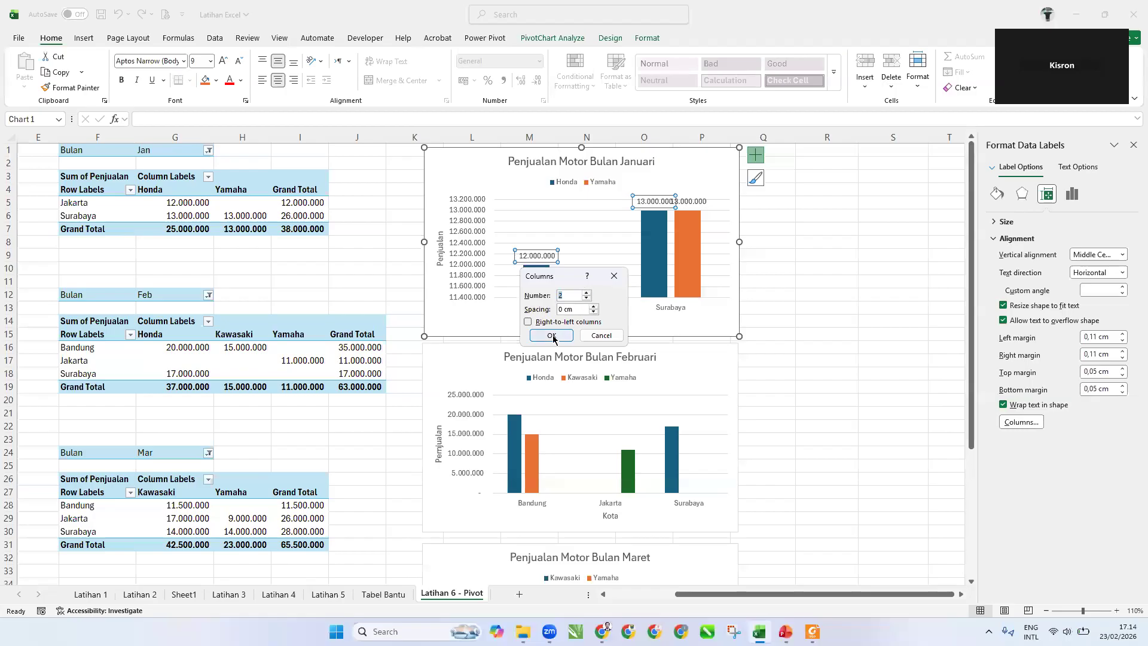
left_click(551, 336)
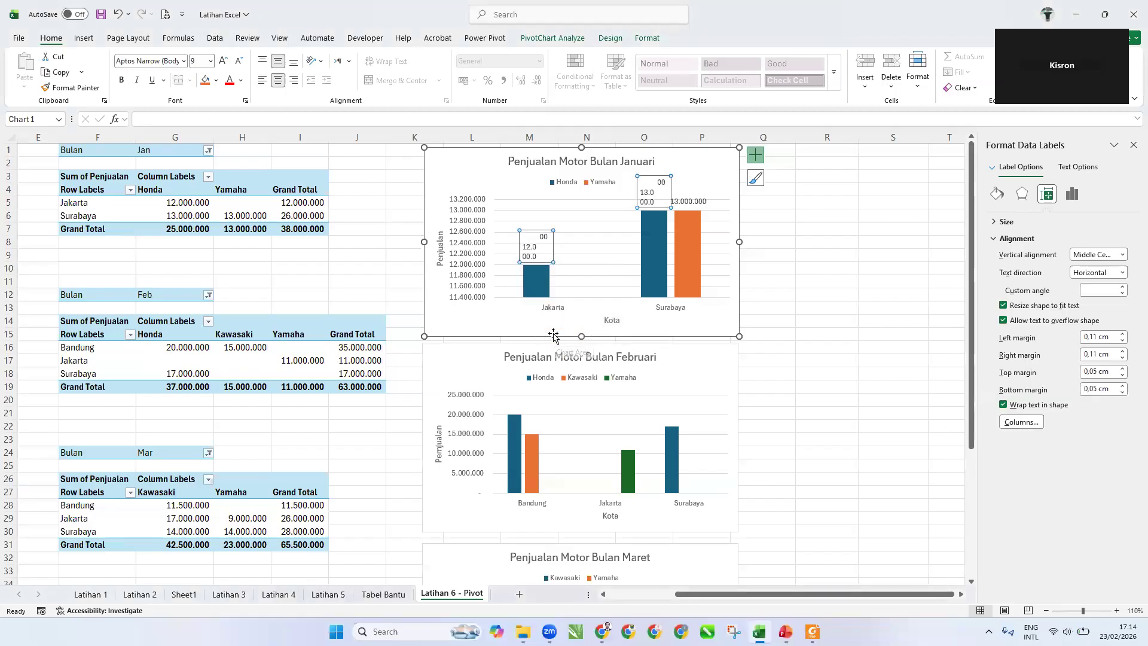
key("ctrl+z")
Reduce the font size of the Honda and Yamaha data labels on the Jan PivotChart by three steps each
left_click(796, 174)
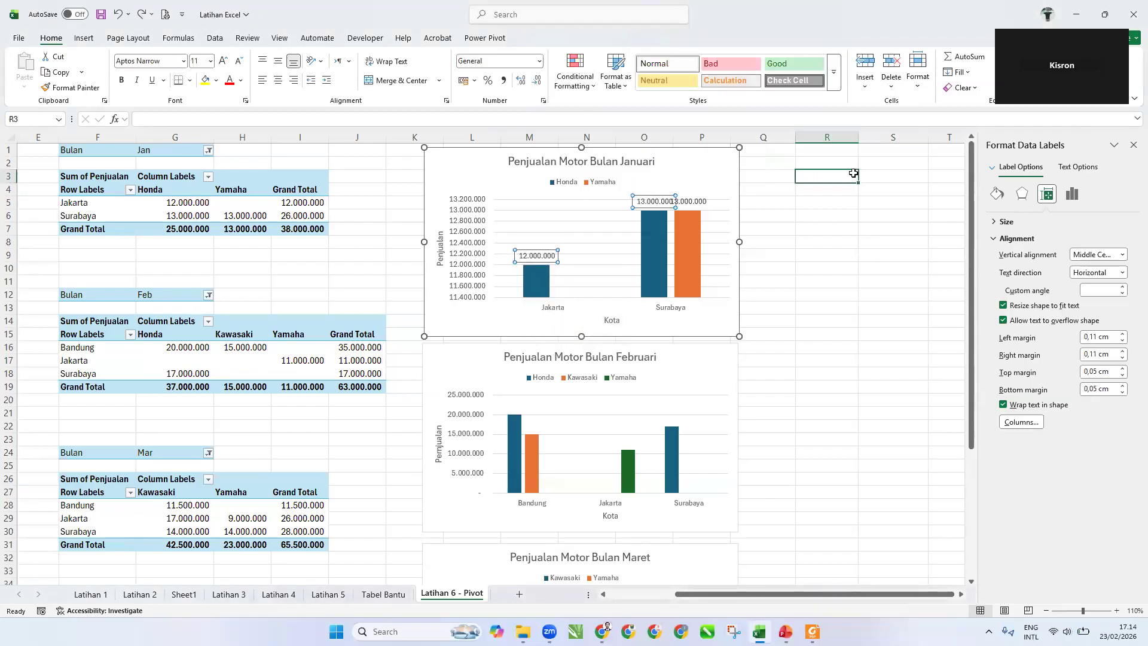
left_click(694, 201)
left_click(655, 207)
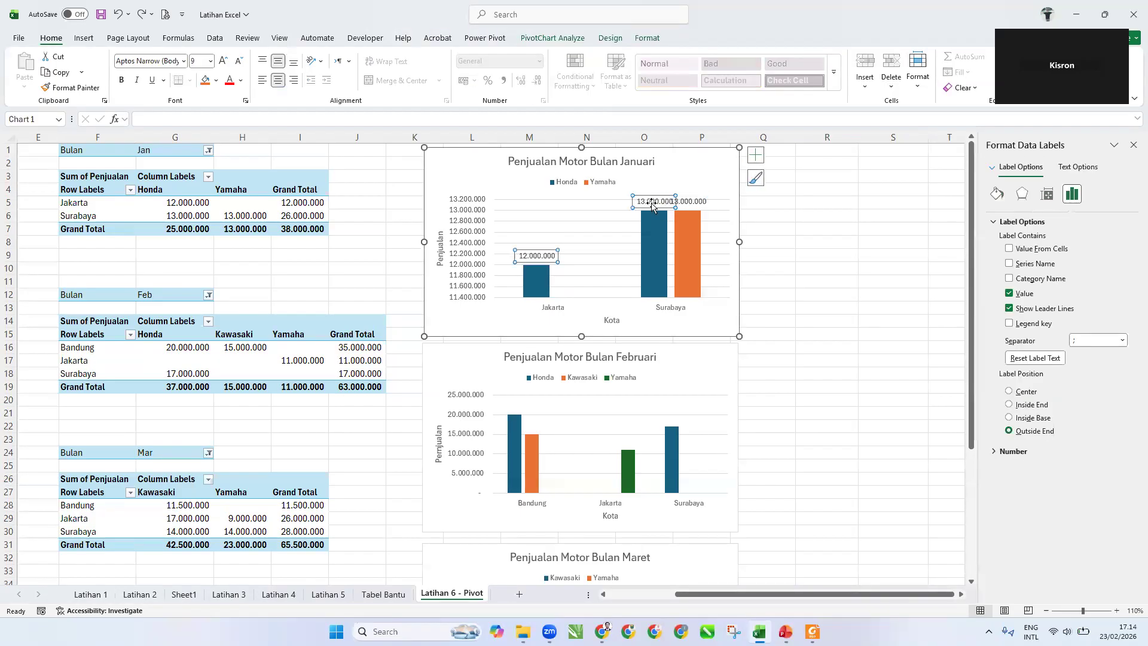
left_click(828, 214)
left_click(639, 205)
left_click(239, 61)
left_click(239, 61)
left_click(239, 61)
left_click(688, 202)
left_click(239, 62)
left_click(239, 63)
left_click(239, 62)
left_click(851, 306)
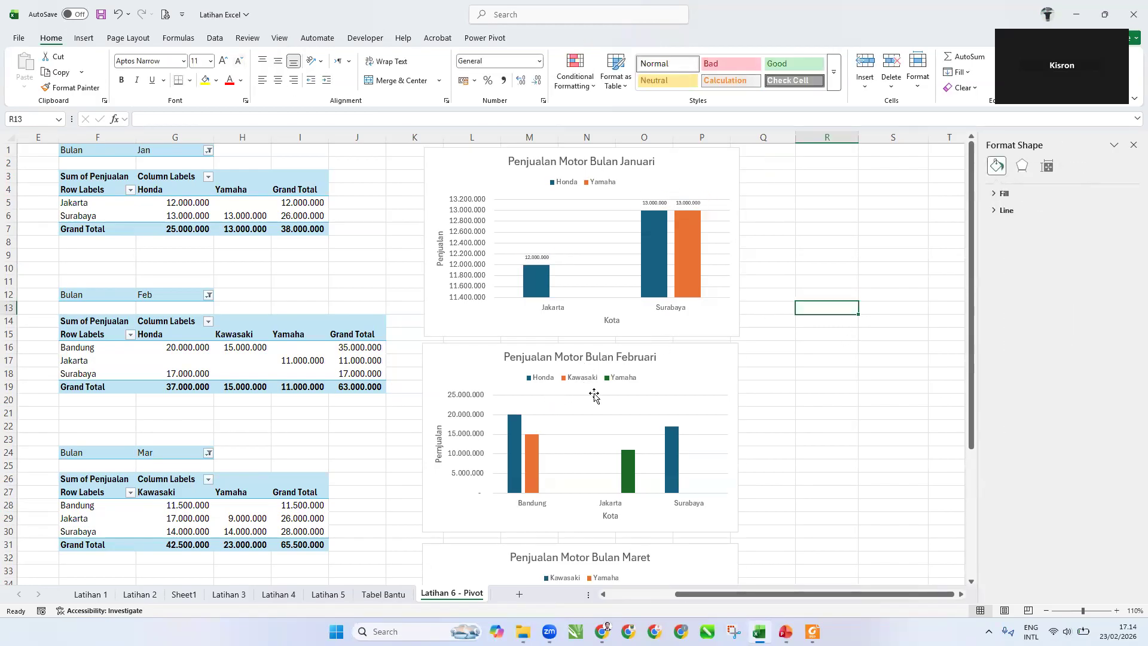
Add data labels to the columns of the Feb PivotChart
left_click(706, 366)
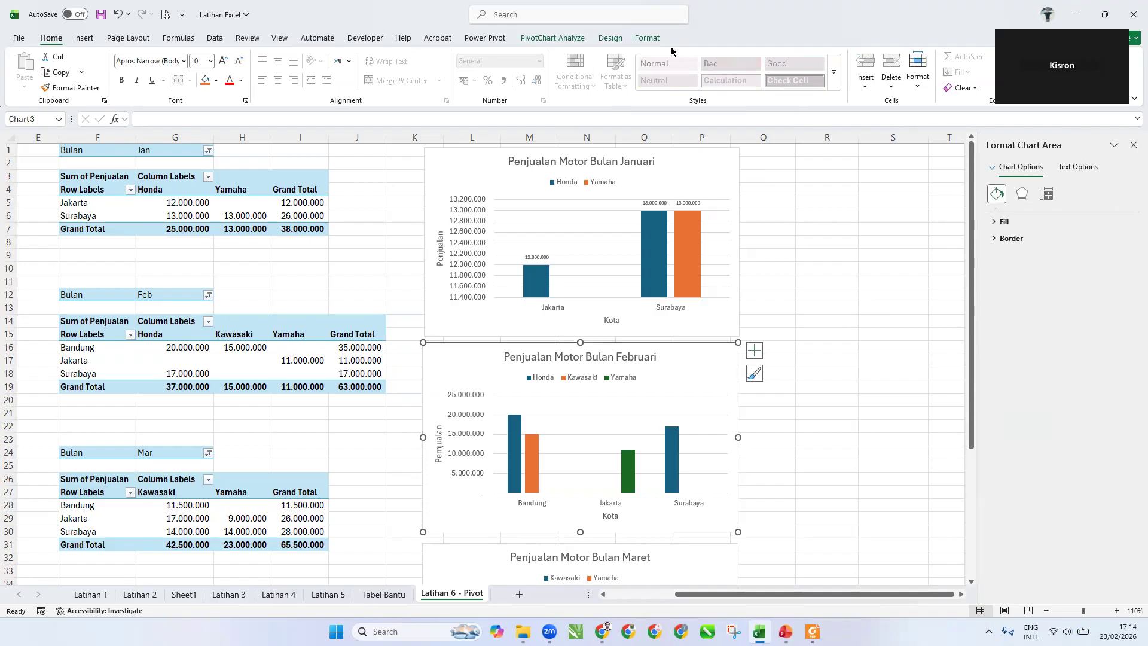
left_click(754, 350)
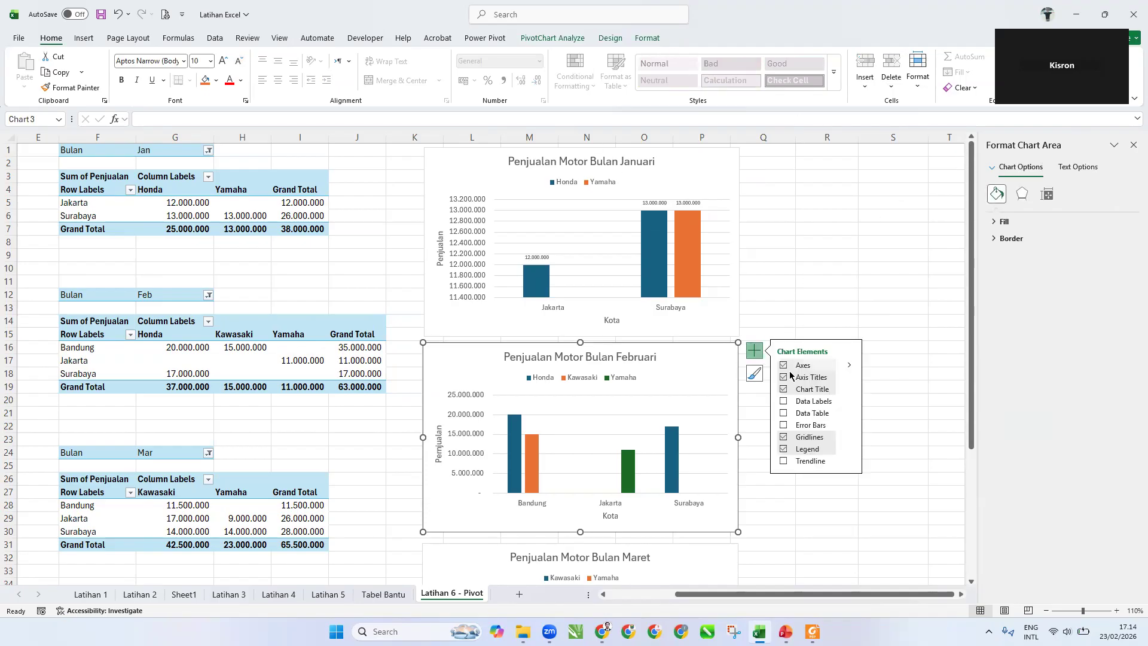
left_click(783, 401)
left_click(825, 256)
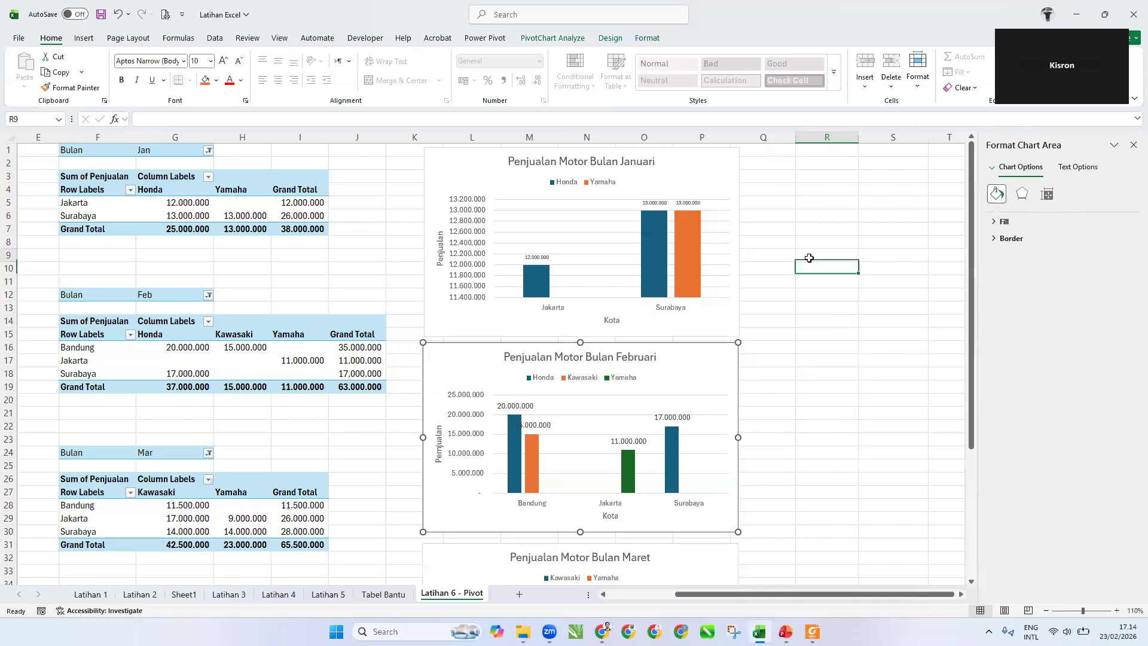
Reduce the font size of the Kawasaki data label on the Feb PivotChart by four steps
left_click(541, 426)
left_click(541, 426)
left_click(239, 60)
left_click(239, 60)
left_click(239, 61)
left_click(238, 60)
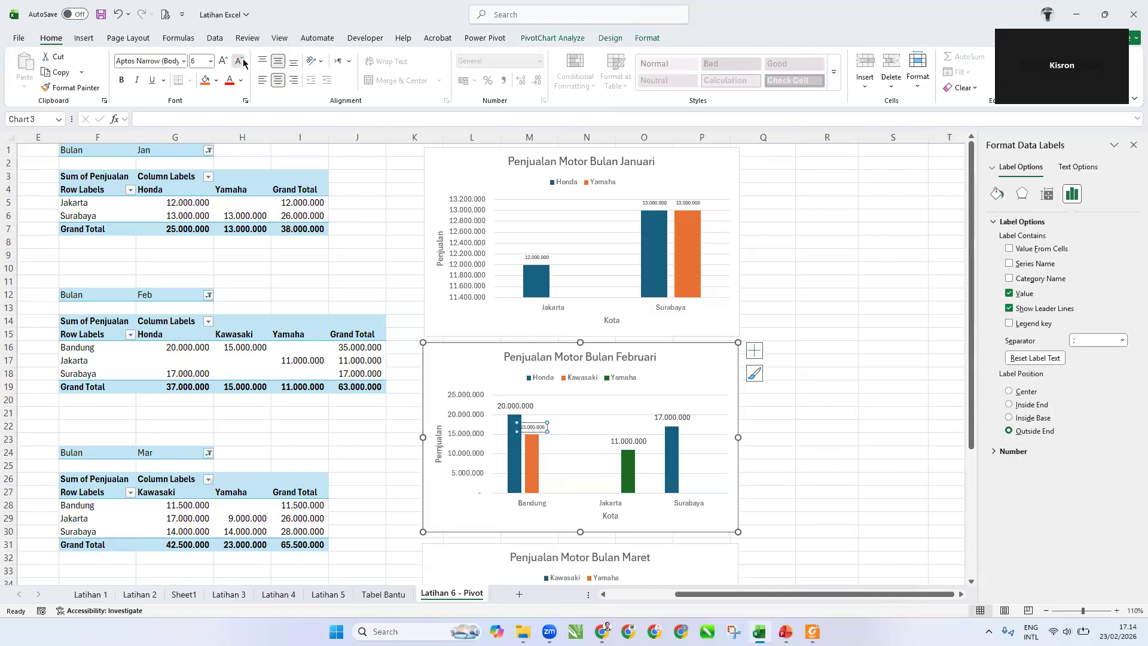
left_click(800, 251)
Add data labels to the columns of the Mar PivotChart
scroll(795, 251, "down", 4)
left_click(710, 398)
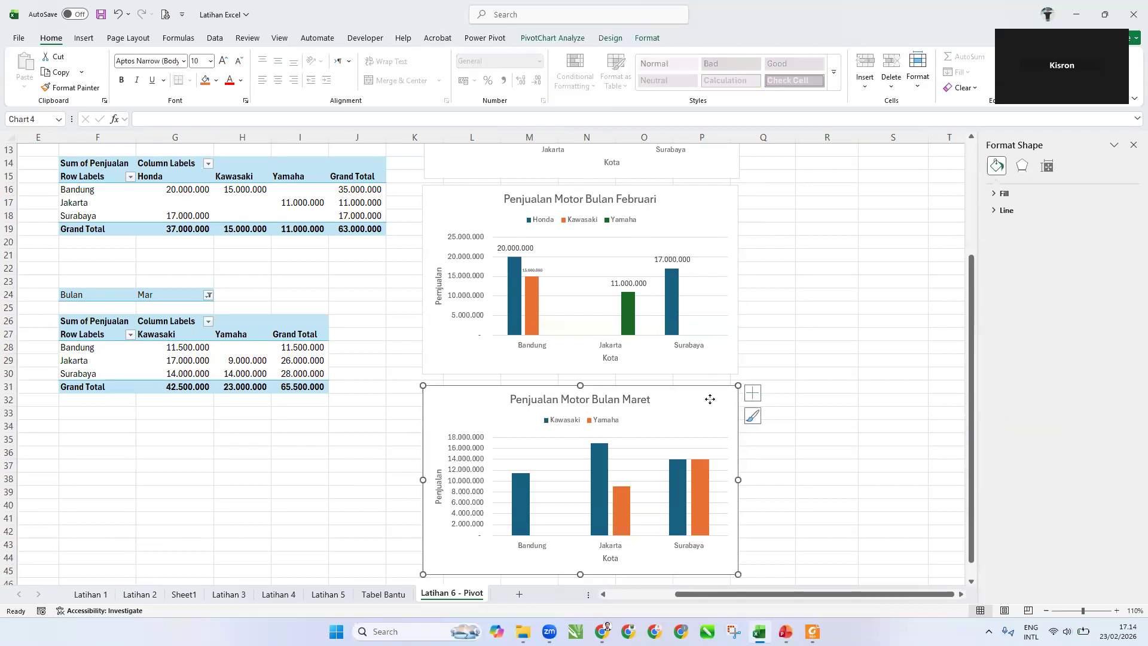
left_click(753, 394)
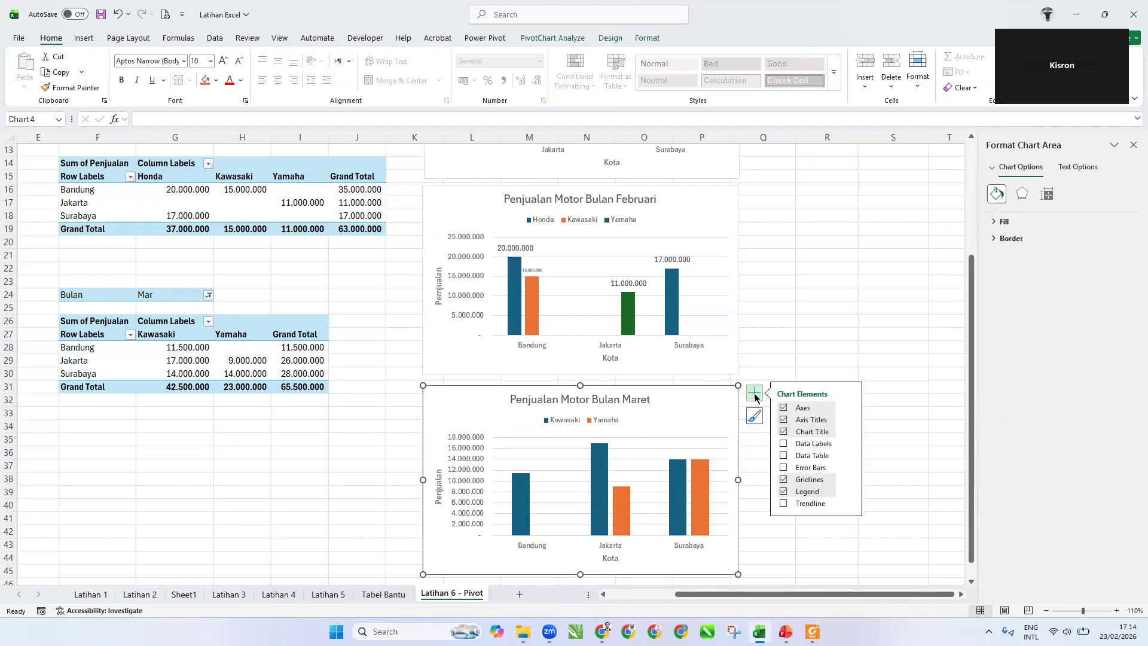
left_click(784, 444)
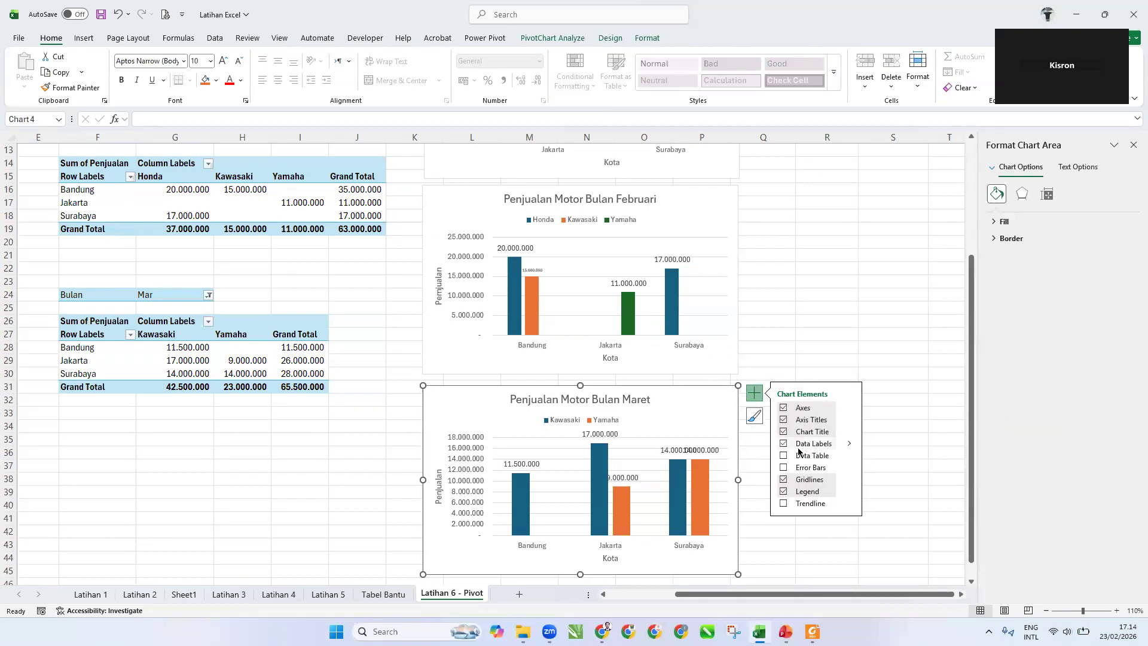
left_click(804, 306)
Reduce the font size of the Yamaha and Kawasaki data labels on the Mar PivotChart by two steps each
left_click(703, 450)
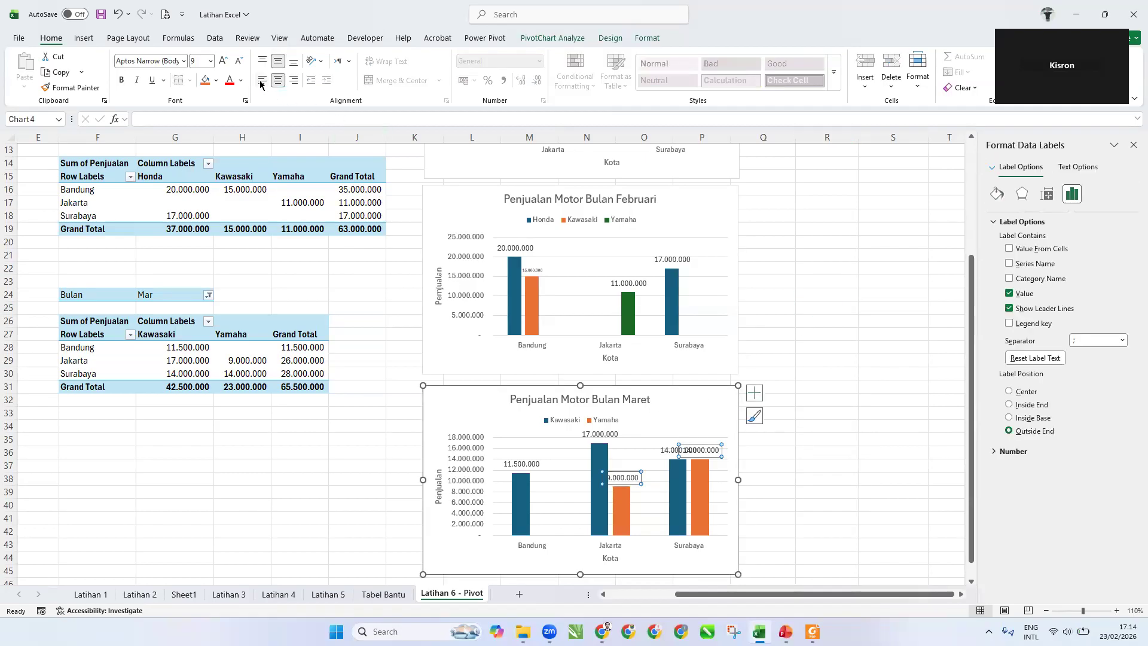
left_click(240, 61)
left_click(240, 61)
left_click(673, 452)
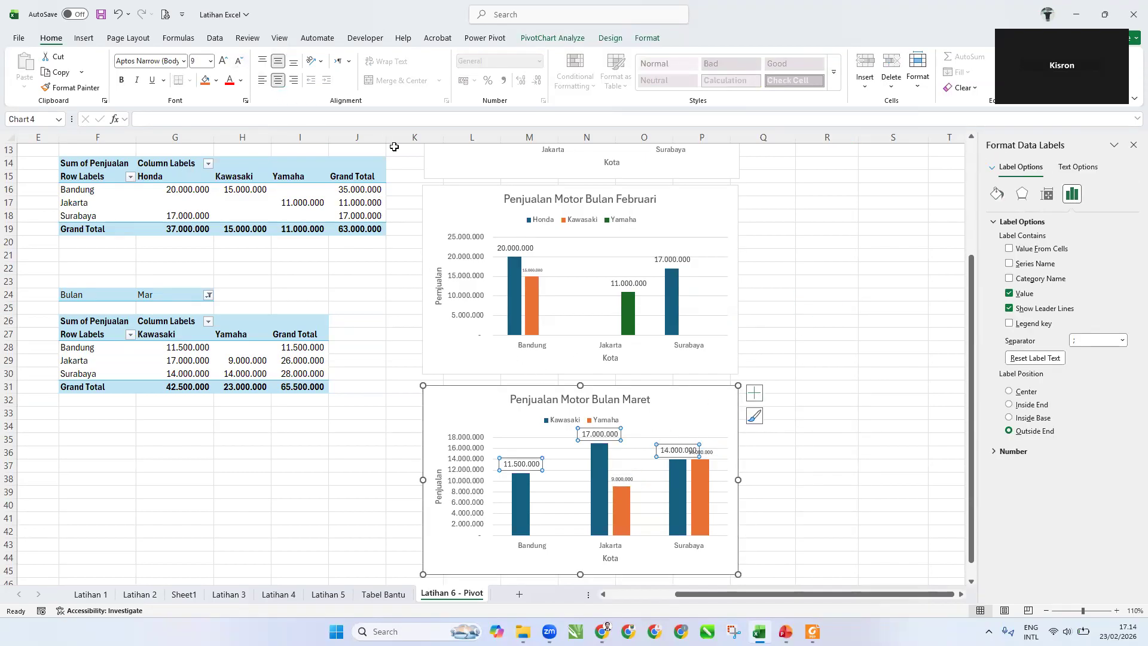
left_click(244, 63)
left_click(244, 62)
left_click(865, 307)
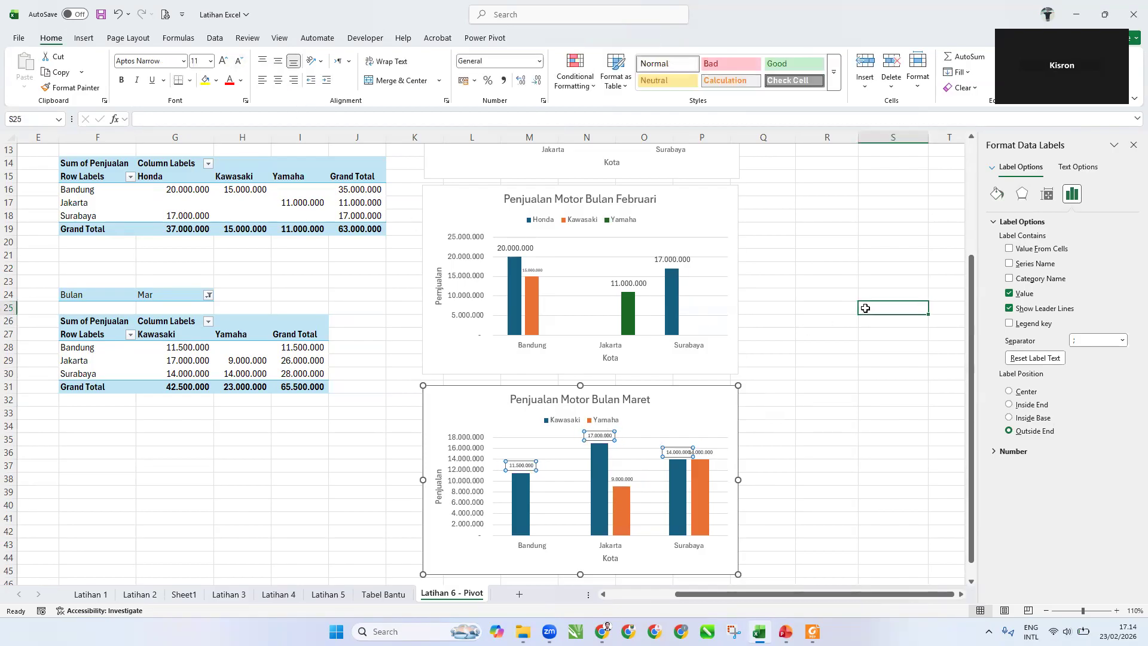
Check the SIMPAN DAN CETAK DOKUMEN slide of the OKM PDF in Foxit Reader and return to the Excel sheet
scroll(861, 305, "down", 2)
scroll(862, 302, "up", 3)
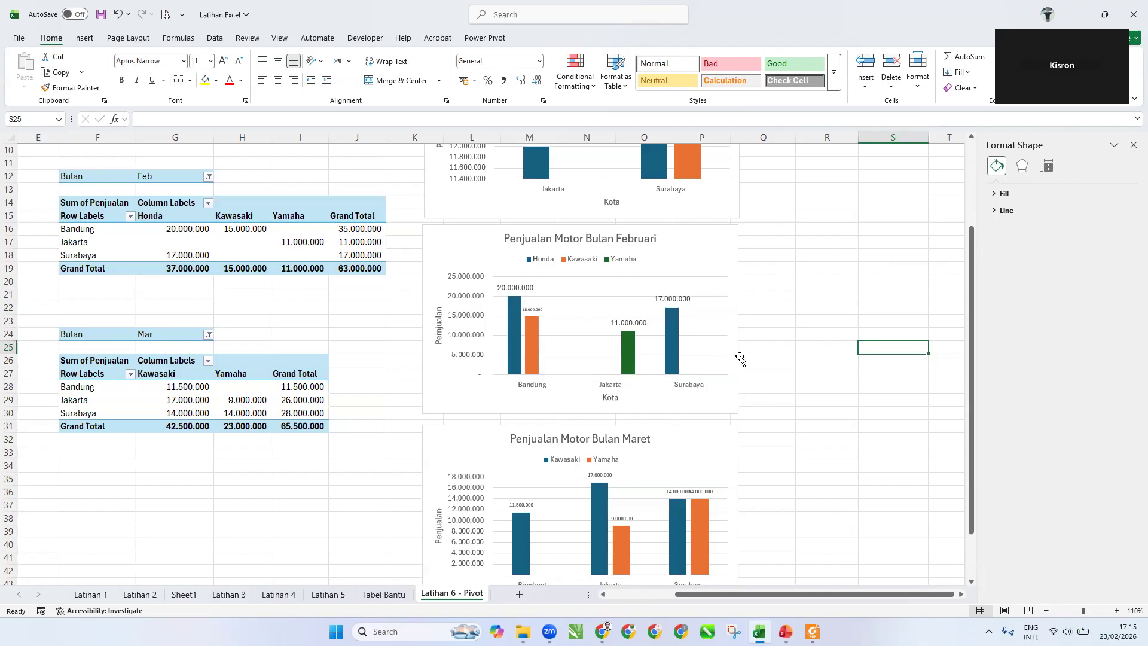
left_click(812, 631)
scroll(566, 306, "up", 20)
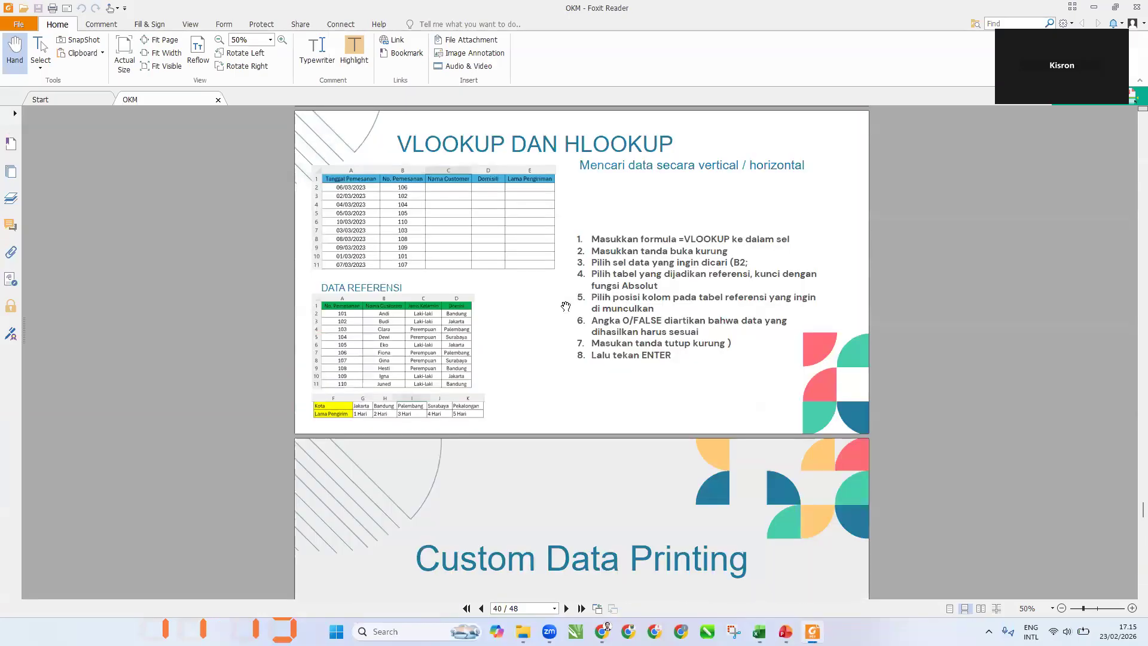
scroll(566, 306, "down", 6)
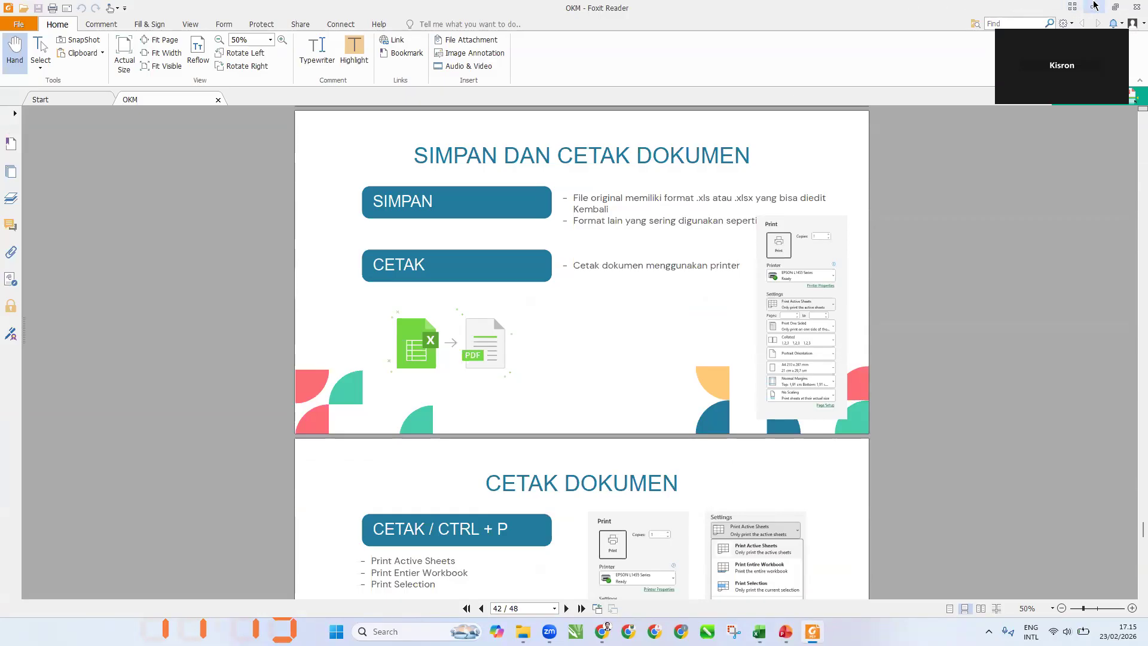
left_click(1087, 5)
left_click(375, 333)
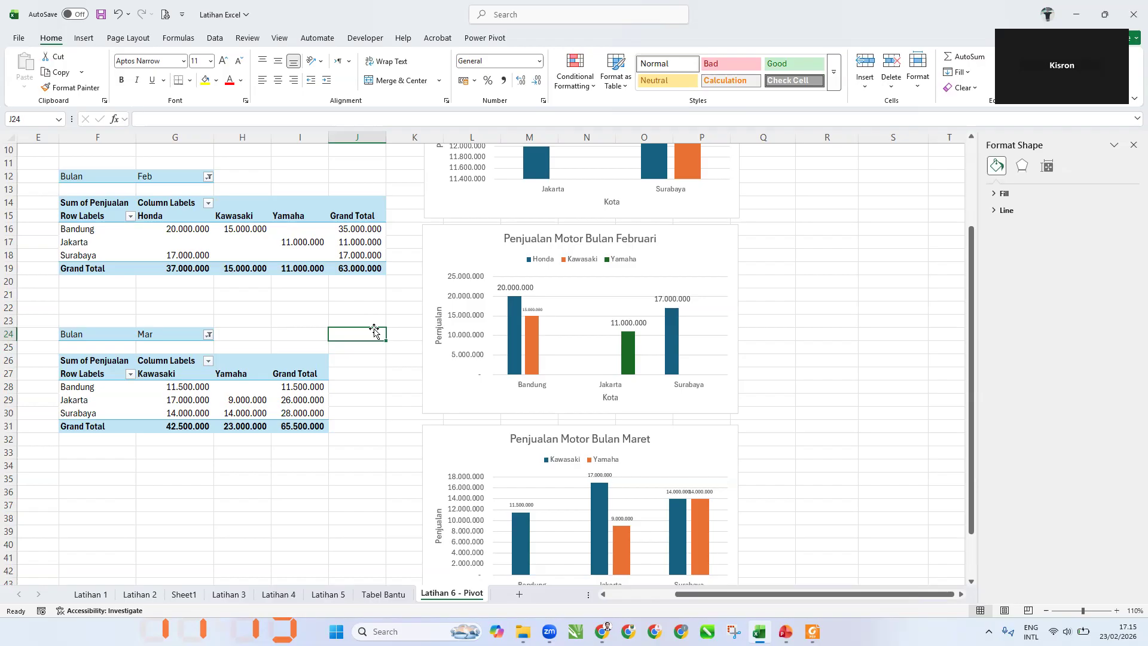
left_click(854, 259)
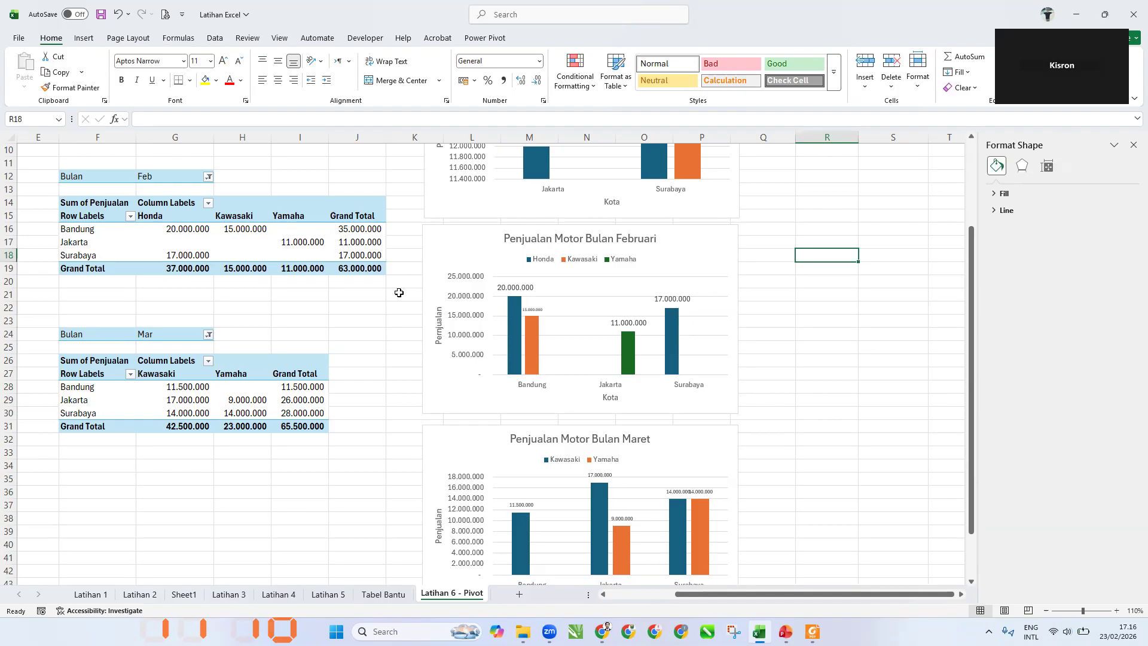
Open the print preview of the Latihan 6 - Pivot sheet and set its scaling to No Scaling
left_click(19, 38)
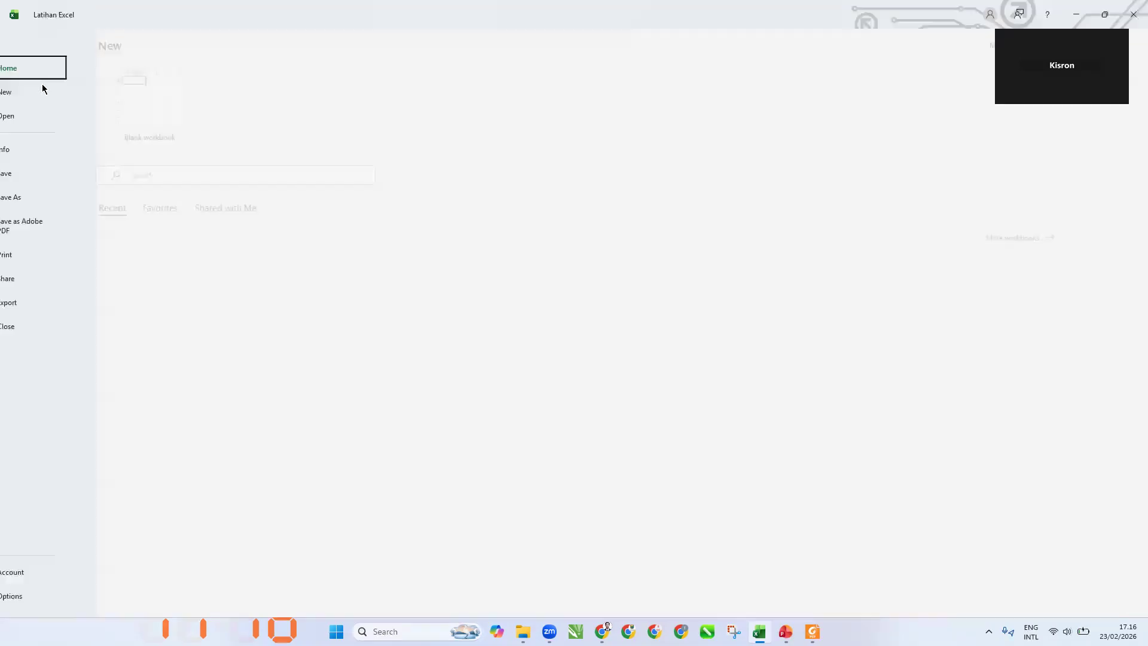
left_click(35, 254)
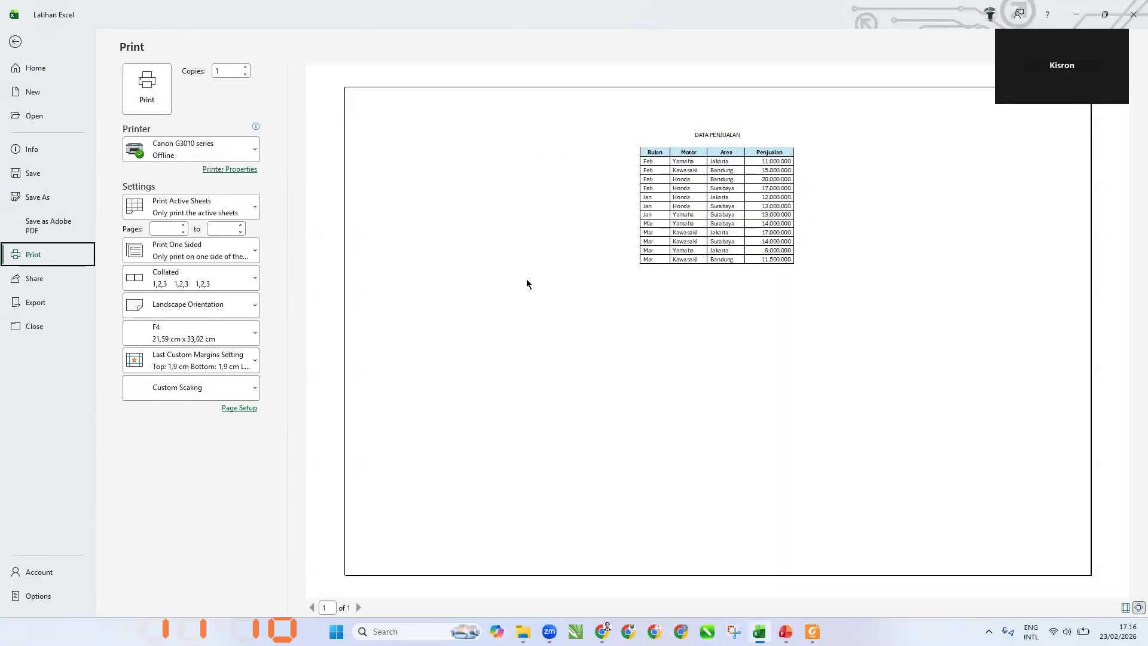
left_click(208, 389)
left_click(190, 401)
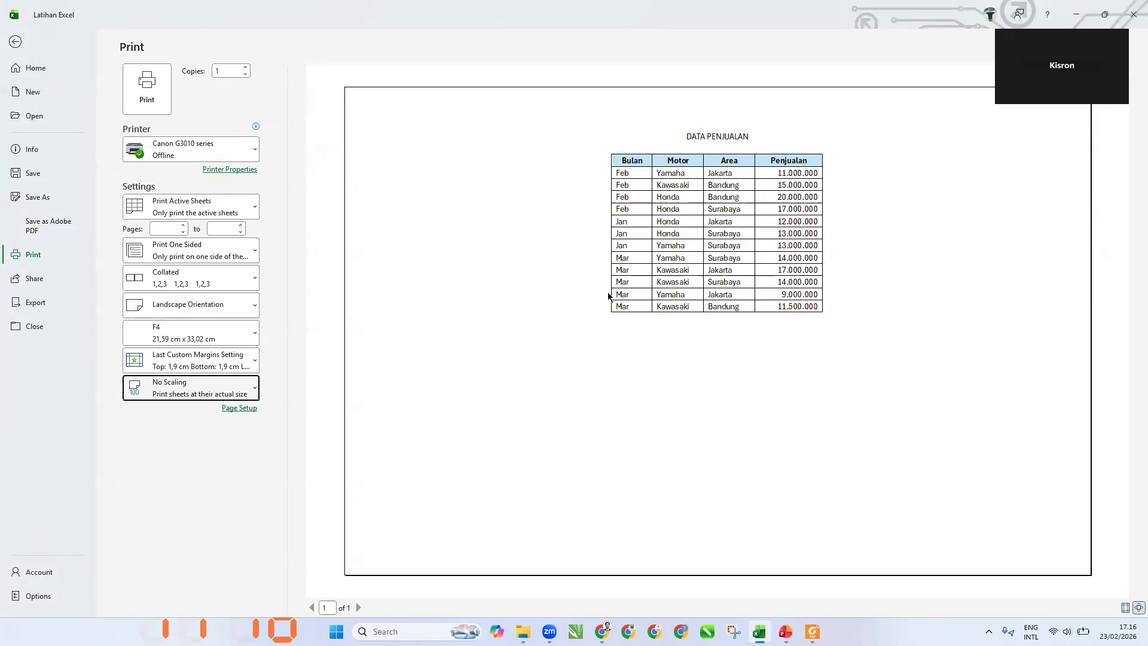
Set the printout to ignore the print area and look through the preview pages
left_click(175, 211)
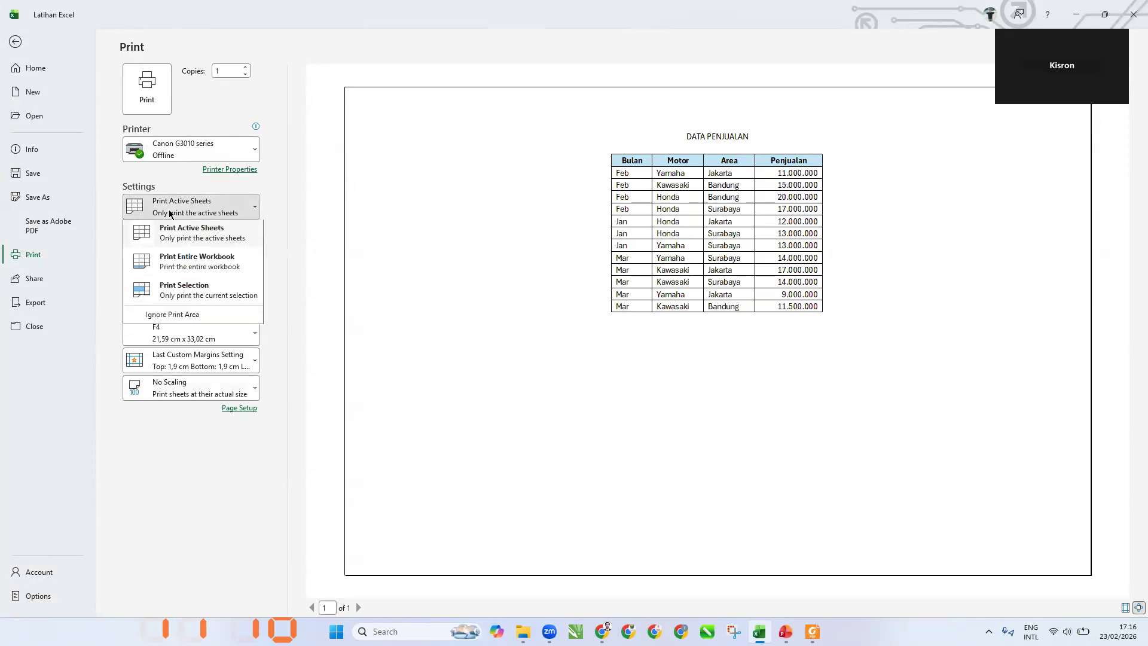
left_click(164, 317)
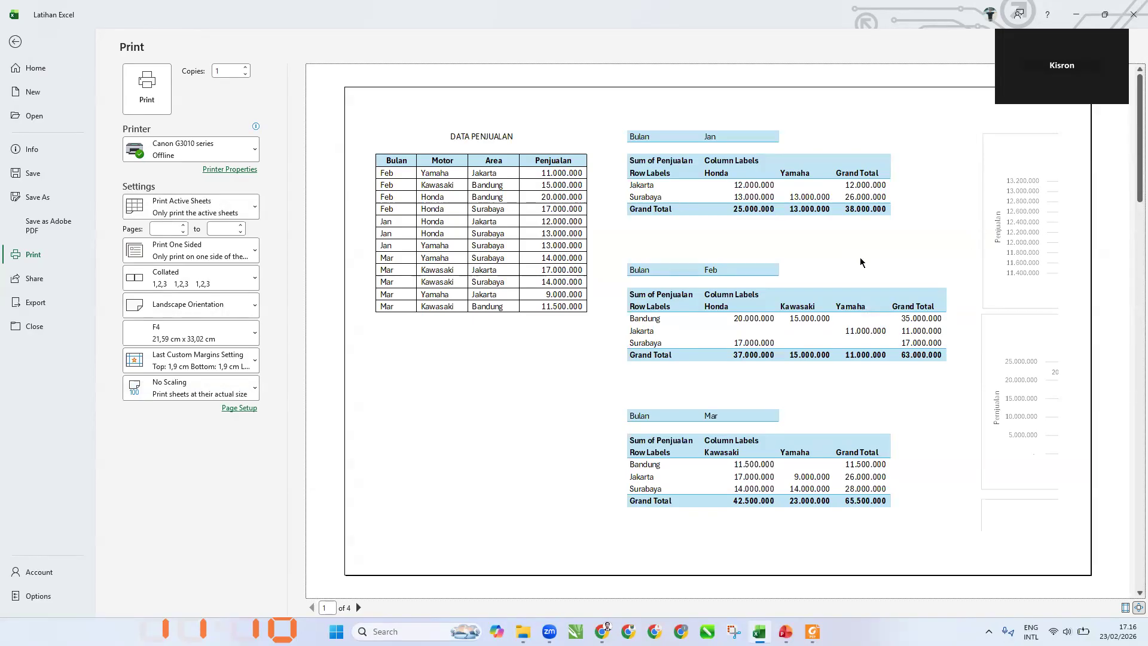
scroll(856, 260, "down", 3)
scroll(856, 260, "up", 3)
Review the available printers and the print range, paper size, margin and scaling options without changing them
left_click(196, 144)
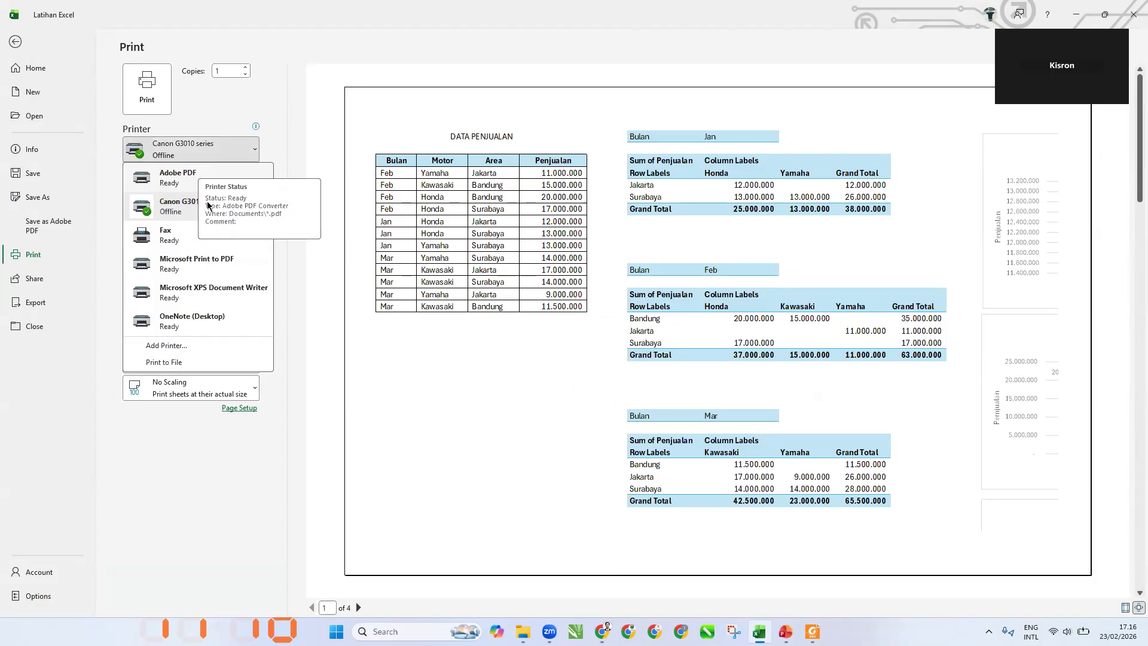
left_click(207, 149)
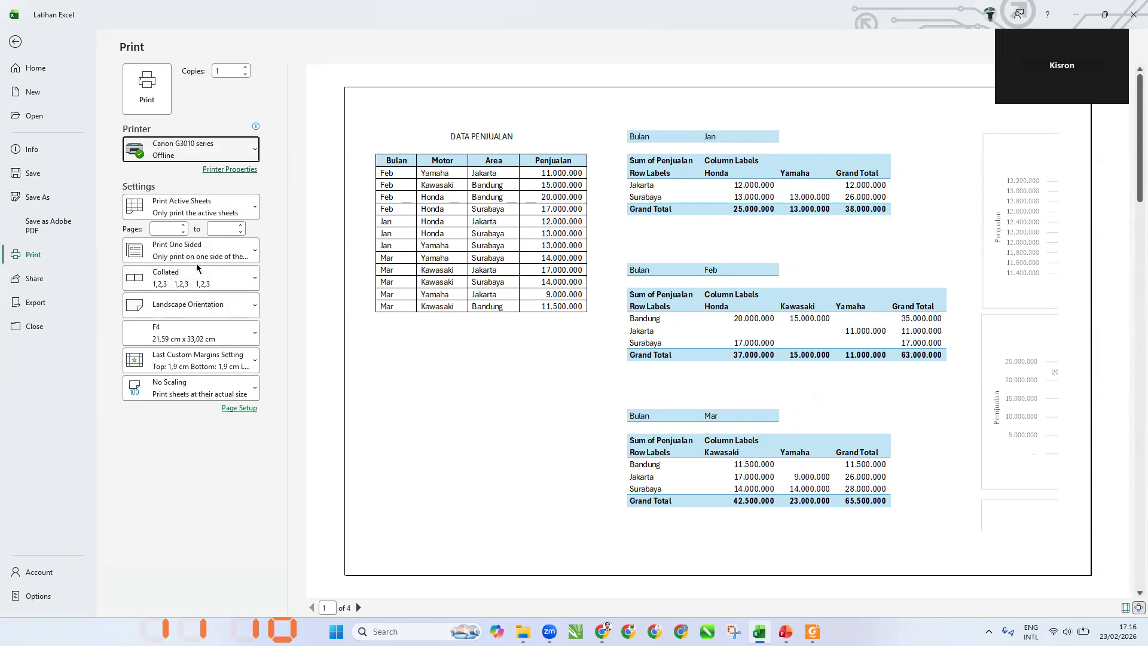
left_click(208, 206)
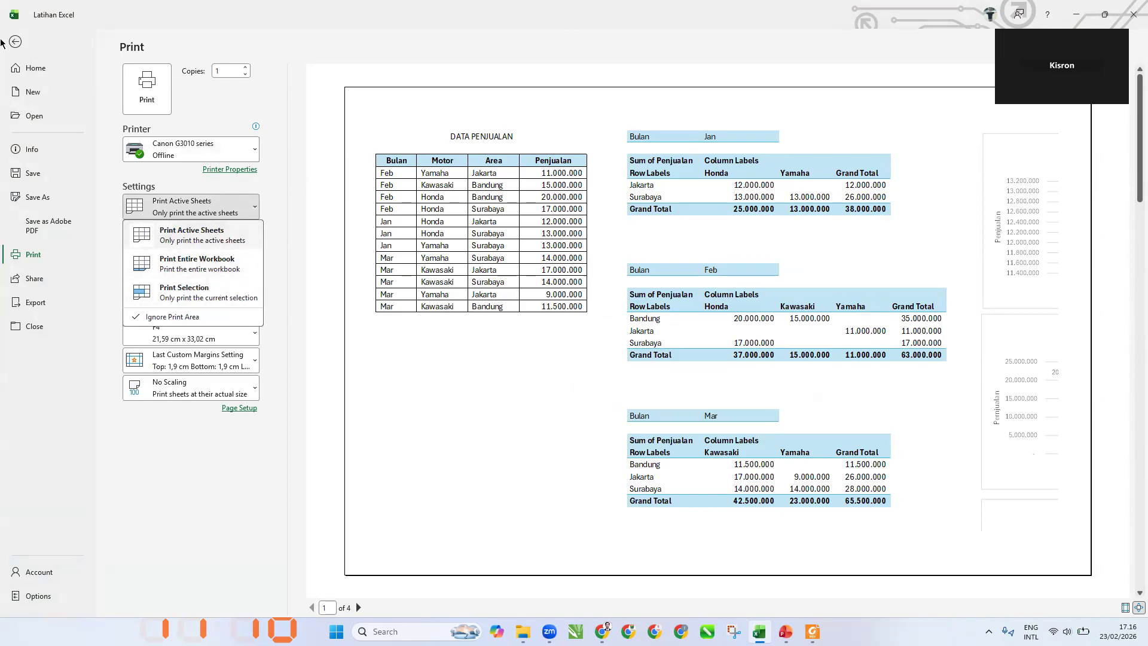
left_click(176, 202)
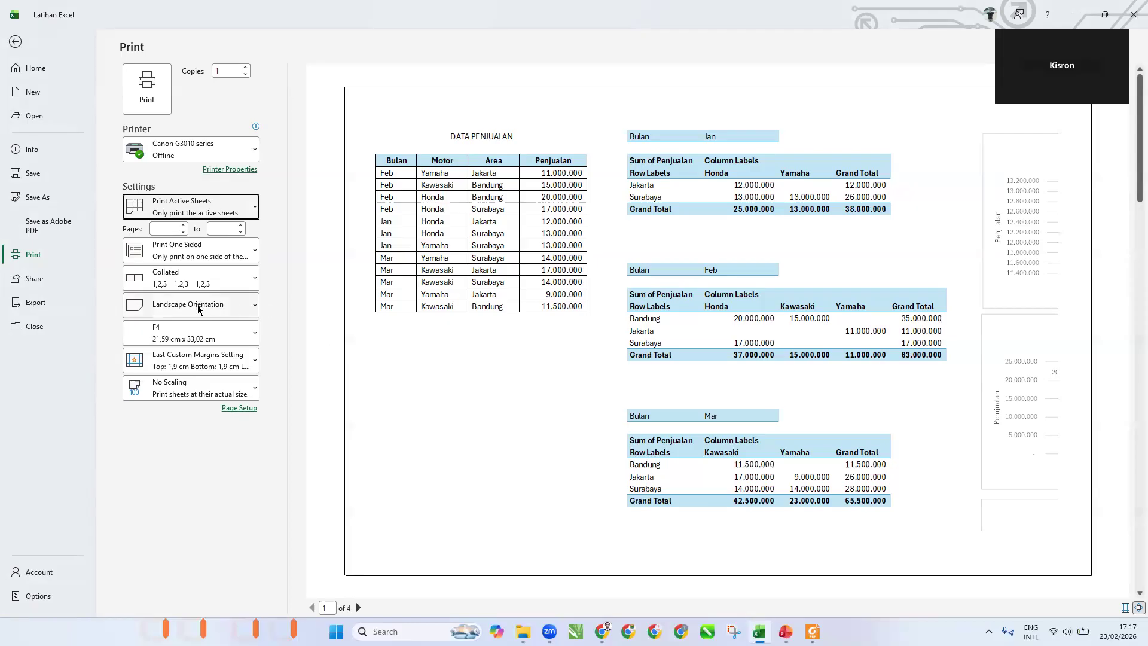
left_click(194, 333)
left_click(185, 333)
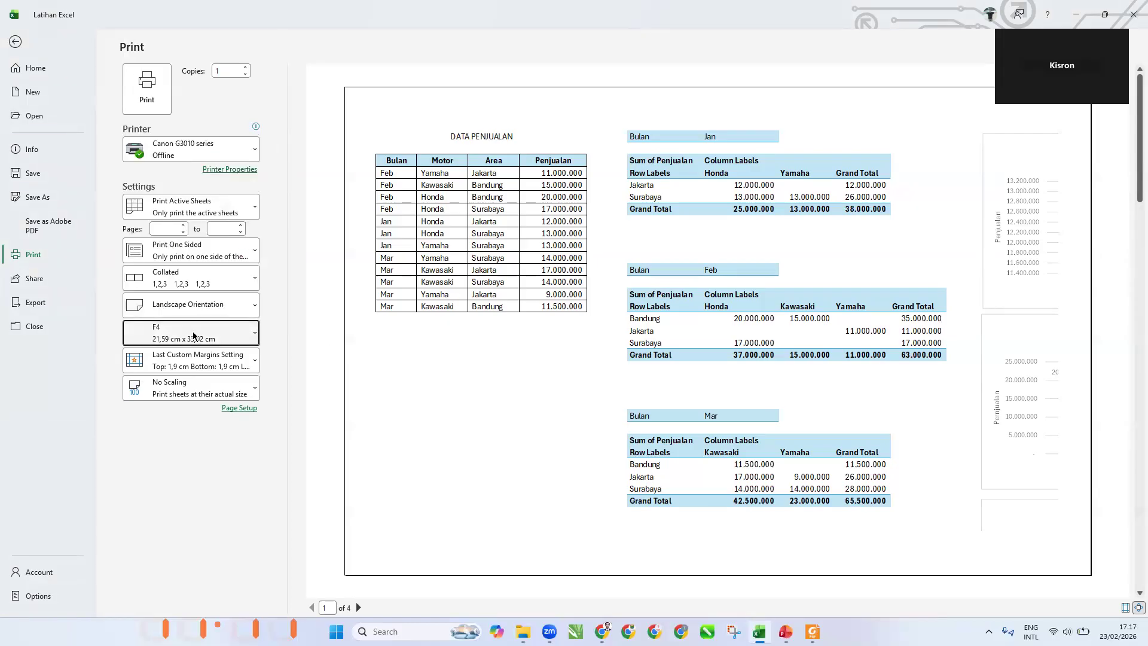
left_click(174, 362)
left_click(173, 362)
left_click(178, 389)
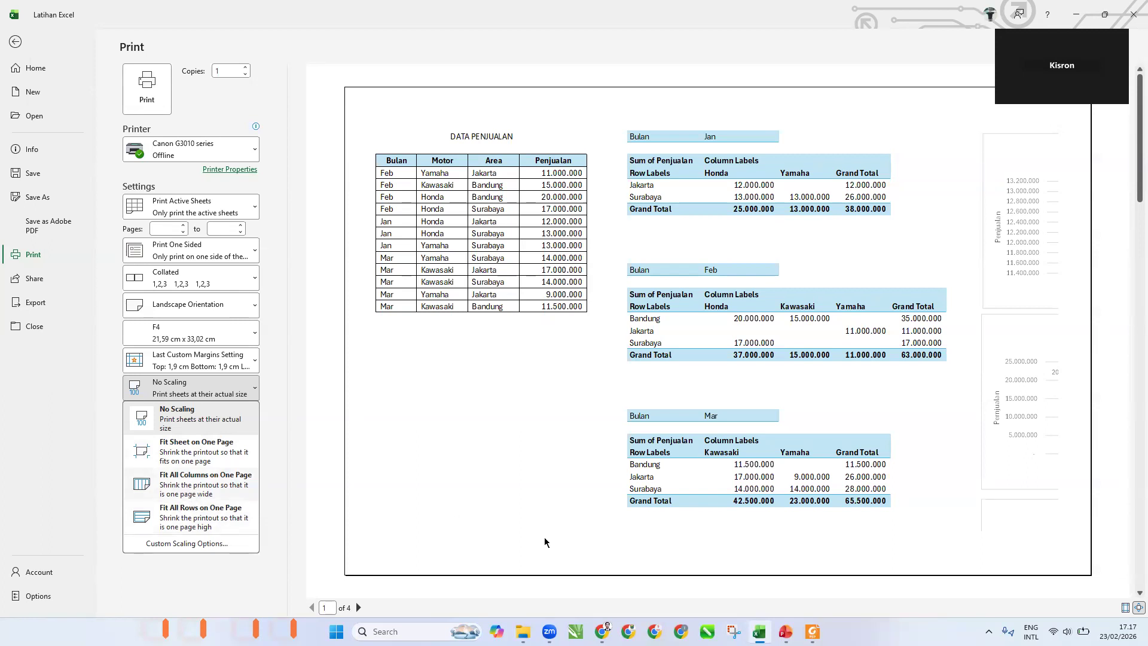
Switch to Foxit Reader and page through the printing slides to AGAR MENJADI SATU HALAMAN, about scaling options
left_click(812, 631)
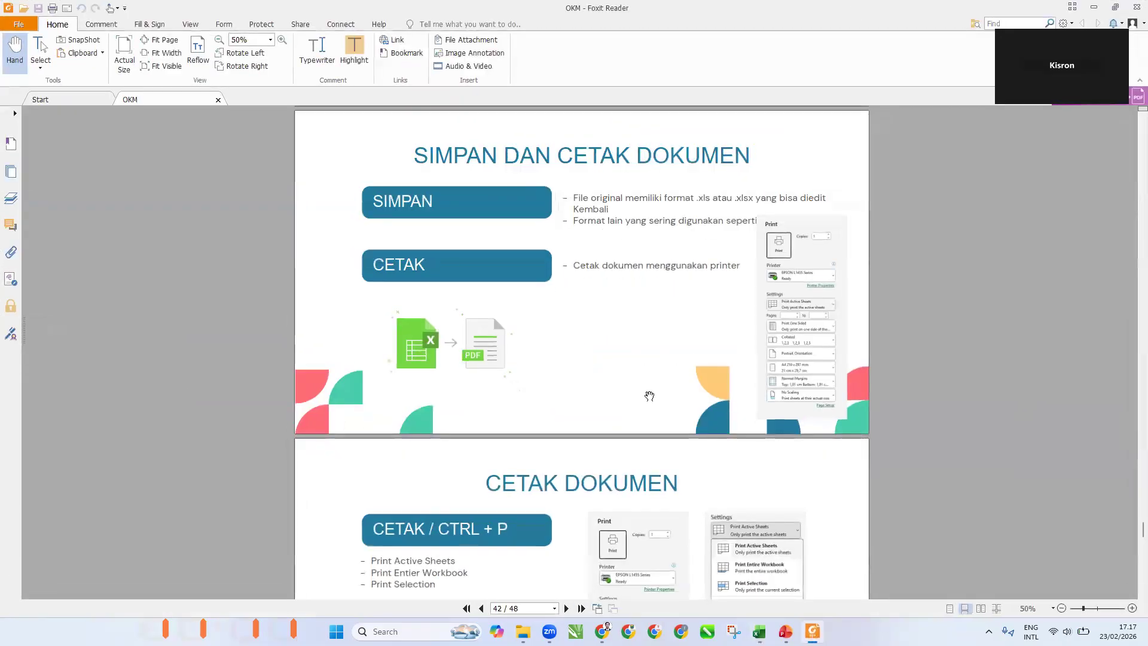
key("Right")
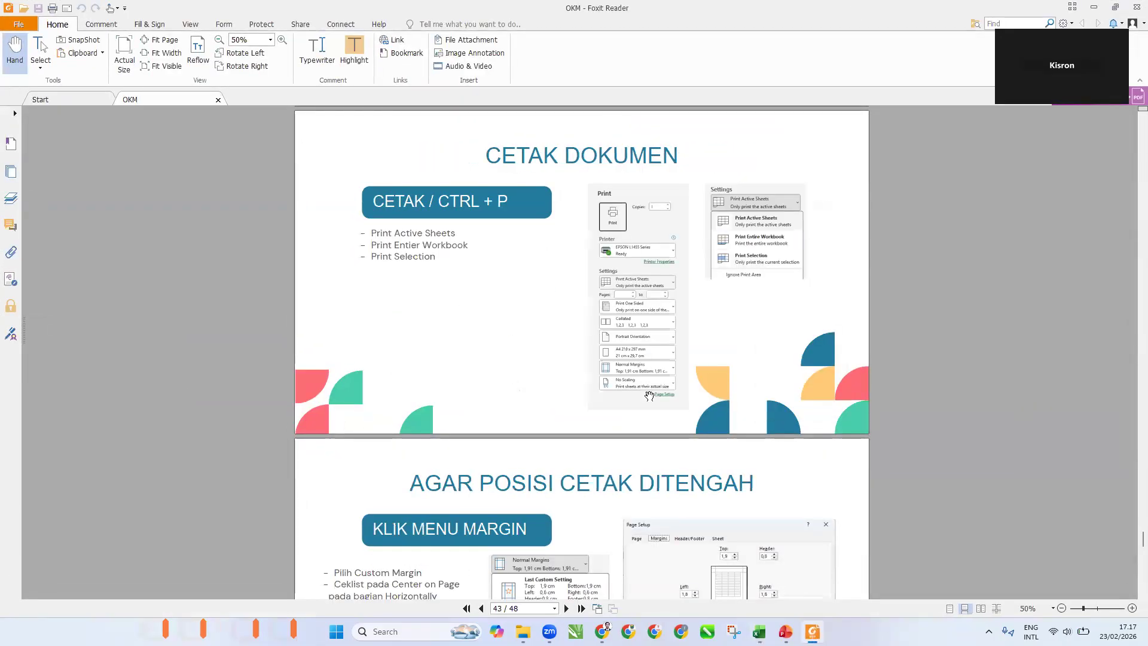
key("Right")
key("Right")
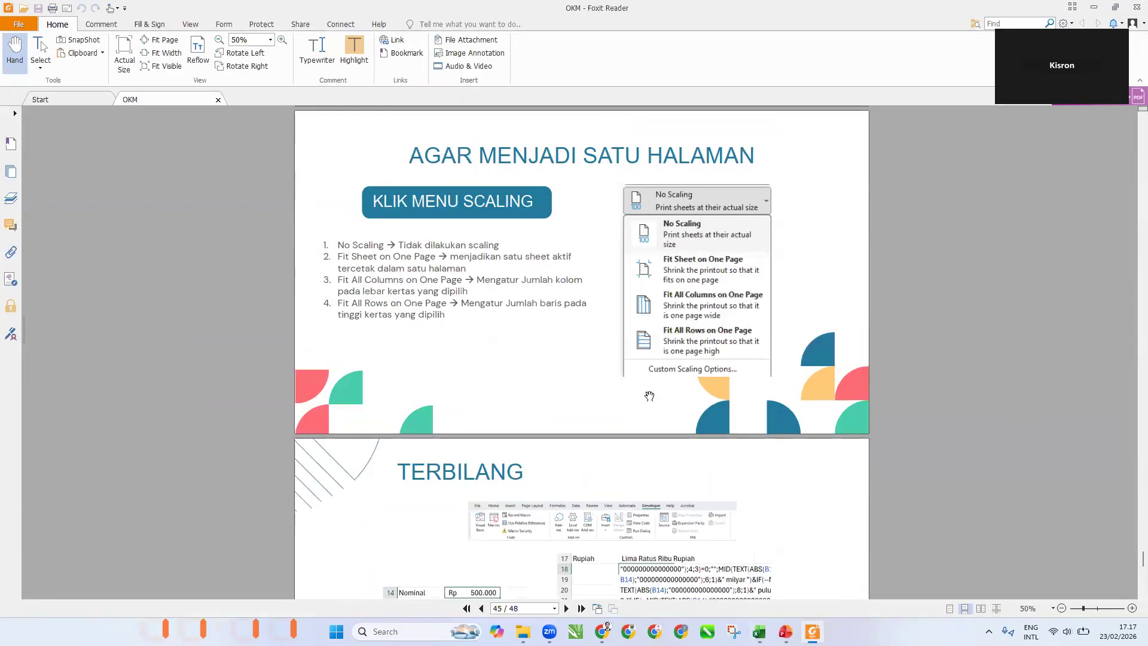
Return to Excel's print preview and set the scaling to Fit Sheet on One Page
key("alt+Tab")
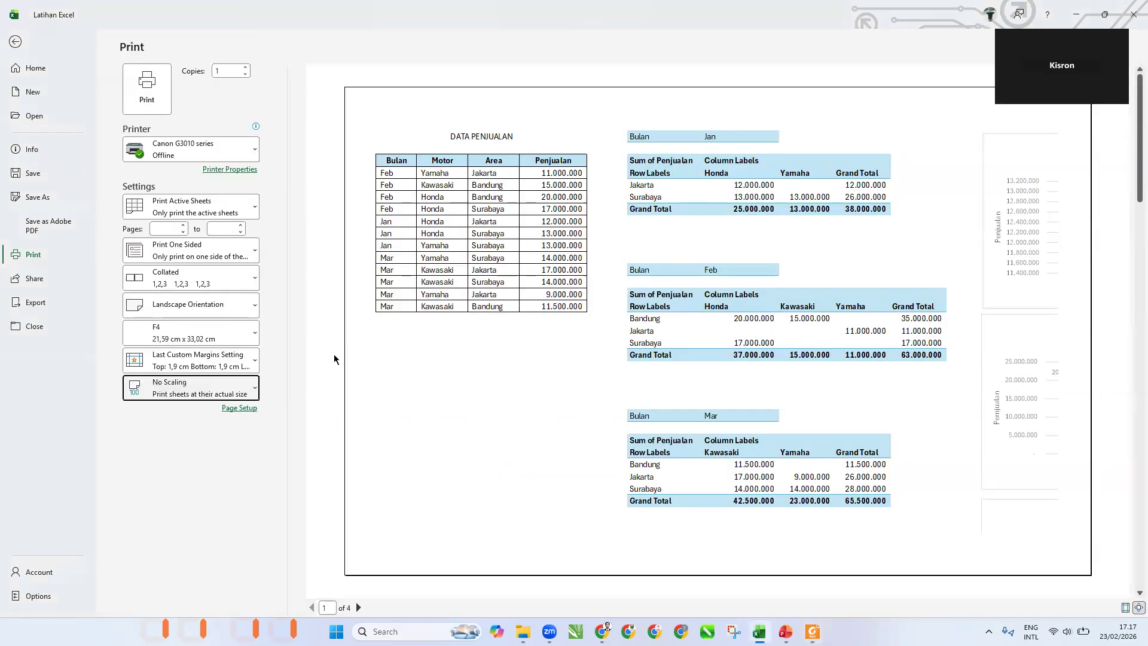
left_click(202, 390)
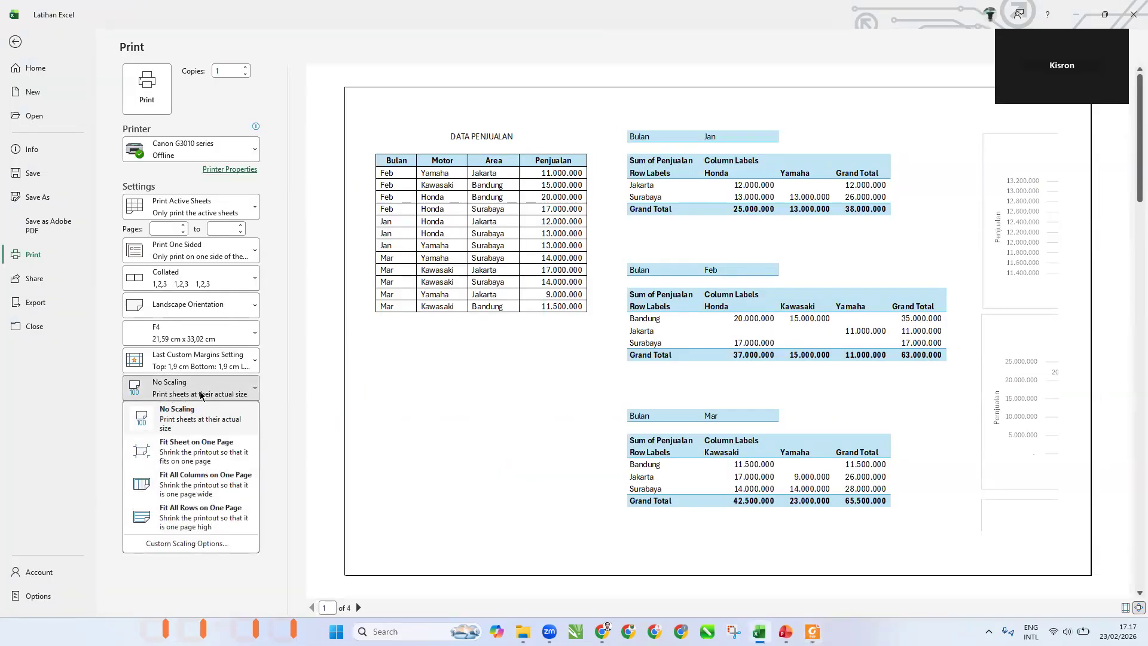
left_click(196, 458)
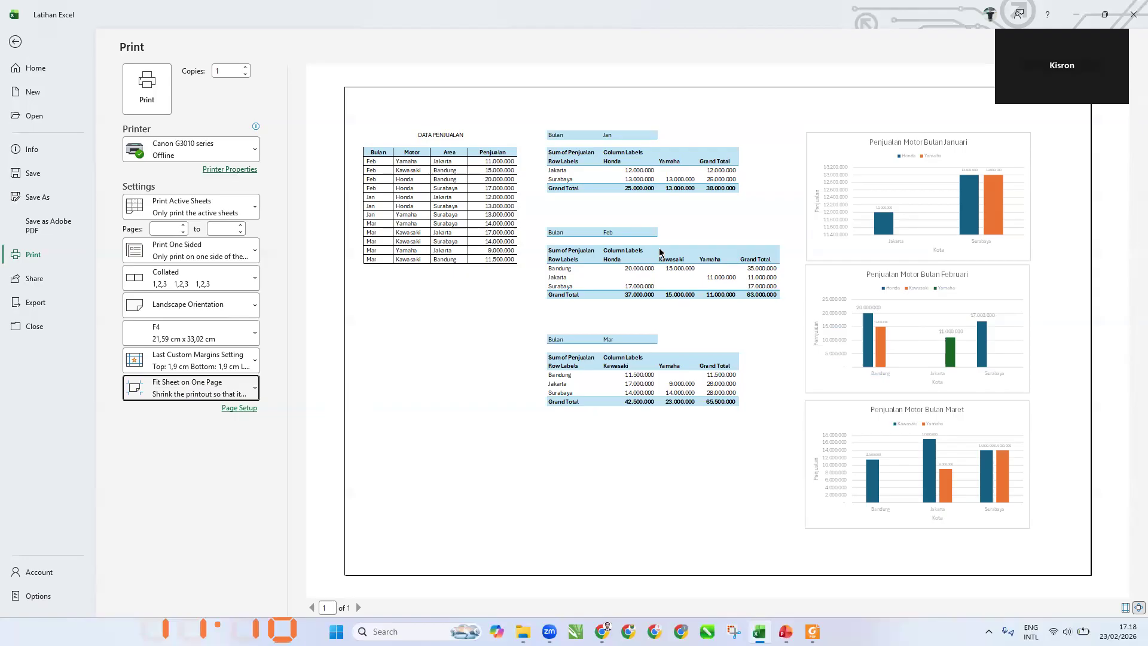
Review the margin presets, then compare the custom margins layout with and without horizontal centring, keeping Horizontally enabled
left_click(242, 365)
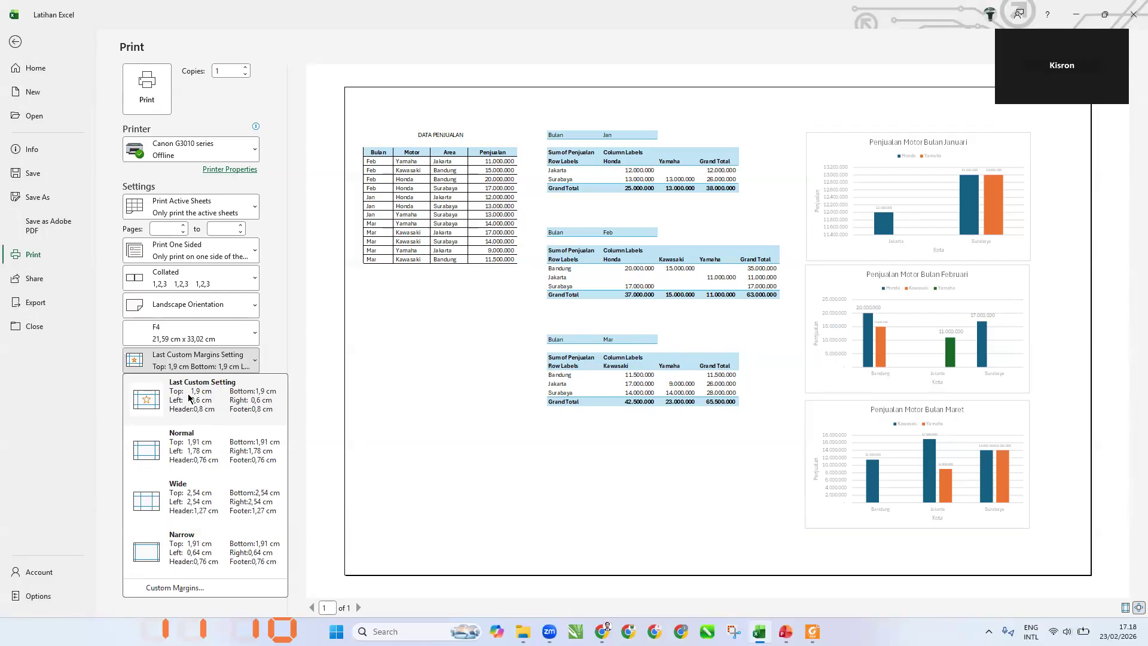
left_click(226, 362)
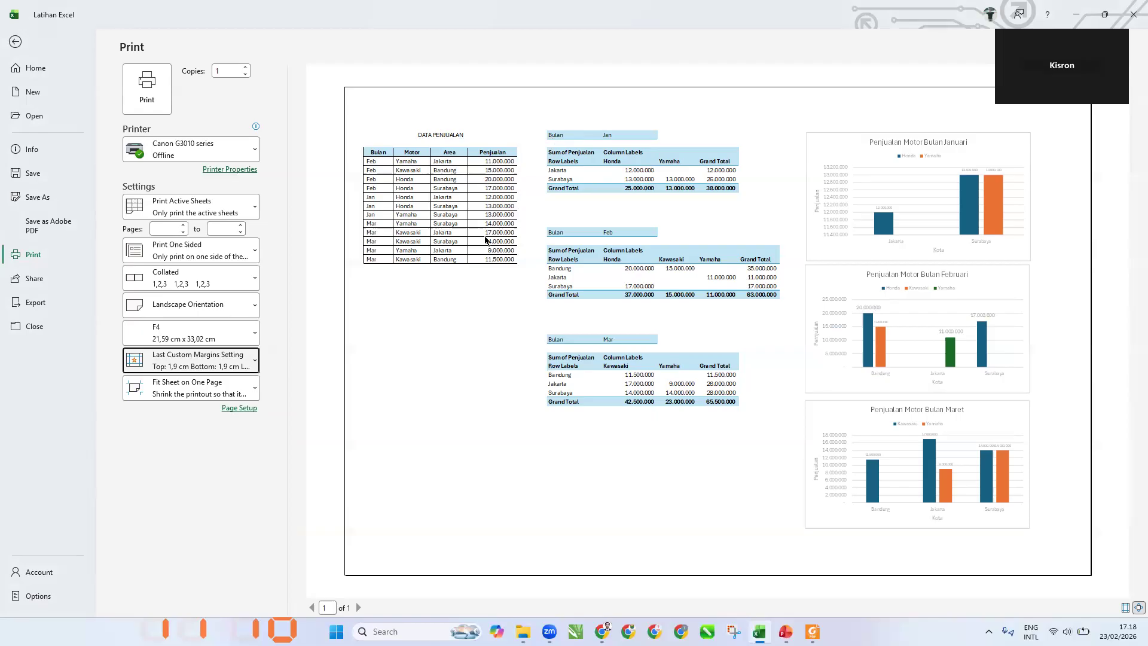
left_click(226, 370)
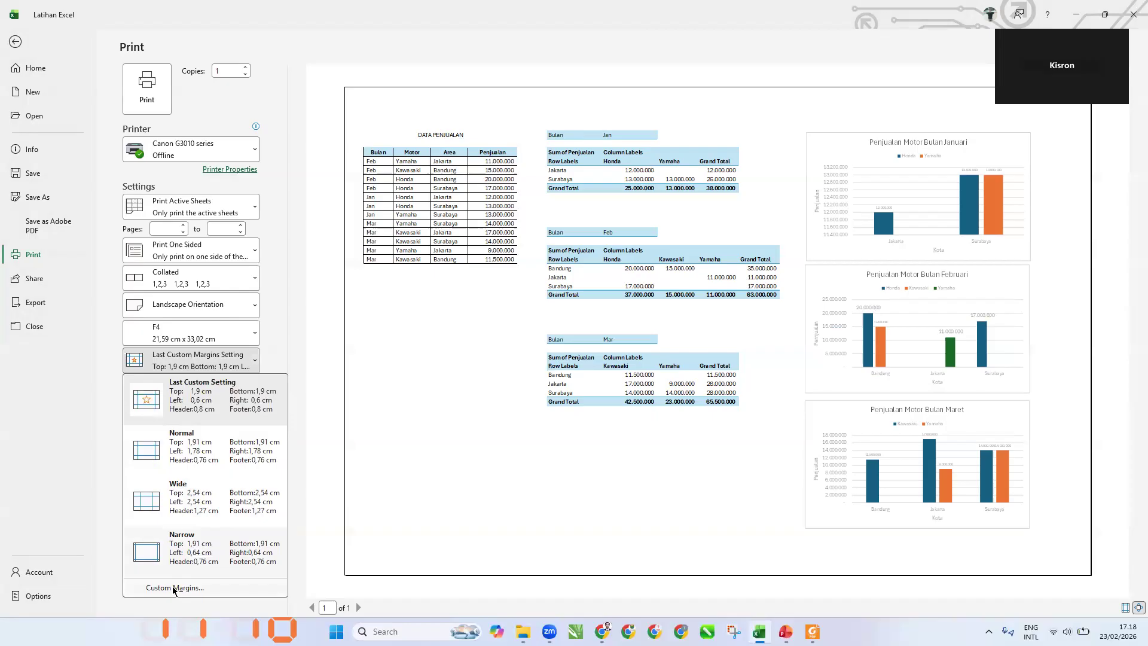
left_click(175, 588)
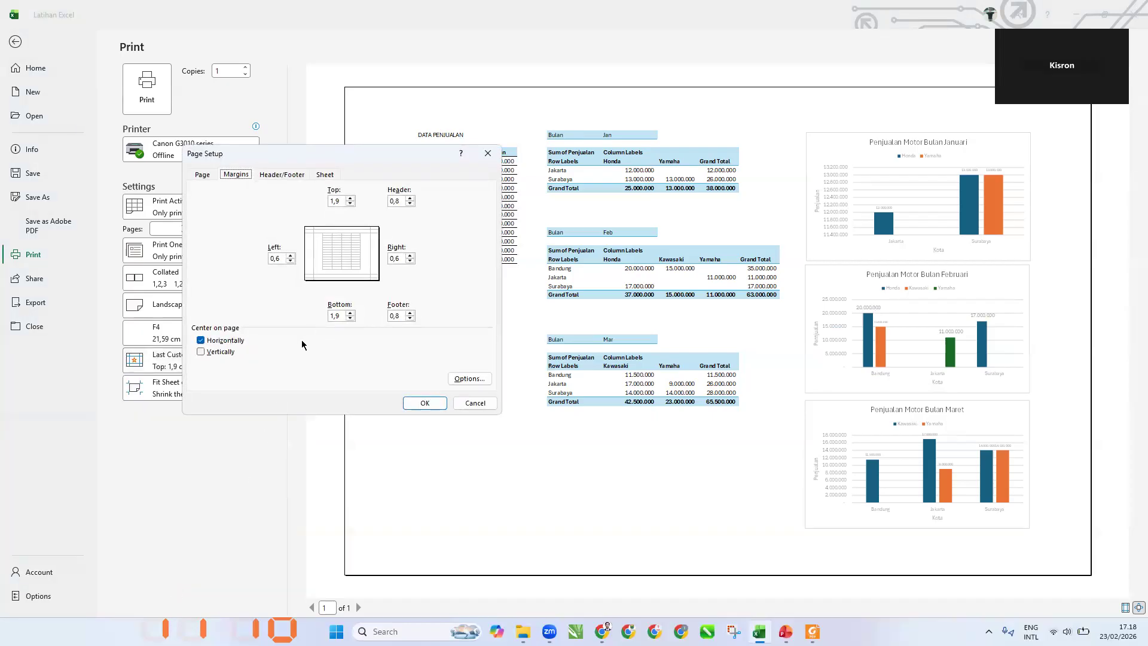
left_click(221, 342)
left_click(222, 343)
left_click(223, 341)
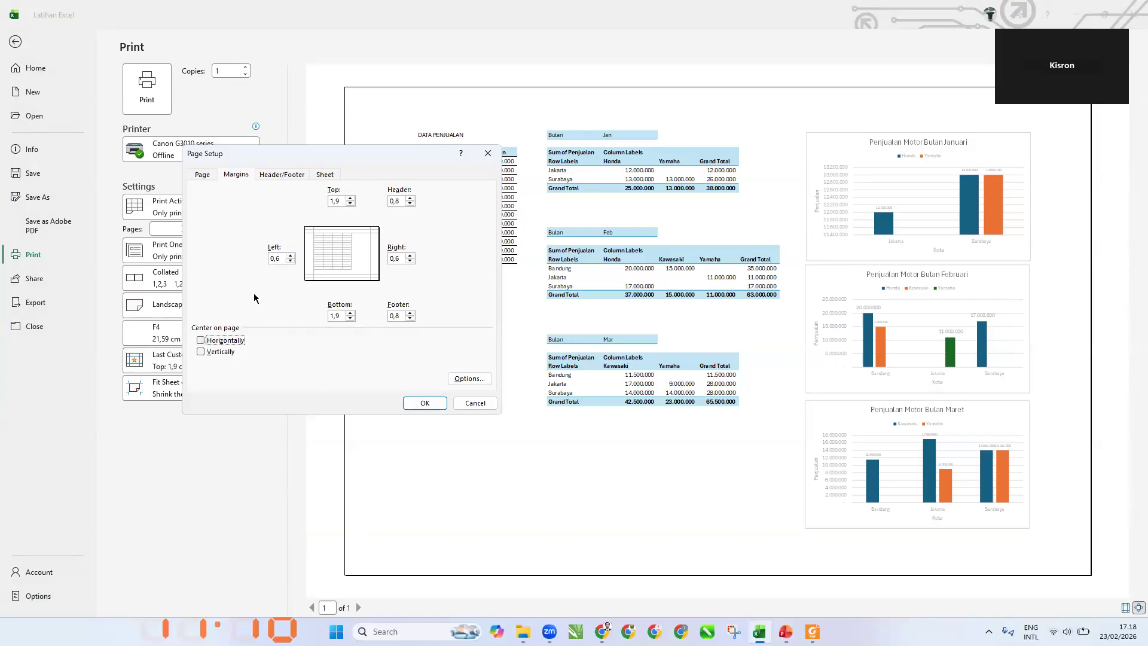
left_click(230, 342)
left_click(425, 403)
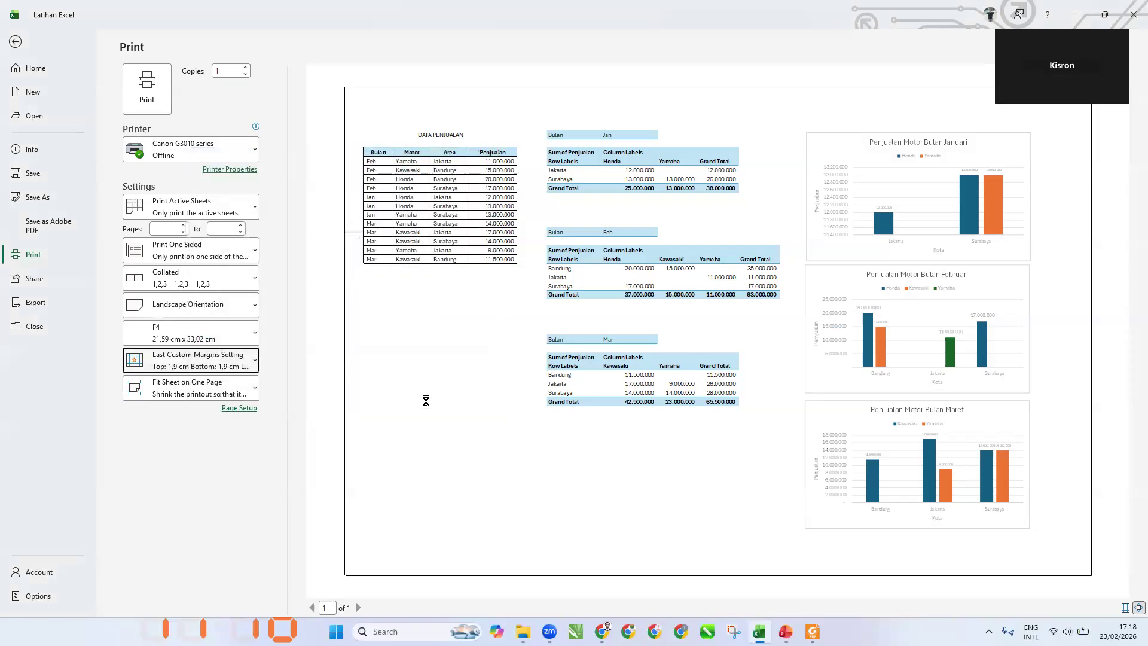
In Page Break Preview, extend the print area across to column Q and widen that column slightly
left_click(15, 44)
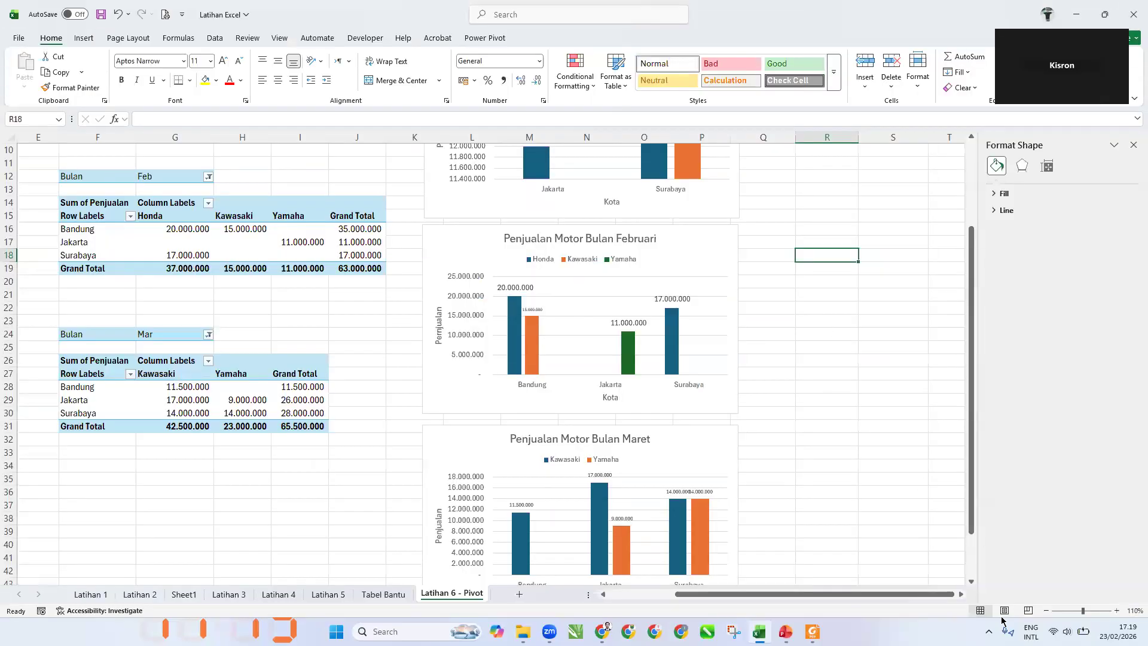
left_click(1028, 611)
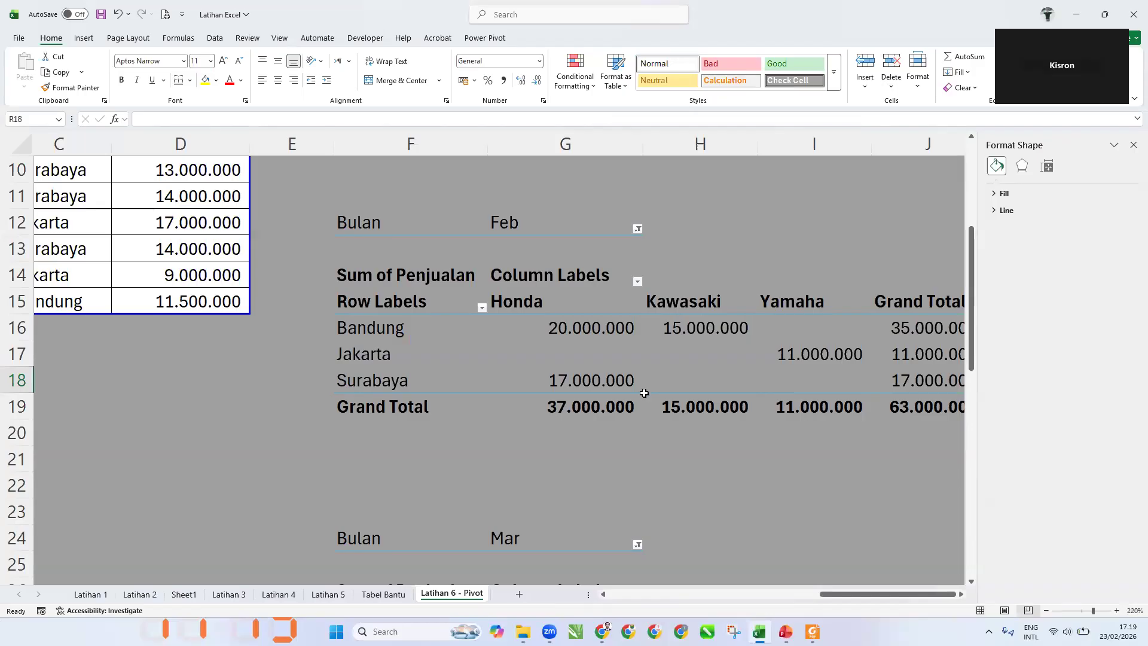
scroll(636, 390, "down", 6)
scroll(637, 395, "down", 6)
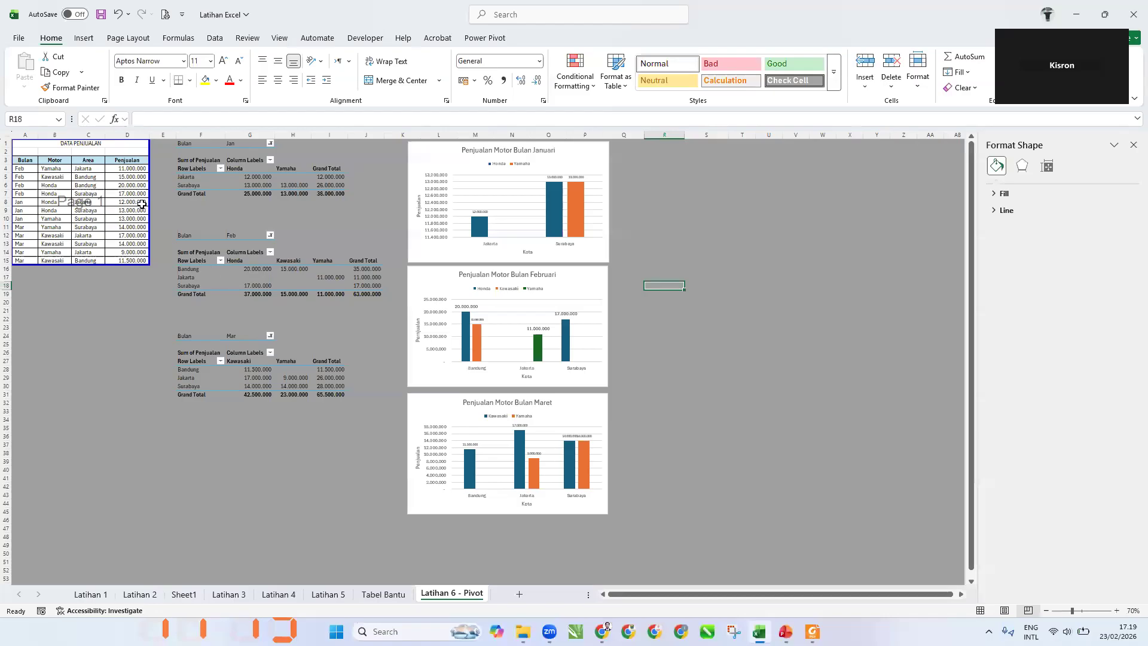
left_click_drag(149, 195, 565, 195)
left_click_drag(622, 186, 644, 186)
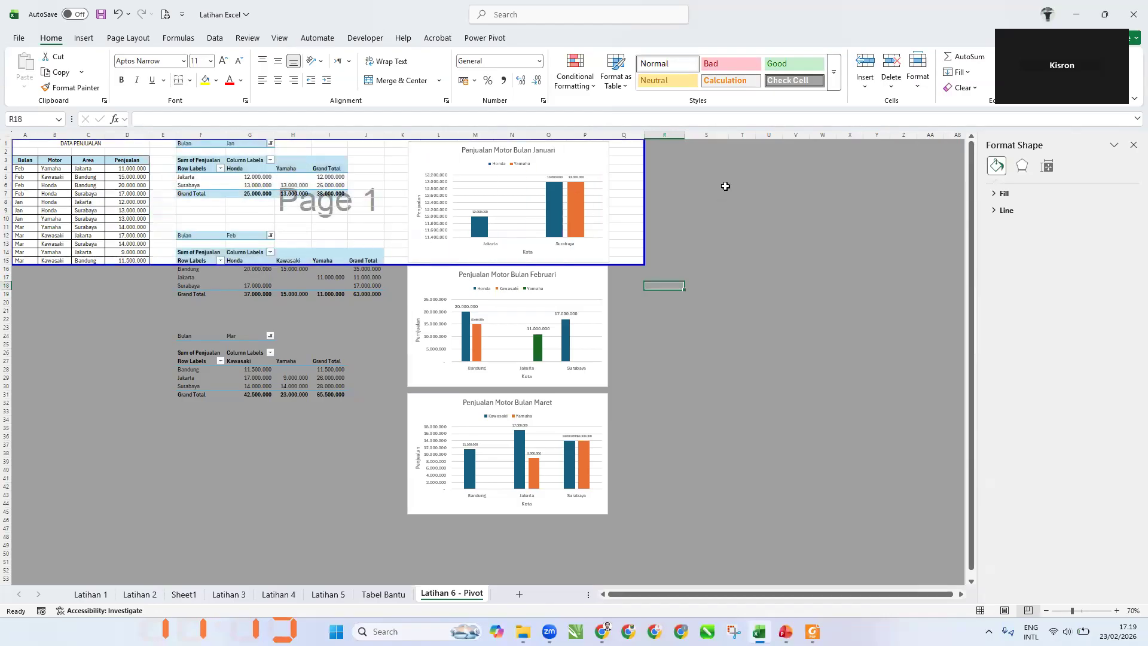
mouse_move(645, 134)
left_mouse_down()
mouse_move(612, 130)
mouse_move(658, 132)
left_mouse_up()
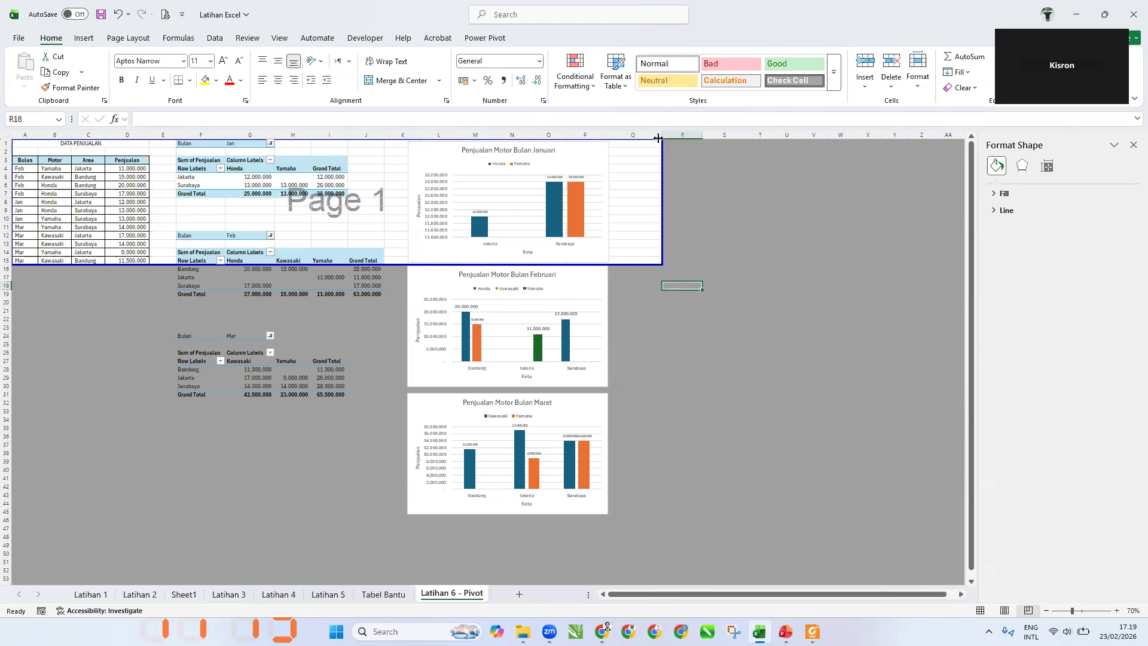
Shift the January, February and March charts slightly left, aligned with each other and closer to the PivotTables
left_click(599, 146)
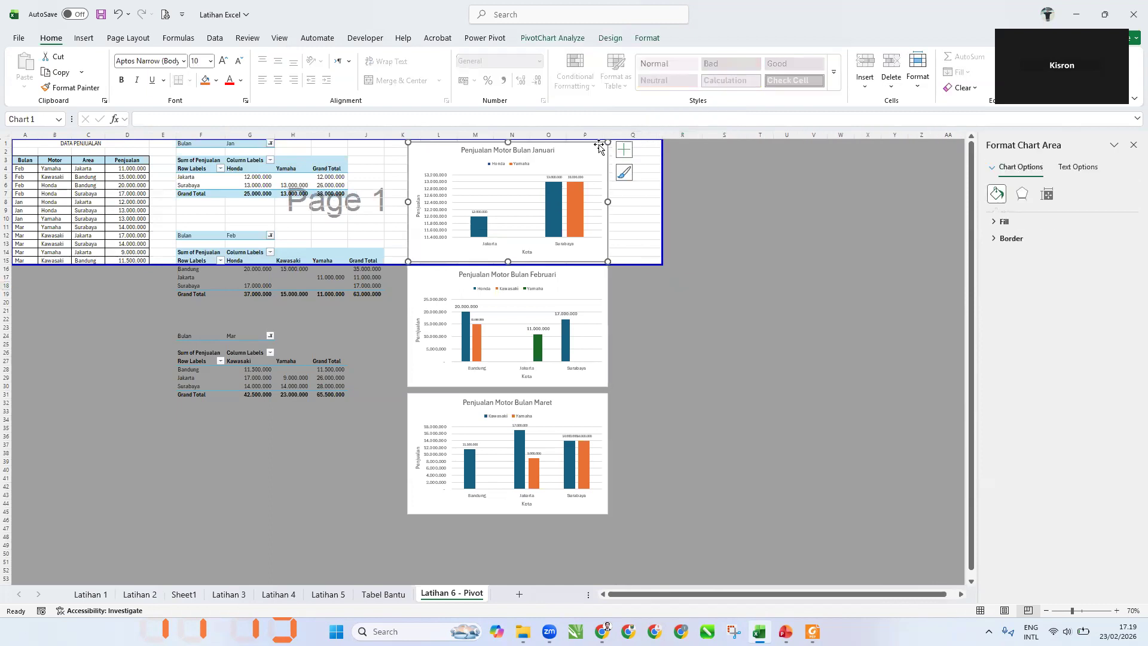
key("Left")
key("Left")
key("Right")
key("Right")
key("Right")
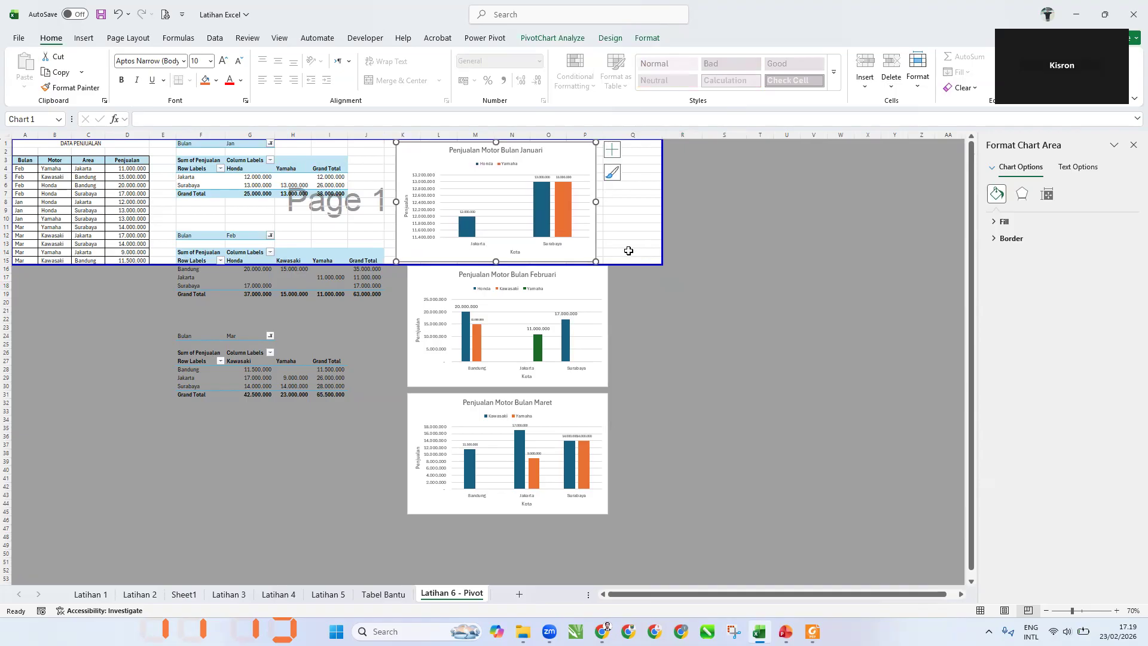
left_click_drag(596, 272, 585, 273)
left_click_drag(583, 398, 573, 394)
left_click(679, 210)
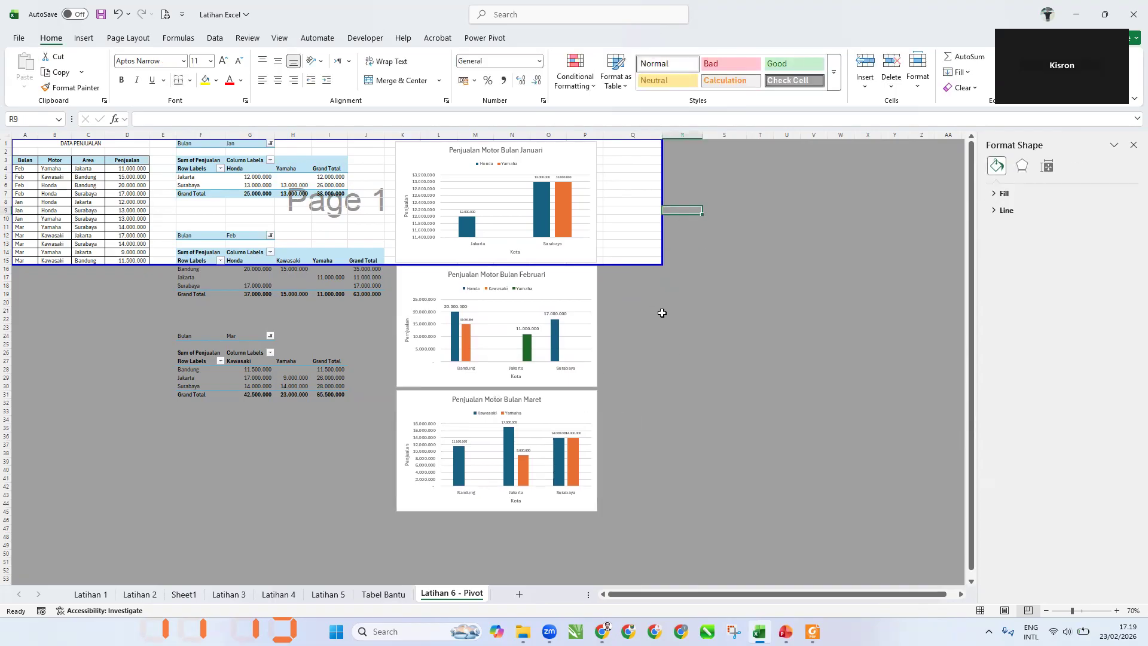
Extend the print area down to row 46 and pull its right edge back to column P
left_click_drag(616, 264, 632, 524)
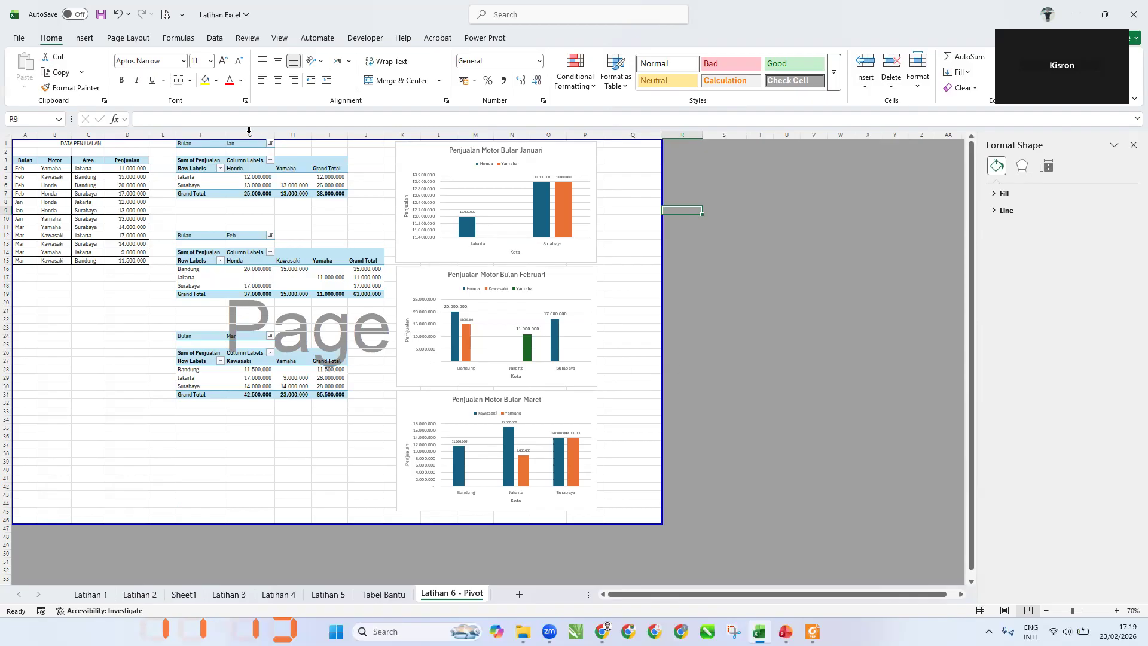
left_click_drag(663, 222, 603, 220)
left_click(760, 269)
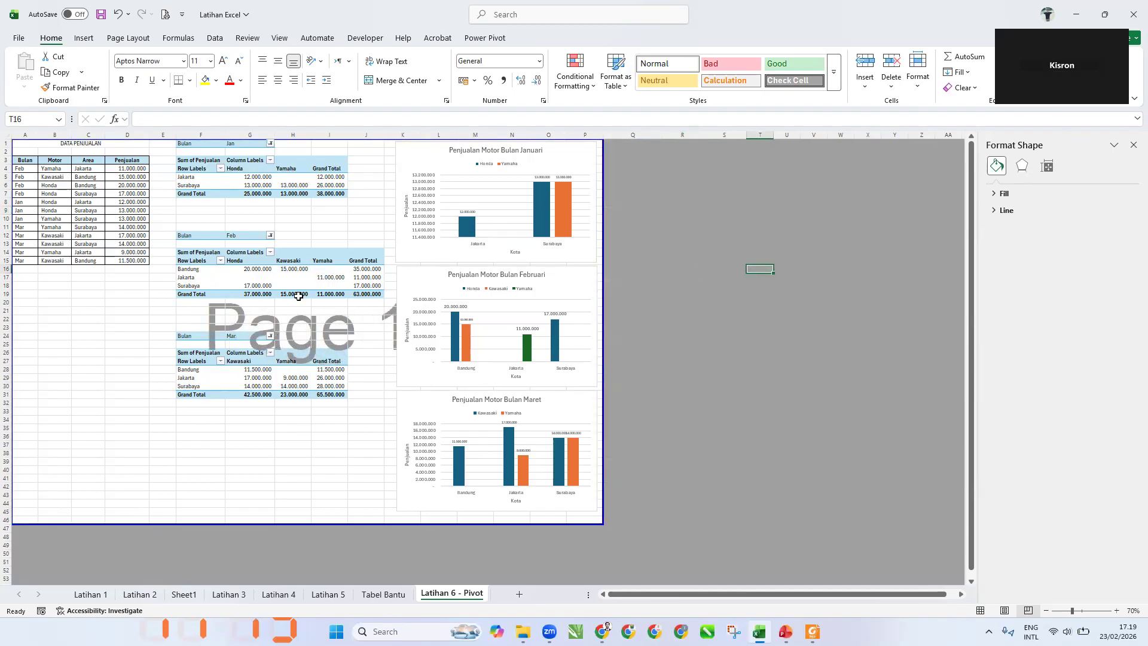
Check the print preview of the adjusted print area and return to the sheet
left_click(19, 38)
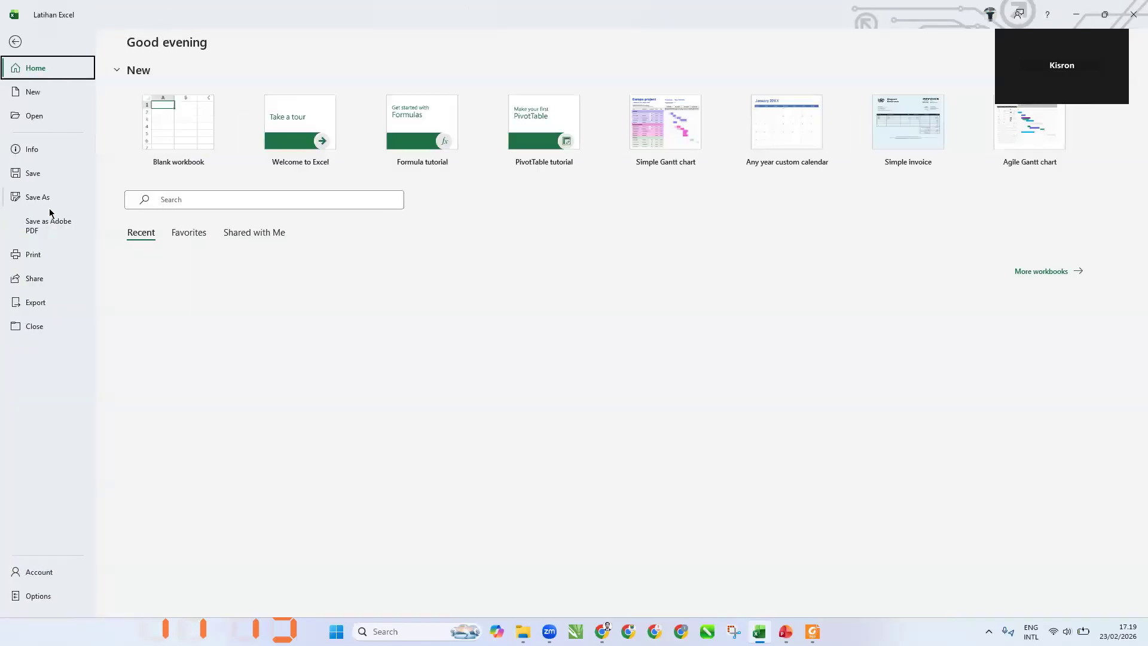
left_click(38, 256)
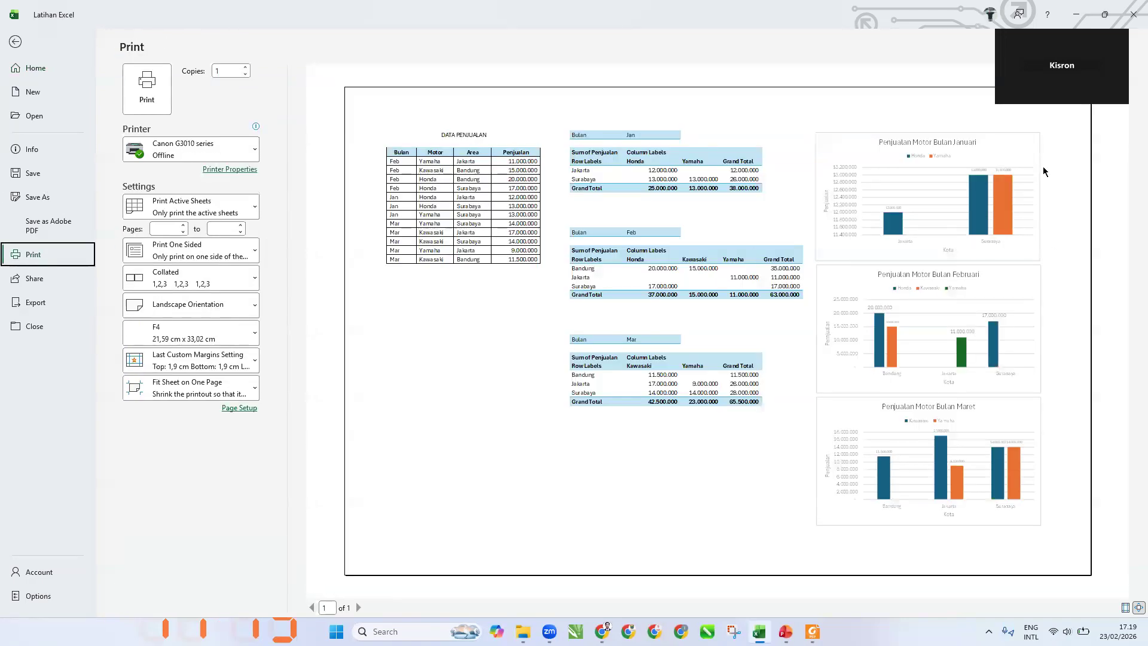
left_click(15, 50)
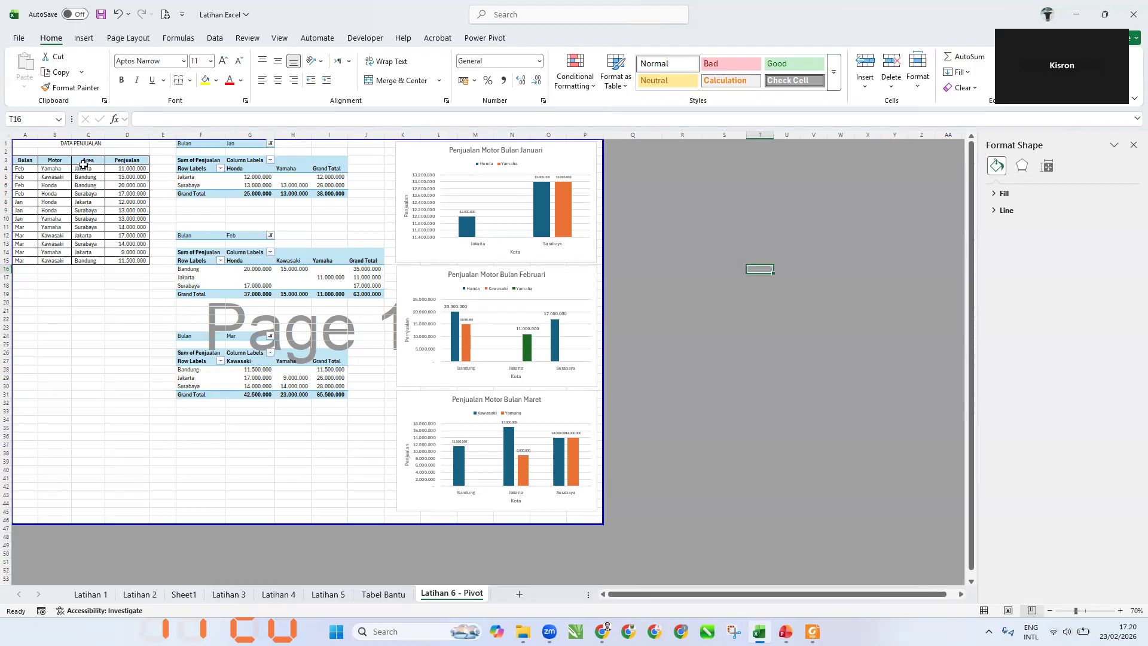
Move the left edge of the print area to column F, leaving out the DATA PENJUALAN table
left_click_drag(12, 212, 177, 203)
left_click(748, 243)
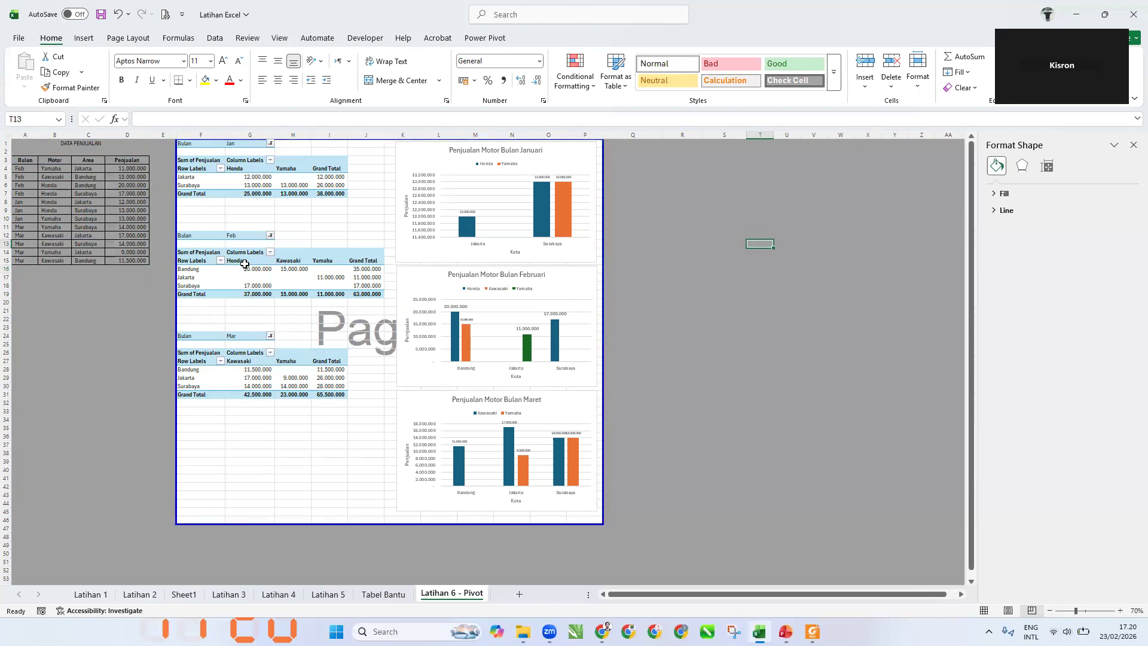
left_click(144, 177)
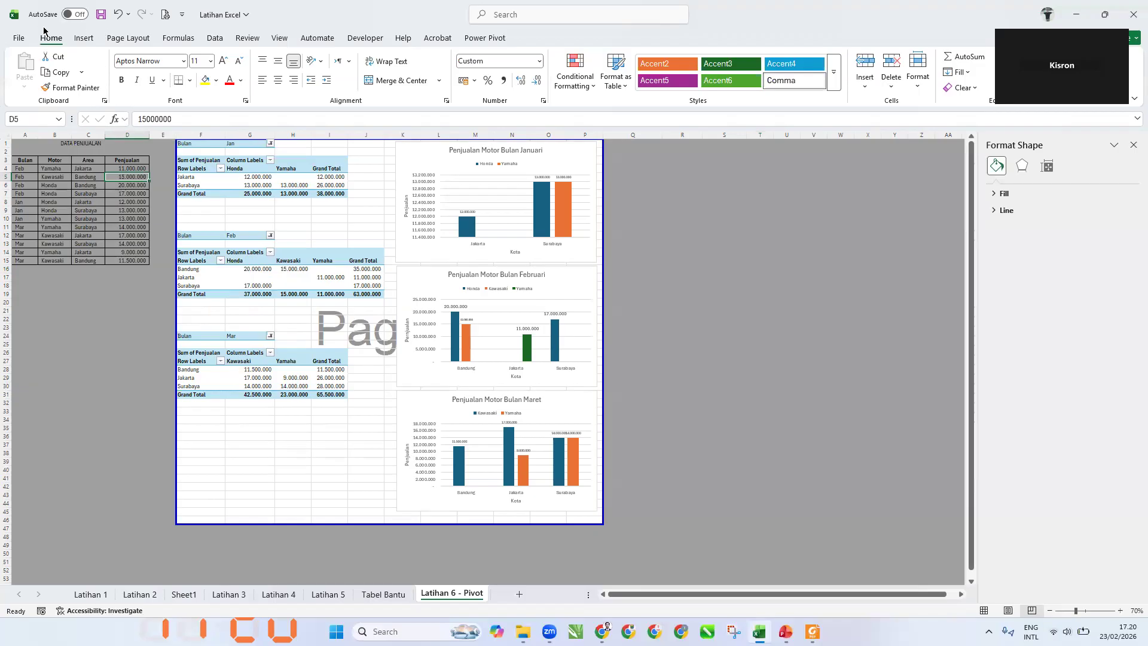
Open the print preview, change the print range to Print Selection, and return to the sheet at cell H22
left_click(20, 39)
left_click(33, 254)
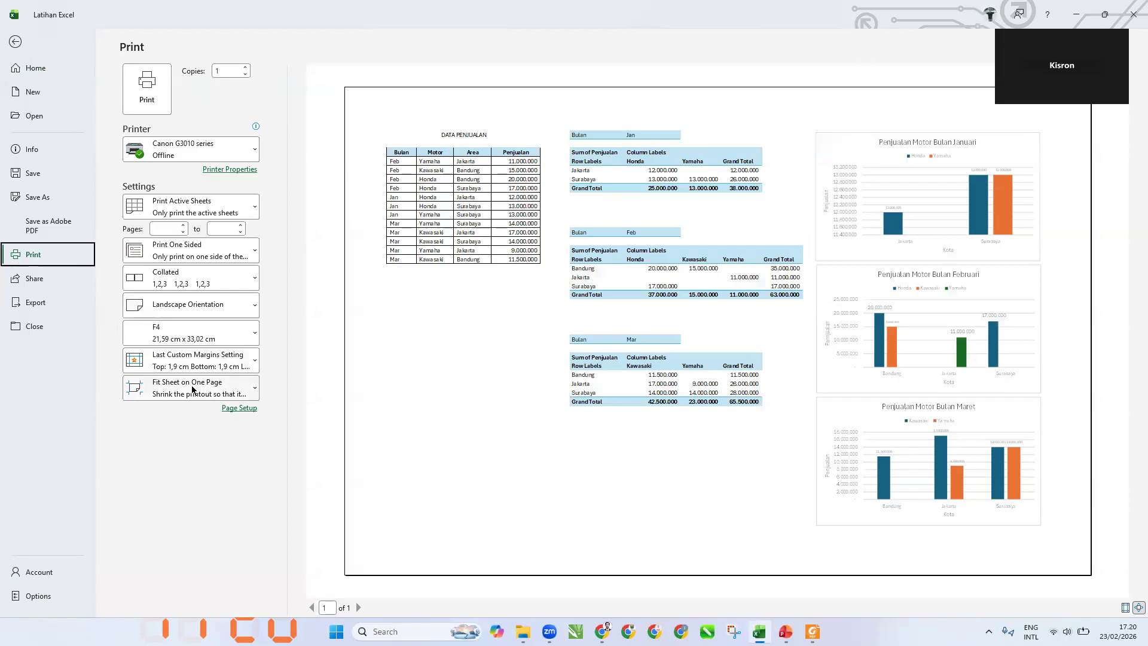
left_click(206, 205)
left_click(201, 299)
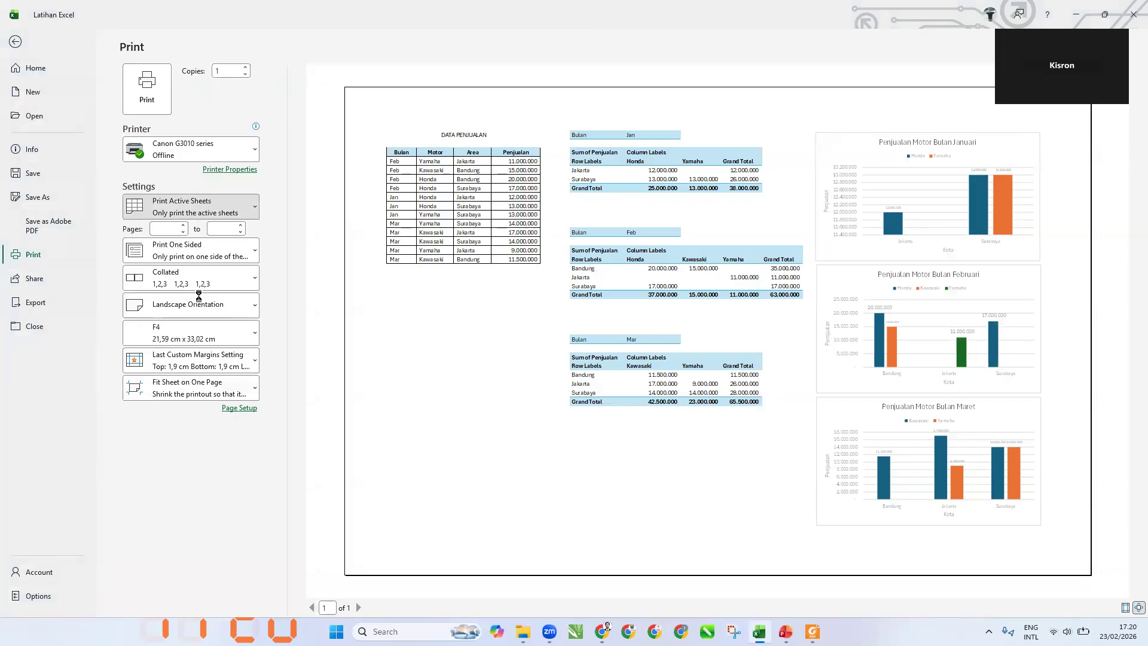
left_click(15, 41)
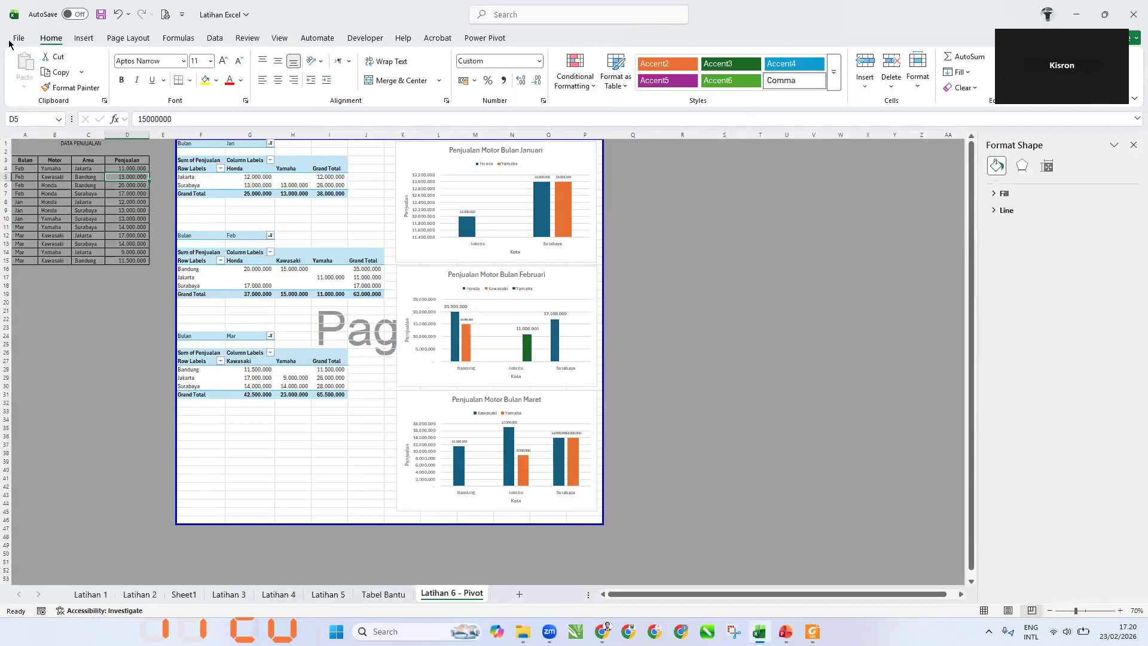
left_click(646, 202)
left_click(300, 318)
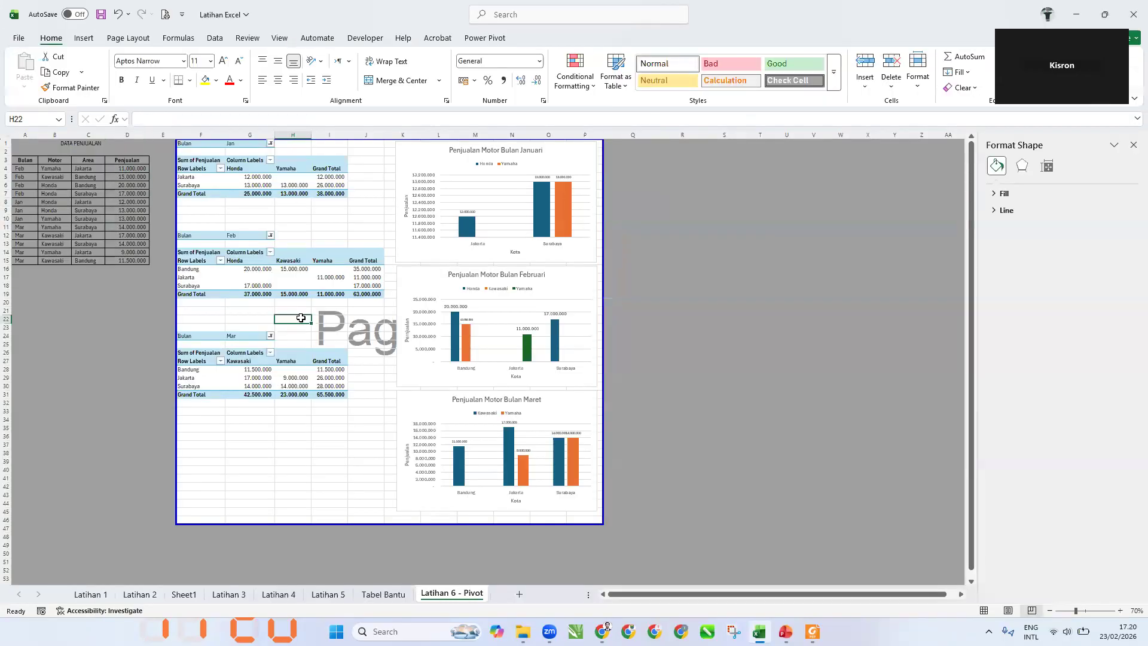
Reopen the print preview and set the print range to Print Active Sheets
key("ctrl+p")
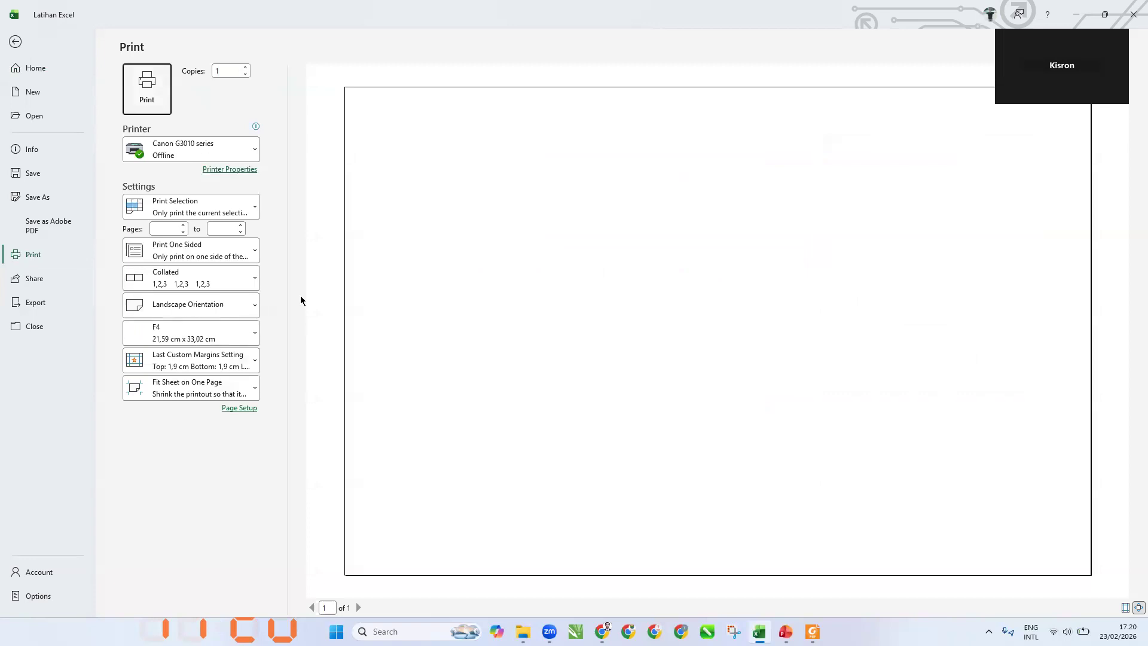
left_click(221, 215)
left_click(208, 240)
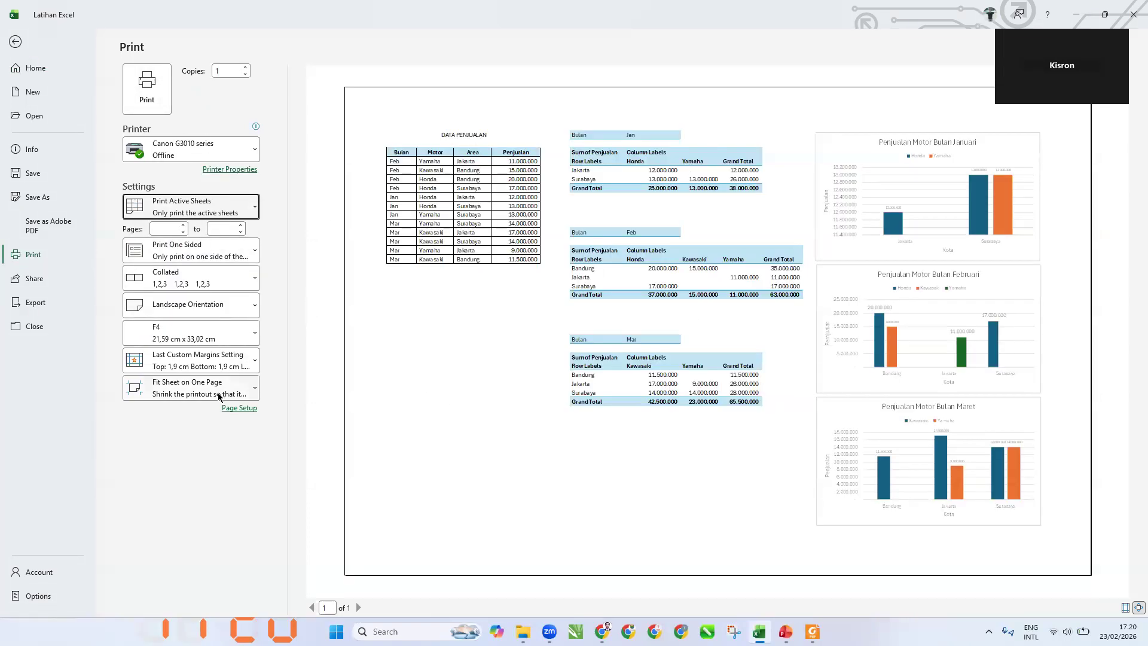
Try No Scaling, set the scaling to Fit All Columns on One Page, and go back to the sheet
left_click(148, 386)
left_click(186, 419)
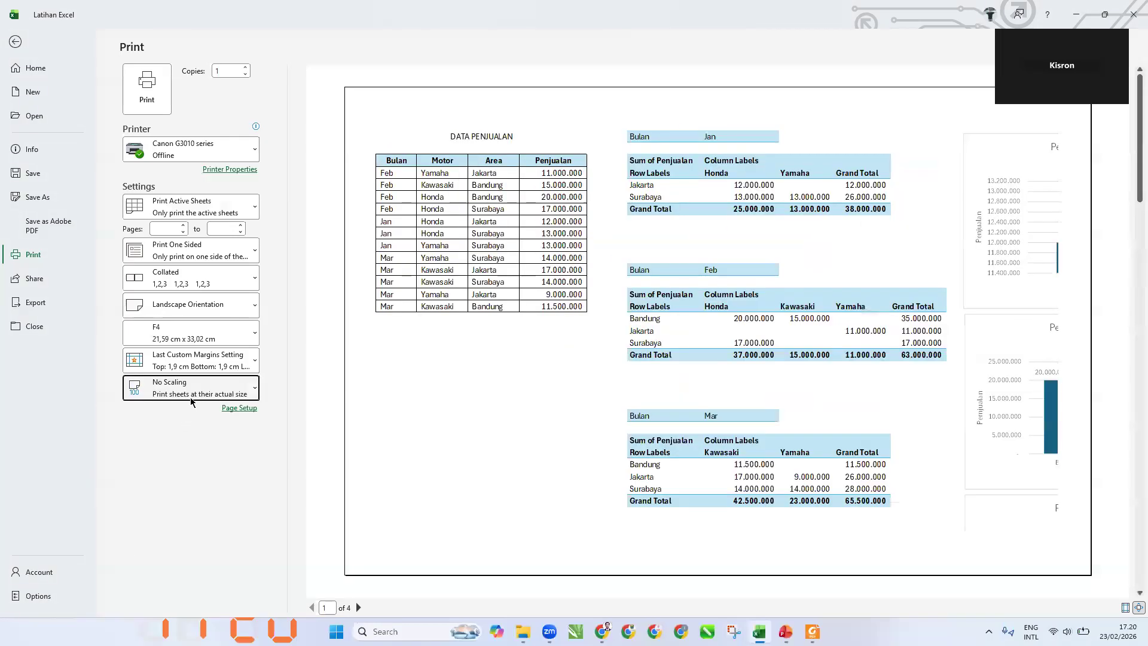
left_click(192, 387)
left_click(192, 483)
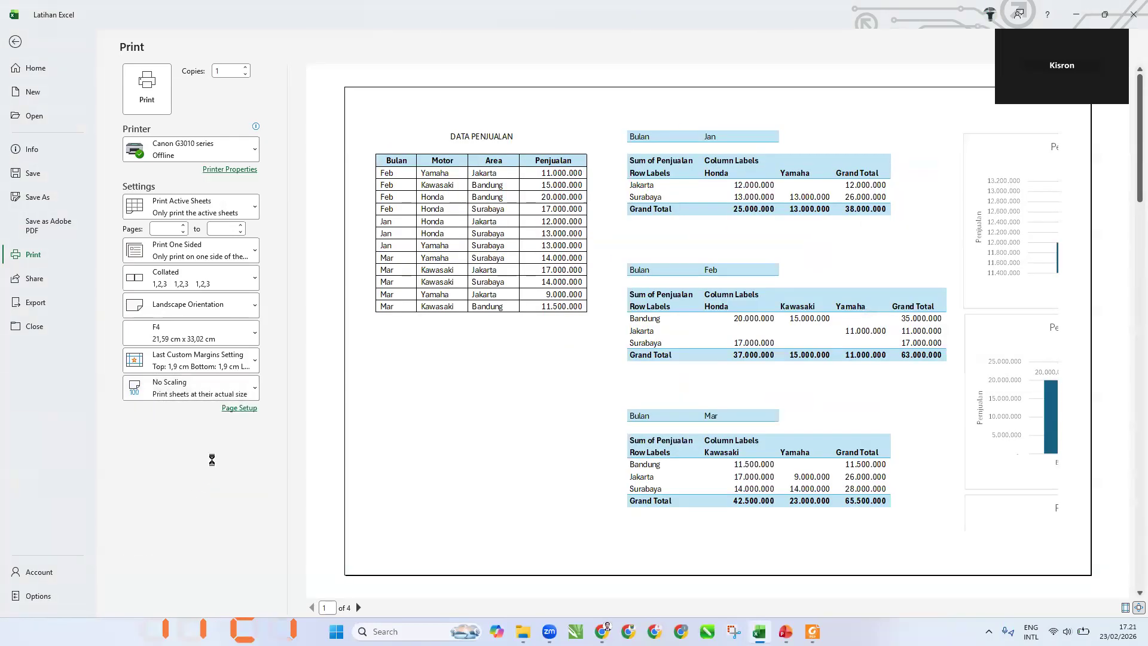
key("Escape")
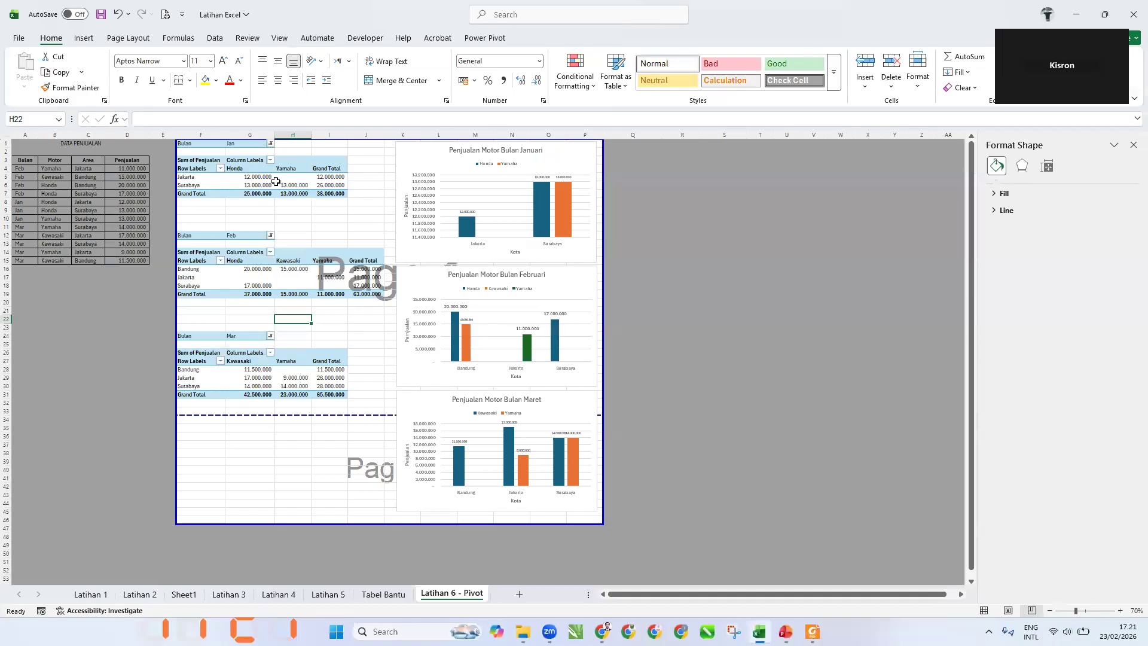
Select the range F1:P46 containing the PivotTables and charts and set it as the print area
left_click(177, 190)
left_click(156, 193)
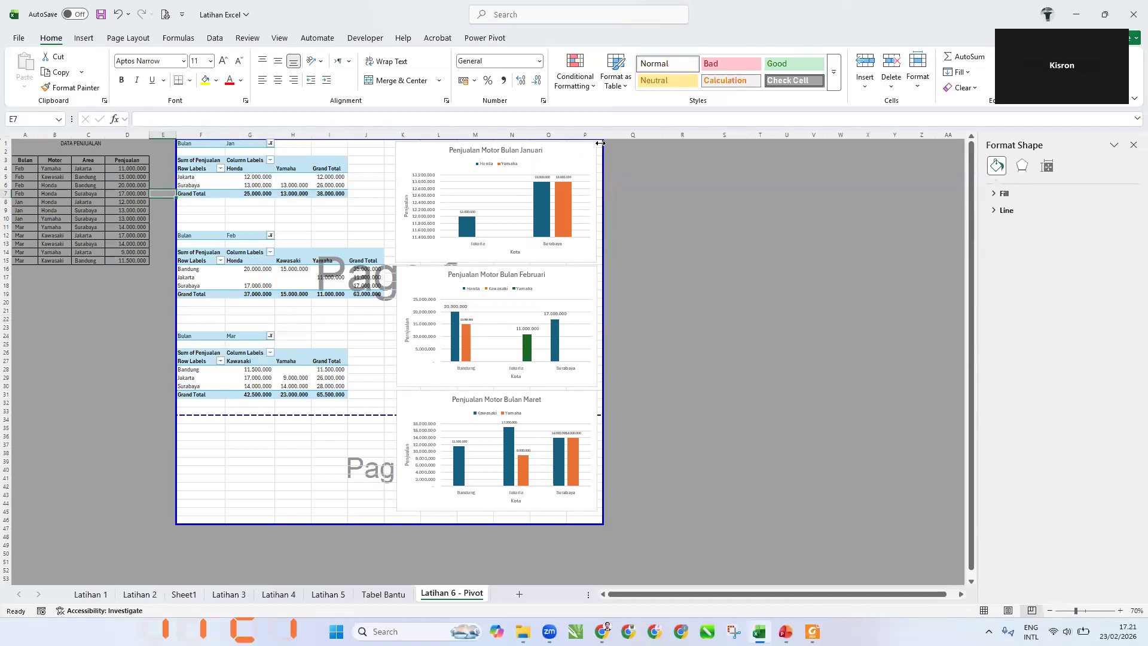
left_click_drag(607, 143, 496, 259)
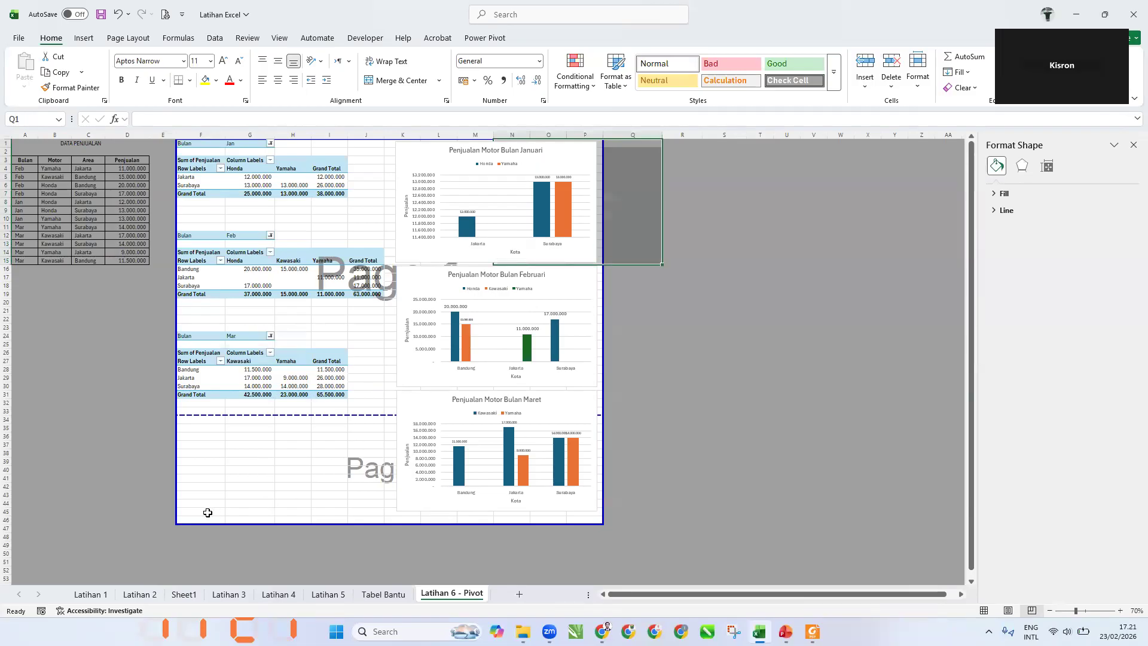
left_click_drag(186, 521, 570, 145)
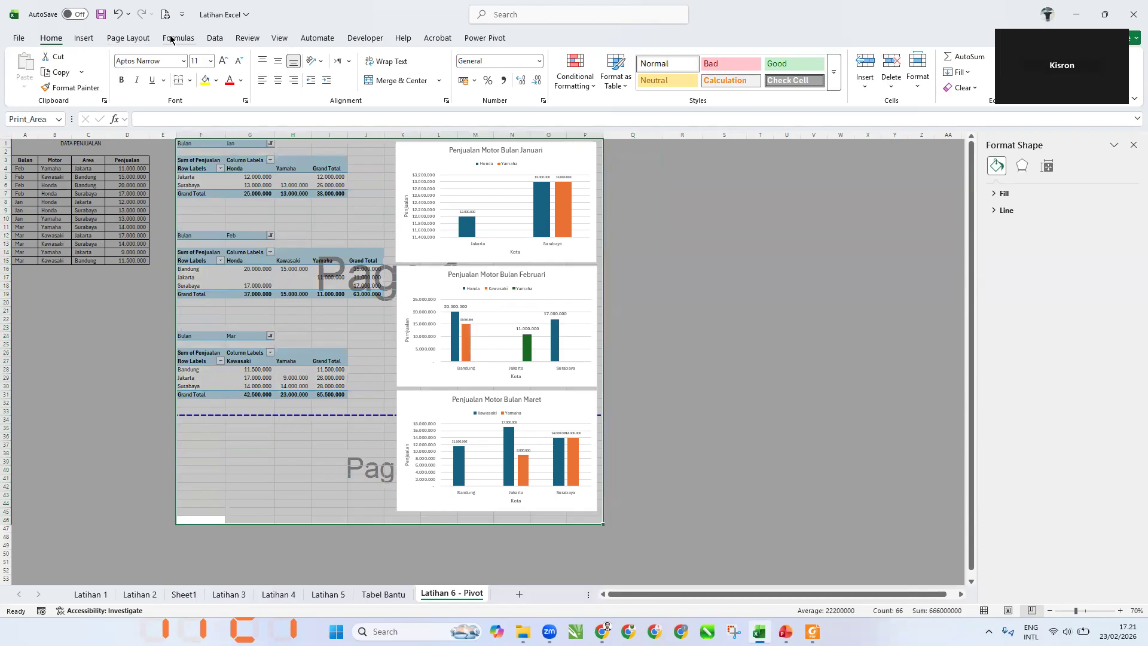
left_click(145, 39)
left_click(206, 77)
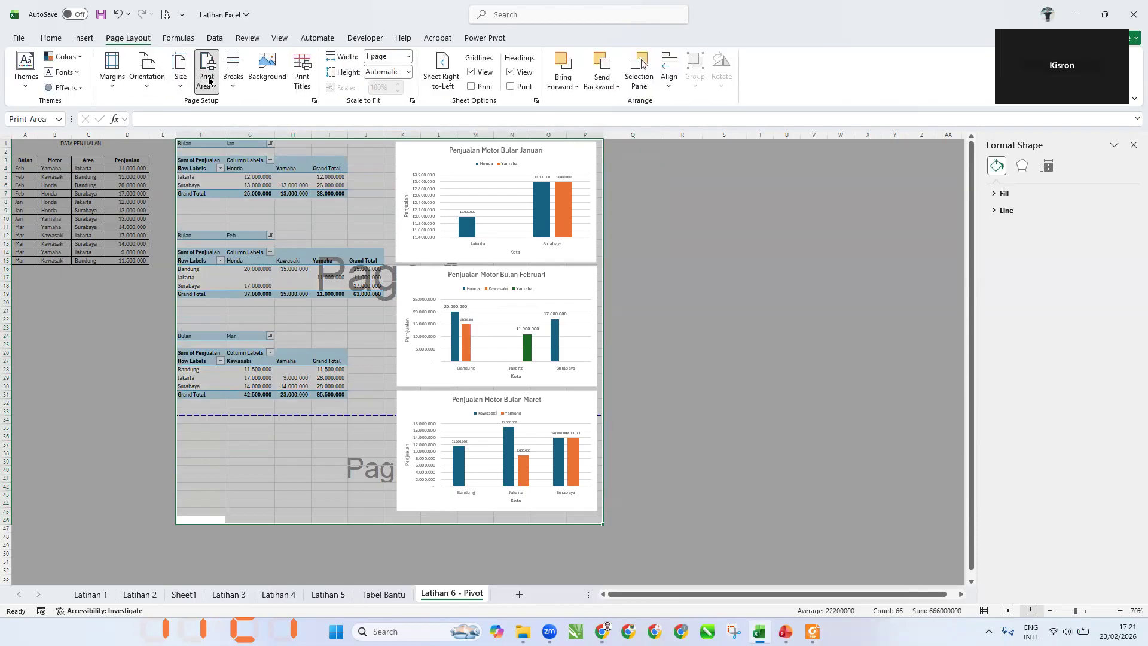
left_click(217, 104)
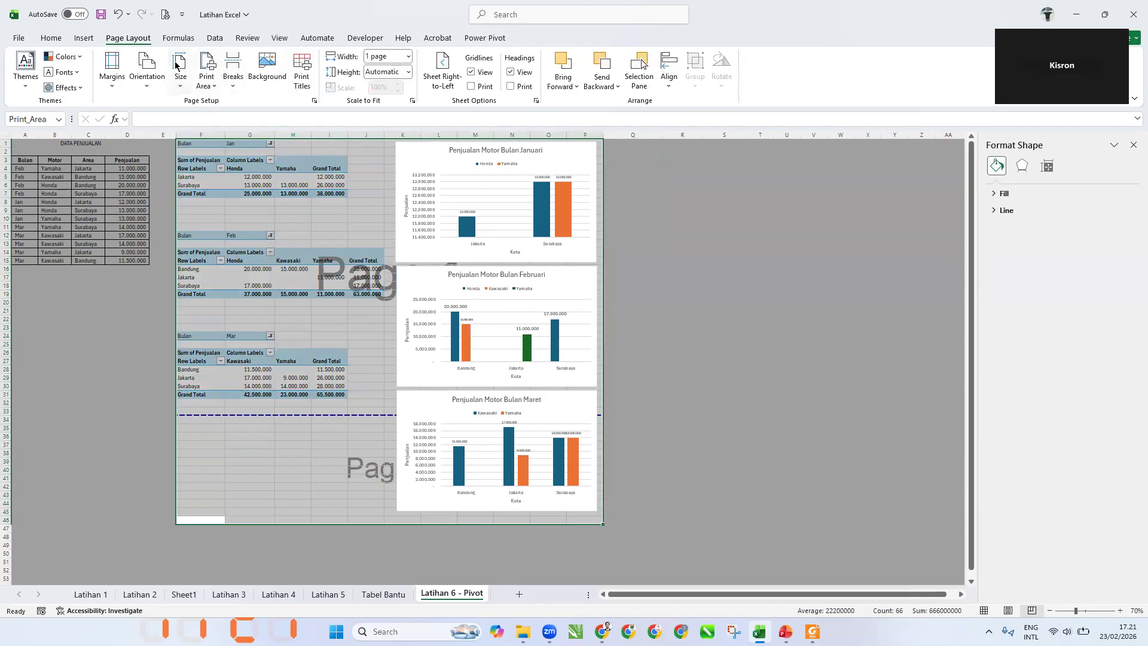
Open the print preview, show the margin guides on the page, and return to the sheet
left_click(19, 38)
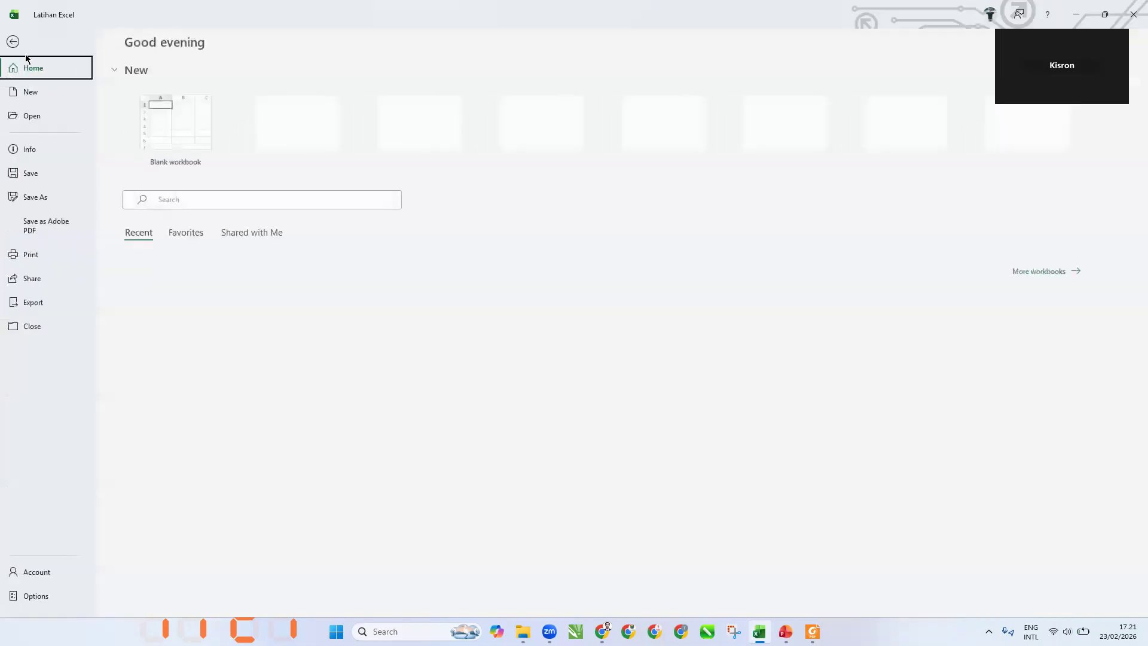
left_click(31, 254)
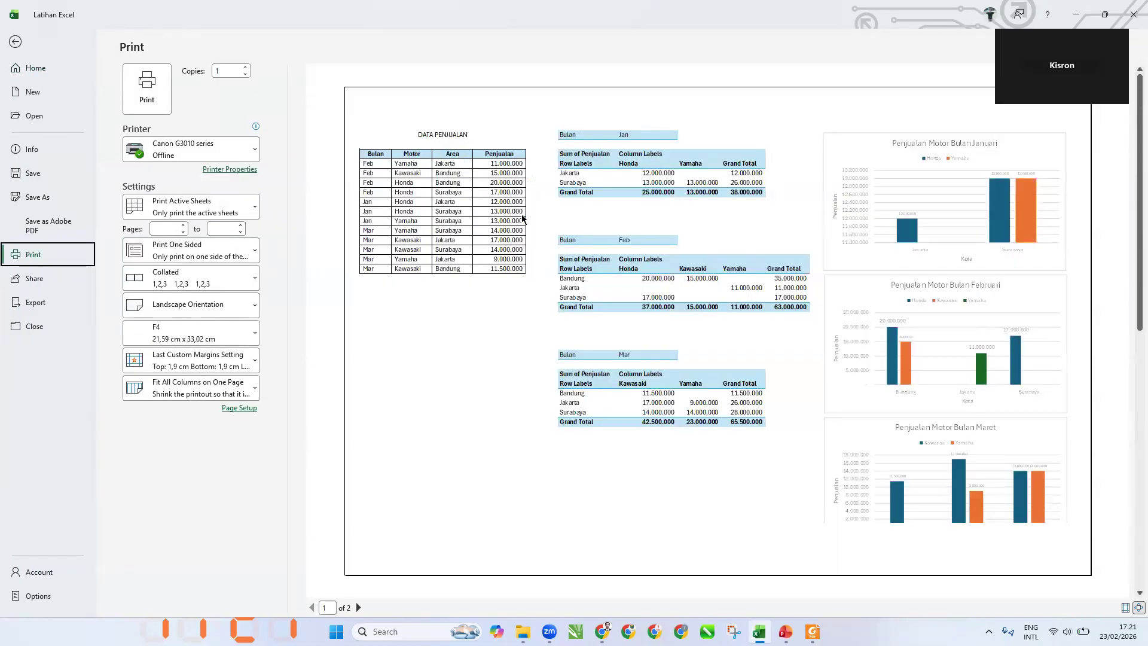
left_click(1126, 609)
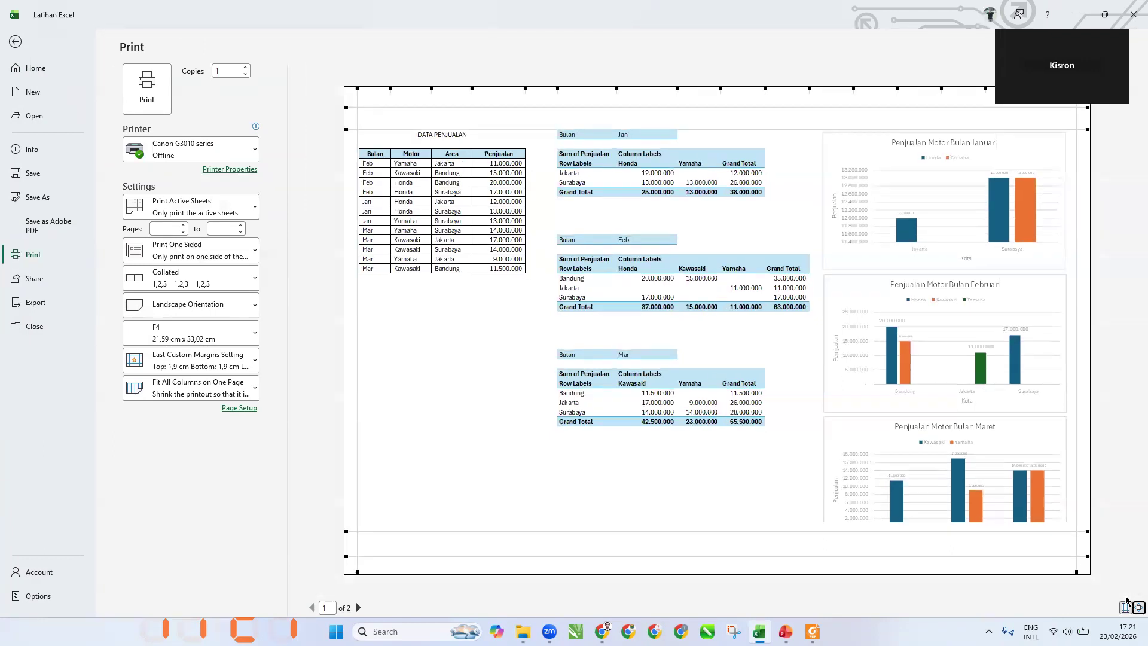
left_click(15, 42)
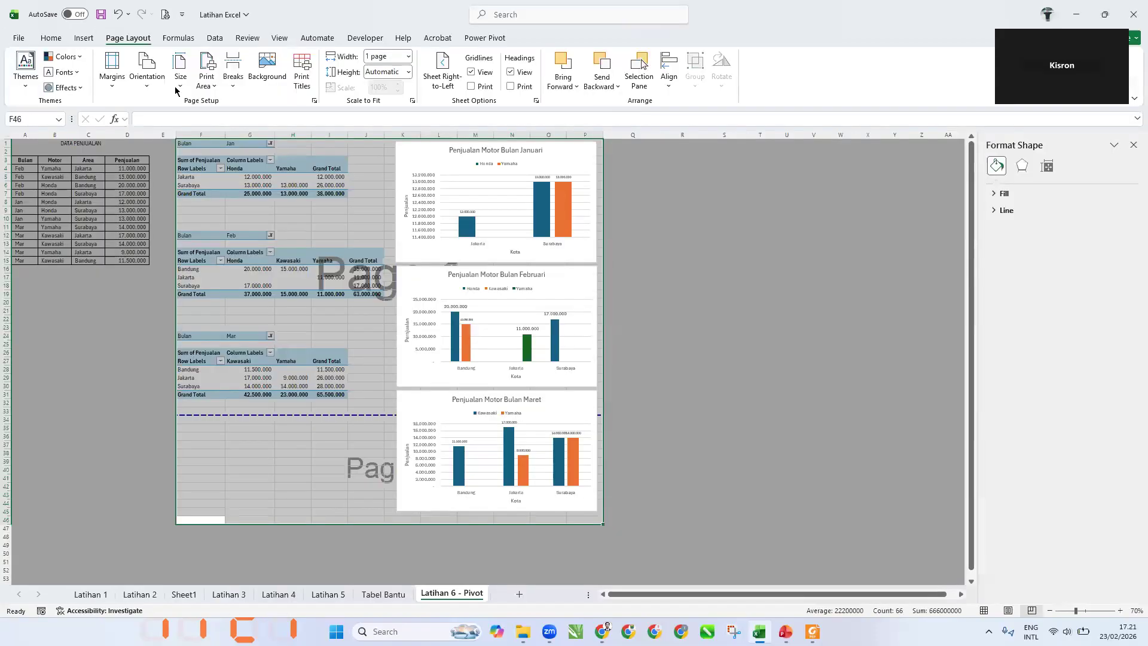
Reopen the print preview, set the print range to Print Selection, and hide the margin guides
left_click(20, 38)
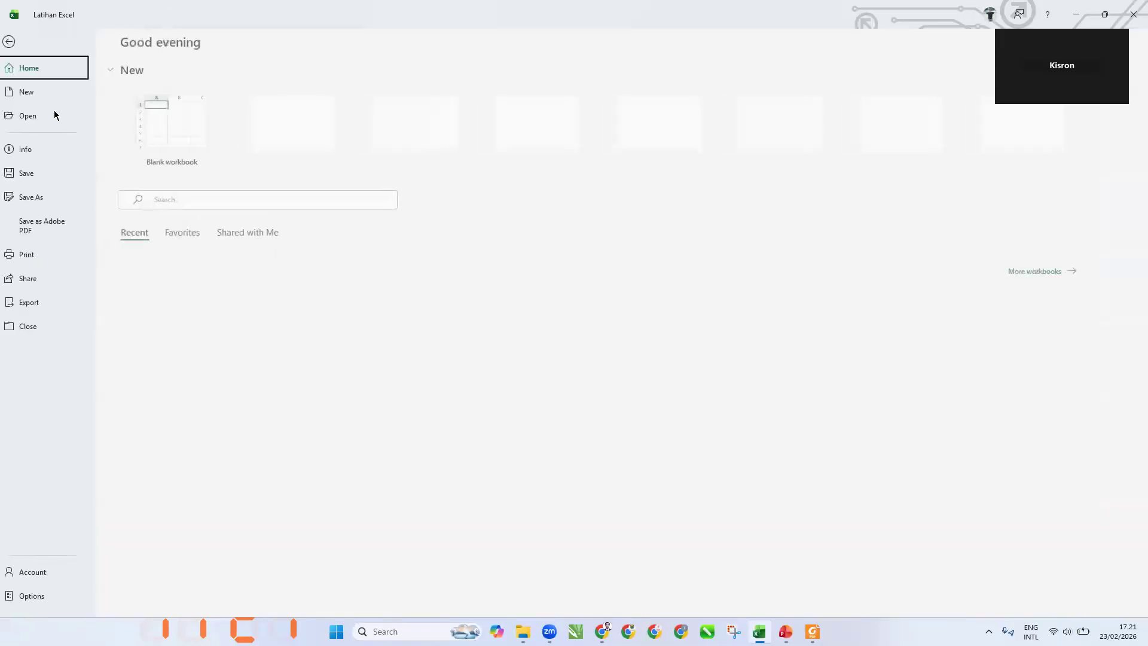
left_click(43, 256)
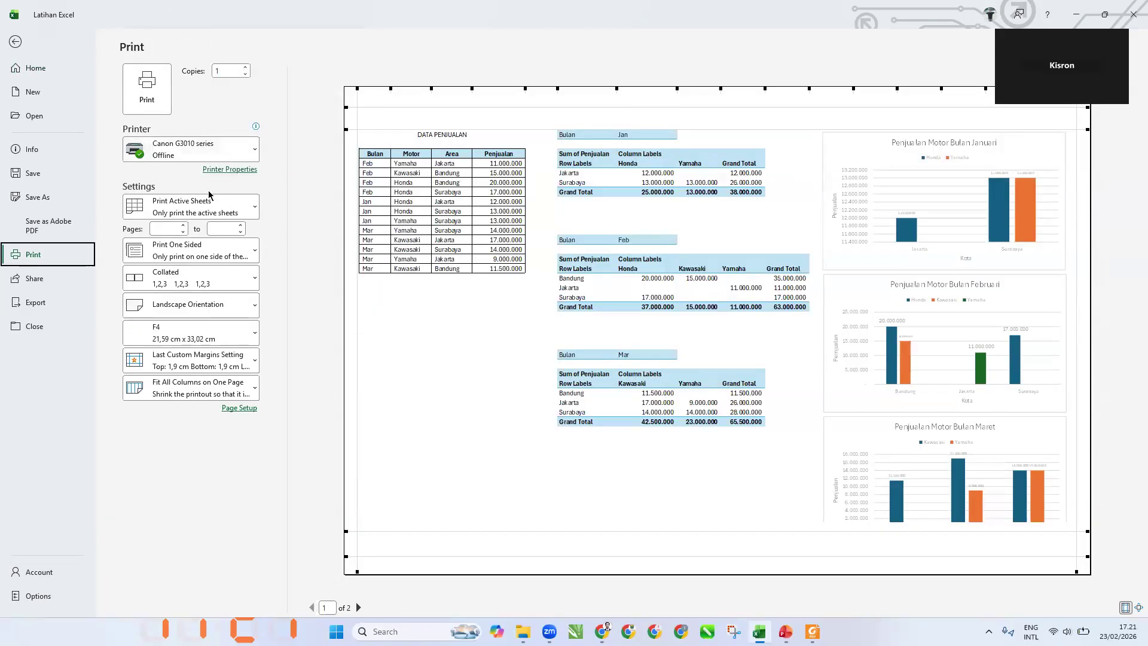
left_click(237, 206)
left_click(184, 292)
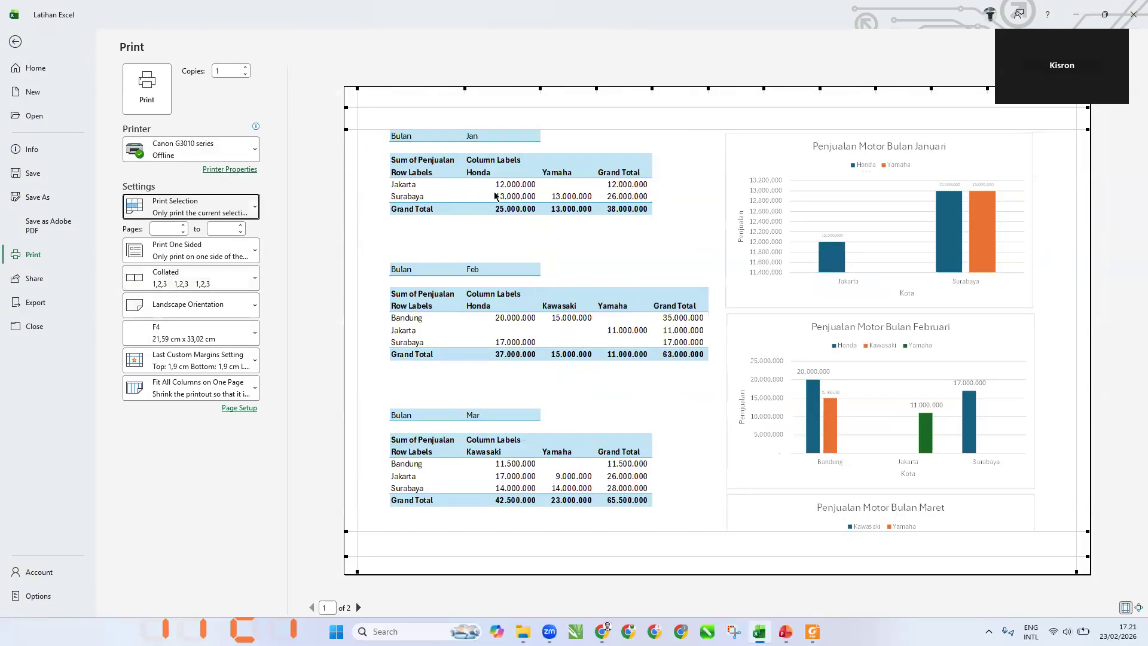
left_click(1139, 608)
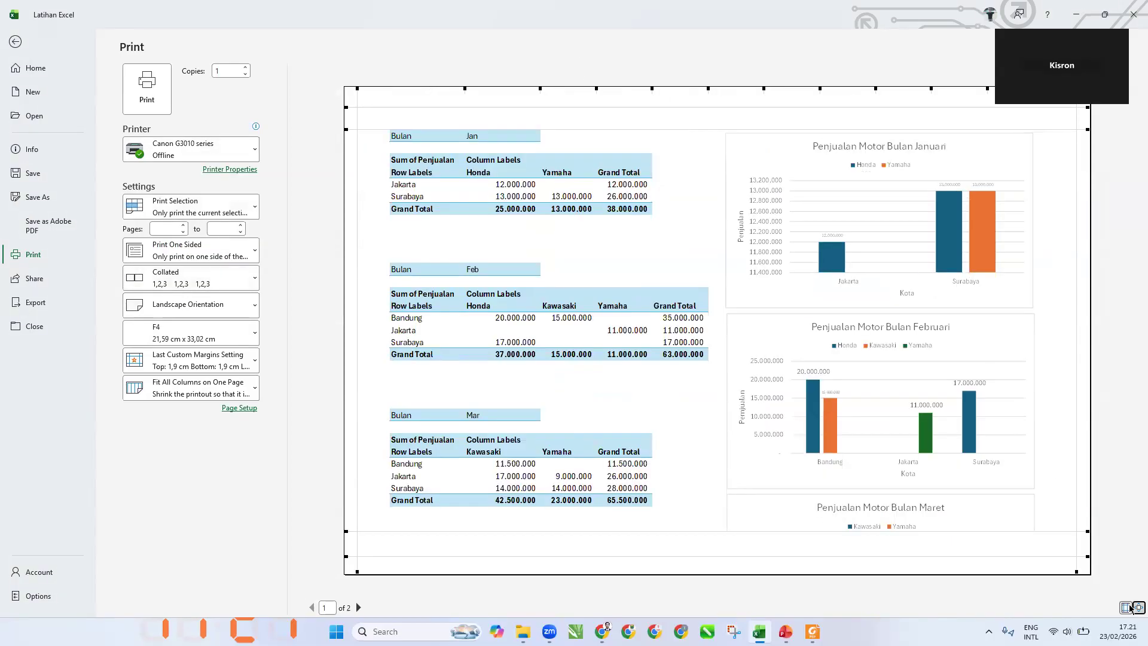
left_click(1126, 608)
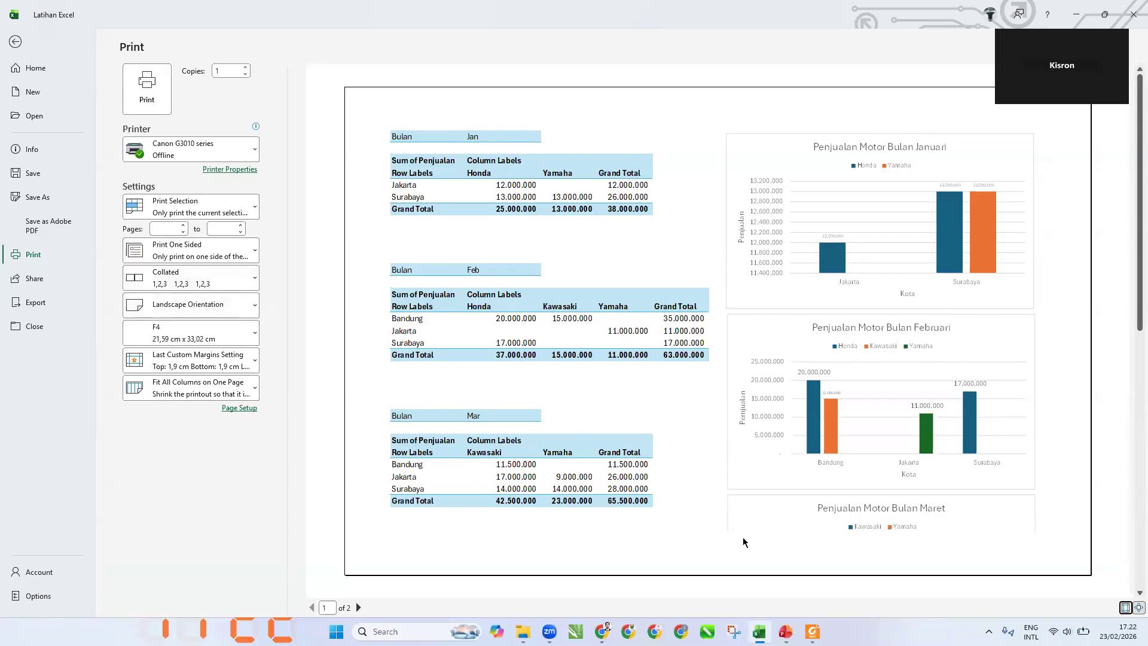
Switch to the OKM document in Foxit Reader, go to the TERBILANG slide on page 46, and enlarge it to read the instructions
key("alt+Tab")
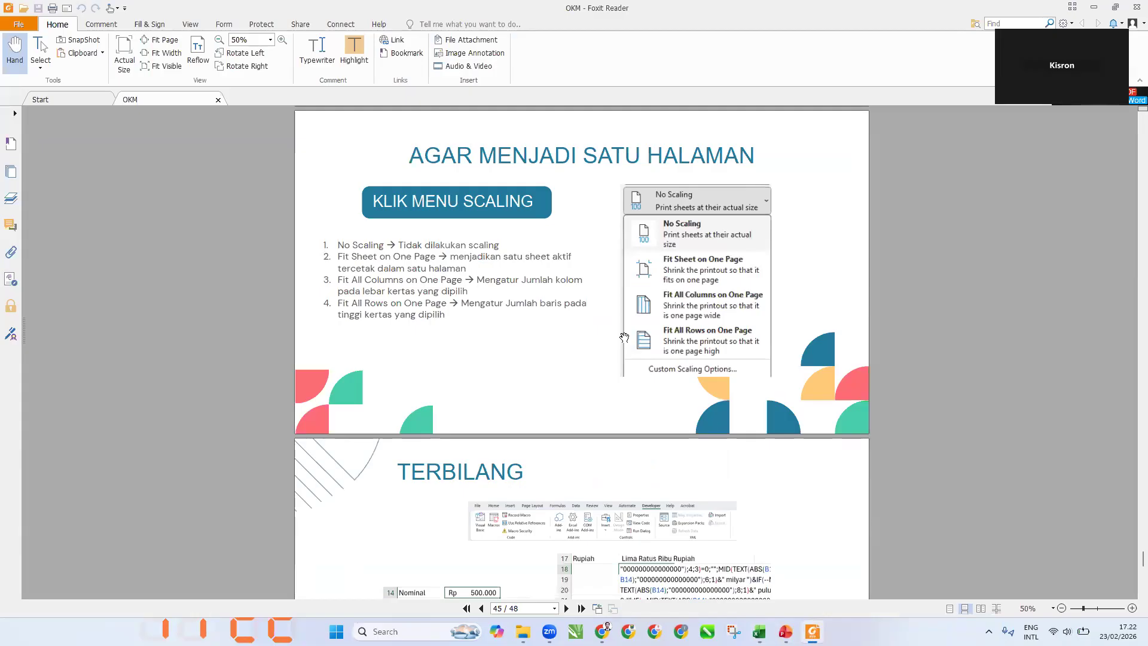
scroll(624, 337, "down", 10)
scroll(637, 337, "up", 5)
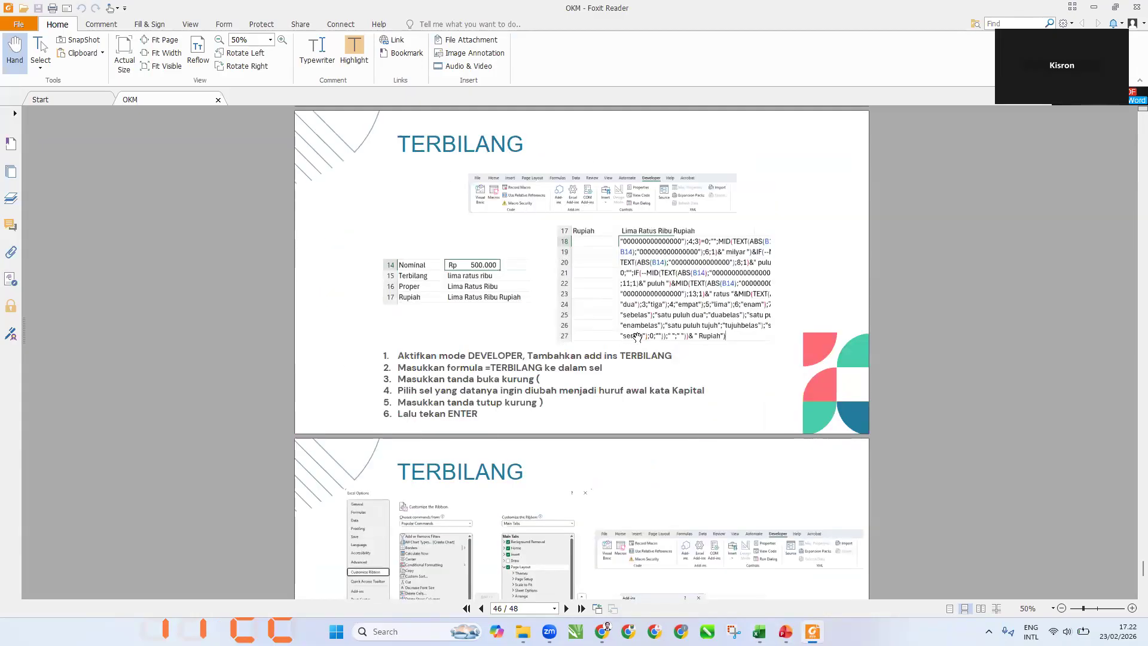
scroll(632, 226, "up", 3, "ctrl")
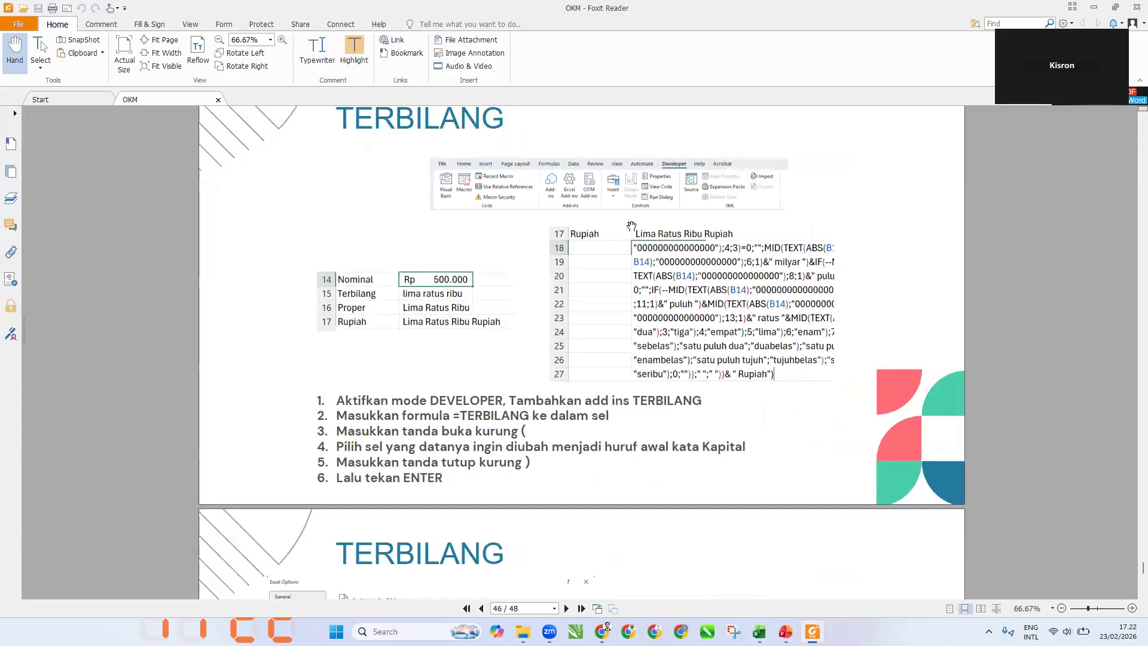
left_click_drag(366, 293, 366, 328)
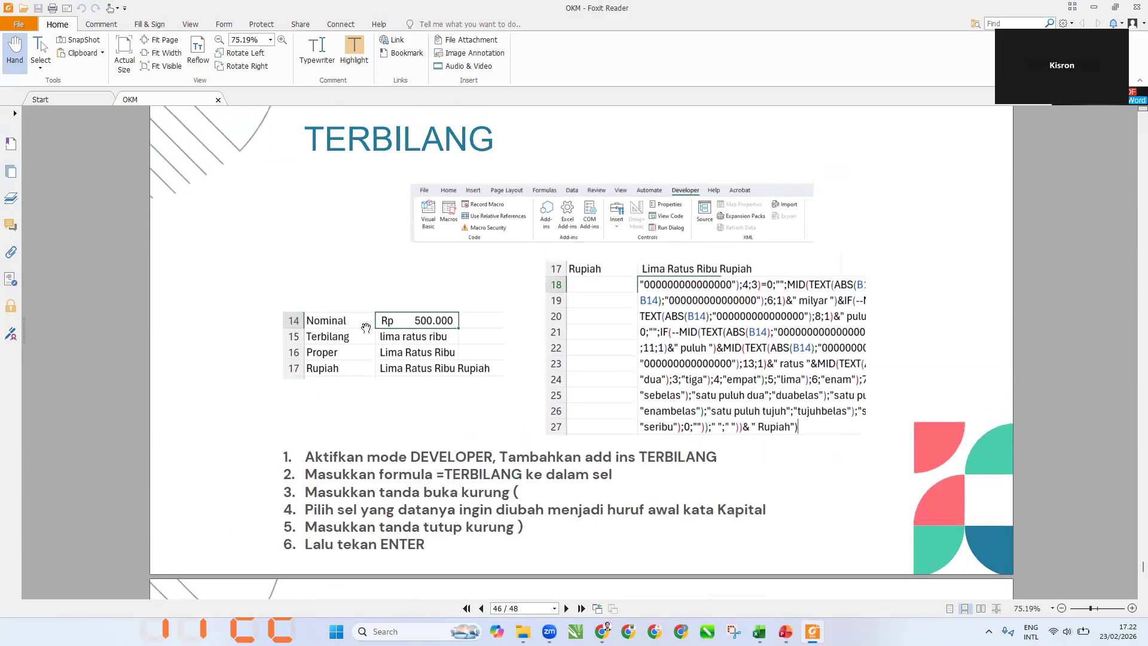